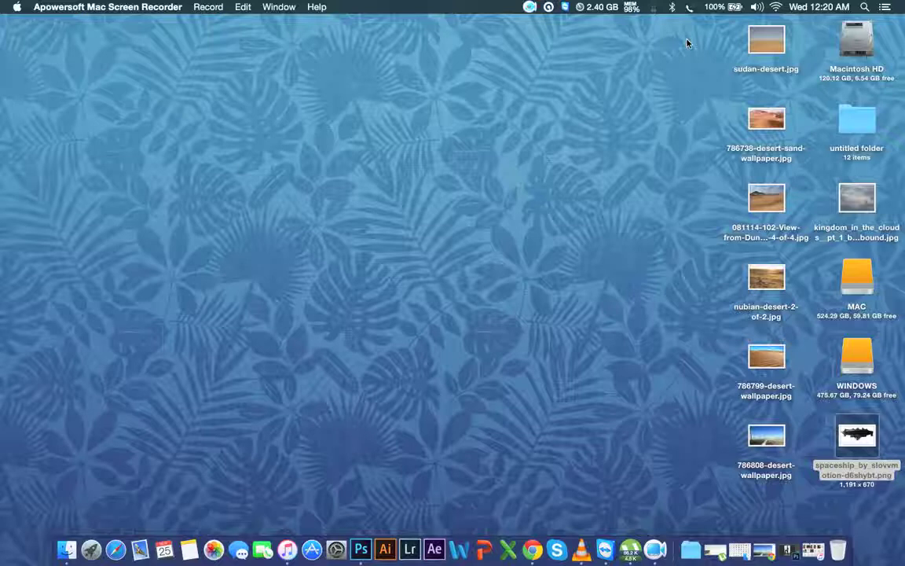
Leave the desktop and bring the Photoshop window with the striped-shirt portrait forward
right_click(328, 133)
left_click(253, 178)
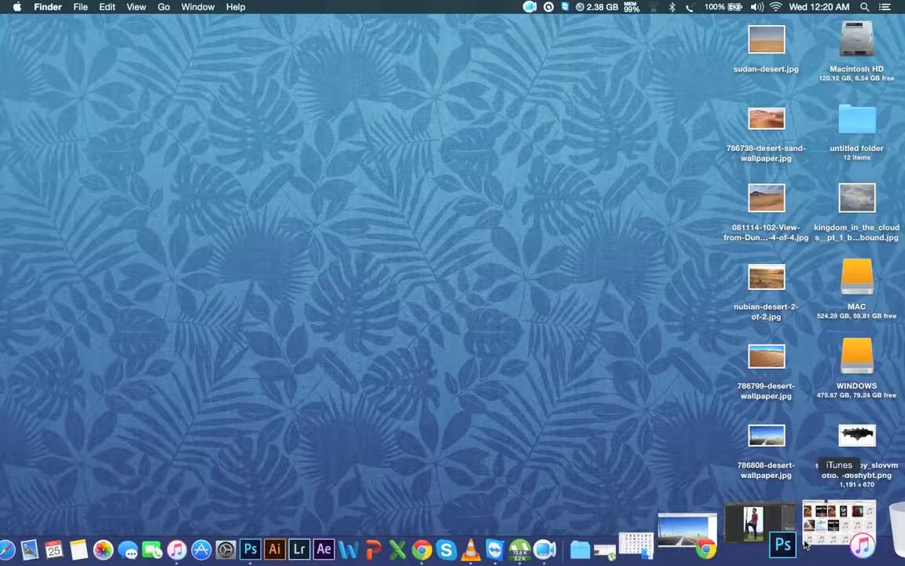
left_click(782, 543)
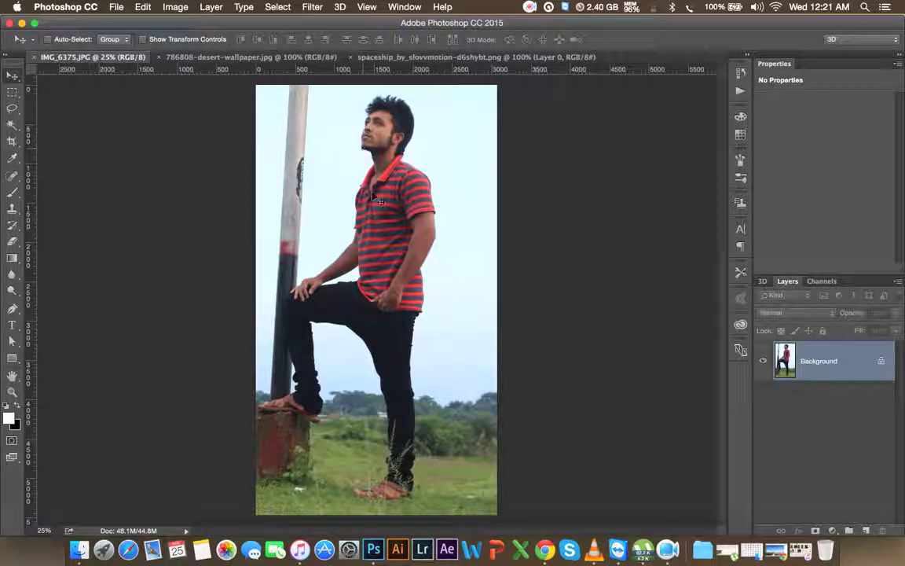
Apply the Camera Raw Filter with Highlights -84, Shadows +62 and Whites +11
key("super")
scroll(366, 203, "down", 1)
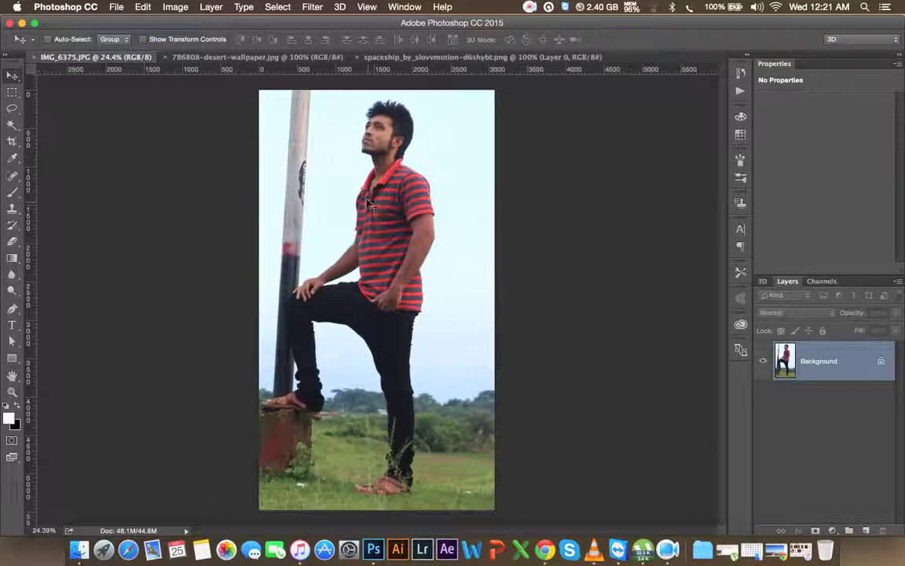
left_click(311, 7)
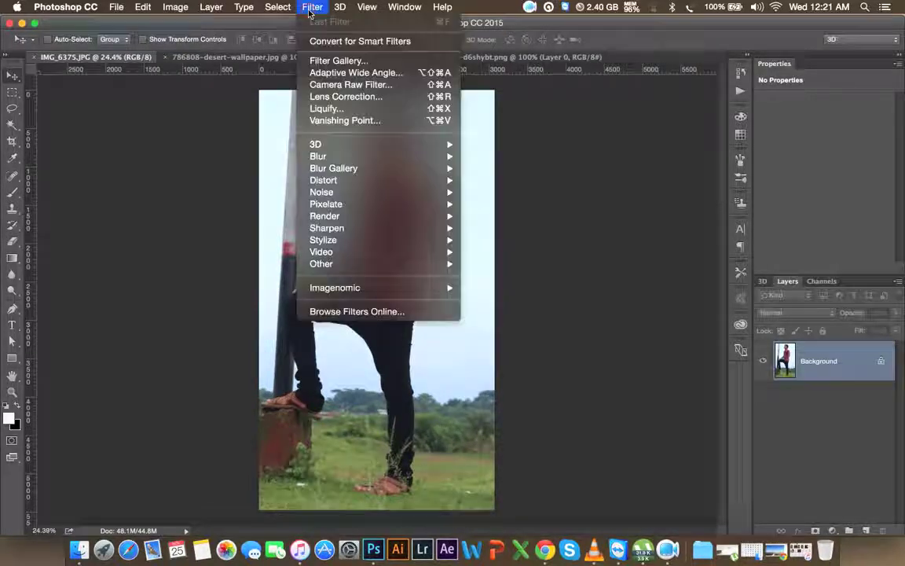
left_click(335, 85)
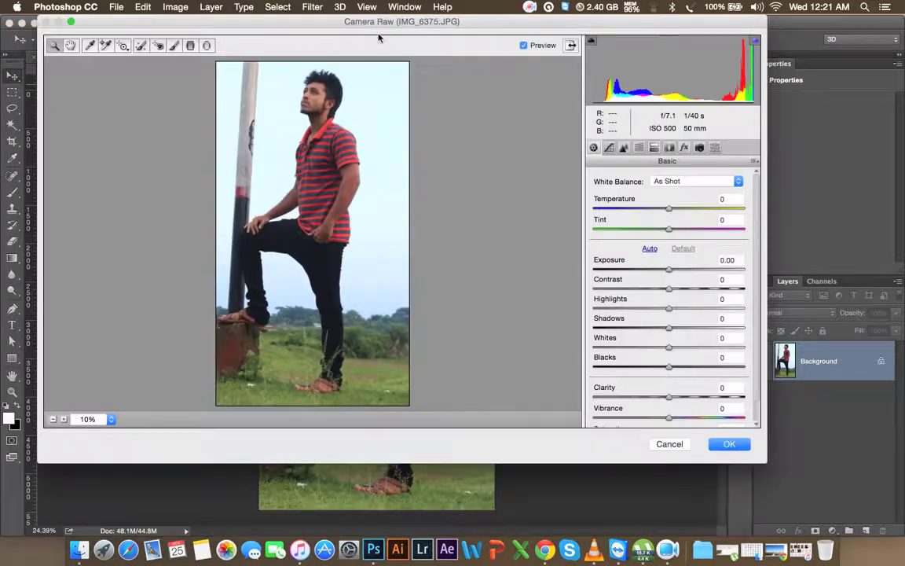
left_click_drag(381, 26, 436, 68)
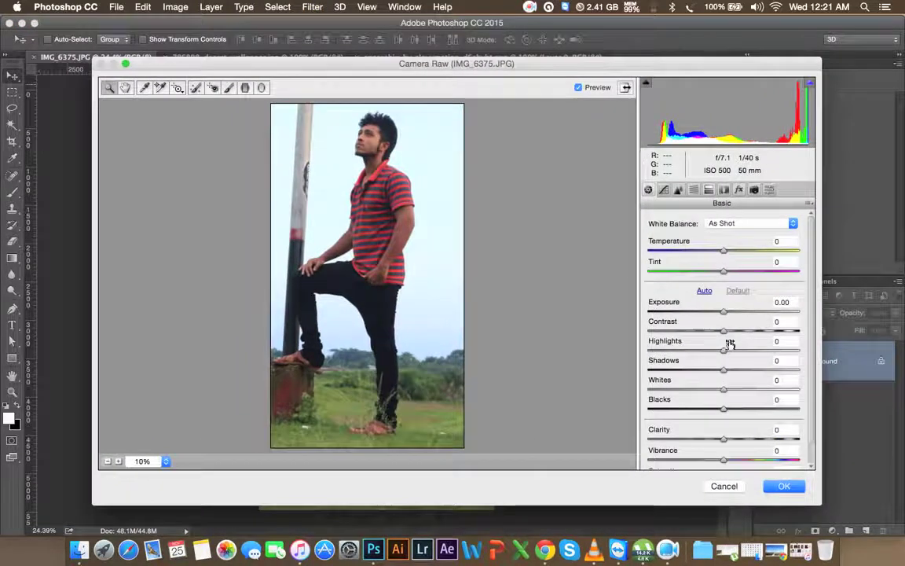
left_click_drag(726, 350, 647, 359)
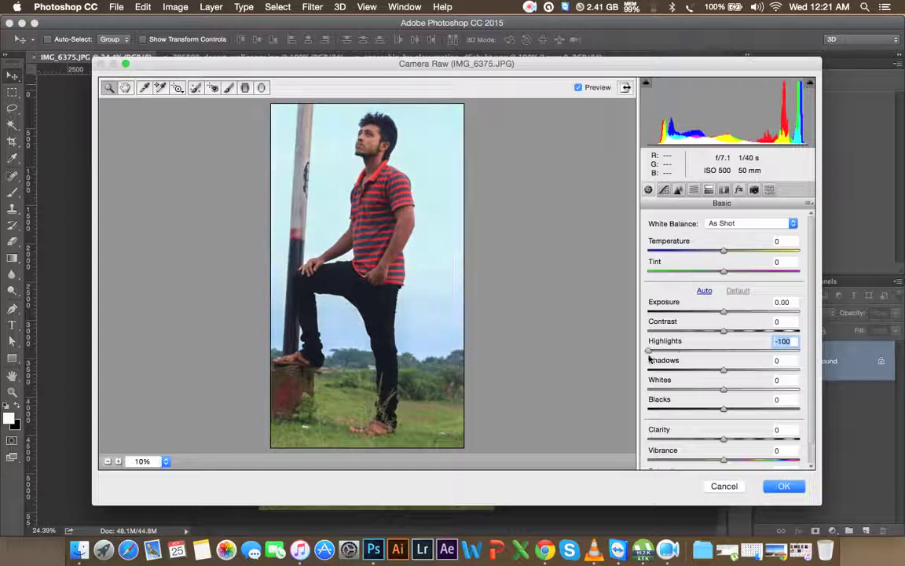
mouse_move(722, 369)
left_mouse_down()
mouse_move(800, 371)
mouse_move(771, 371)
left_mouse_up()
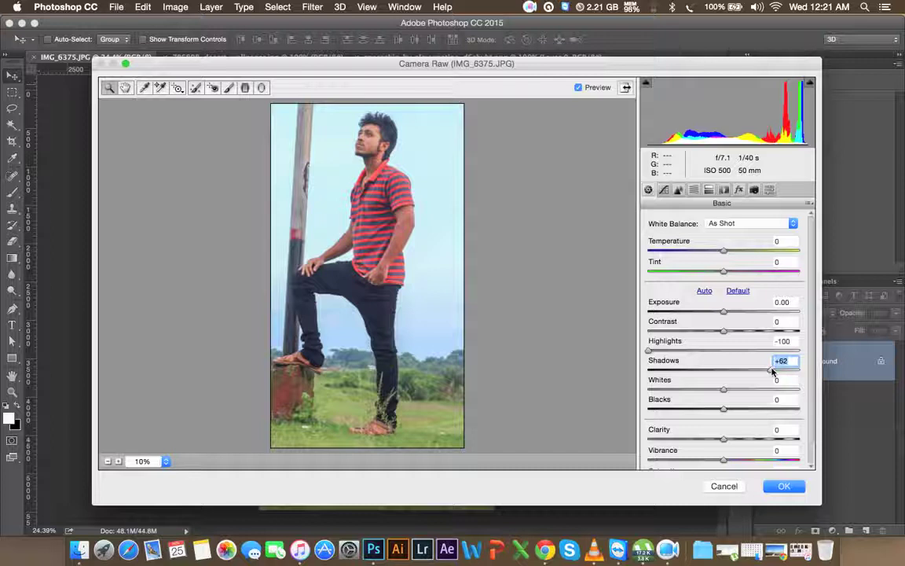
left_click_drag(651, 350, 662, 354)
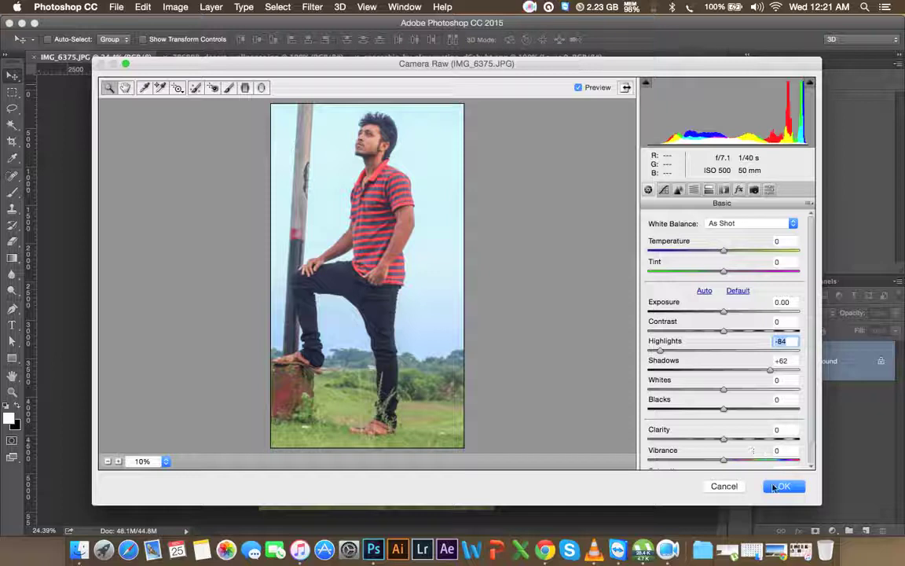
left_click_drag(723, 389, 730, 390)
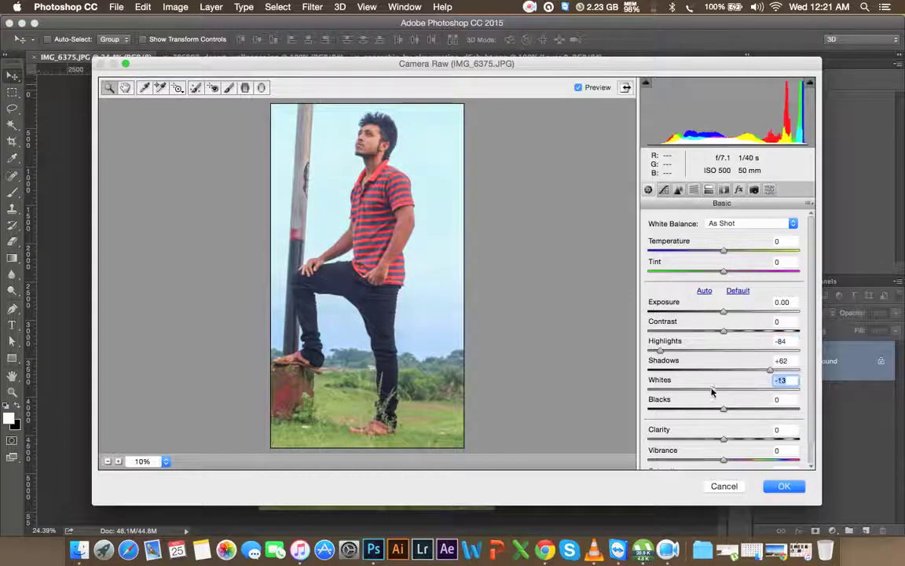
left_click(773, 486)
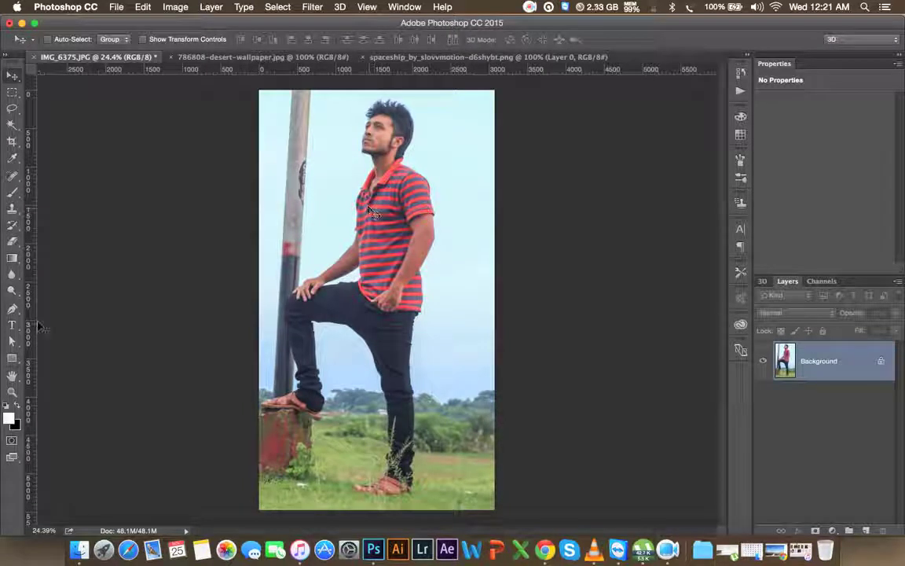
With the Pen tool, zoom to the foot and anchor the block edge and sandal sole
left_click(12, 309)
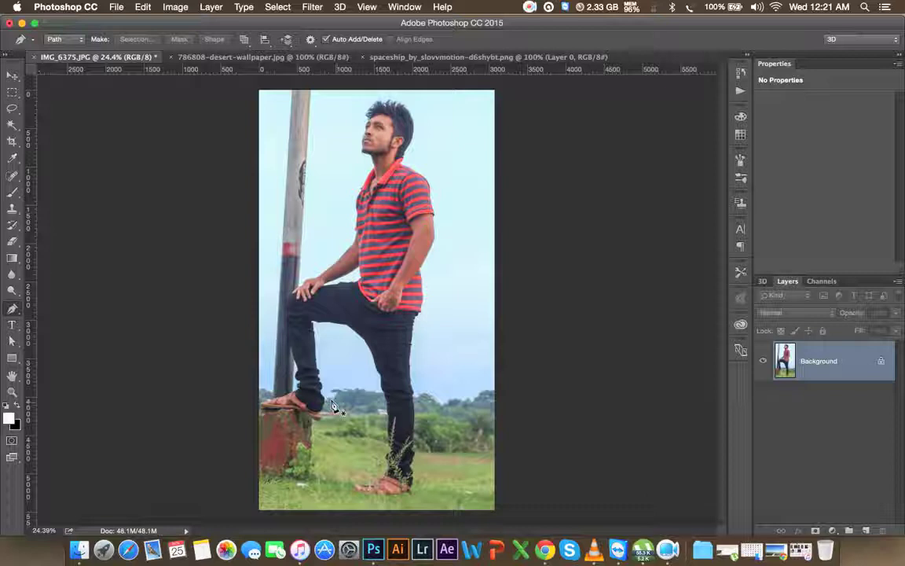
scroll(314, 415, "down", 2)
scroll(314, 415, "up", 6)
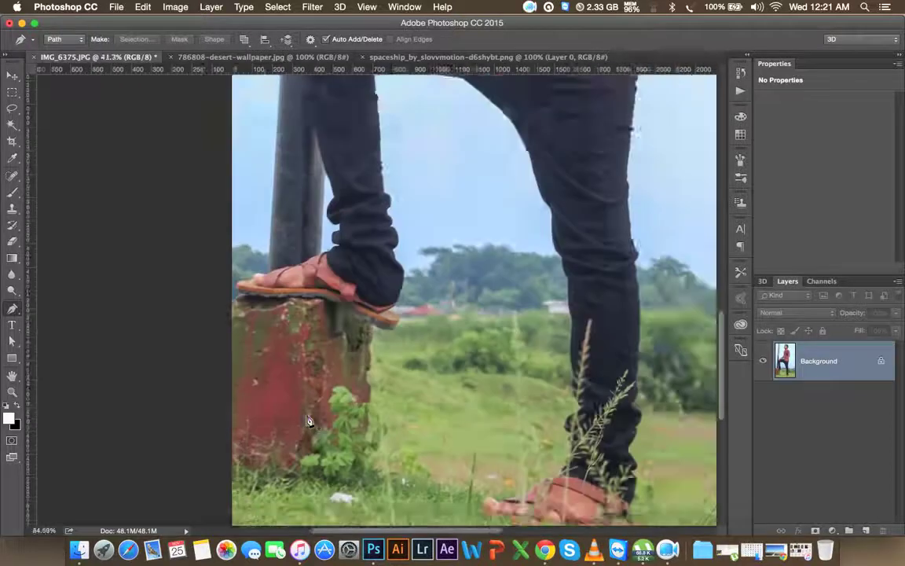
left_click_drag(346, 262, 361, 353)
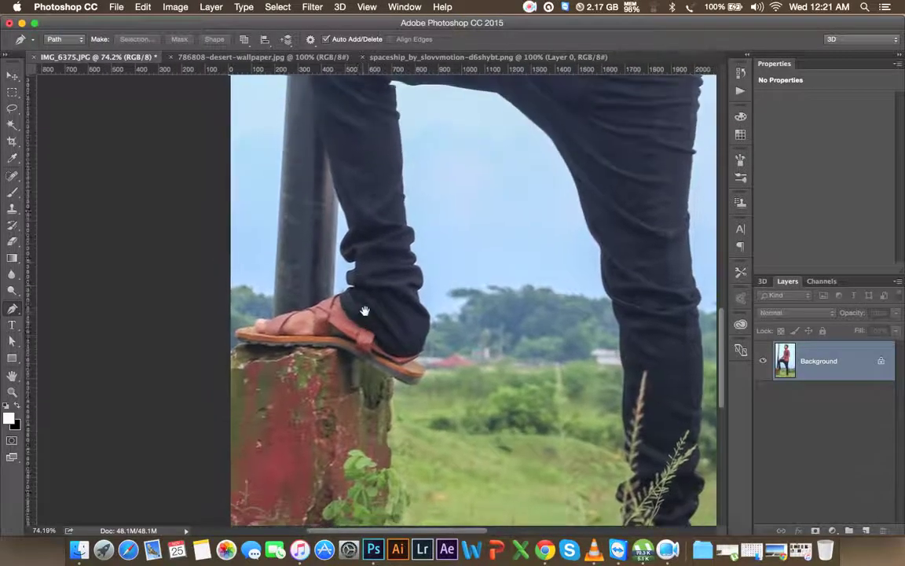
scroll(361, 353, "up", 2)
scroll(353, 352, "up", 1)
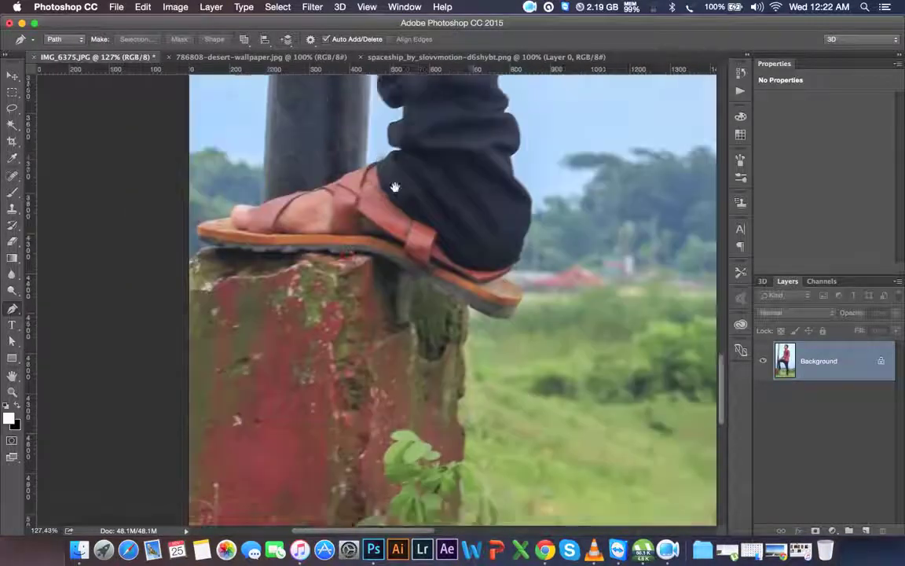
left_click_drag(298, 346, 397, 176)
left_click(238, 189)
left_click_drag(267, 171, 286, 173)
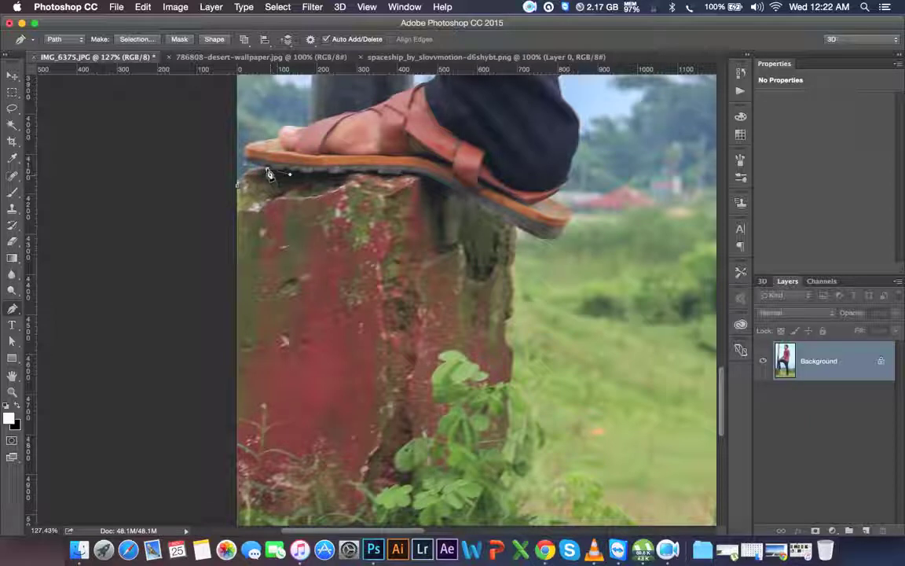
left_click(267, 172)
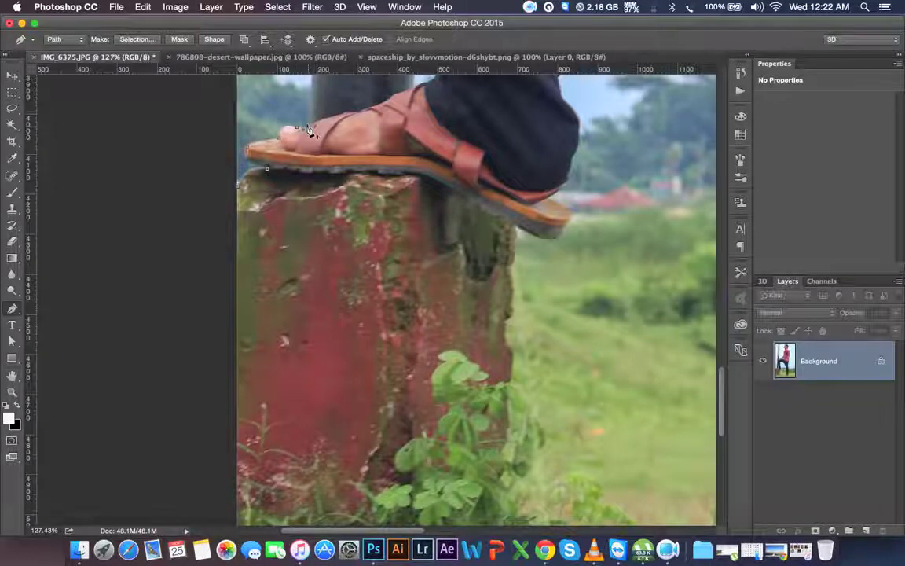
Pan up to the top of the pole and pick an item from the menu bar
scroll(345, 116, "up", 5)
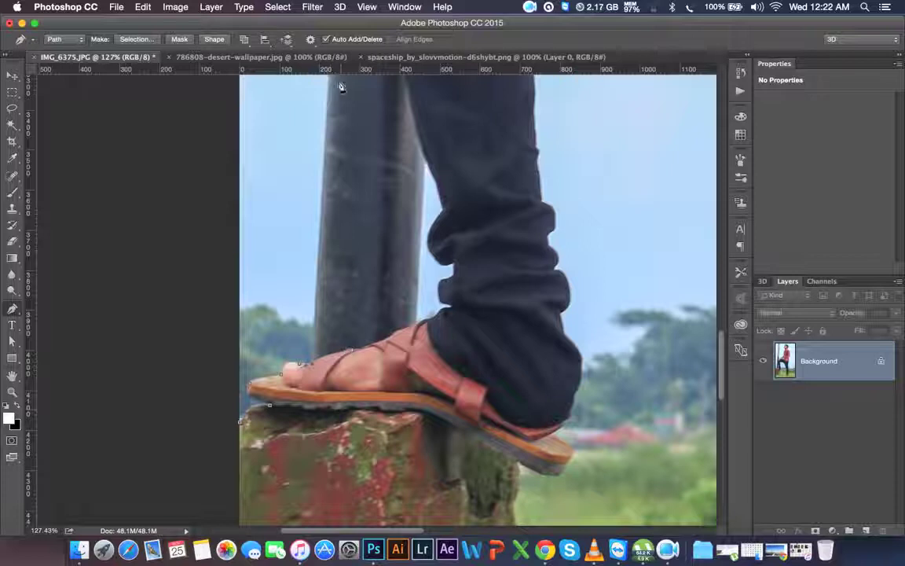
scroll(330, 82, "up", 2)
scroll(359, 84, "up", 5)
scroll(359, 84, "up", 3)
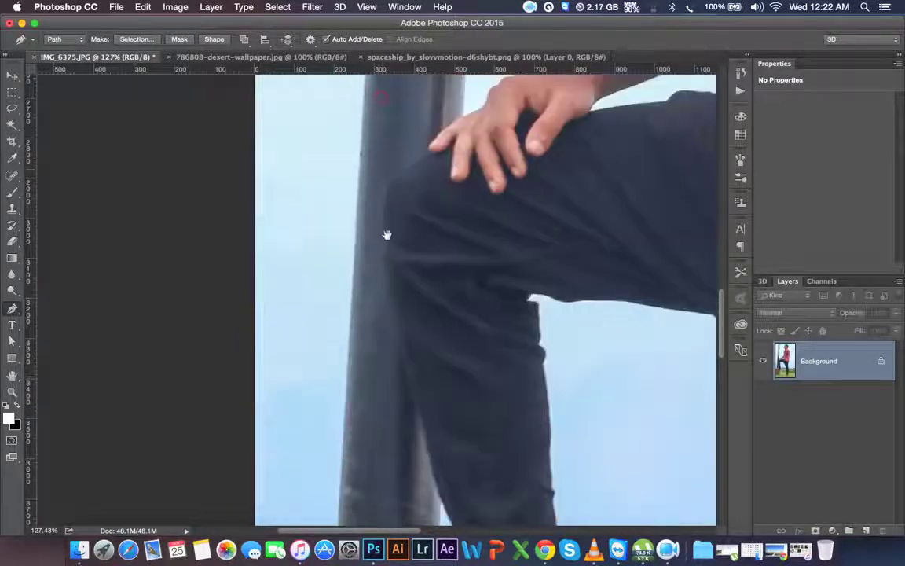
scroll(369, 90, "up", 3)
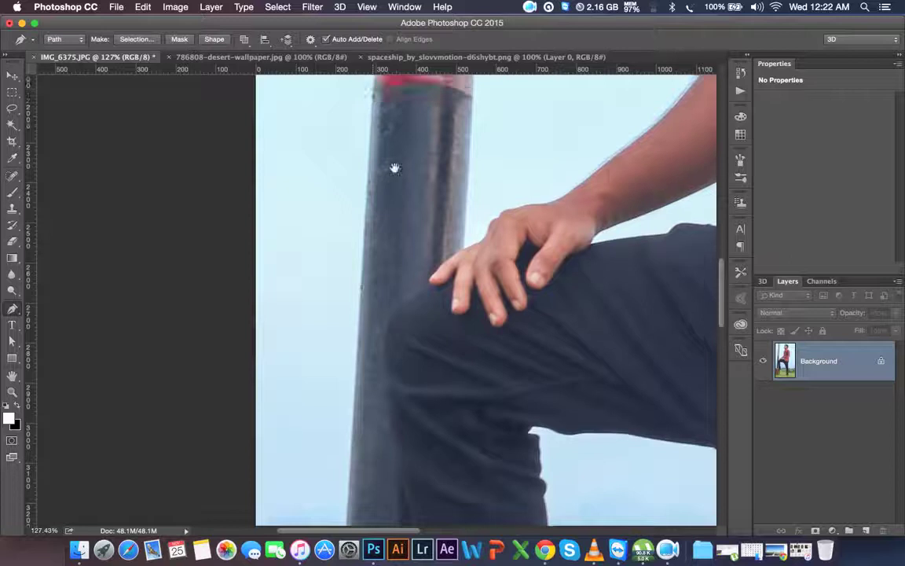
scroll(369, 94, "up", 6)
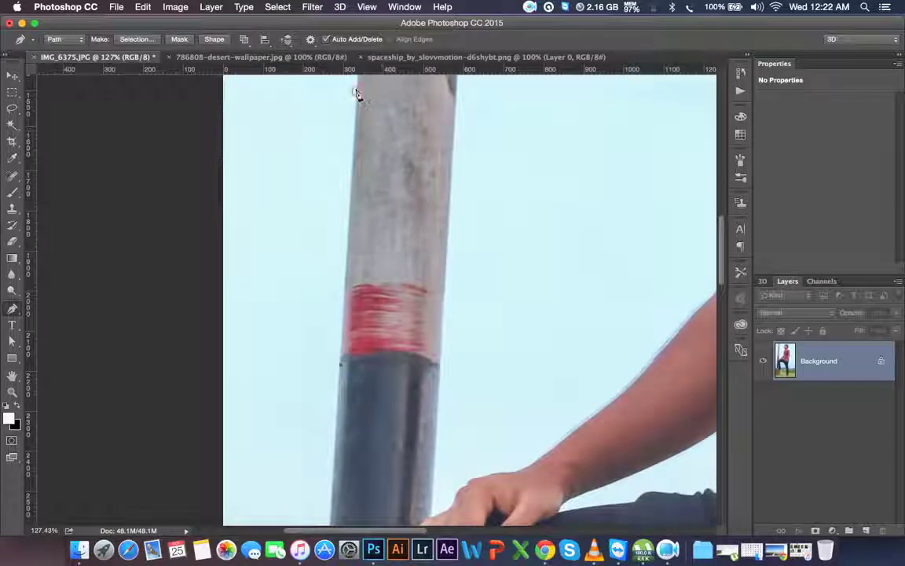
scroll(346, 87, "up", 5)
scroll(339, 87, "up", 2)
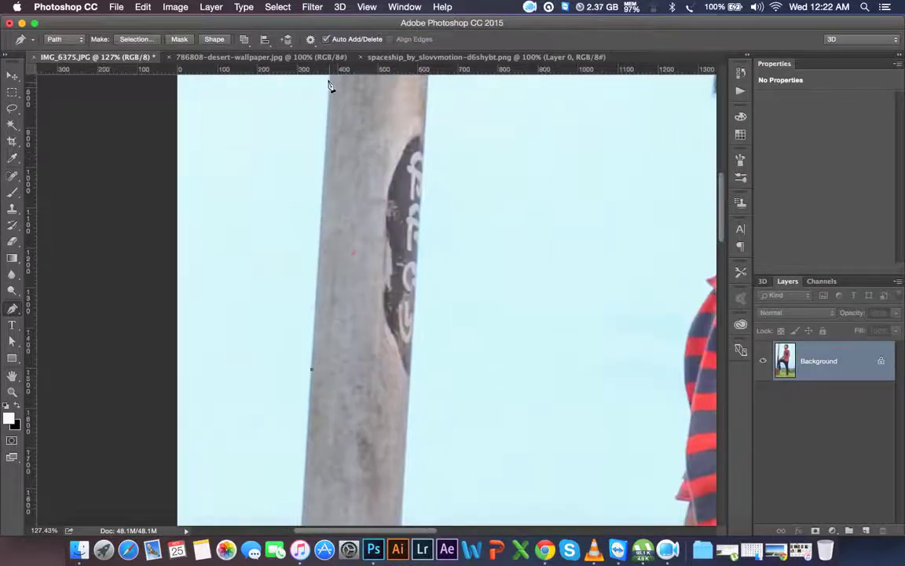
left_click_drag(370, 102, 343, 296)
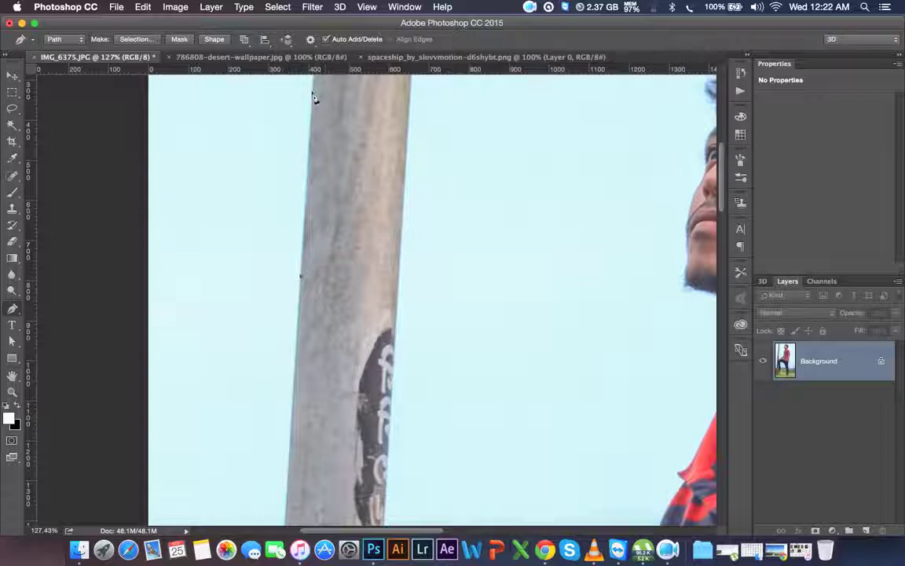
left_click(529, 7)
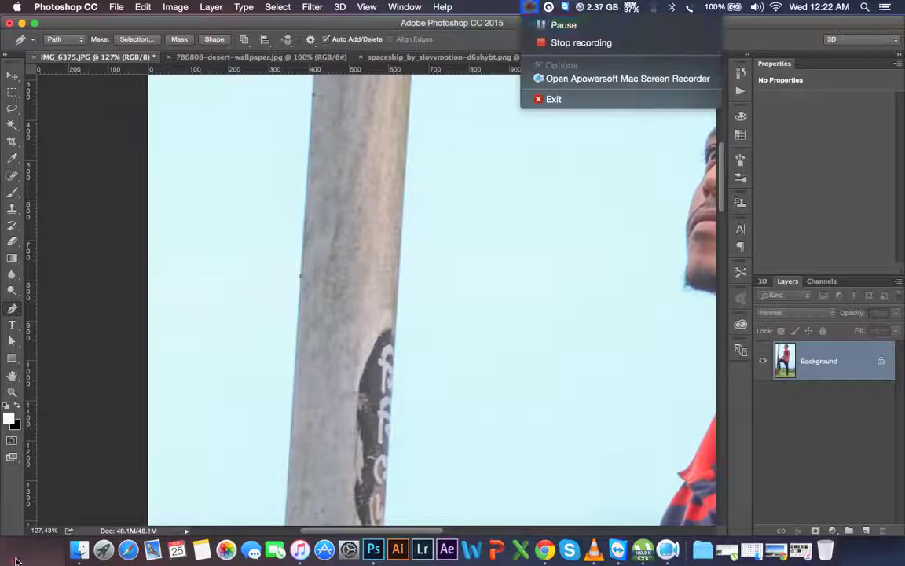
left_click(546, 24)
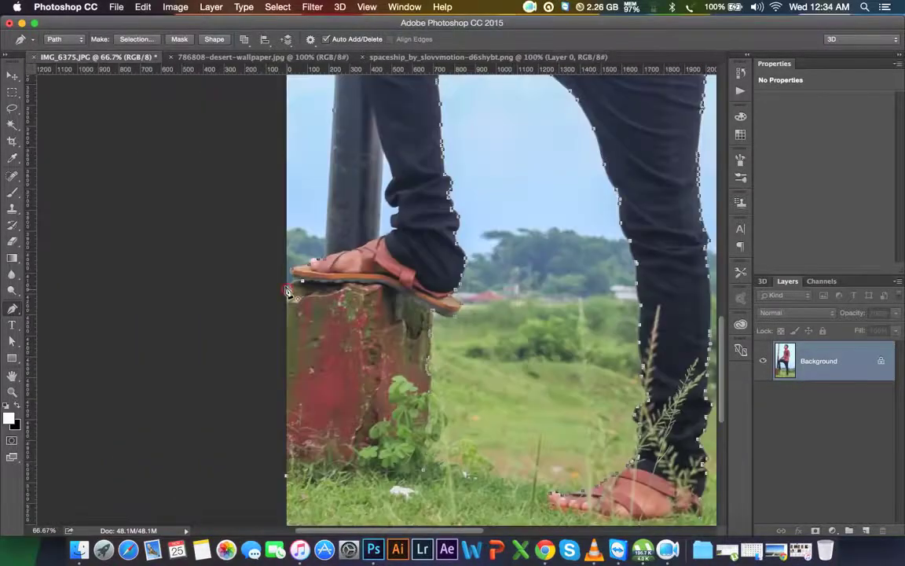
Fit the image, duplicate Background as 'Background copy' and hide the original layer
key("ctrl+0")
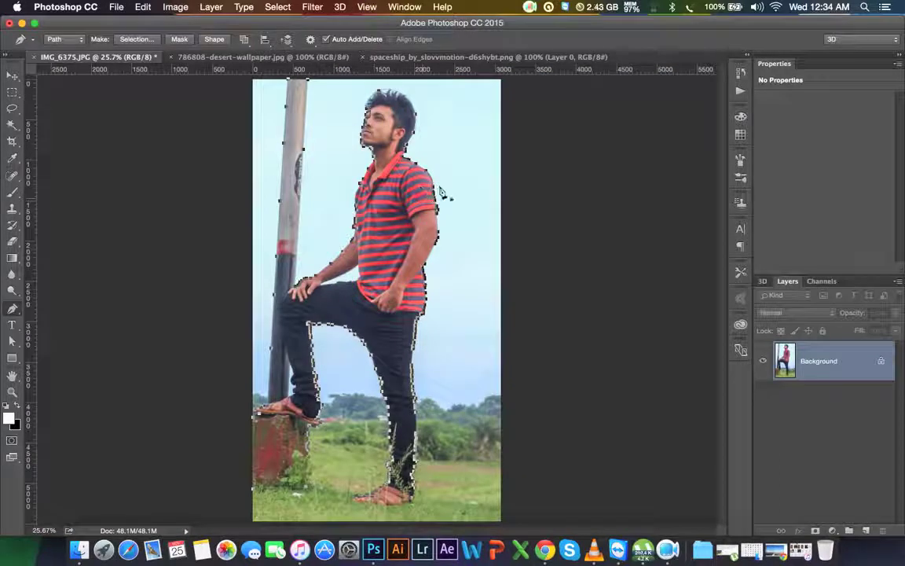
right_click(422, 147)
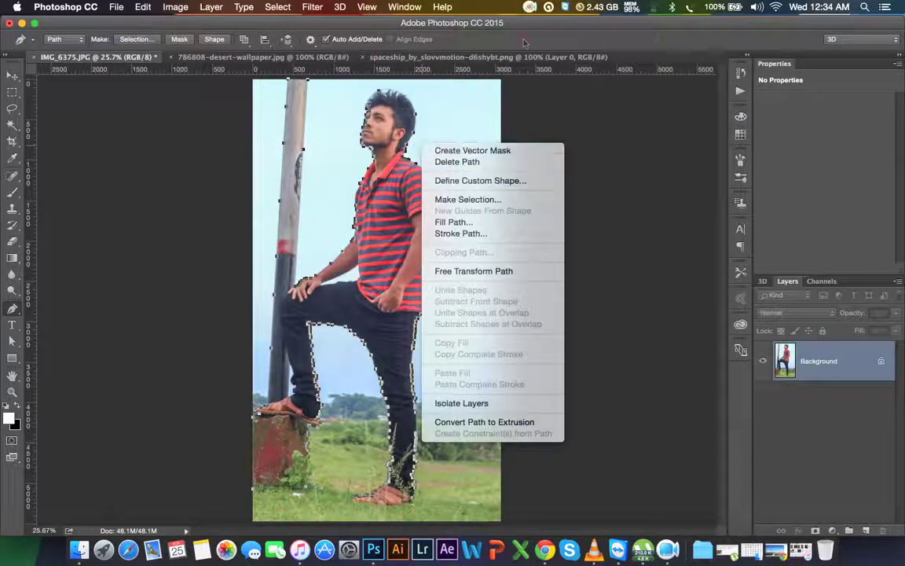
left_click(873, 405)
right_click(847, 360)
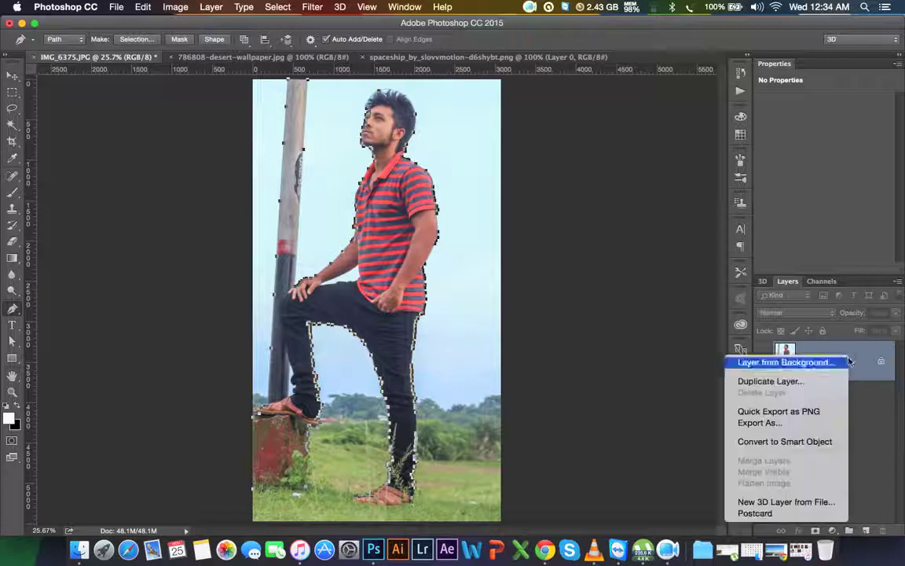
left_click(787, 385)
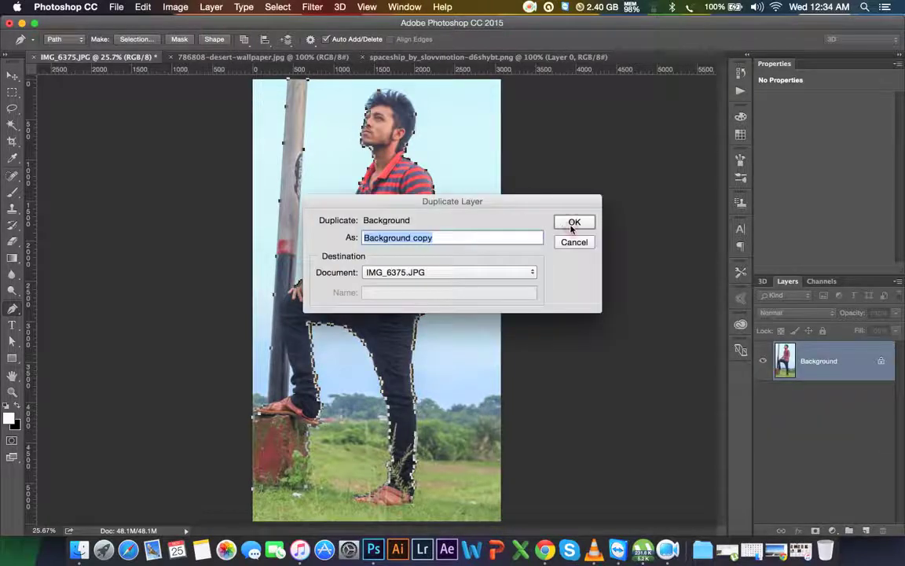
key("Return")
left_click(766, 401)
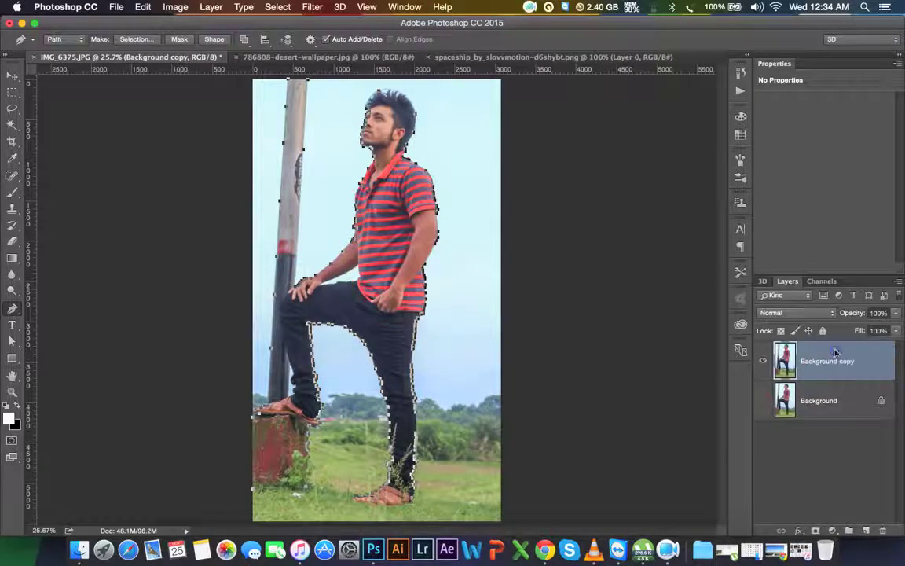
Turn the traced path into a selection and add a layer mask to Background copy
right_click(837, 353)
right_click(471, 214)
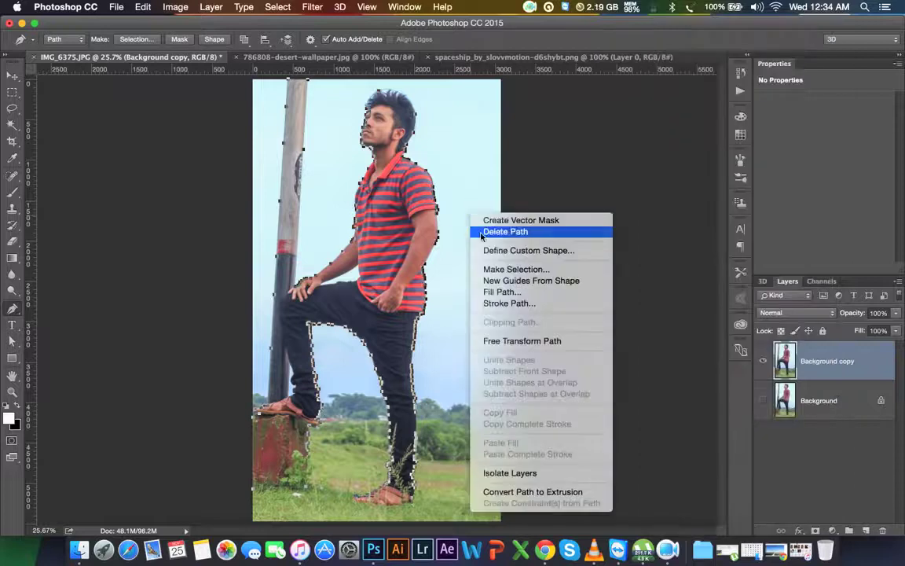
left_click(518, 269)
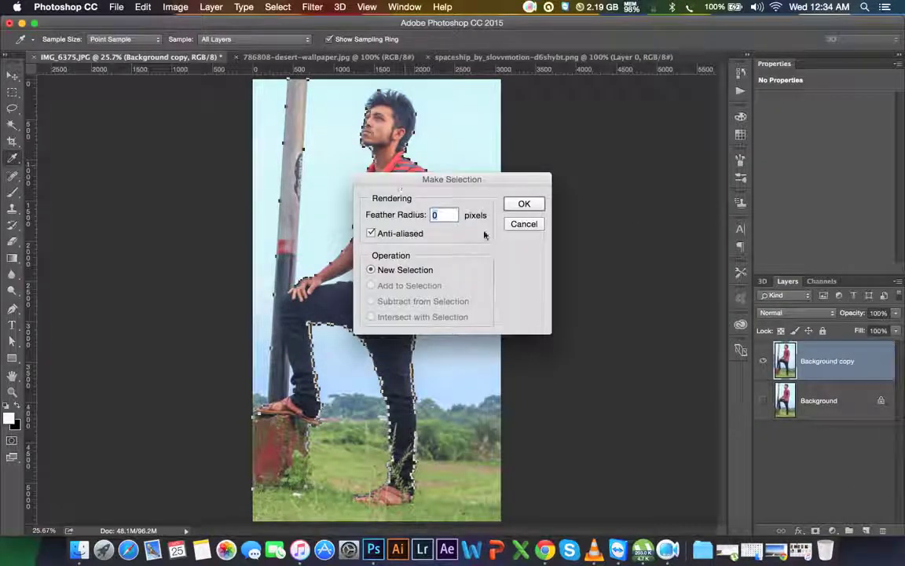
left_click(522, 203)
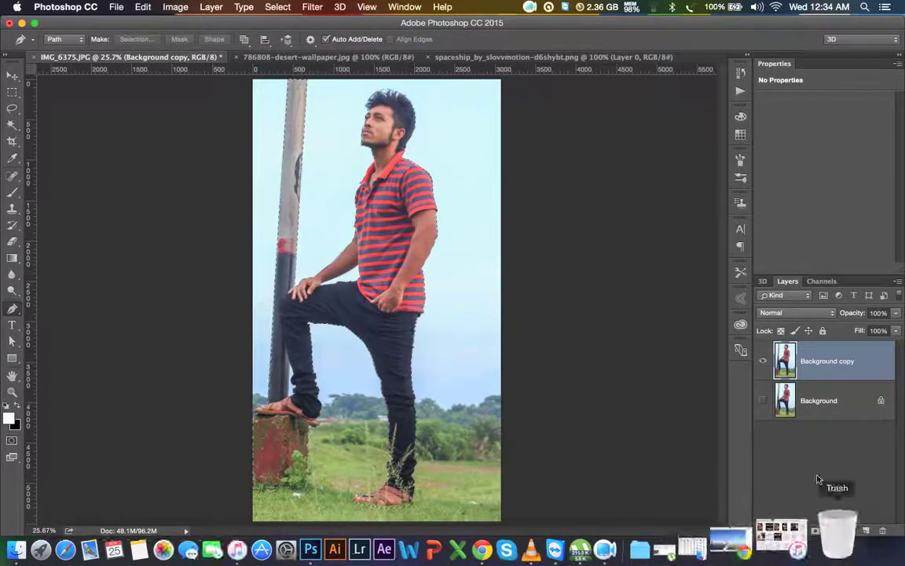
left_click(815, 530)
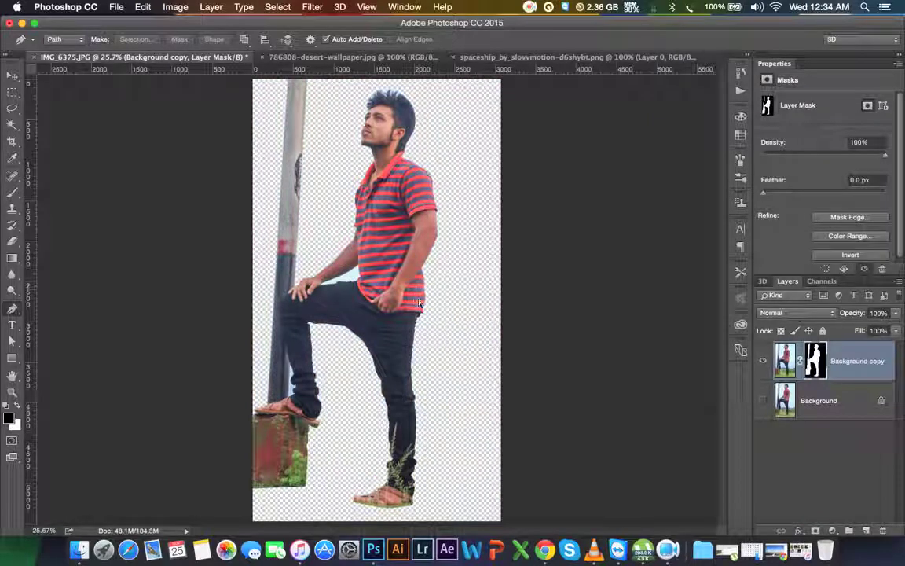
Zoom to 200% and trace the pen outline from the wrist along the arm's underside
key("super+plus")
key("super+plus")
key("super+plus")
key("super+plus")
key("super+plus")
scroll(323, 243, "left", 5)
scroll(323, 243, "up", 3)
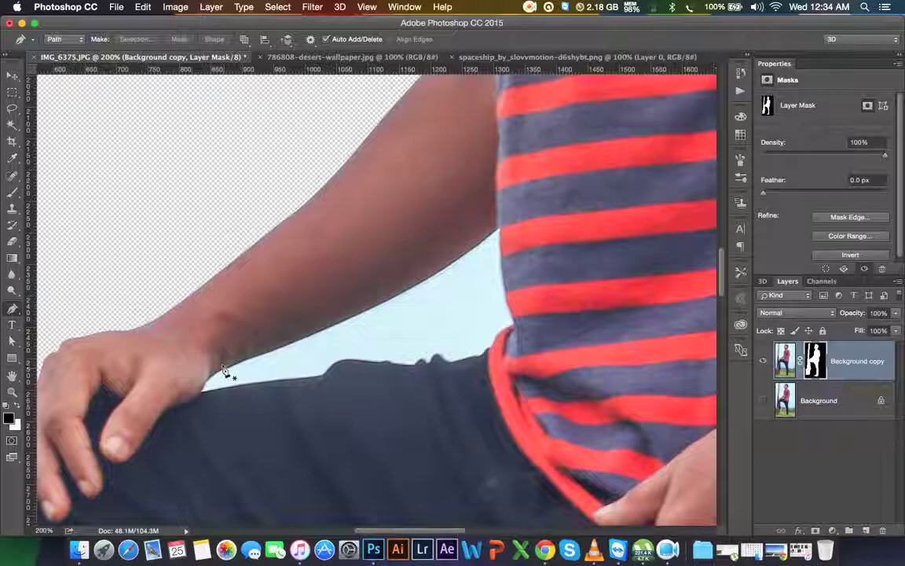
left_click(224, 371)
left_click(318, 333)
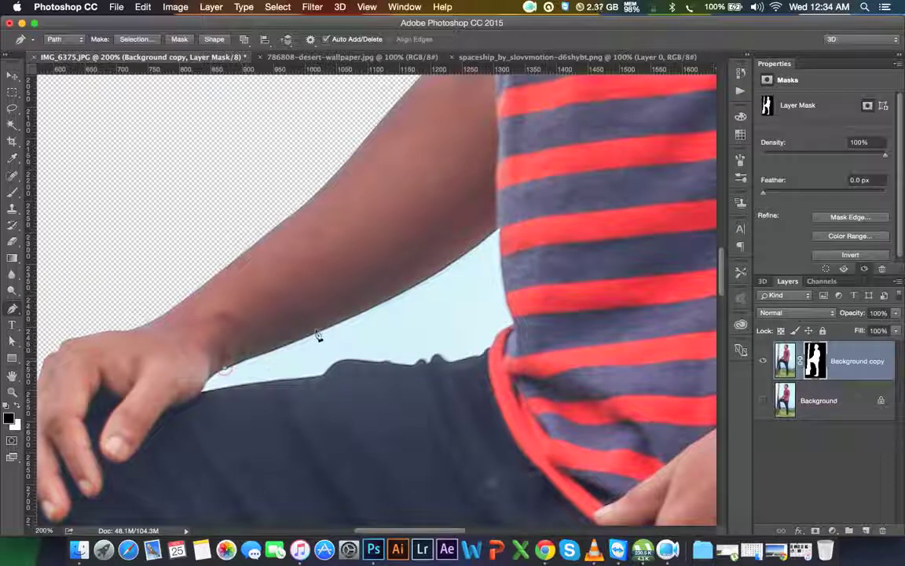
left_click_drag(497, 231, 559, 176)
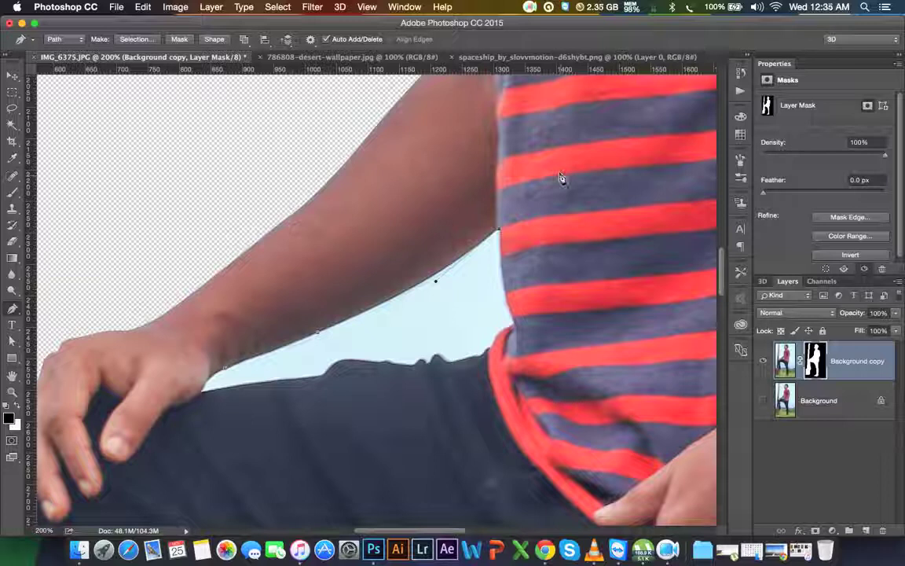
left_click(498, 234)
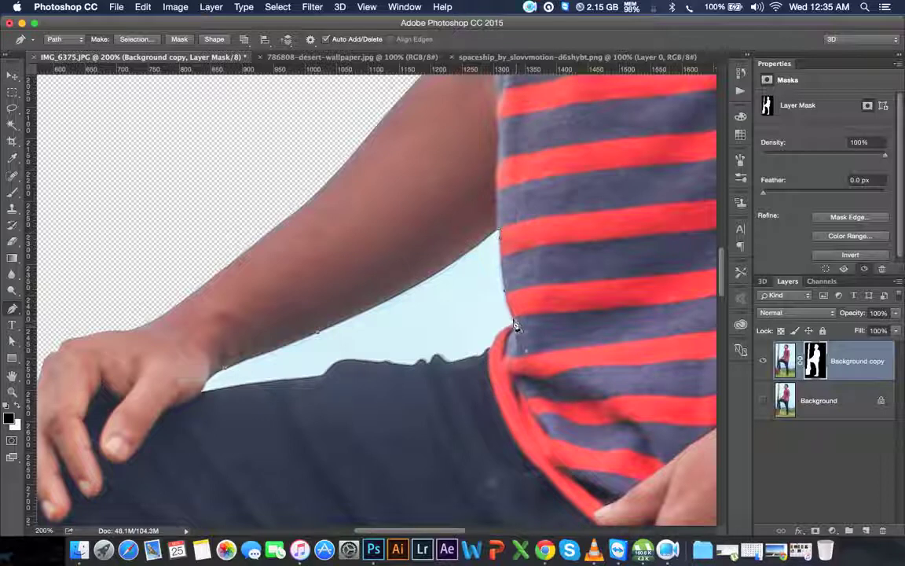
Continue the outline along the shirt and thigh edges and close it at the start
left_click_drag(512, 325, 496, 345)
left_click(497, 330)
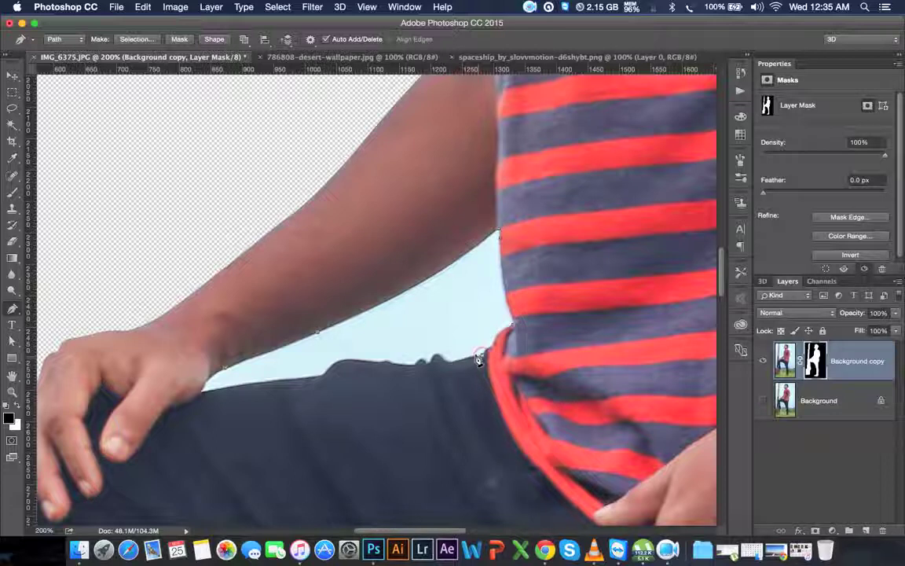
left_click(433, 364)
left_click_drag(432, 364, 422, 380)
left_click(433, 363, "alt")
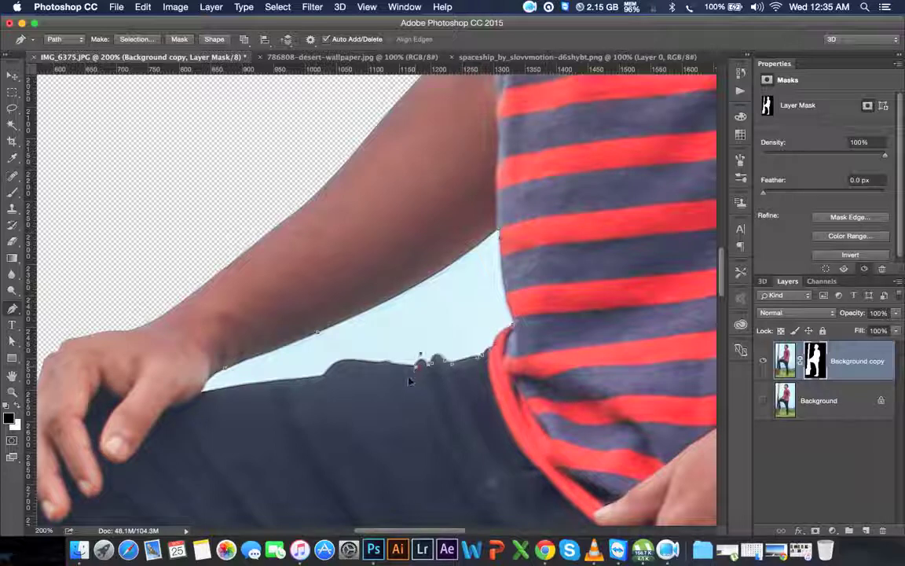
left_click_drag(414, 363, 407, 371)
left_click(413, 363, "alt")
left_click(394, 364)
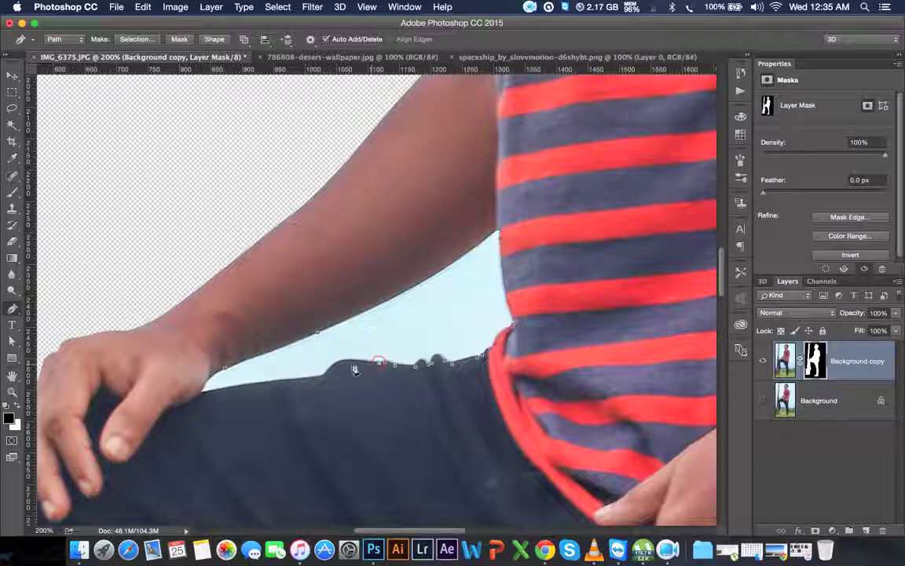
left_click_drag(324, 375, 310, 400)
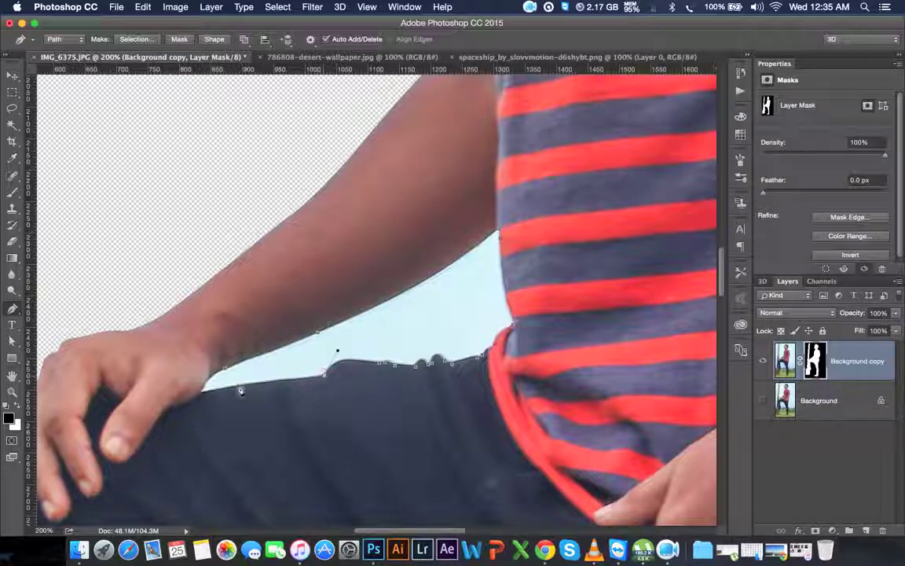
left_click_drag(201, 393, 158, 400)
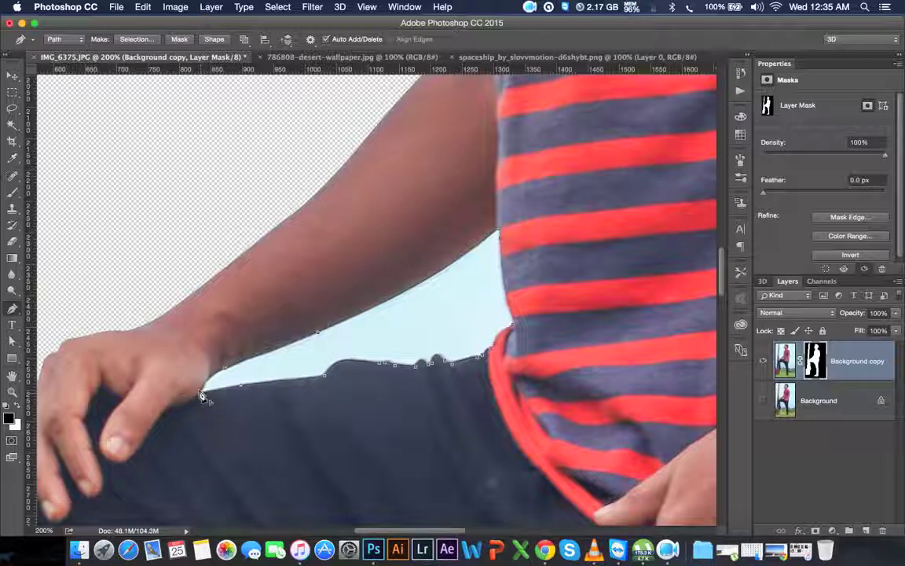
left_click(221, 371)
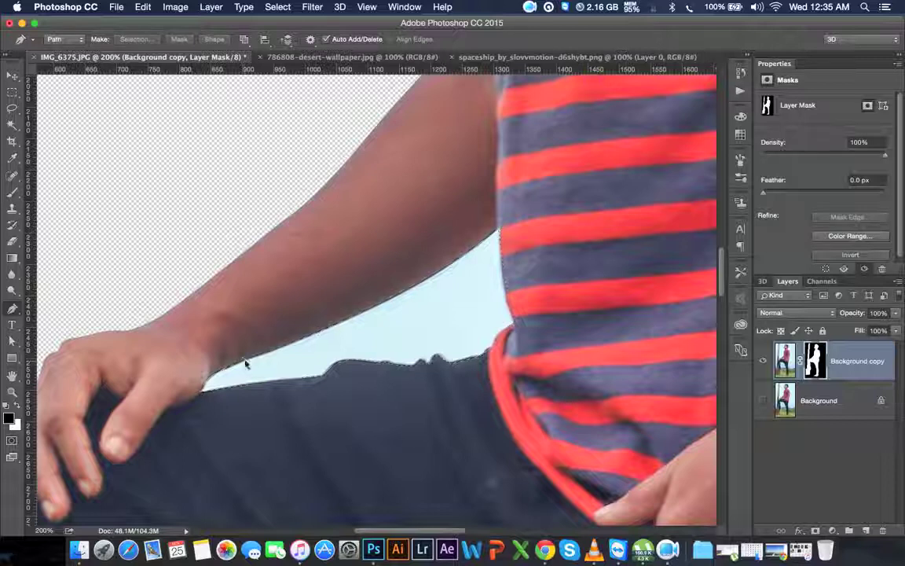
Load the sky-gap path as a selection and set the Brush to 175 px, 100% hardness
key("ctrl+Return")
key("ctrl+minus")
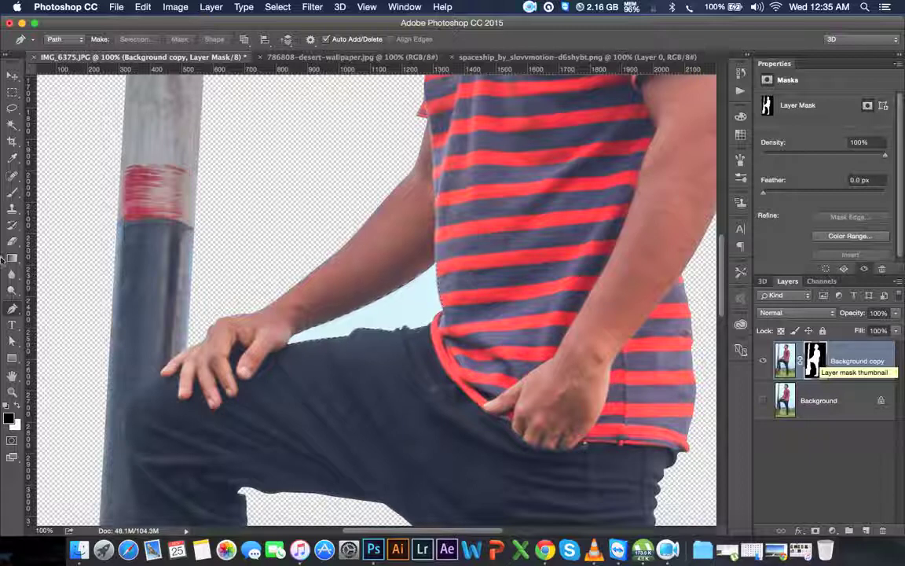
key("b")
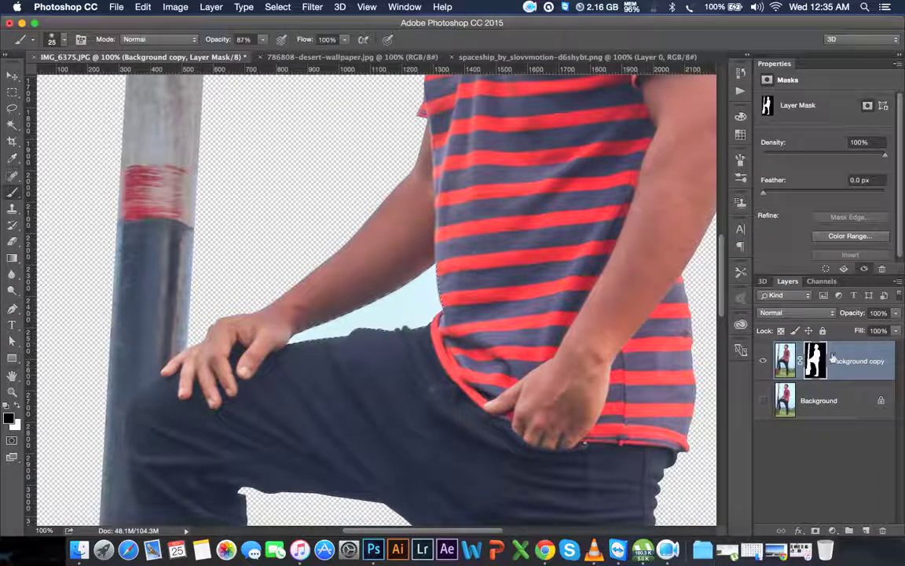
right_click(476, 230)
left_click_drag(549, 259, 594, 259)
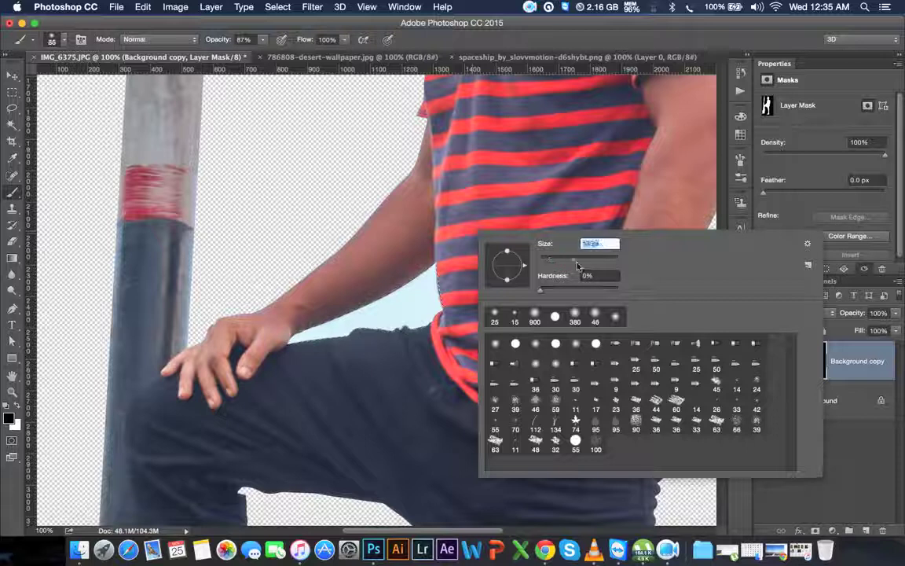
left_click(596, 344)
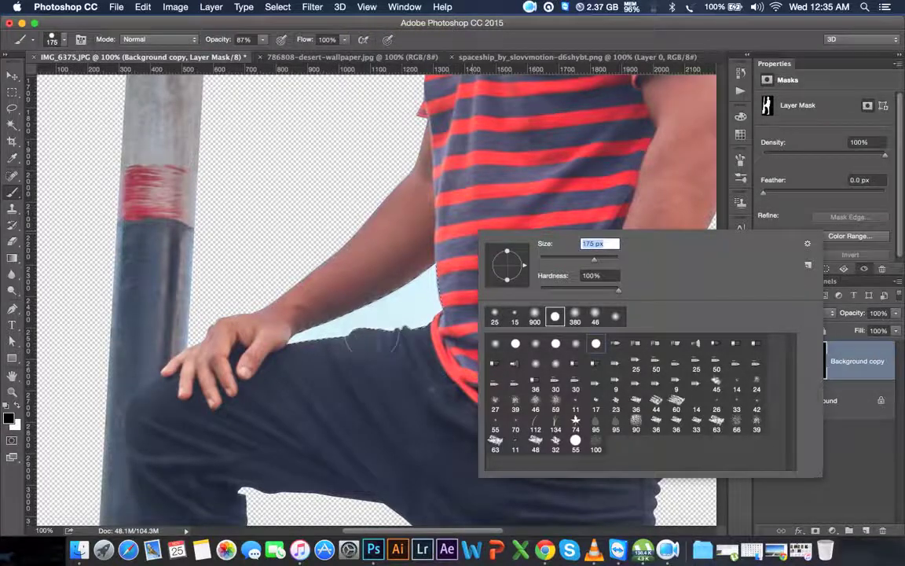
key("Return")
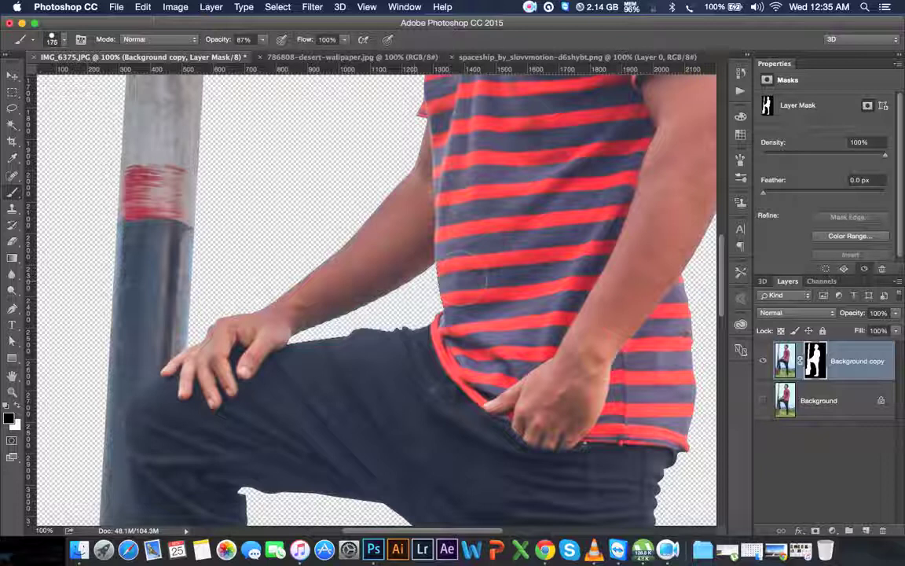
Deselect and scroll the view down toward the lower leg
key("super+d")
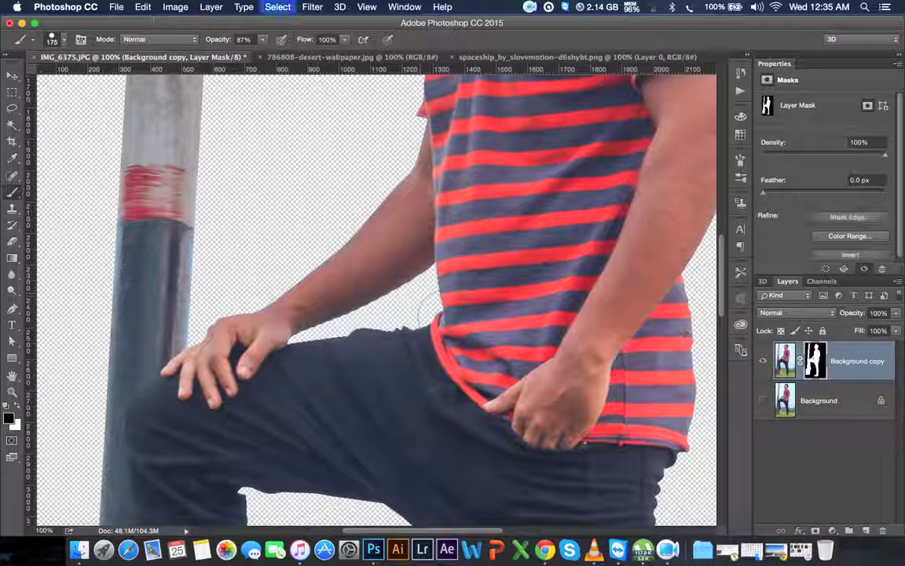
scroll(384, 258, "down", 5)
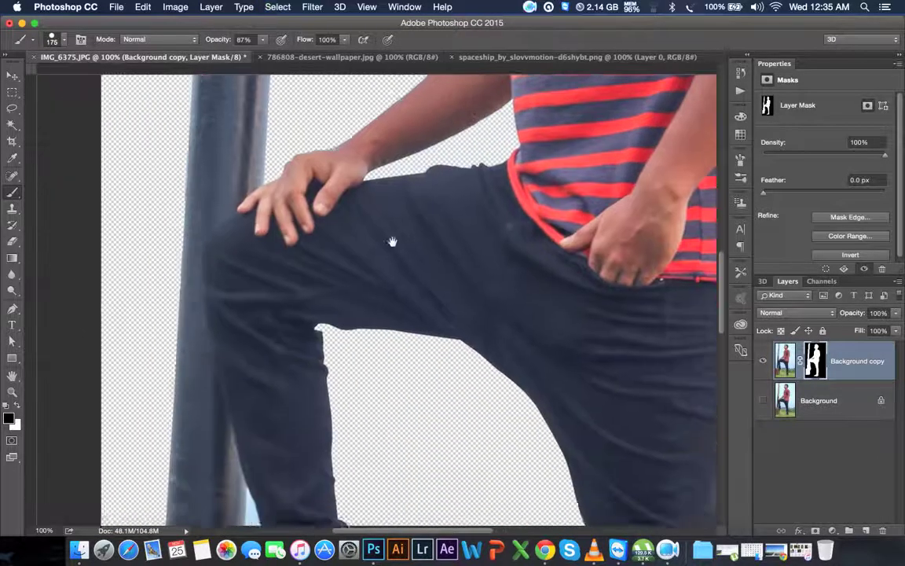
scroll(384, 259, "down", 1)
scroll(395, 187, "down", 5)
scroll(383, 319, "down", 3)
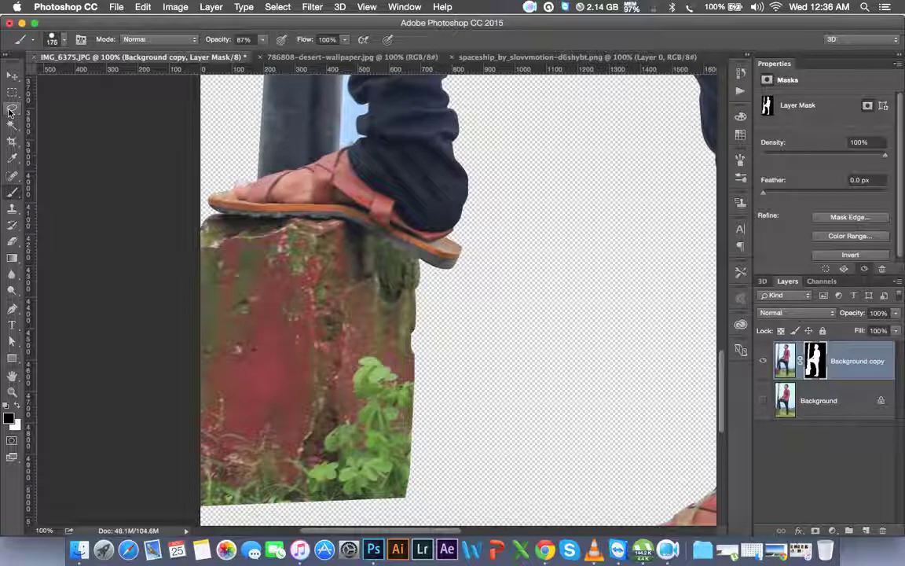
With the Pen tool, start outlining the sky sliver along the trouser edge above the sandal
key("p")
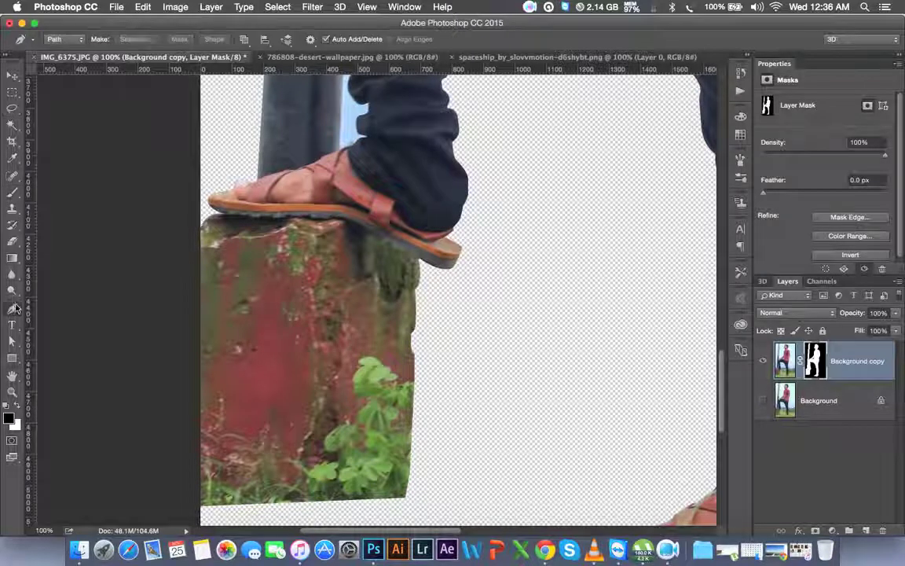
left_click_drag(330, 160, 324, 313)
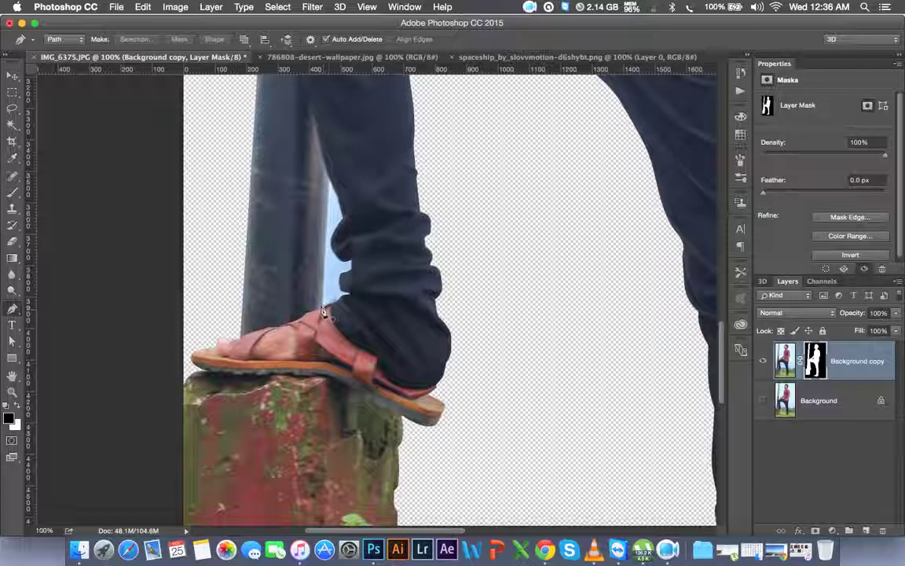
left_click(322, 310)
left_click(330, 183)
left_click(344, 220)
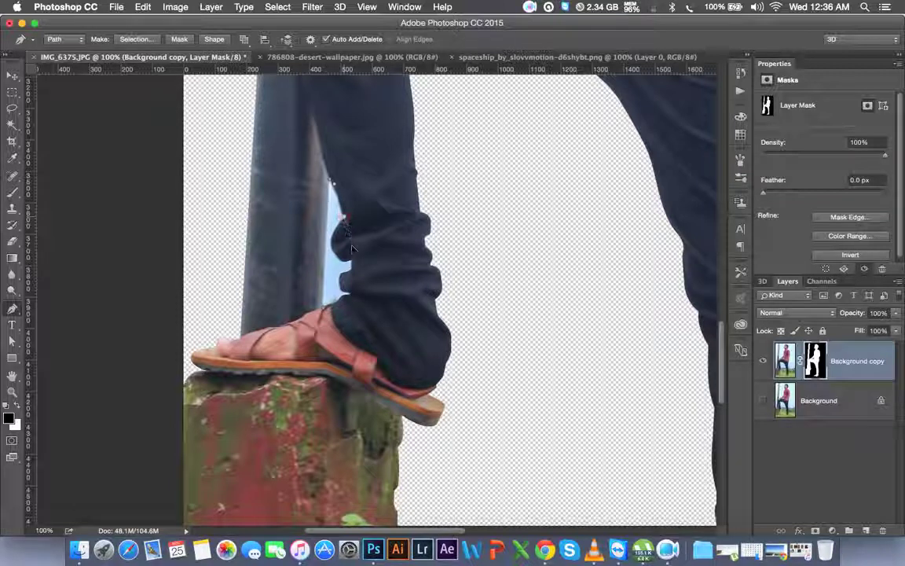
left_click(348, 234)
left_click_drag(348, 226, 345, 220)
left_click(341, 256)
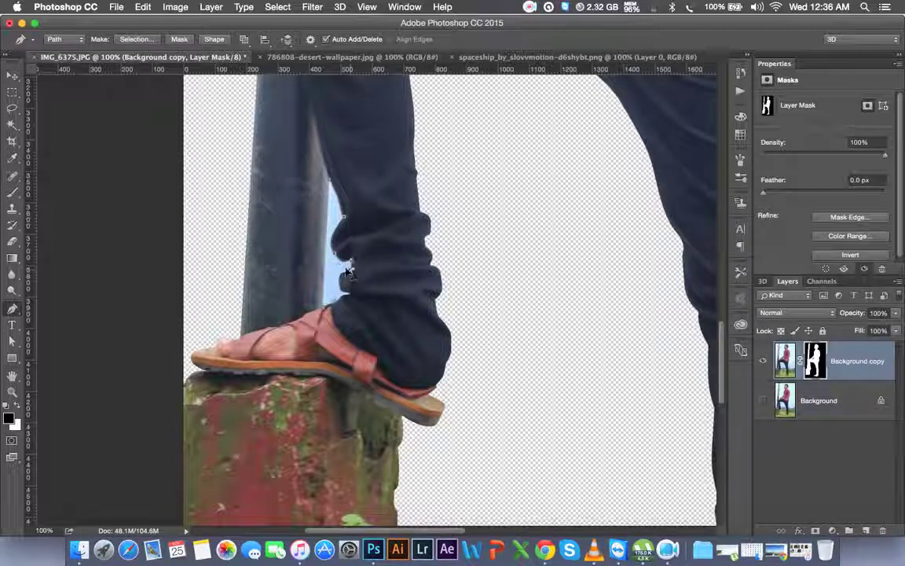
Finish the outline down the trouser hem to the sandal and make it a selection
left_click(346, 271)
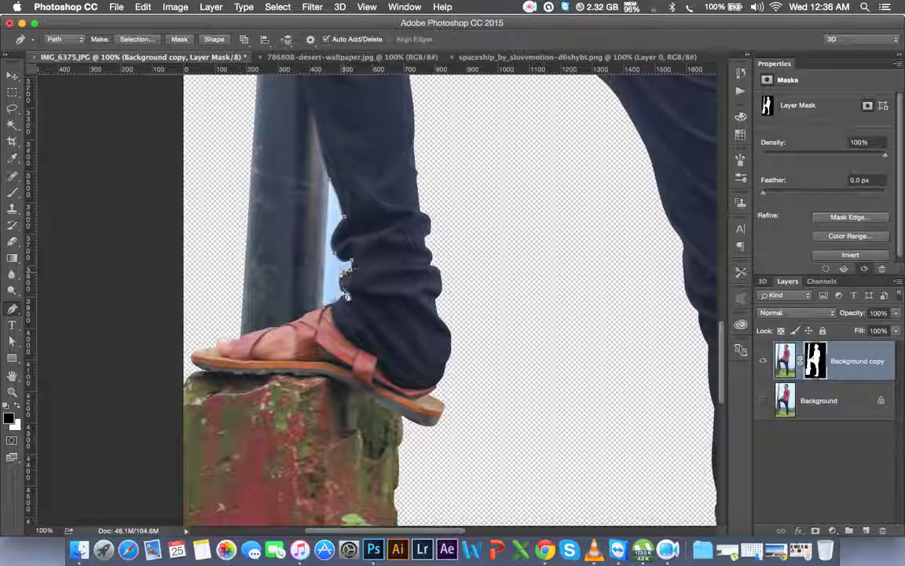
left_click(350, 295)
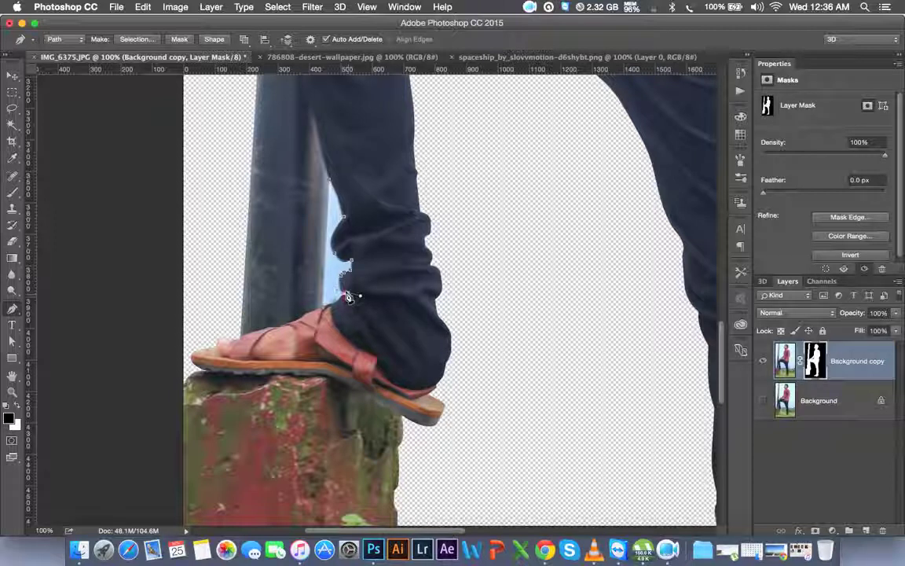
scroll(350, 295, "up", 5)
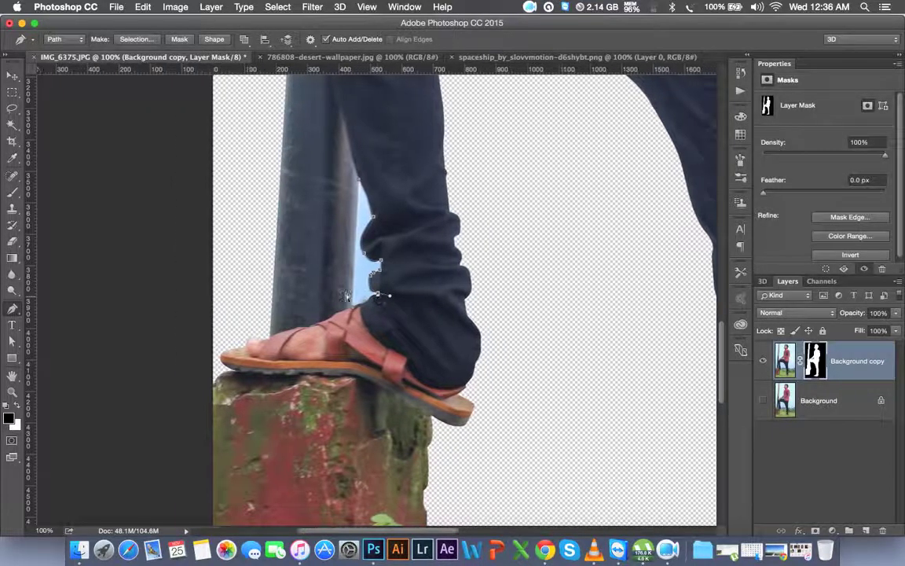
scroll(378, 299, "up", 5)
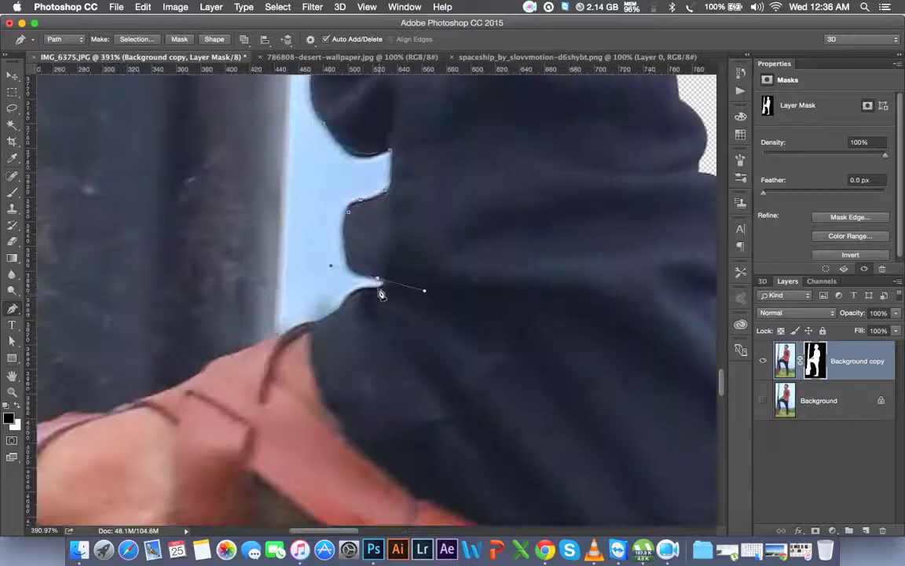
left_click(378, 279, "alt")
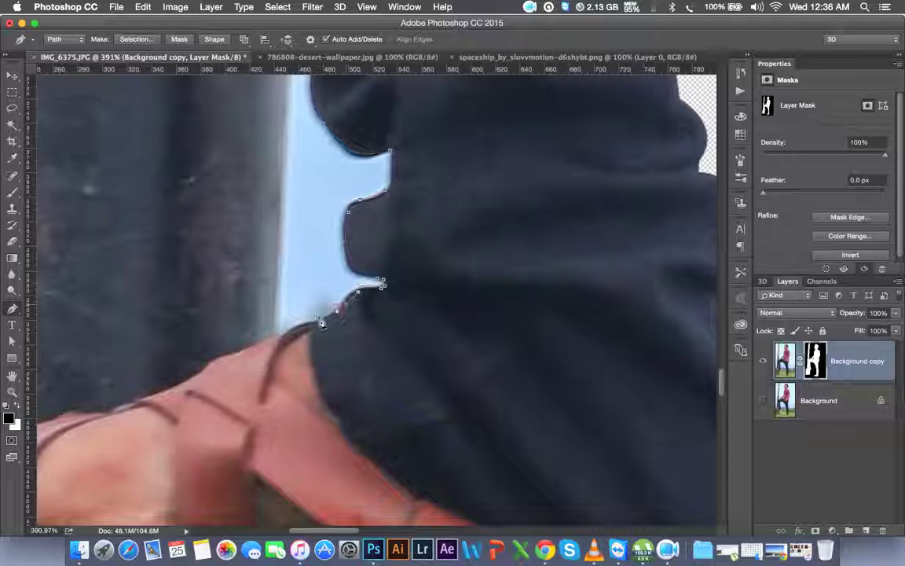
left_click_drag(321, 322, 275, 346)
left_click(279, 336)
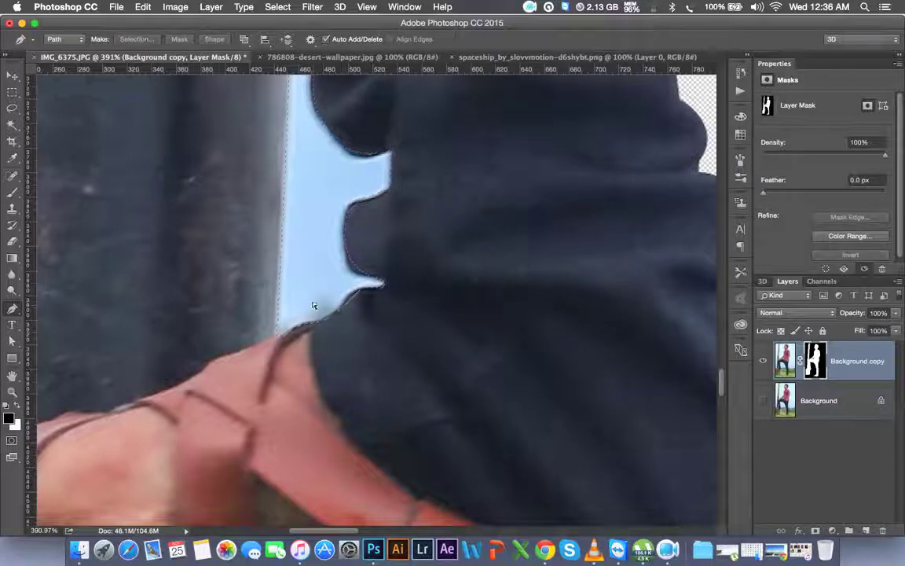
key("super+minus")
key("super+minus")
key("super+minus")
key("super+minus")
key("b")
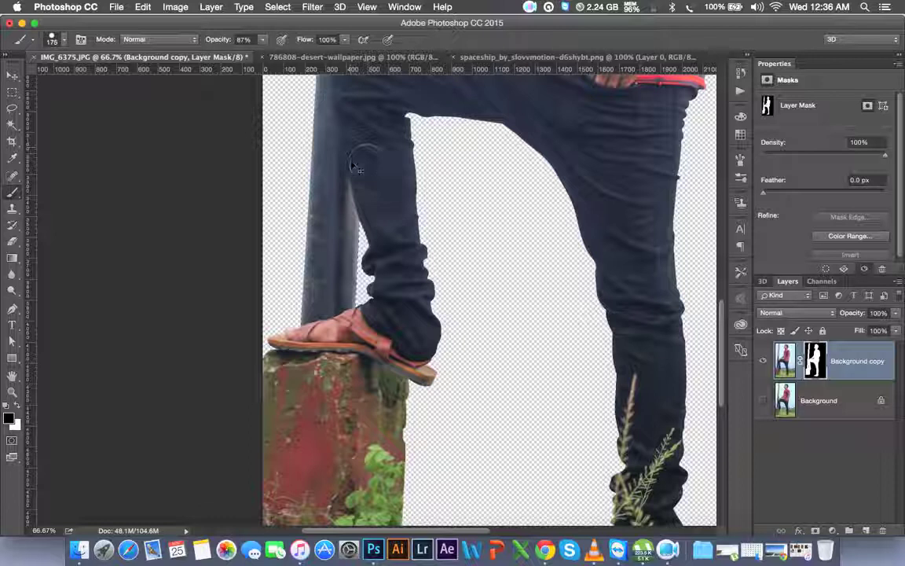
Run Refine Mask, painting a 156 refine-radius brush over the top and side of the hair
key("super+minus")
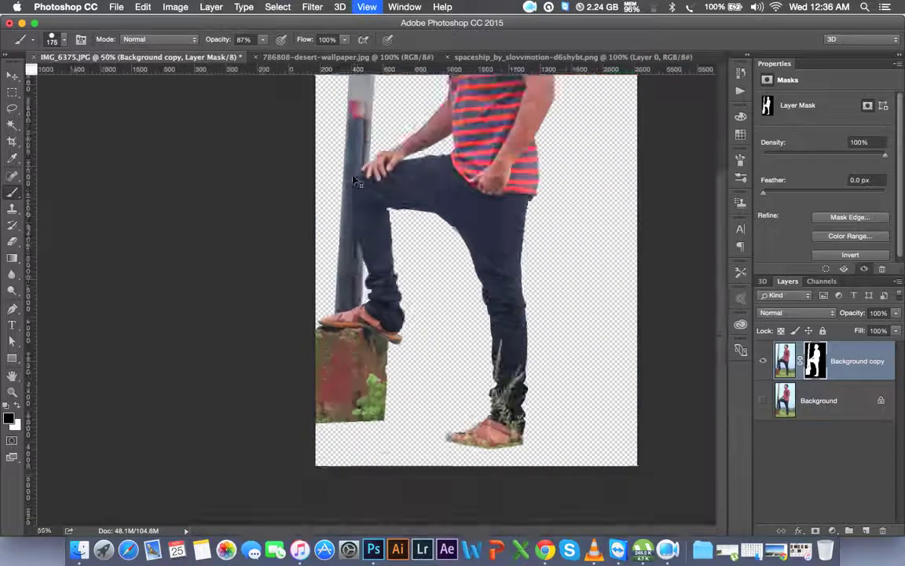
key("super+minus")
key("super+plus")
scroll(438, 216, "up", 10)
scroll(420, 321, "down", 5)
scroll(414, 258, "down", 3)
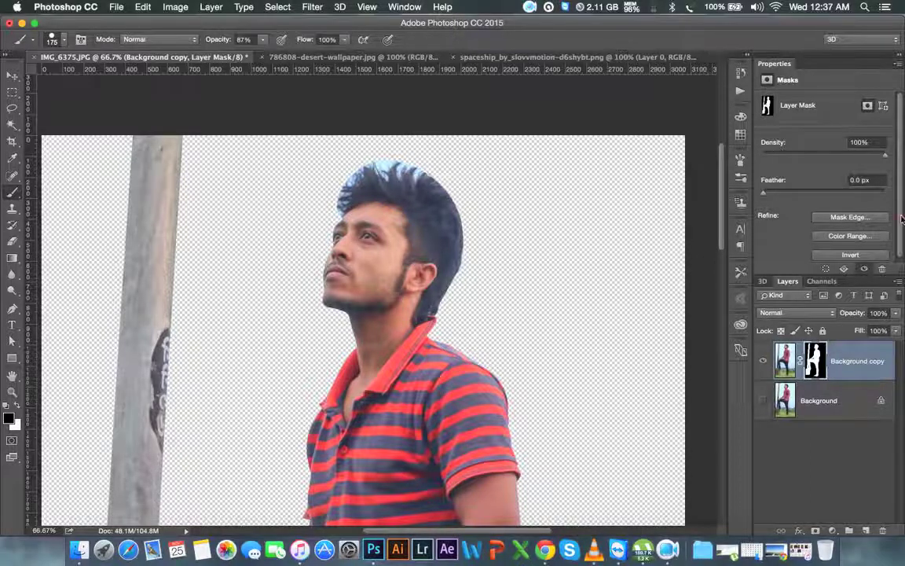
scroll(901, 263, "down", 1)
right_click(817, 359)
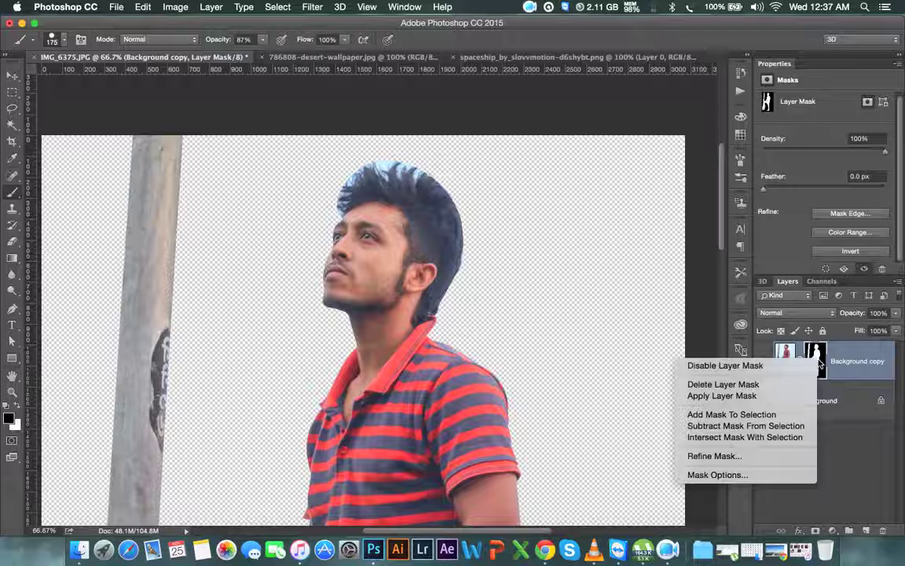
left_click(715, 455)
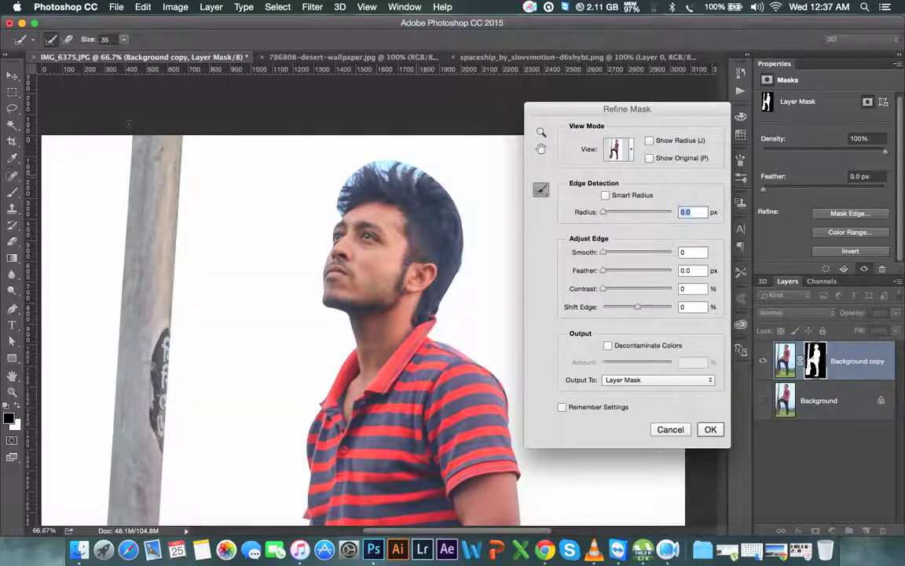
left_click_drag(154, 55, 179, 53)
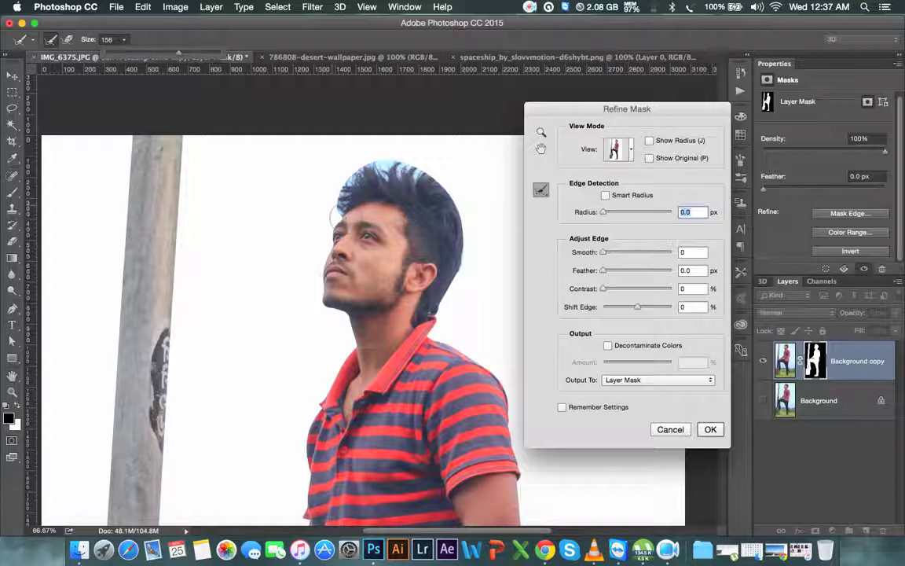
left_click_drag(299, 189, 397, 157)
mouse_move(454, 184)
left_mouse_down()
mouse_move(476, 201)
mouse_move(491, 258)
mouse_move(466, 325)
left_mouse_up()
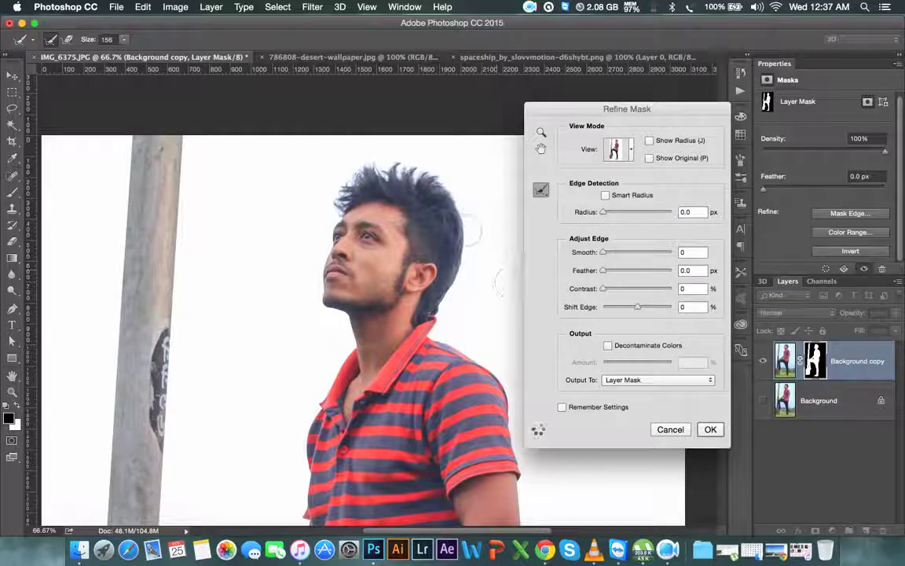
left_click(709, 429)
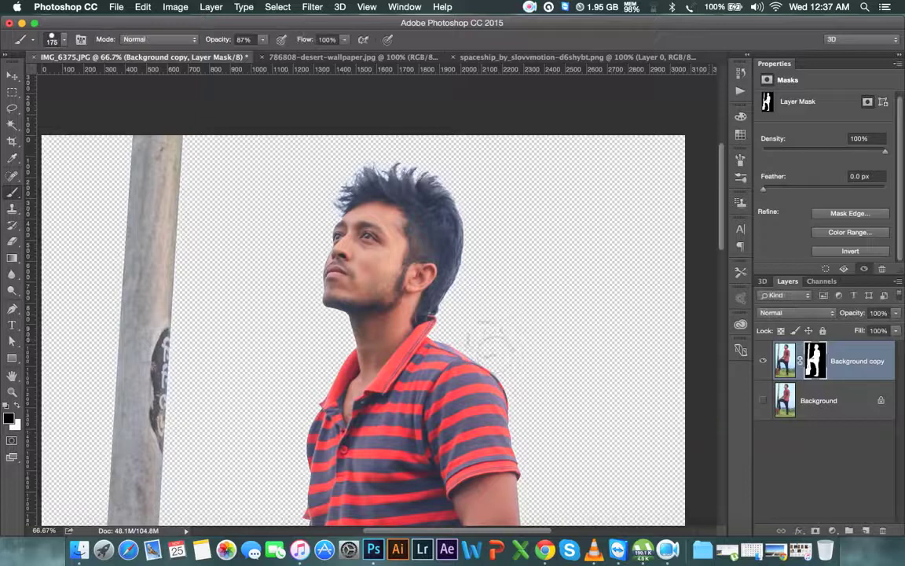
Spot-heal the face blemish, neck mole and cheek spot with a 35 px brush on the layer pixels
key("super+minus")
key("super+plus")
key("super+plus")
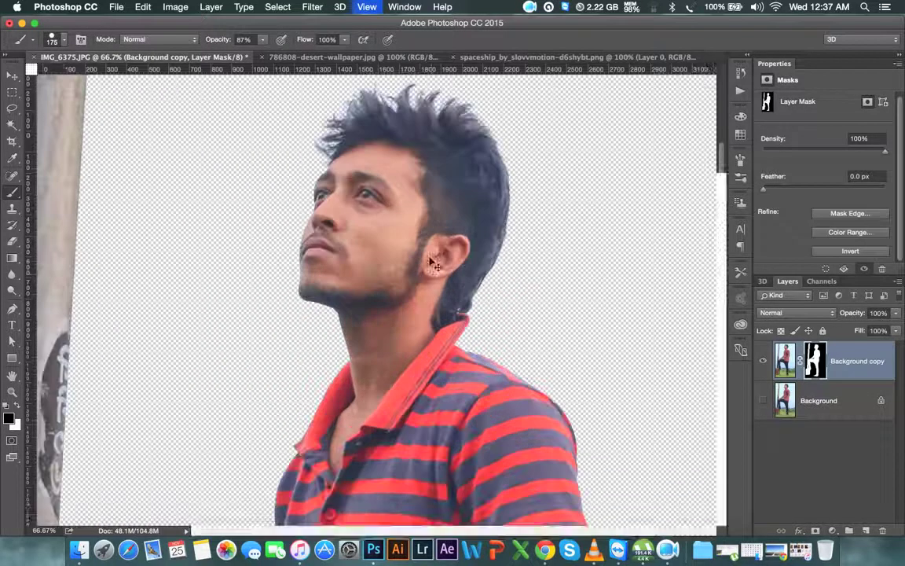
left_click(860, 362)
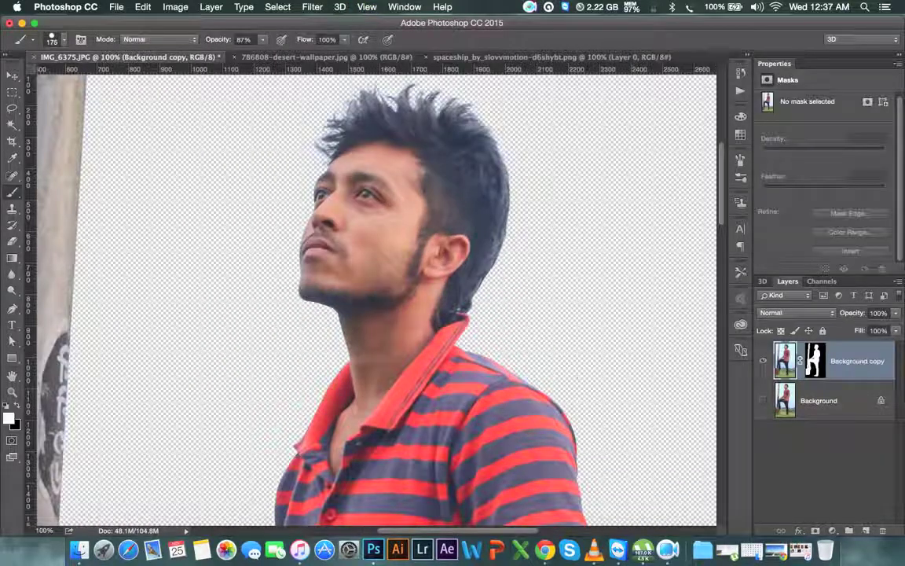
left_click(12, 174)
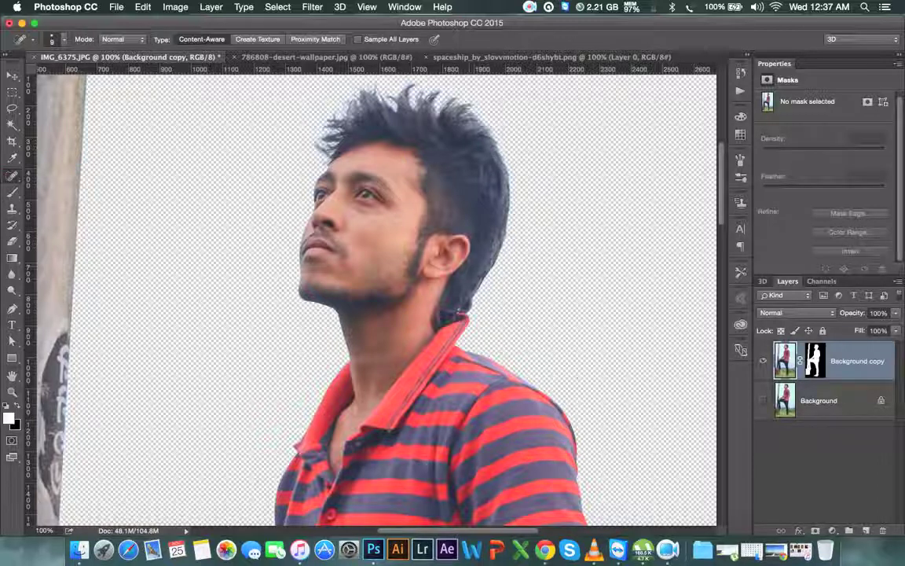
key("bracketleft")
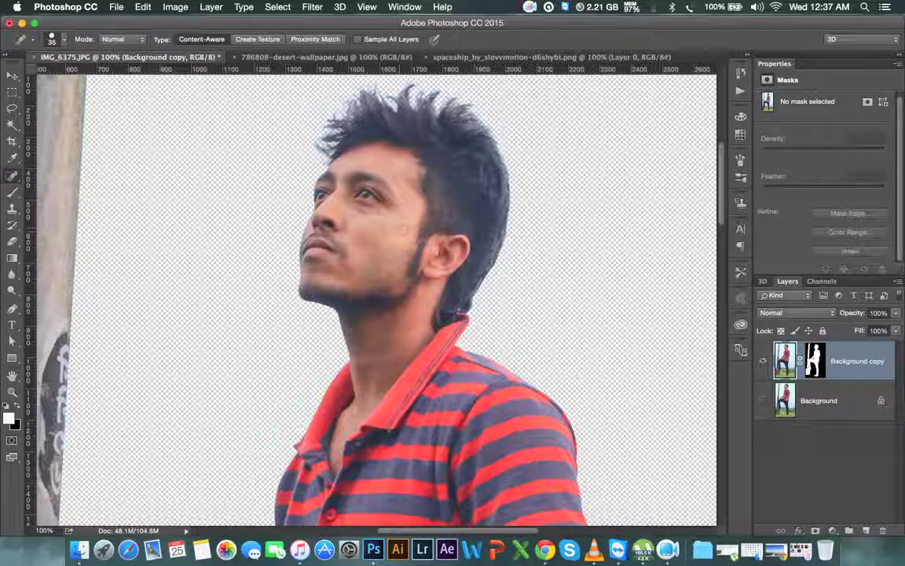
left_click(343, 195)
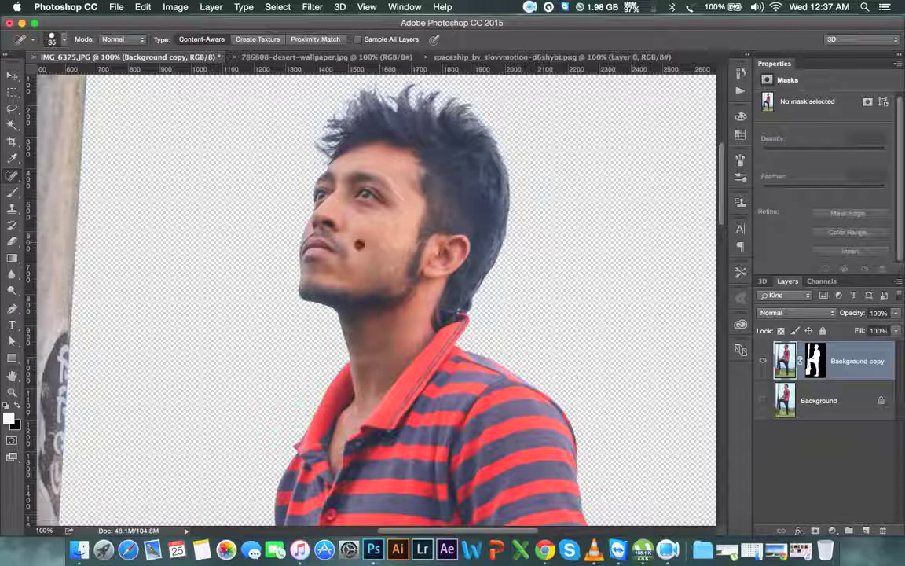
left_click(370, 329)
left_click(388, 263)
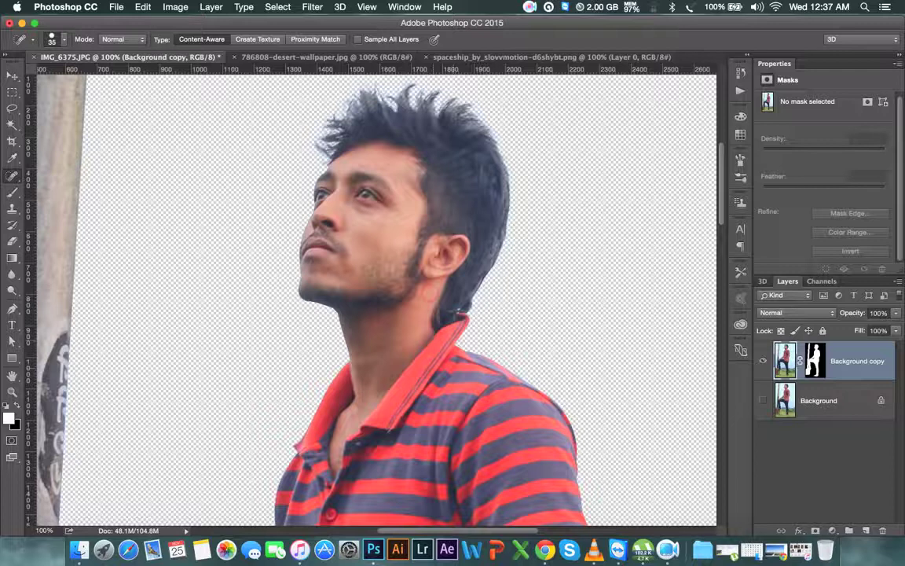
key("super+minus")
key("super+minus")
key("super+minus")
key("super+minus")
key("super+minus")
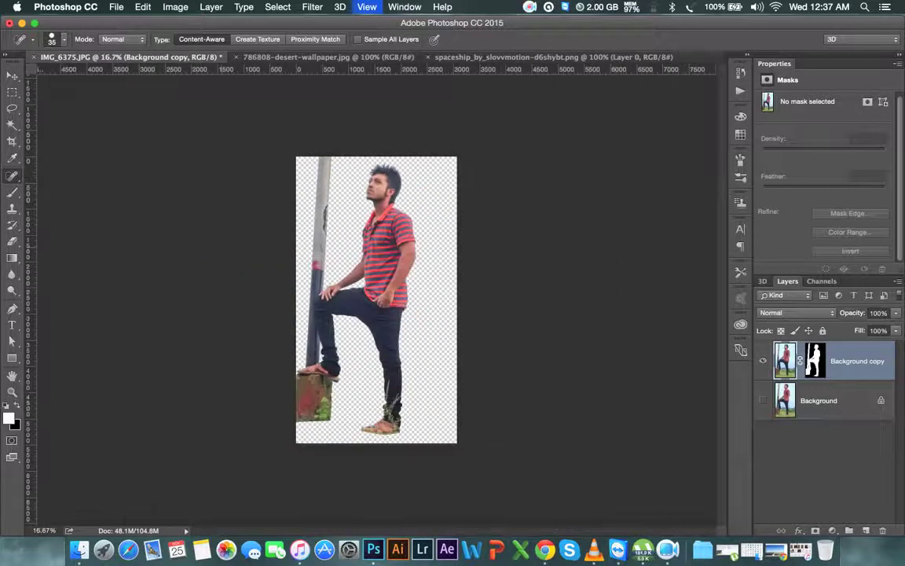
Convert Background copy to a Smart Object, then rasterize it to bake in the mask
left_click(12, 77)
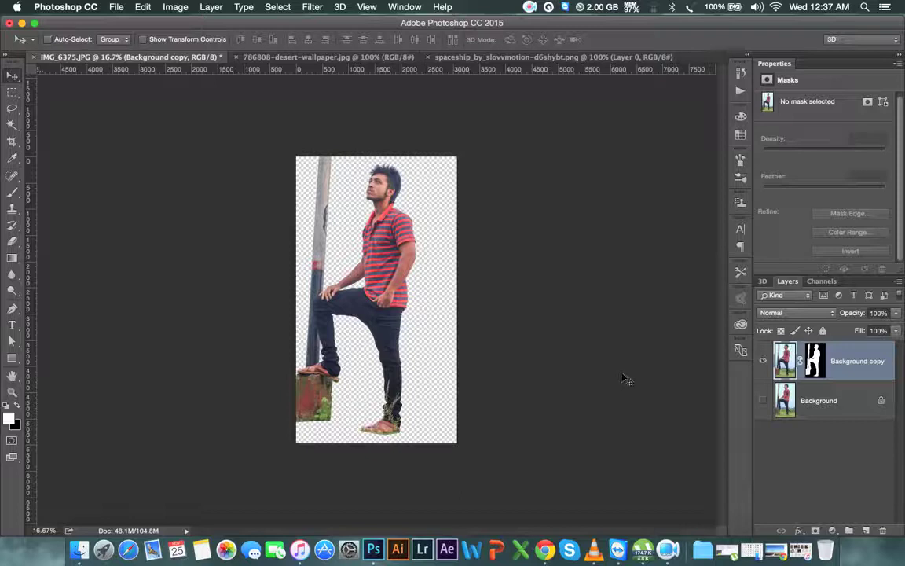
key("super+plus")
key("super+plus")
key("super+plus")
key("super+plus")
key("super+plus")
scroll(467, 388, "down", 5)
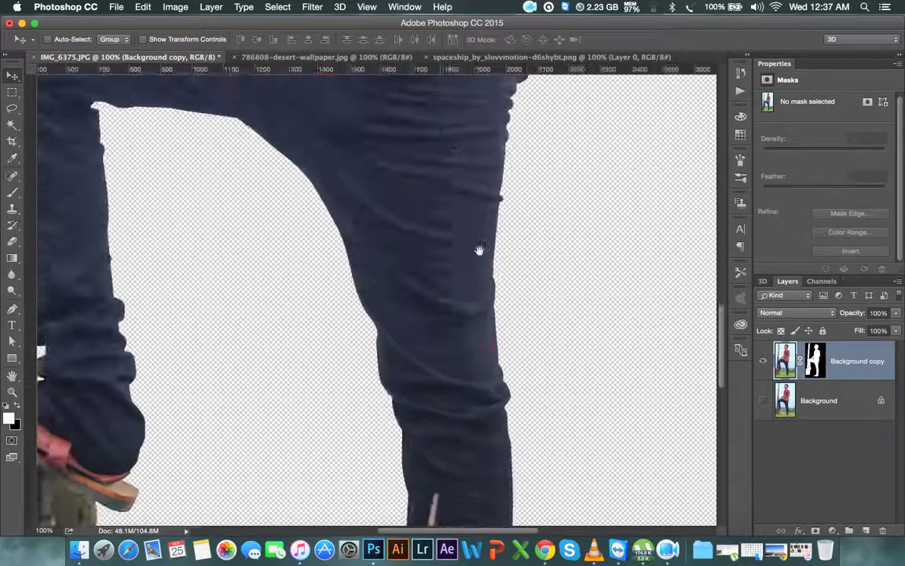
scroll(477, 269, "down", 3)
scroll(501, 233, "down", 3)
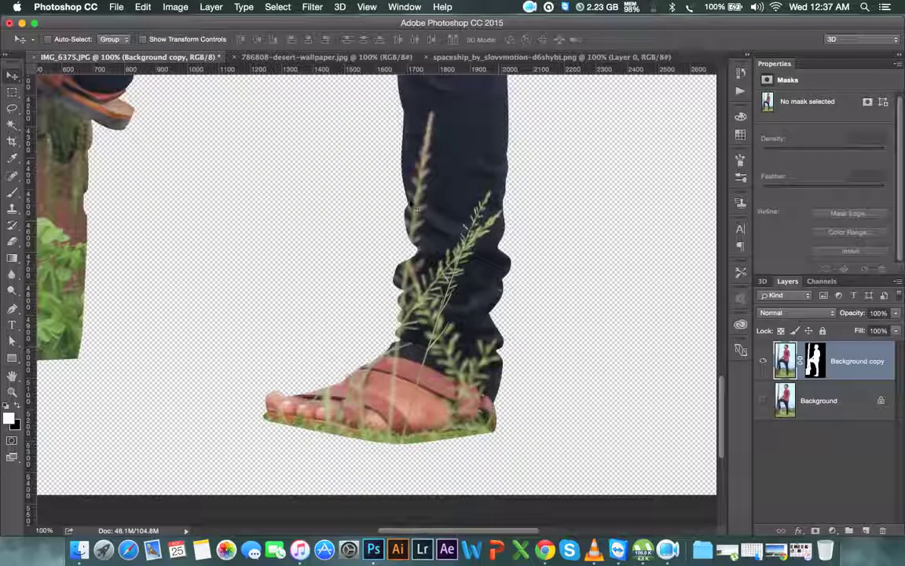
right_click(862, 360)
left_click(744, 156)
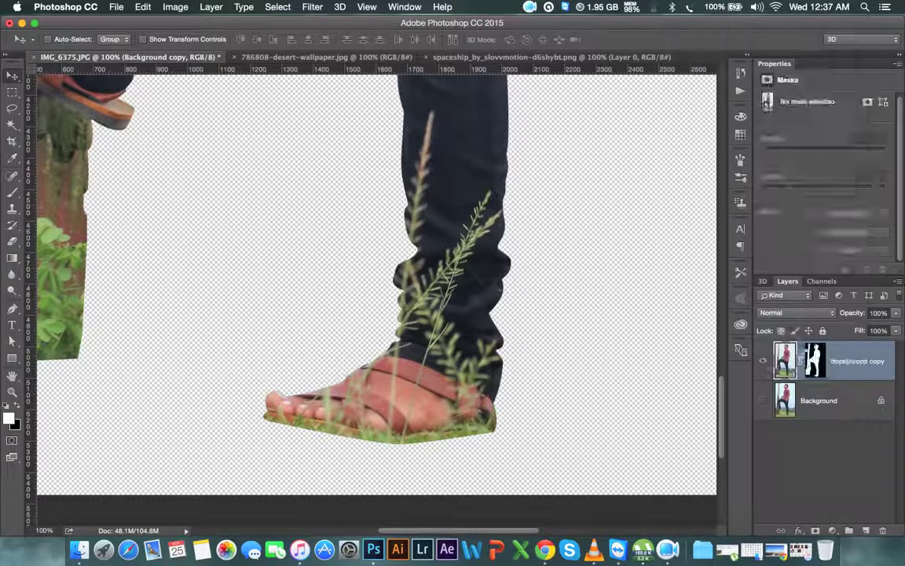
right_click(844, 361)
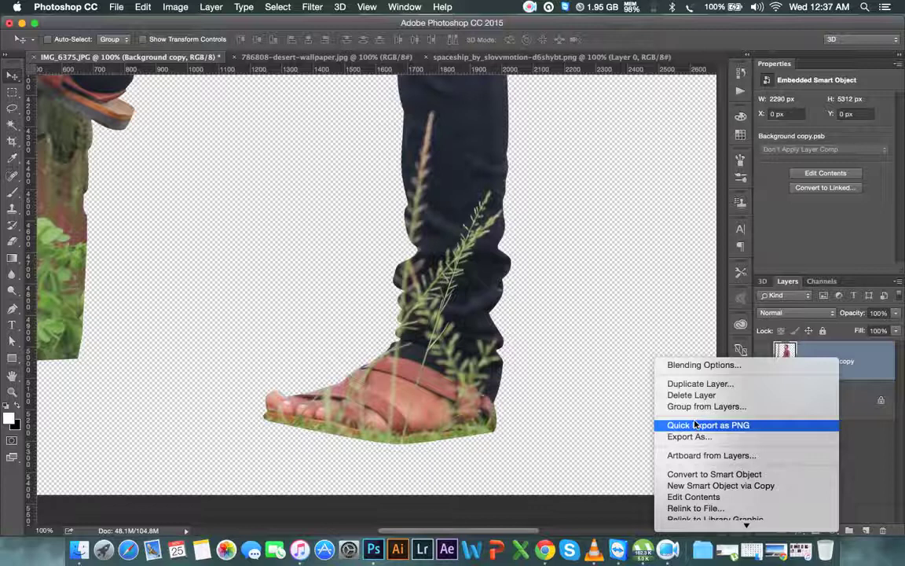
mouse_move(747, 518)
left_click(697, 459)
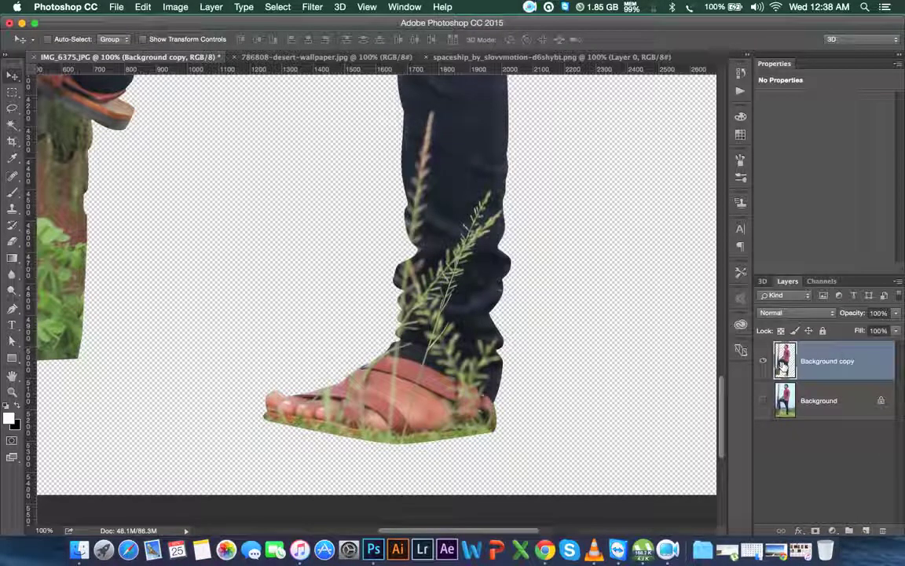
key("super")
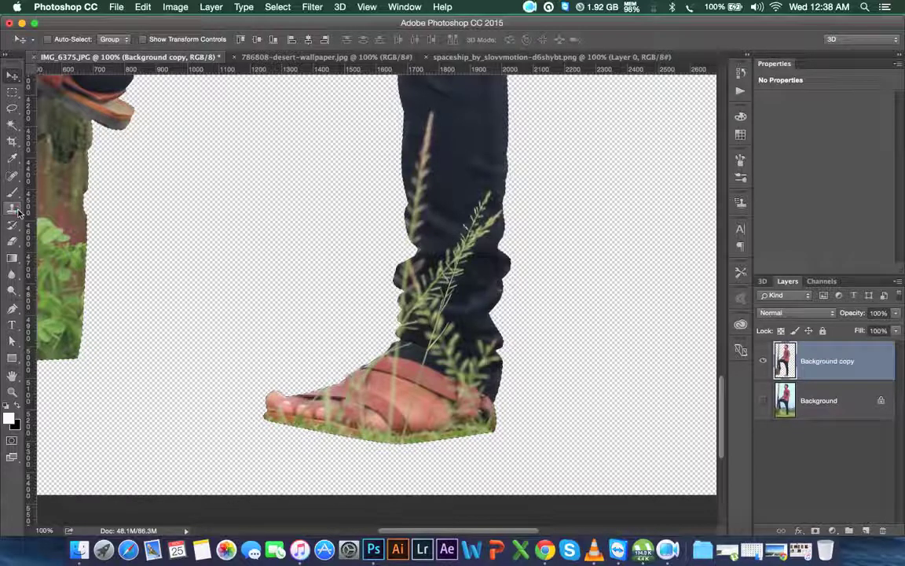
With the Clone Stamp, sample clean denim and clone it over the grass on the jeans
left_click(17, 211)
right_click(465, 161)
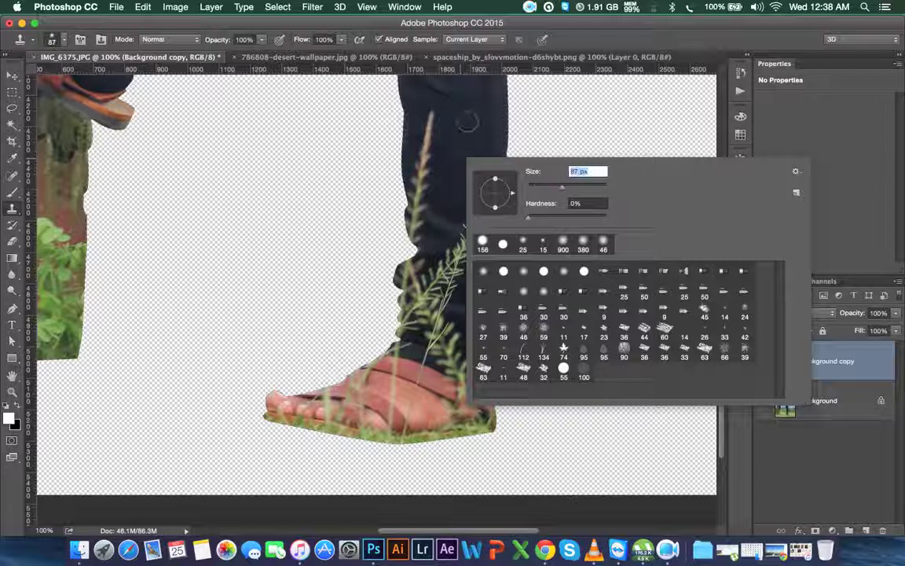
key("Return")
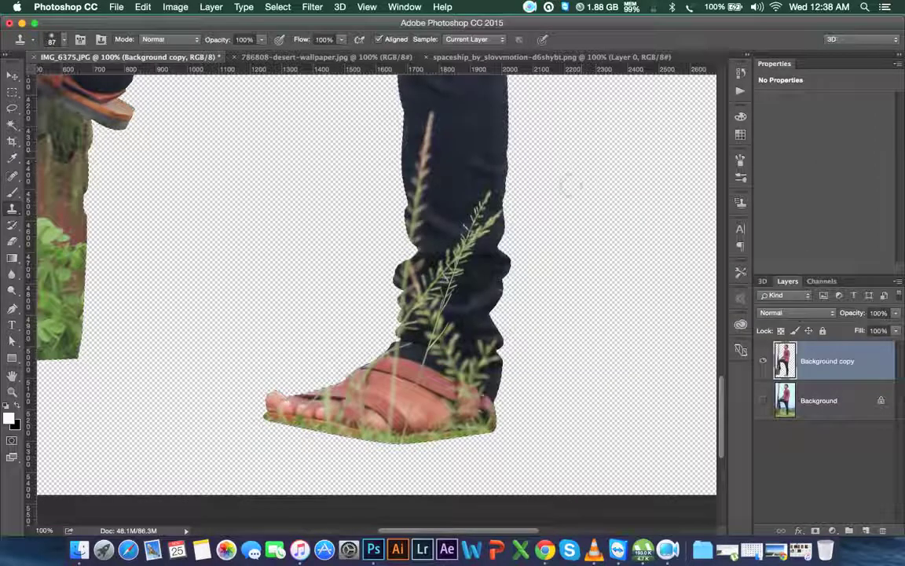
left_click(464, 116, "alt")
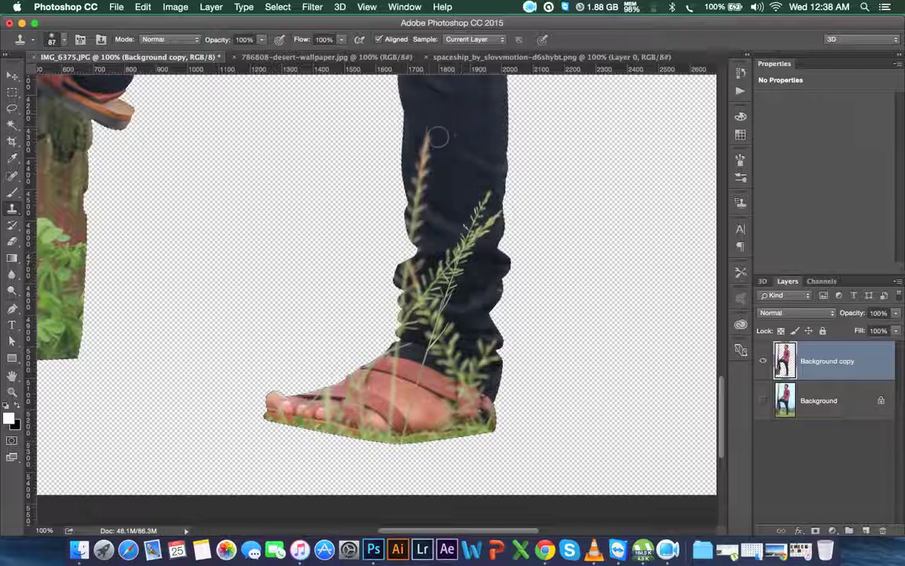
mouse_move(436, 146)
left_mouse_down()
mouse_move(424, 231)
mouse_move(463, 186)
mouse_move(442, 197)
mouse_move(466, 227)
left_mouse_up()
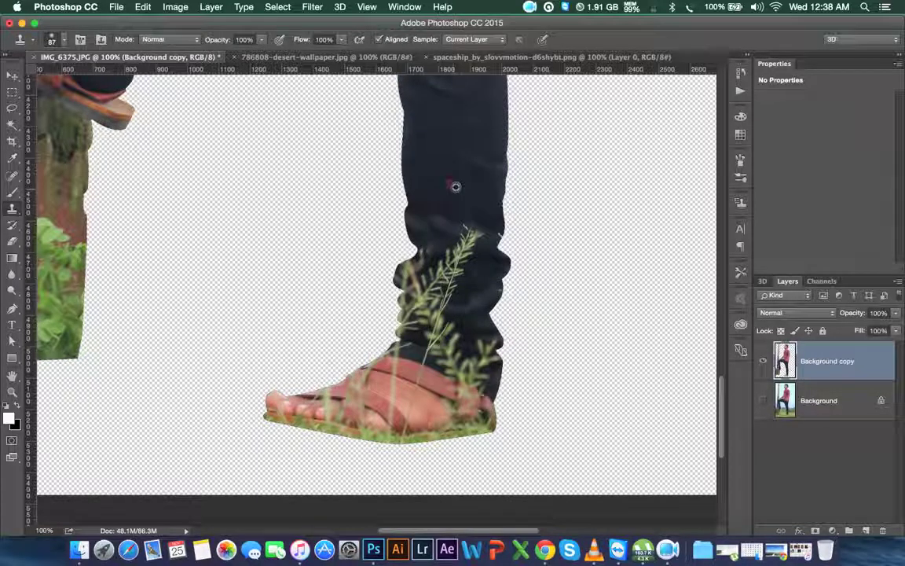
mouse_move(501, 232)
left_mouse_down()
mouse_move(444, 220)
mouse_move(476, 253)
mouse_move(439, 256)
left_mouse_up()
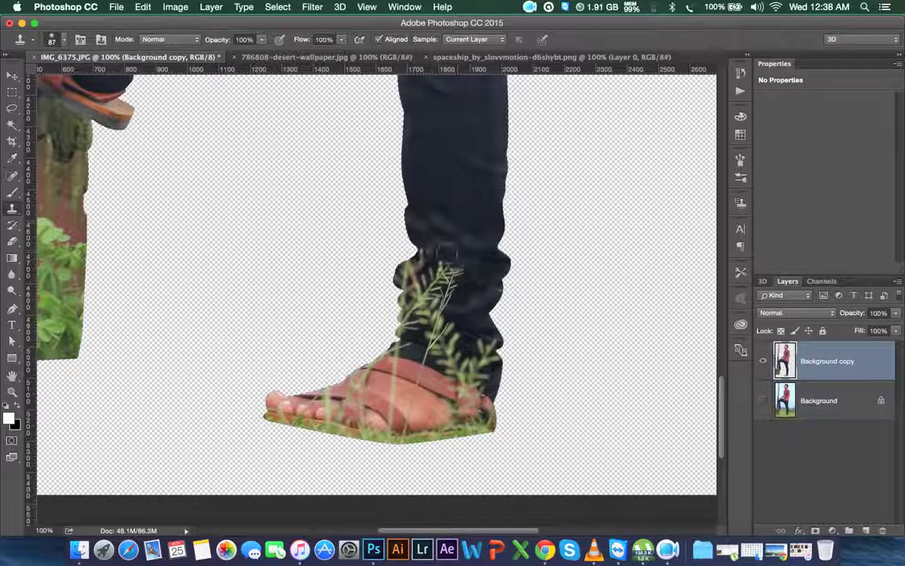
mouse_move(432, 248)
left_mouse_down()
mouse_move(469, 243)
mouse_move(482, 274)
mouse_move(452, 267)
mouse_move(448, 279)
left_mouse_up()
Cover the red blemishes and remaining grass strands near the ankle with cloned denim
left_click(420, 271)
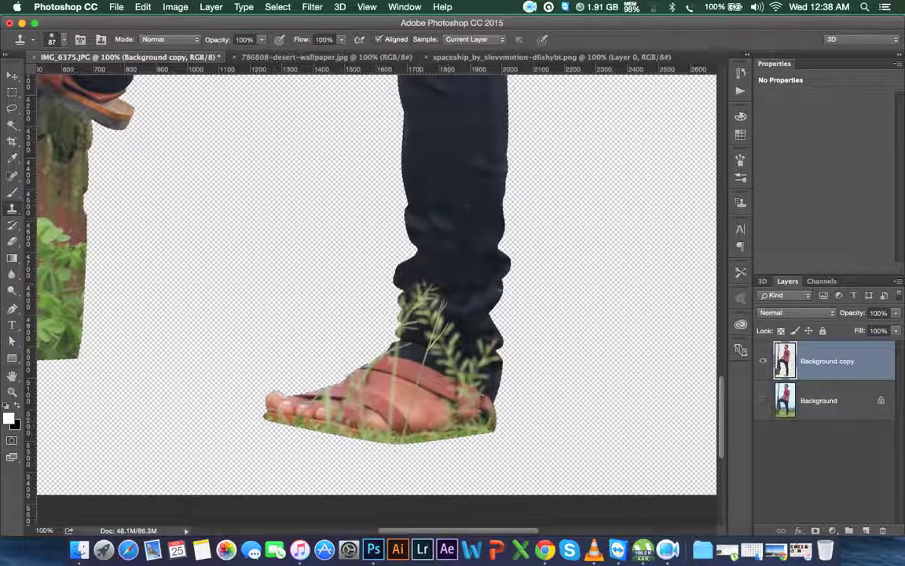
left_click_drag(429, 287, 444, 303)
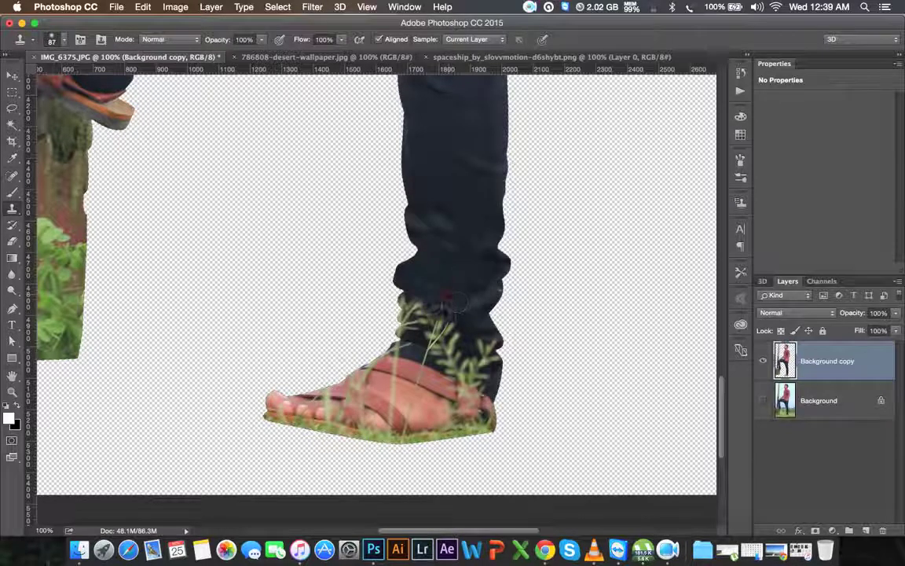
mouse_move(414, 323)
left_mouse_down()
mouse_move(448, 330)
mouse_move(424, 338)
mouse_move(442, 346)
mouse_move(437, 329)
left_mouse_up()
left_click(424, 299)
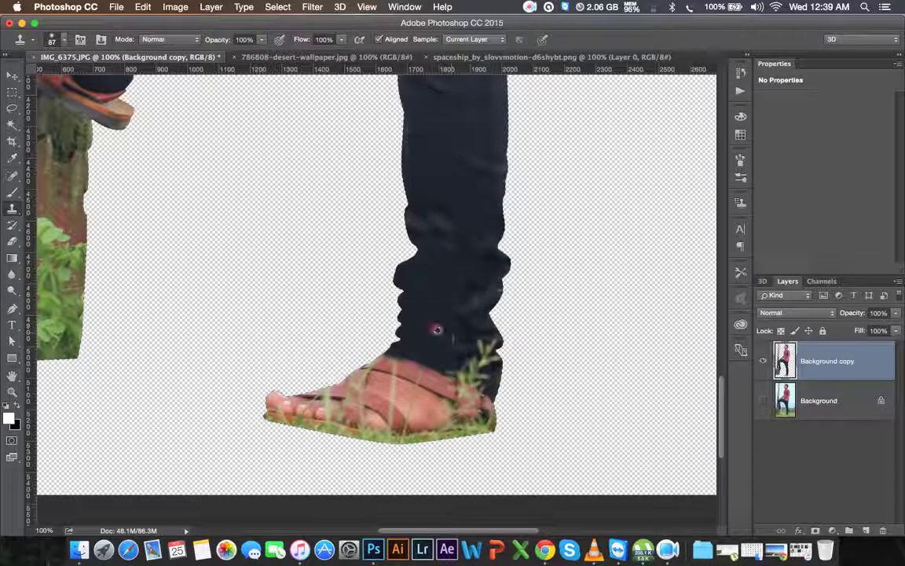
mouse_move(437, 330)
left_mouse_down()
mouse_move(465, 356)
mouse_move(463, 374)
mouse_move(422, 370)
mouse_move(442, 384)
left_mouse_up()
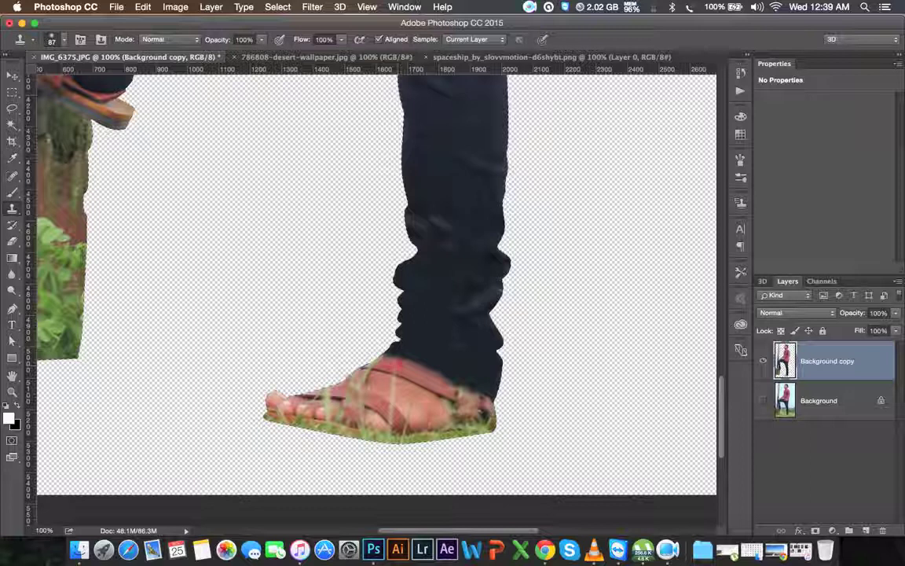
Clone block texture over the green plant on the red block's lower side
left_click(432, 406)
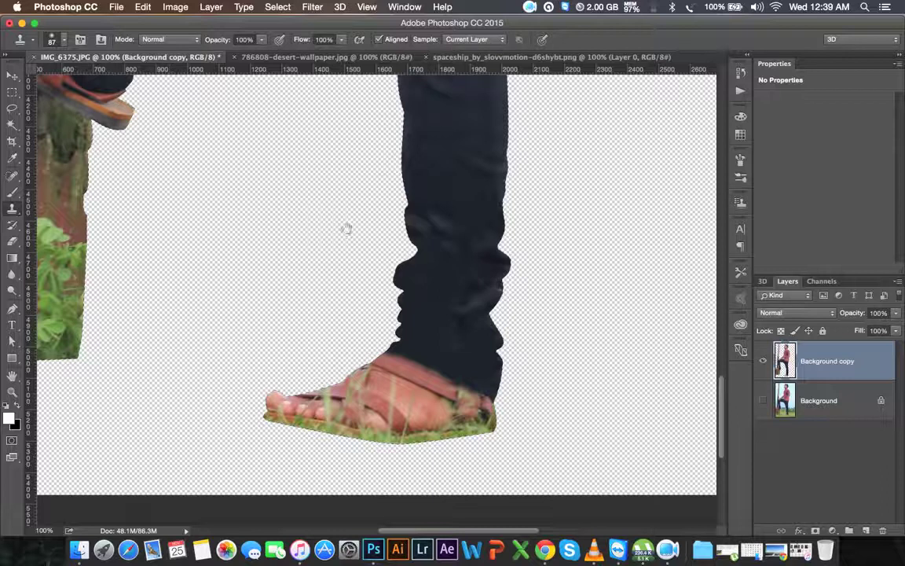
left_click_drag(345, 229, 496, 235)
scroll(414, 313, "down", 5)
scroll(417, 269, "left", 4)
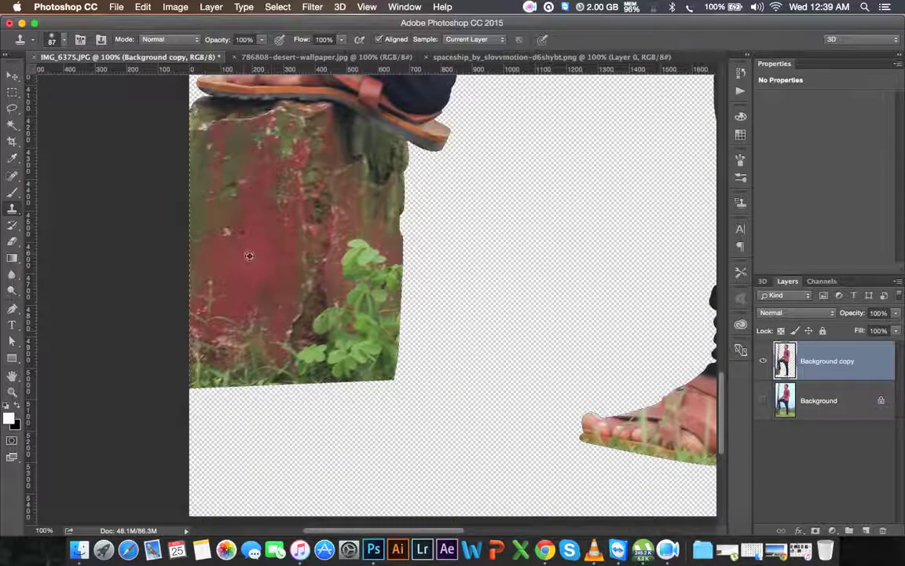
mouse_move(220, 293)
left_mouse_down()
mouse_move(203, 276)
mouse_move(242, 261)
left_mouse_up()
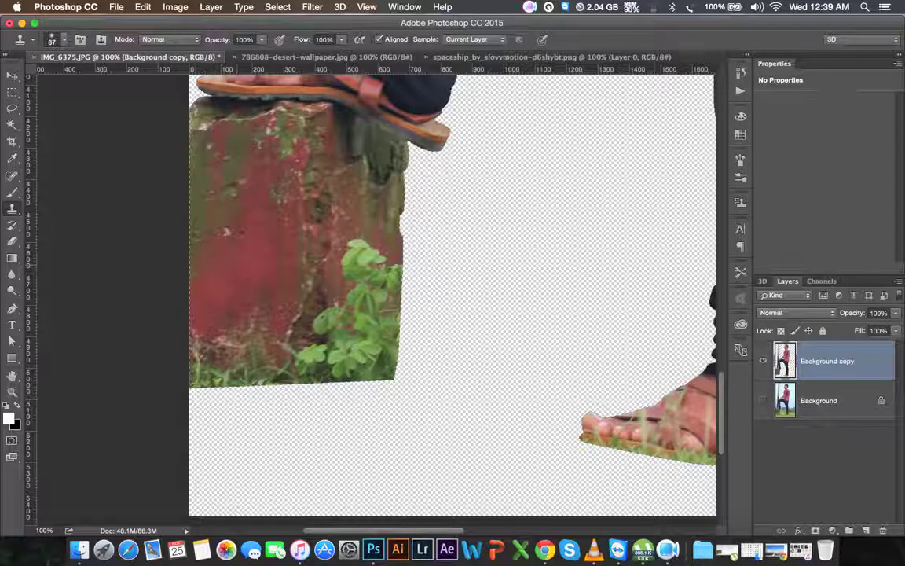
left_click_drag(213, 319, 236, 286)
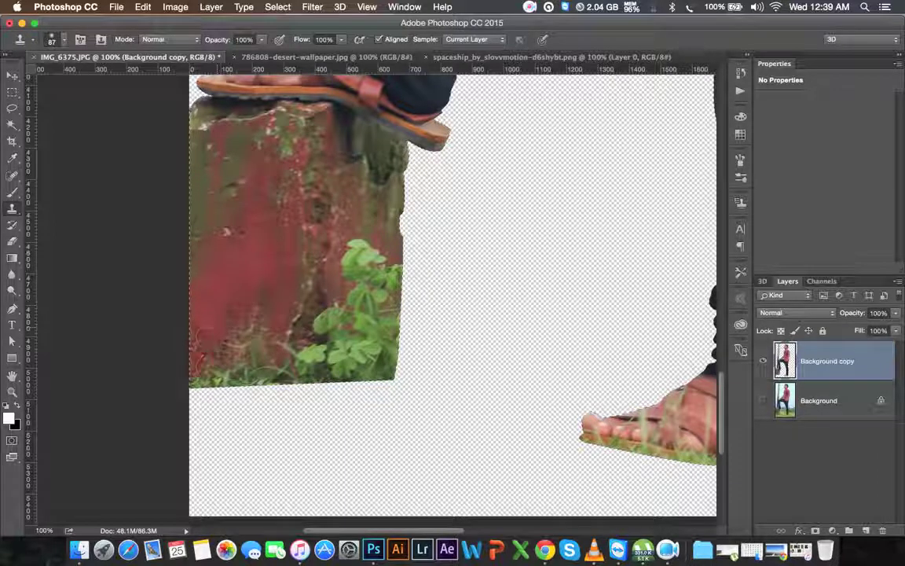
mouse_move(222, 343)
left_mouse_down()
mouse_move(214, 339)
mouse_move(232, 303)
mouse_move(275, 312)
left_mouse_up()
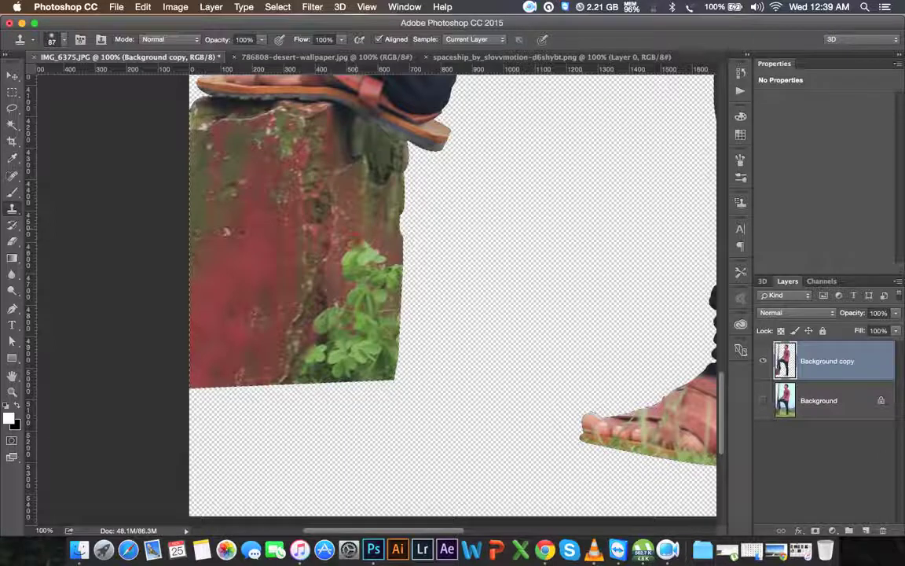
left_click_drag(334, 229, 406, 321)
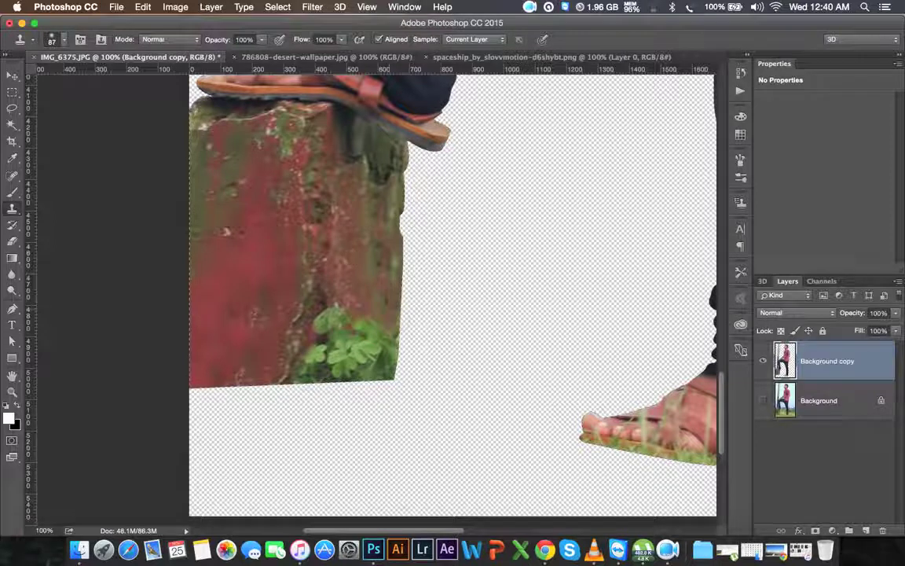
mouse_move(313, 267)
left_mouse_down()
mouse_move(341, 306)
mouse_move(304, 377)
mouse_move(327, 311)
left_mouse_up()
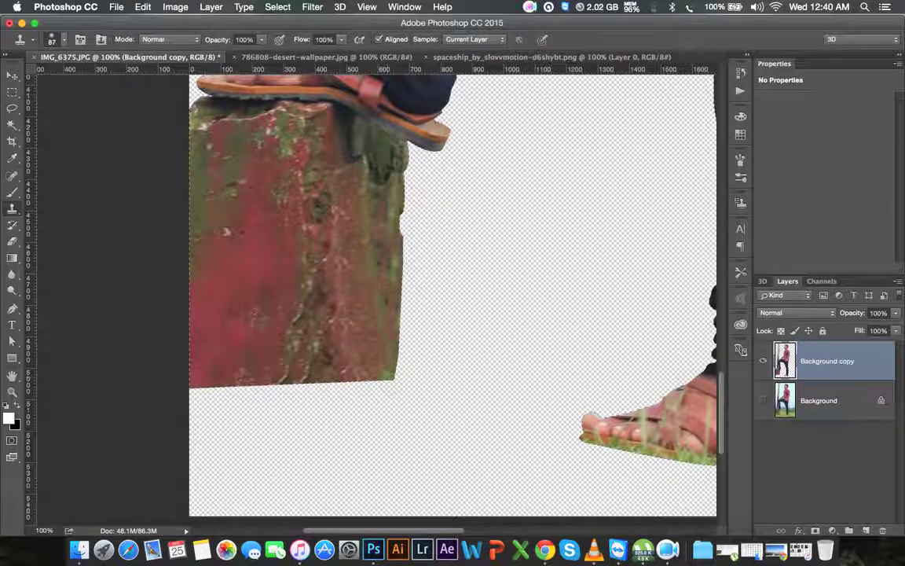
scroll(403, 326, "up", 3)
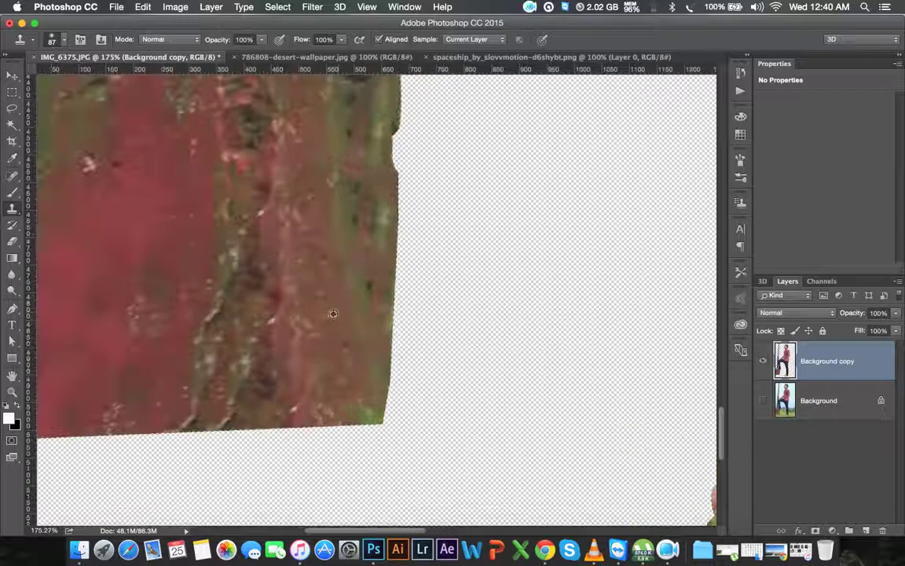
Zoom into the right foot, shrink the Clone Stamp brush and clone away the dark skin blemish
scroll(330, 374, "down", 1)
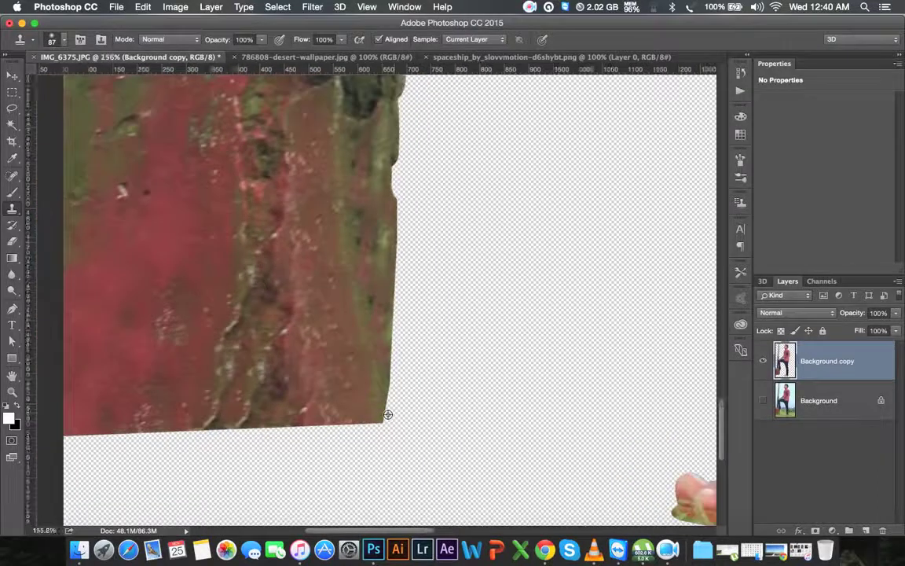
scroll(354, 393, "down", 3)
scroll(397, 424, "down", 5)
scroll(396, 424, "up", 1)
scroll(400, 436, "up", 4)
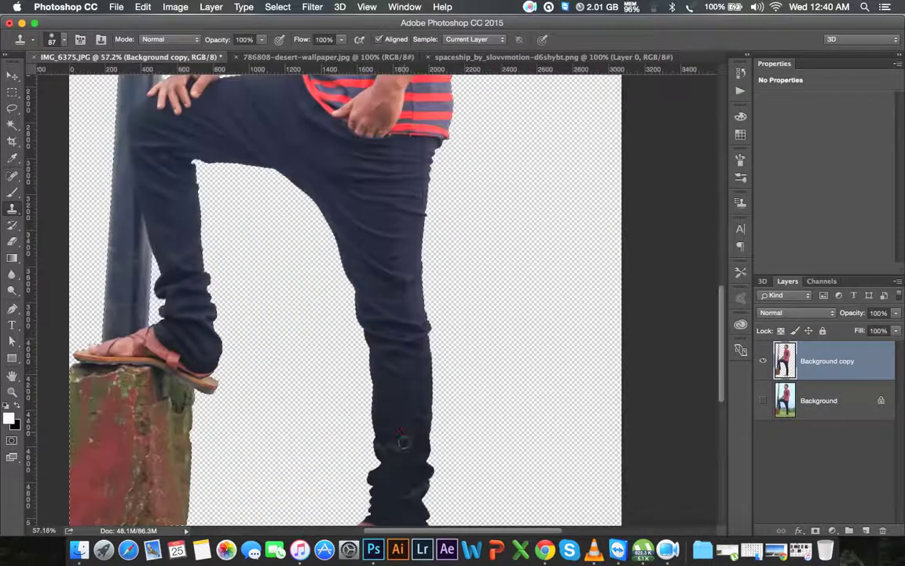
scroll(407, 434, "down", 5)
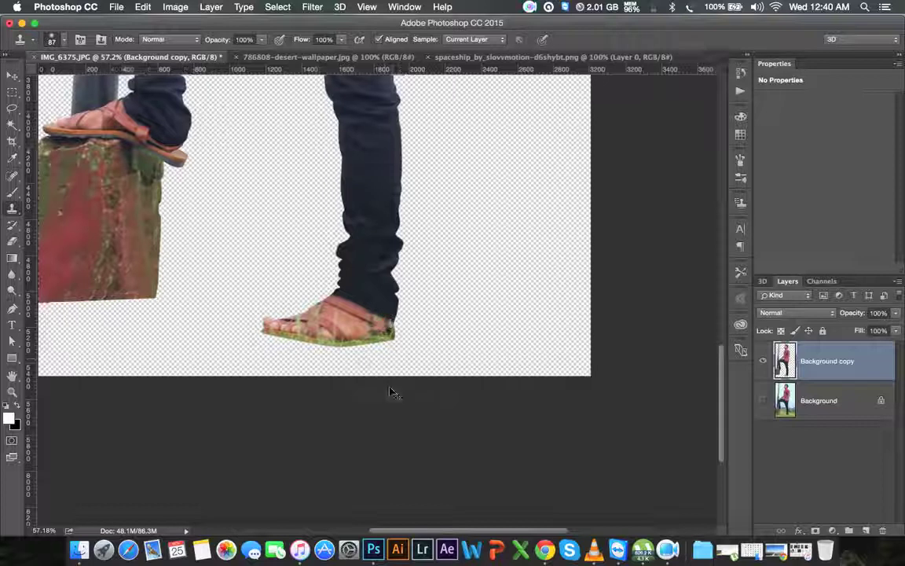
scroll(350, 348, "right", 1)
scroll(350, 363, "right", 1)
scroll(347, 366, "right", 1)
scroll(330, 363, "right", 1)
scroll(303, 360, "down", 5)
scroll(291, 359, "up", 5)
scroll(343, 234, "up", 4)
left_click(339, 217)
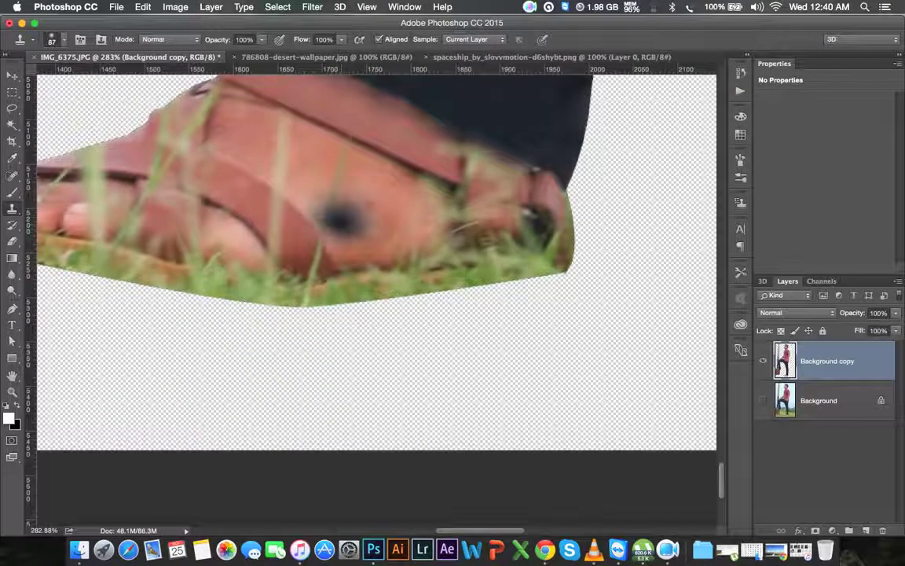
key("bracketleft")
key("bracketleft")
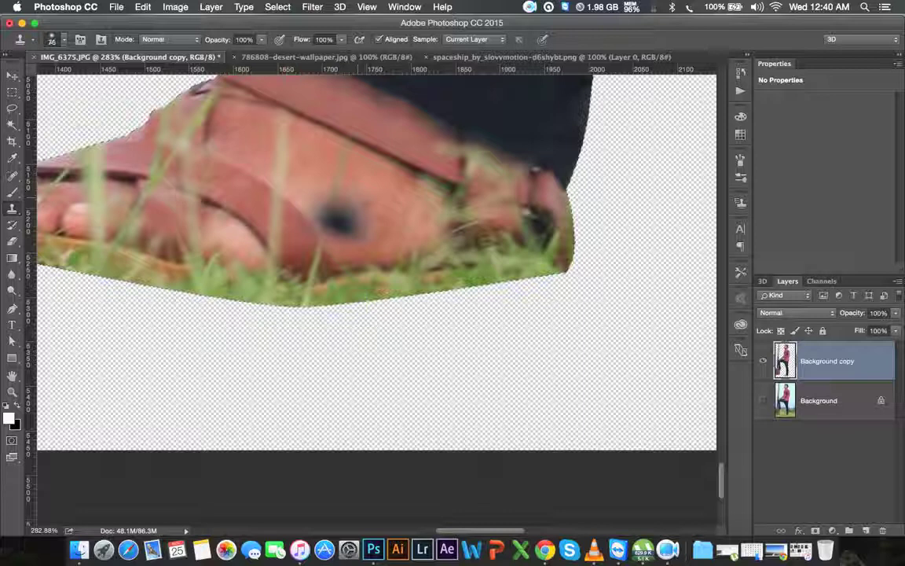
key("ctrl+z")
key("bracketleft")
key("bracketleft")
key("bracketleft")
left_click(366, 204)
left_click_drag(348, 157, 313, 139)
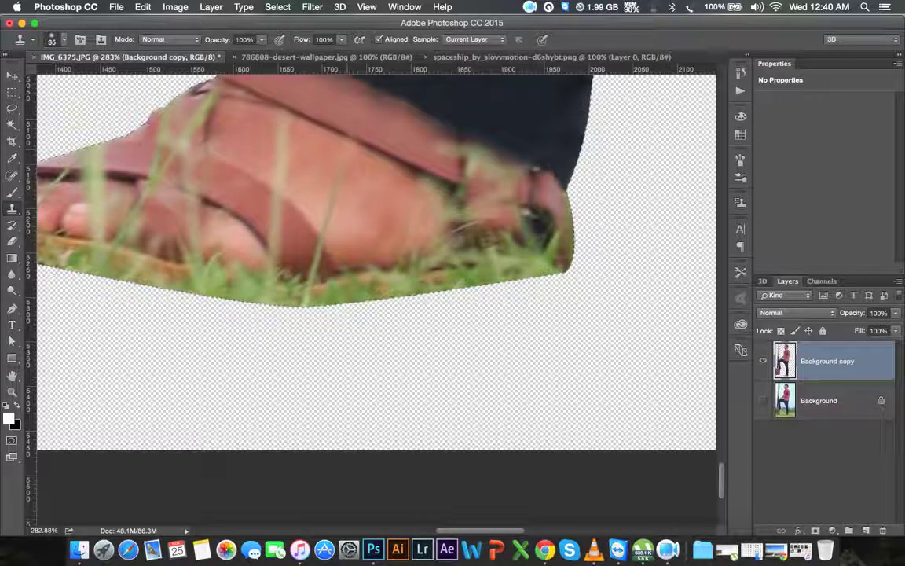
left_click_drag(338, 215, 357, 195)
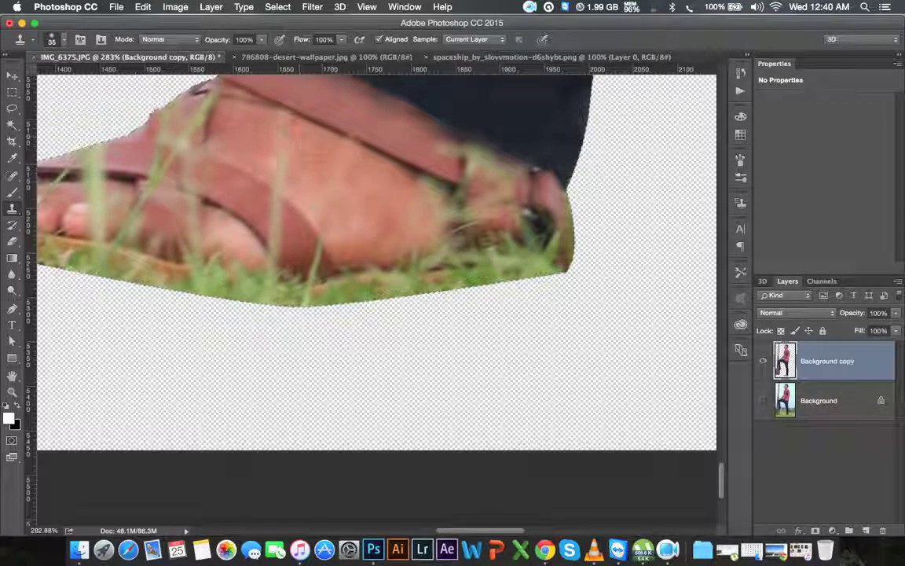
Clone over the grass blade crossing the sandal strap
mouse_move(252, 186)
left_mouse_down()
mouse_move(268, 193)
mouse_move(265, 225)
mouse_move(295, 249)
mouse_move(240, 197)
mouse_move(244, 176)
left_mouse_up()
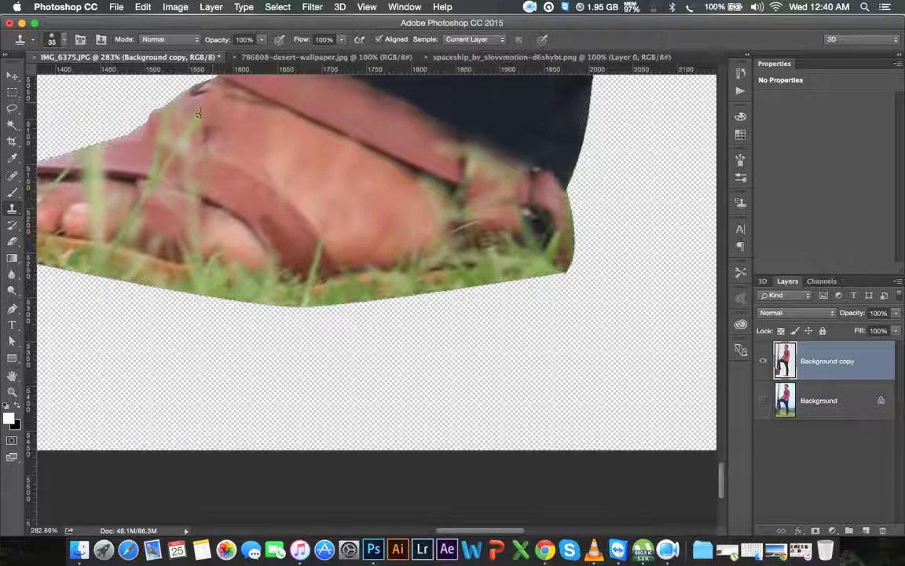
left_click_drag(187, 96, 166, 129)
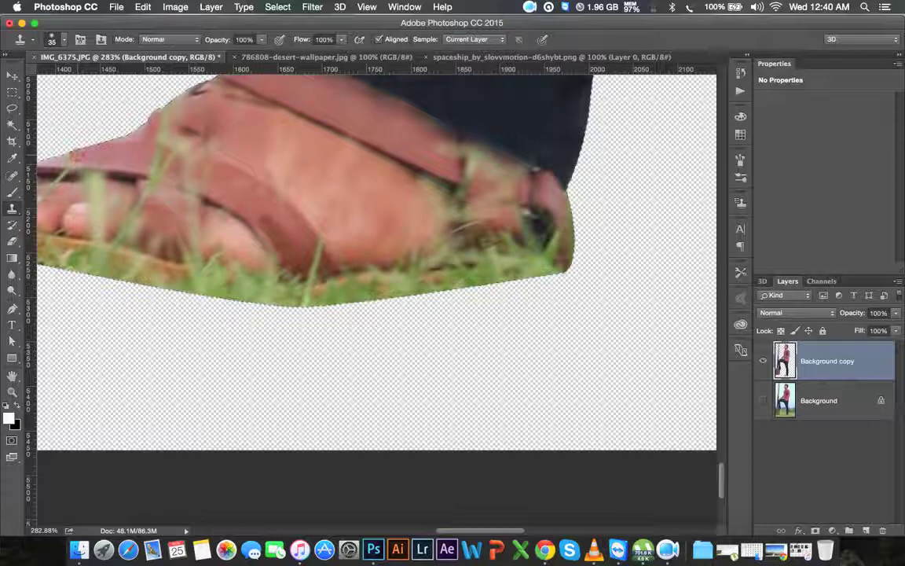
mouse_move(295, 191)
left_mouse_down()
mouse_move(371, 212)
mouse_move(503, 192)
left_mouse_up()
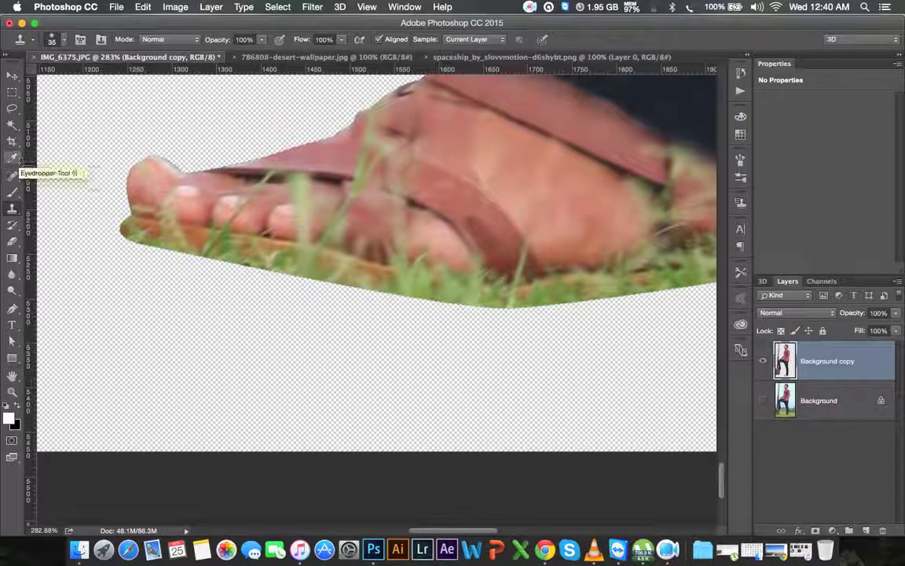
scroll(149, 188, "left", 1)
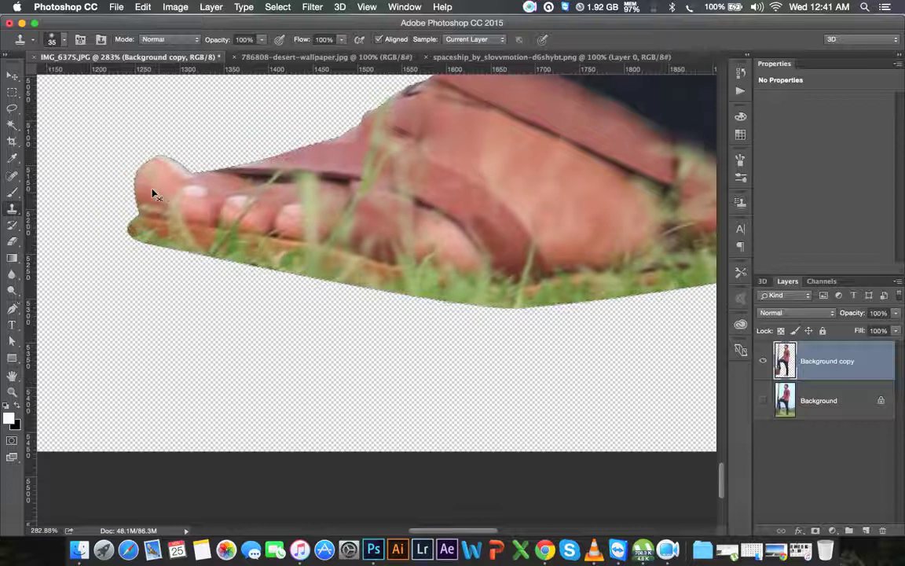
Trace a Lasso selection, adding with Shift, around the standing foot's sandal and leg
left_click(12, 108)
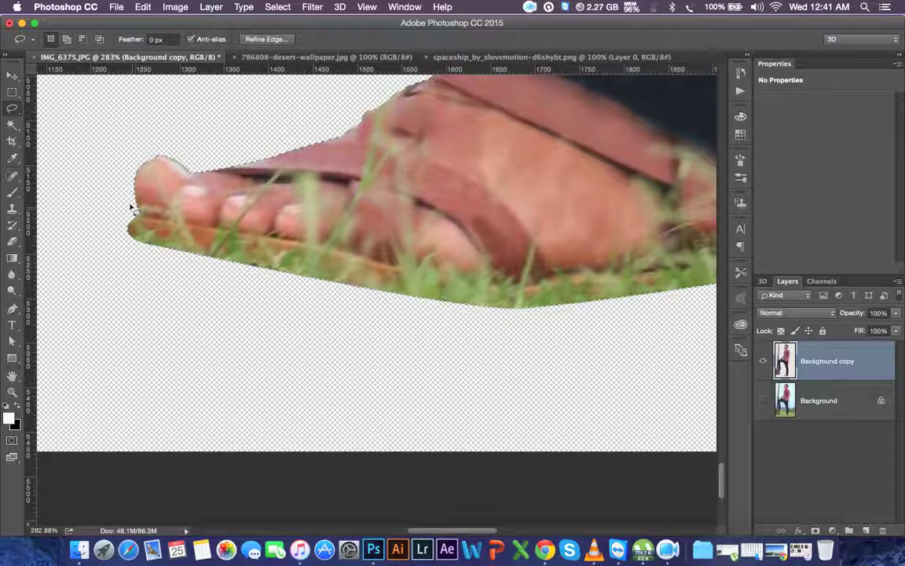
key("super+minus")
key("super+minus")
key("shift")
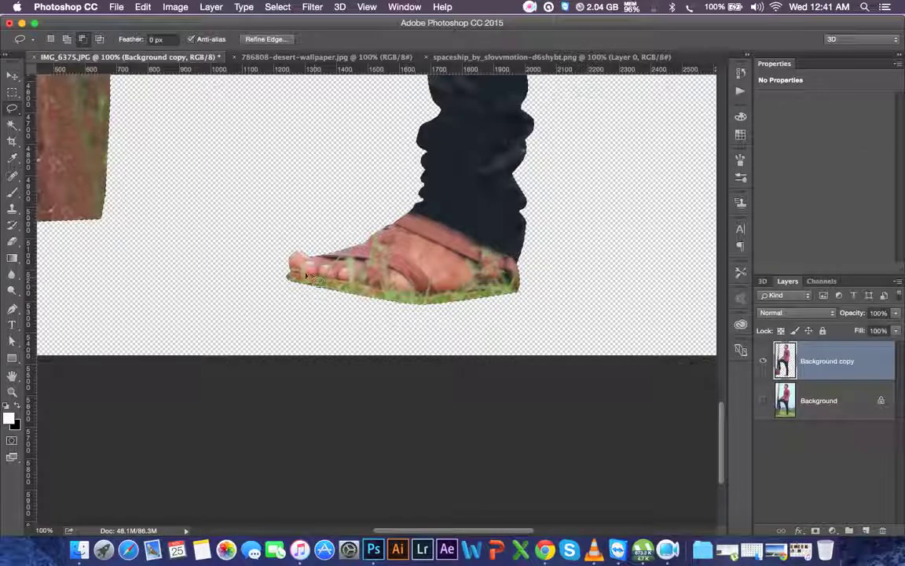
left_click_drag(312, 279, 555, 277)
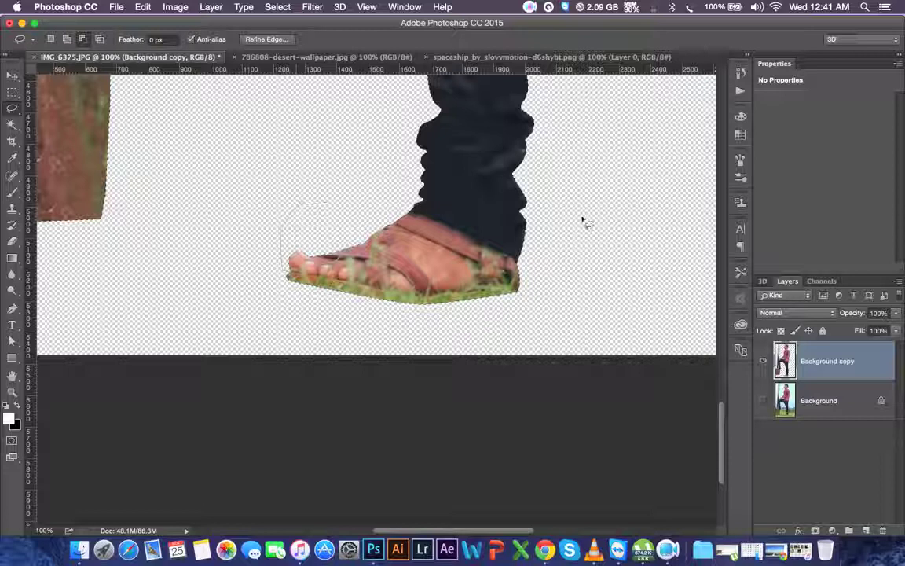
left_click_drag(555, 276, 565, 269)
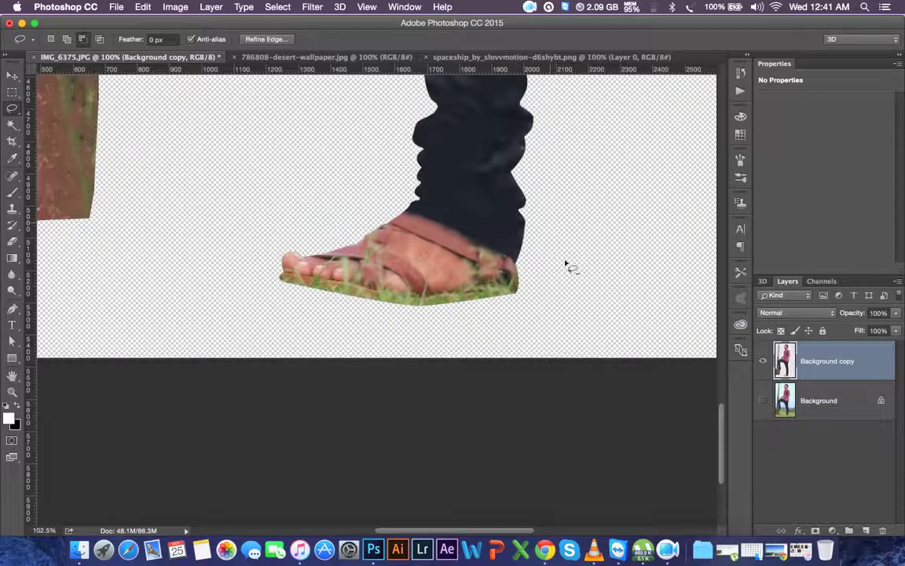
scroll(565, 265, "up", 3)
scroll(565, 265, "down", 5)
scroll(562, 271, "down", 5)
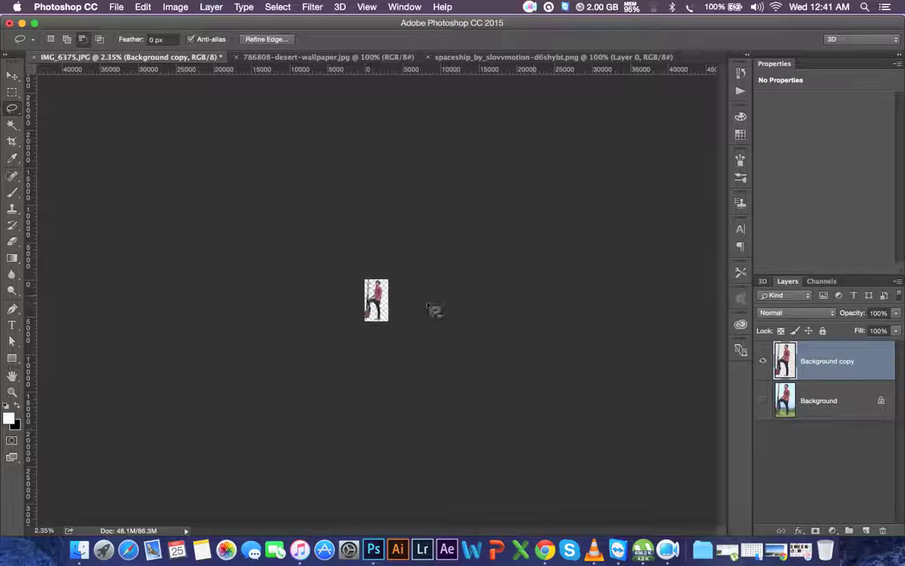
scroll(435, 309, "up", 4)
scroll(431, 309, "up", 1)
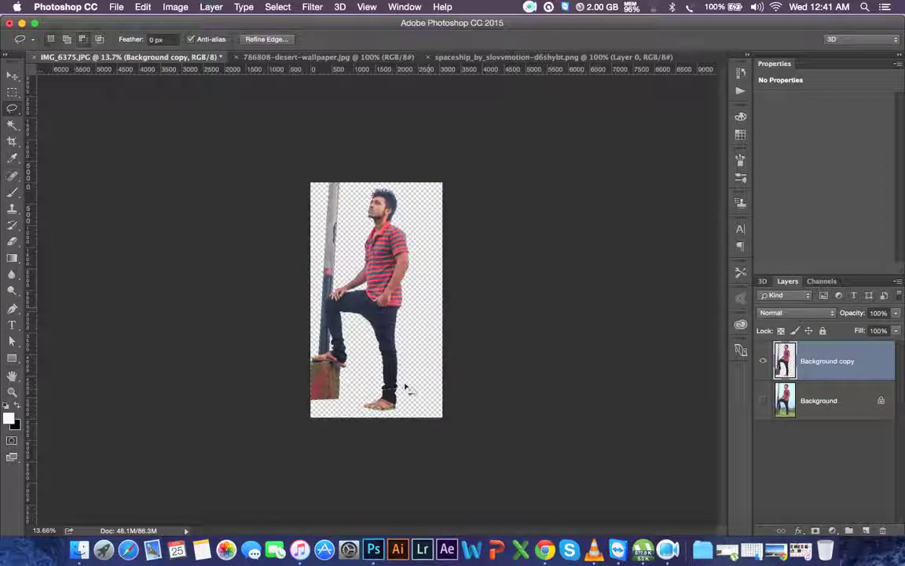
mouse_move(343, 405)
left_mouse_down()
mouse_move(438, 308)
mouse_move(343, 364)
left_mouse_up()
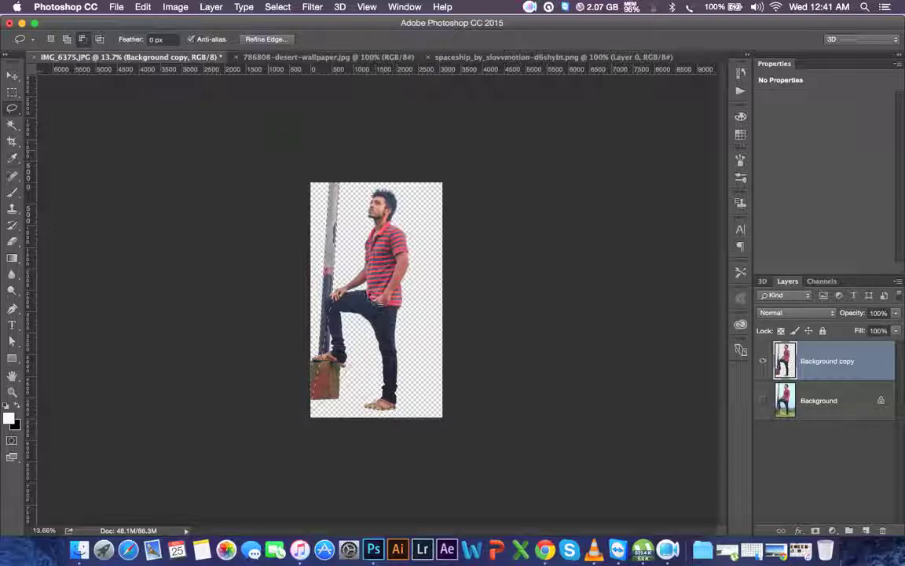
scroll(377, 413, "up", 5)
scroll(378, 412, "up", 2)
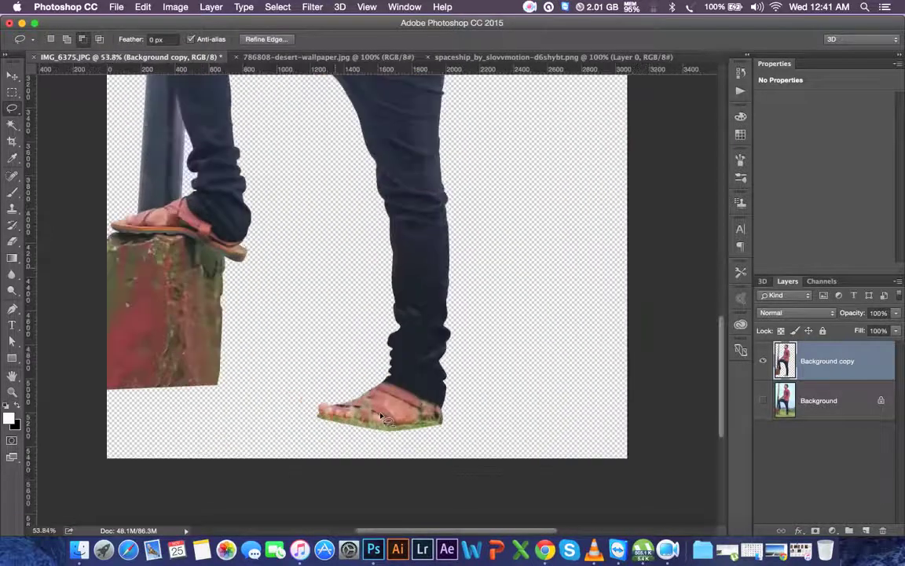
Sample the sandal's orange as the foreground colour, then undo the test fill of the sole
scroll(378, 413, "up", 2)
scroll(378, 413, "up", 2)
left_click(15, 160)
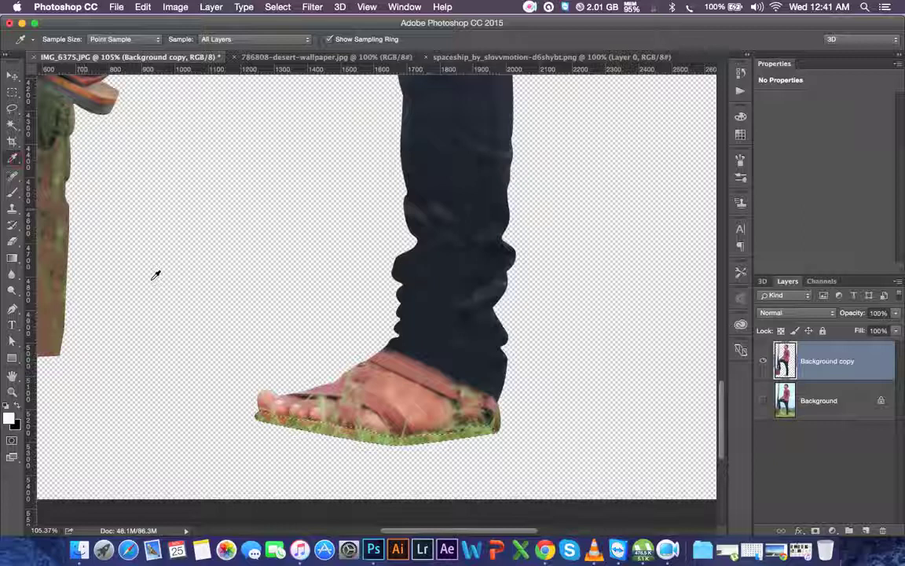
left_click(287, 421)
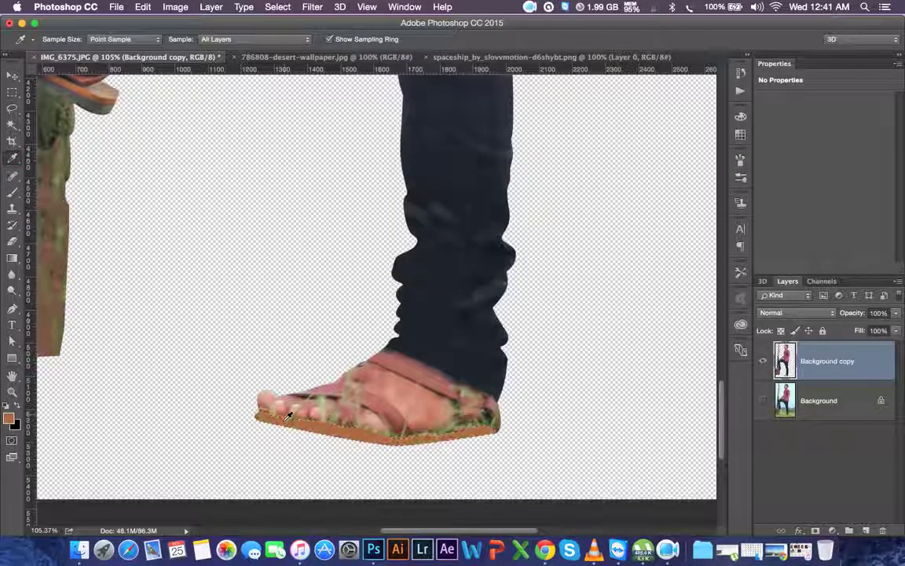
key("alt+BackSpace")
key("ctrl+d")
key("ctrl+minus")
key("ctrl+minus")
key("ctrl+minus")
key("ctrl+plus")
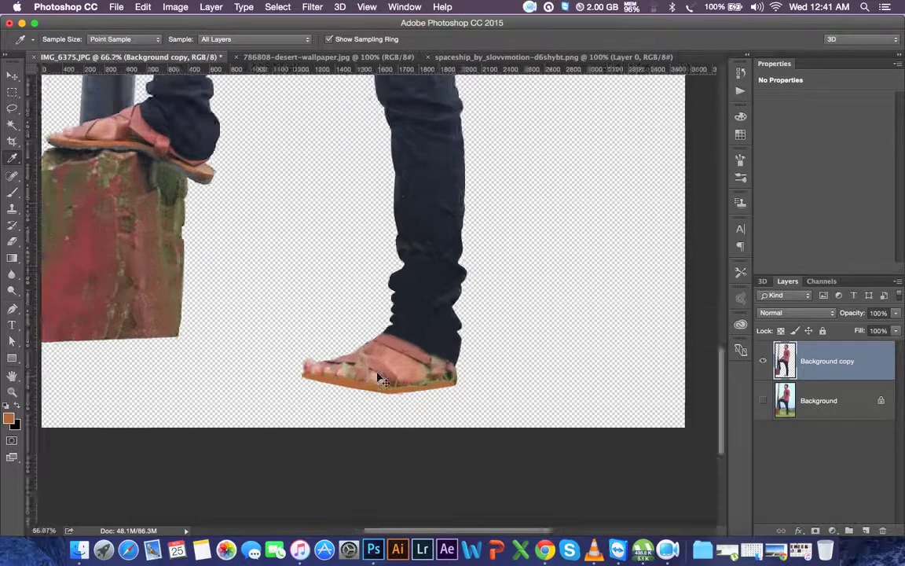
key("ctrl+plus")
left_click_drag(383, 372, 469, 368)
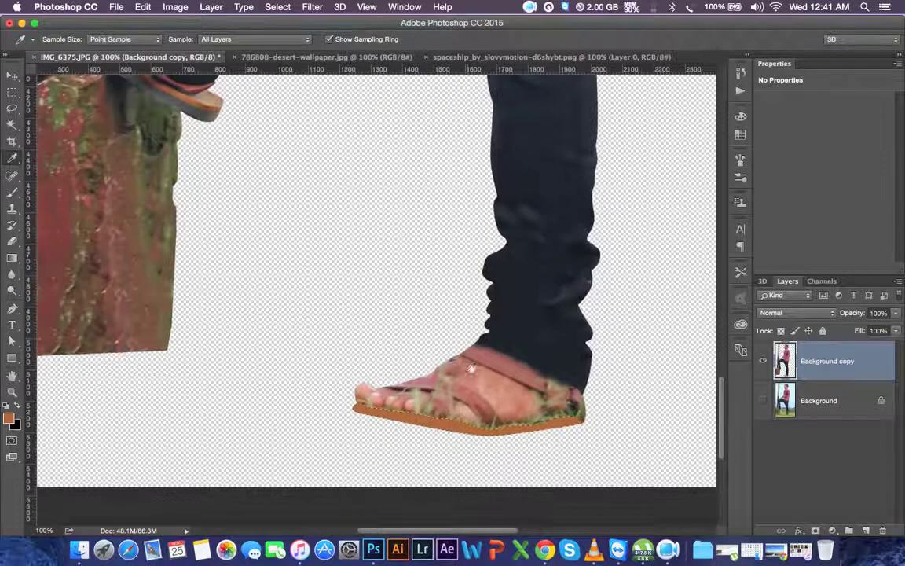
key("ctrl+z")
key("ctrl+z")
key("ctrl+z")
Clone sole texture over the grass edge under the toes
scroll(418, 324, "up", 2)
scroll(419, 324, "left", 2)
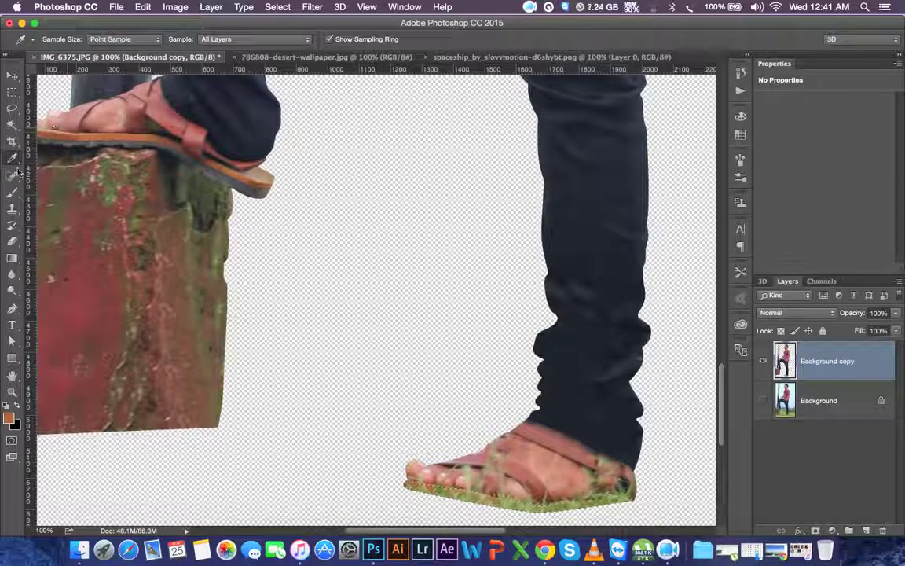
left_click(12, 225)
left_click(12, 208)
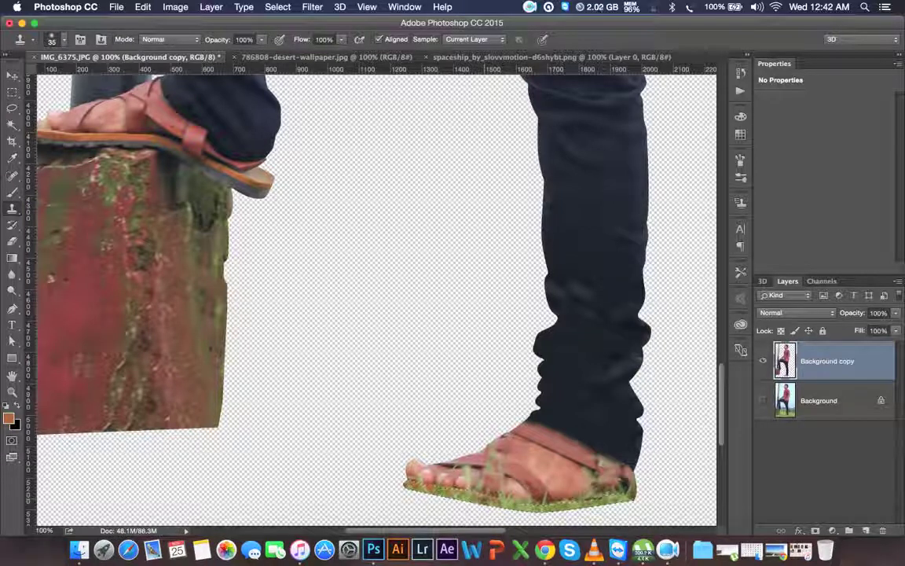
left_click_drag(486, 501, 463, 499)
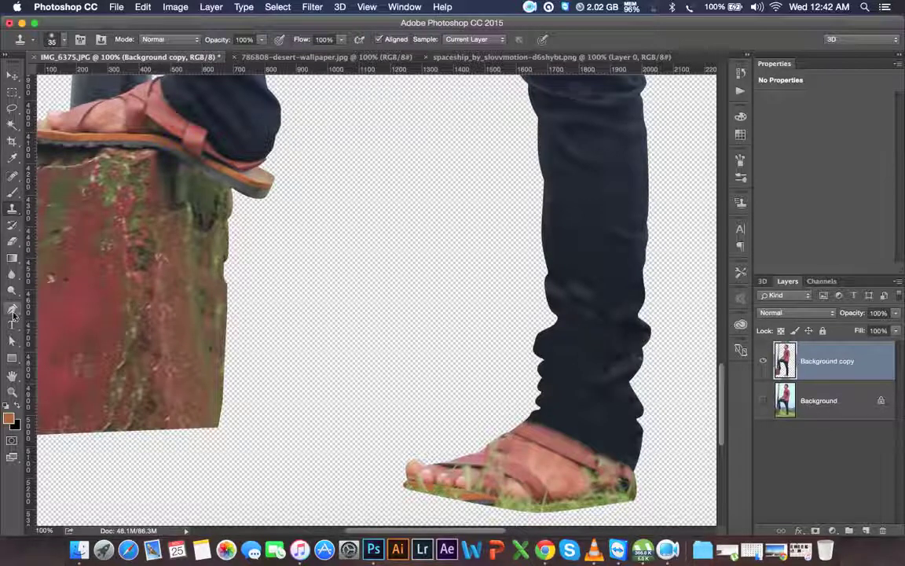
Trace a Pen path around the raised foot's sandal sole and copy it to new Layer 1
left_click(13, 308)
left_click(93, 135)
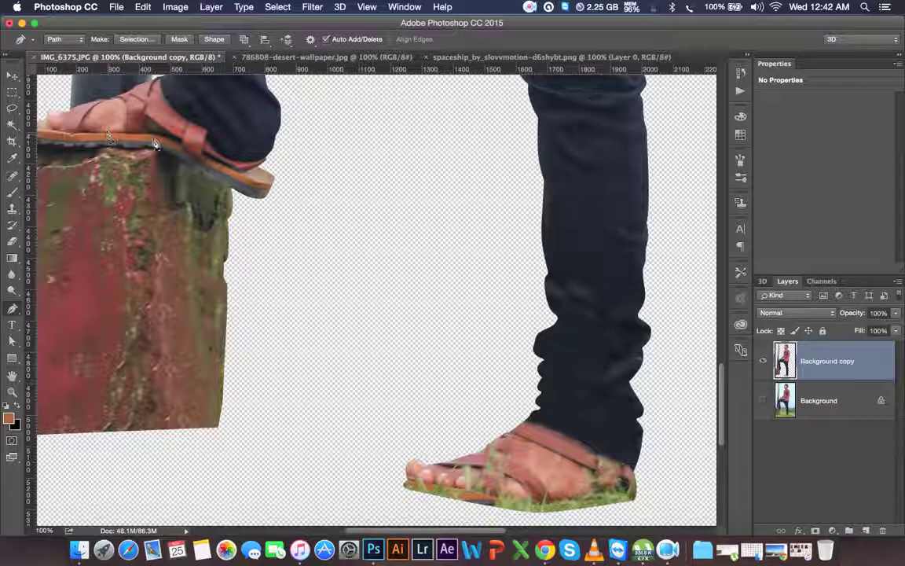
left_click(162, 138)
left_click(186, 151)
left_click(230, 171)
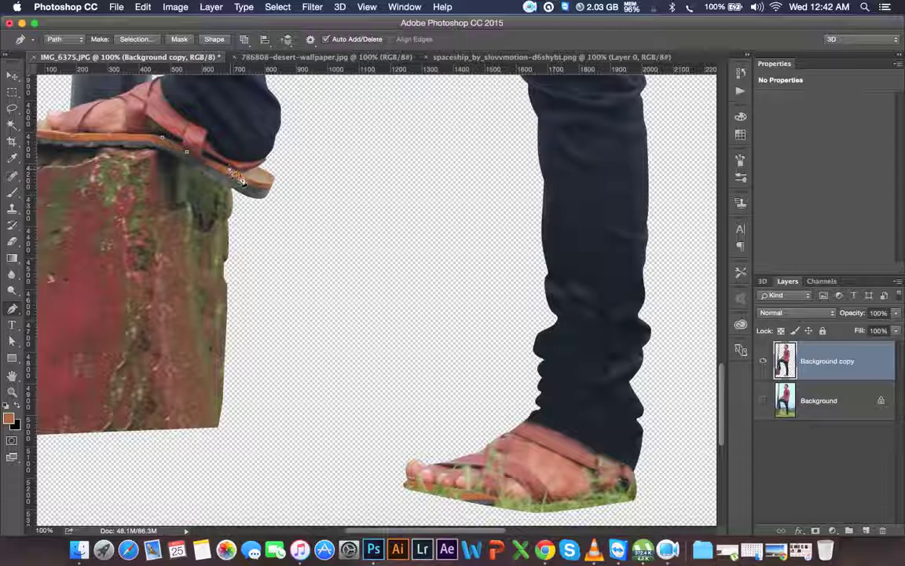
left_click(241, 194)
left_click(187, 162)
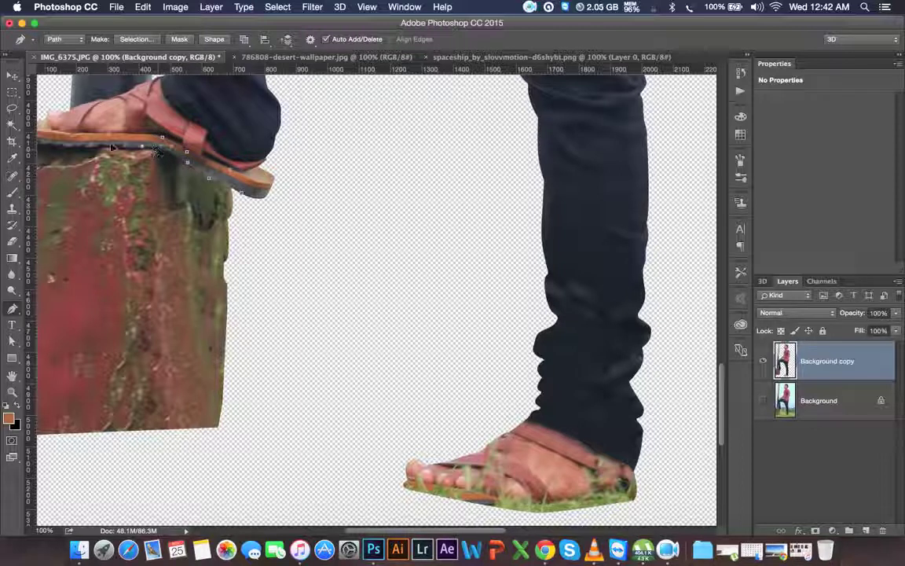
left_click_drag(95, 149, 176, 165)
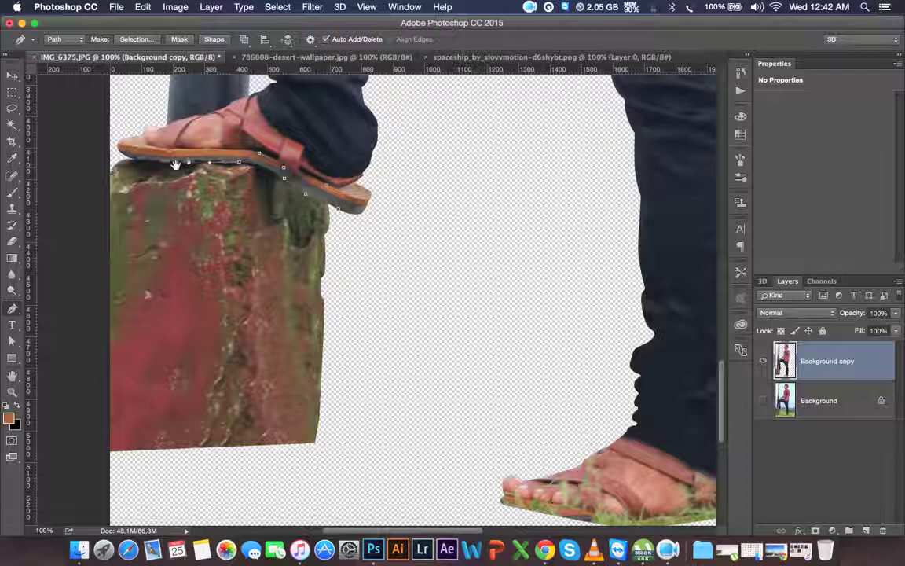
left_click(117, 146)
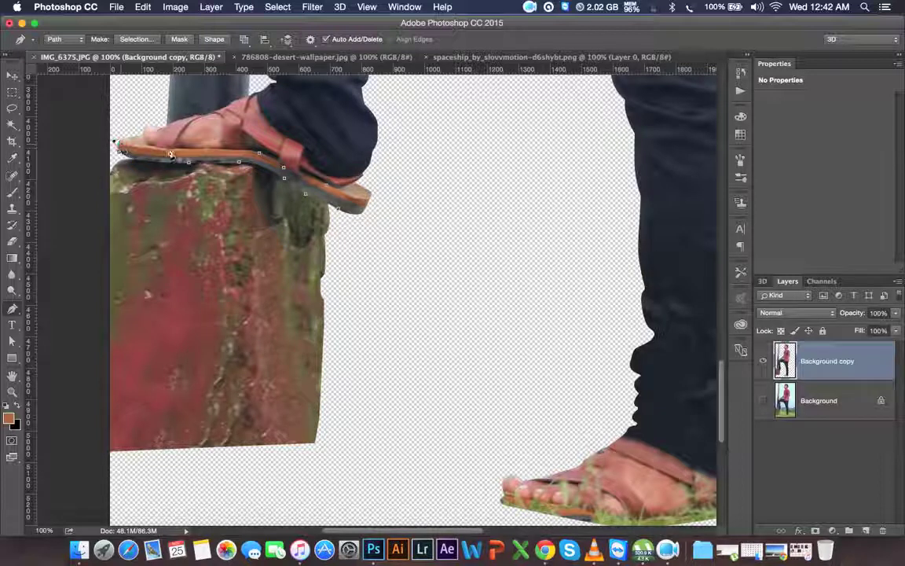
key("Return")
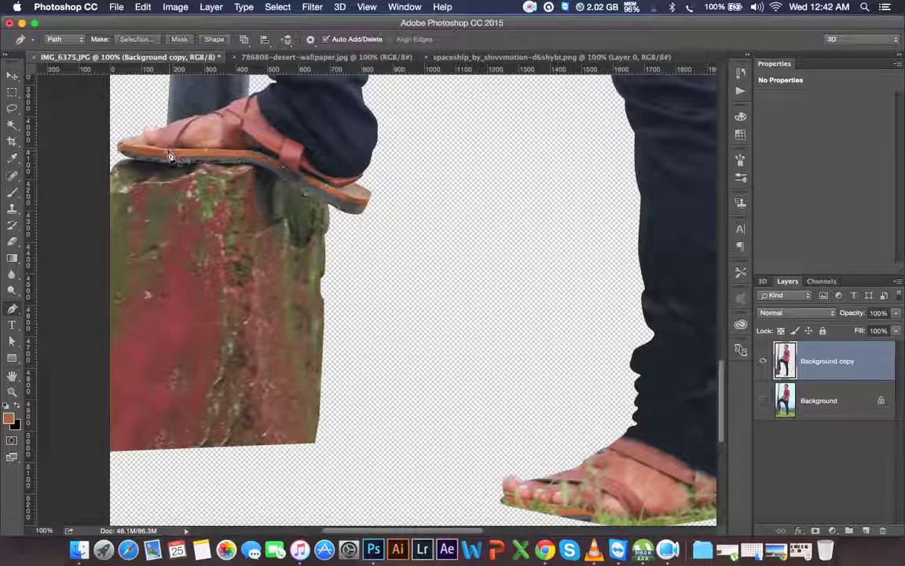
key("ctrl+shift+alt+n")
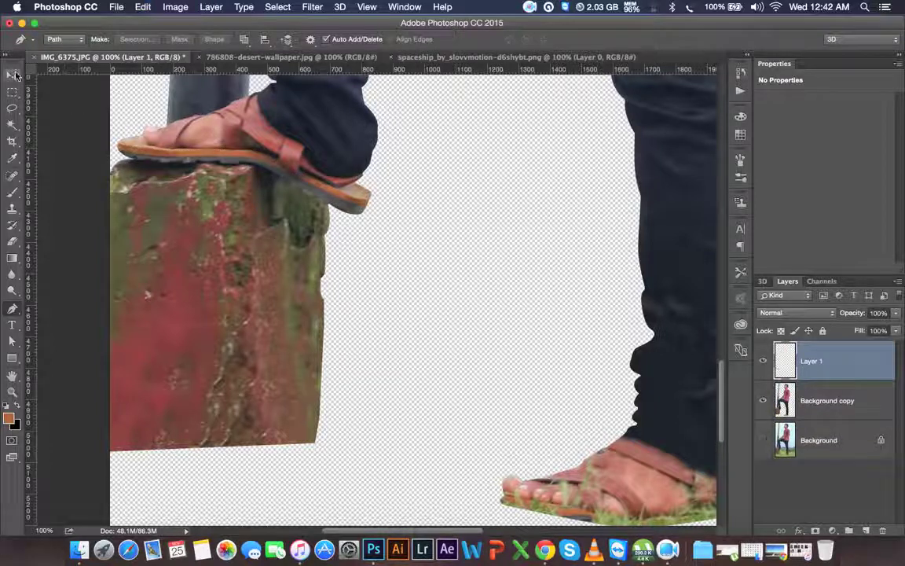
Move the copied sole piece beneath the standing foot's sandal
key("v")
mouse_move(189, 163)
left_mouse_down()
mouse_move(432, 311)
mouse_move(323, 147)
mouse_move(537, 379)
left_mouse_up()
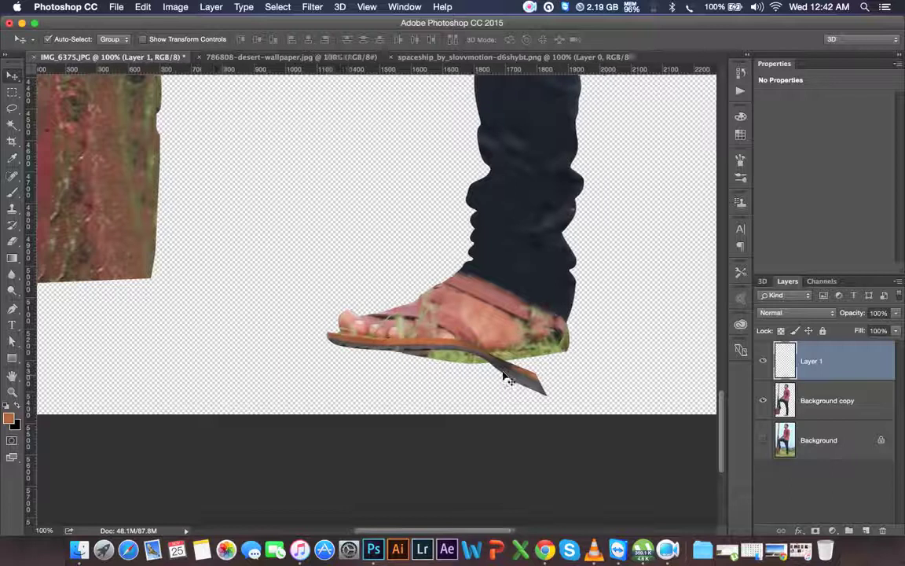
scroll(472, 376, "right", 2)
scroll(469, 375, "right", 2)
left_click_drag(469, 375, 540, 369)
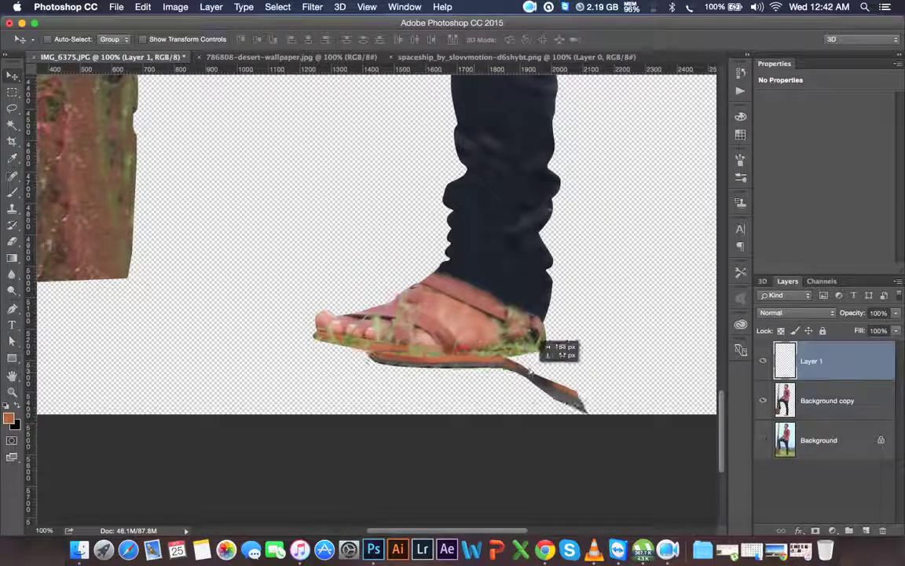
Warp the sole piece so it bends along the underside of the sandal
key("ctrl+t")
right_click(578, 347)
left_click(600, 416)
left_click(599, 428)
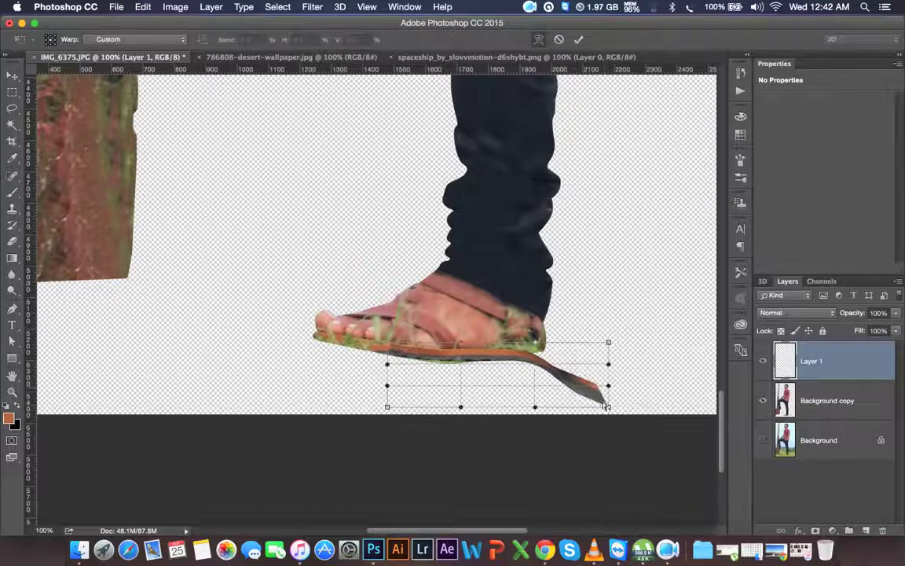
left_click_drag(604, 405, 605, 395)
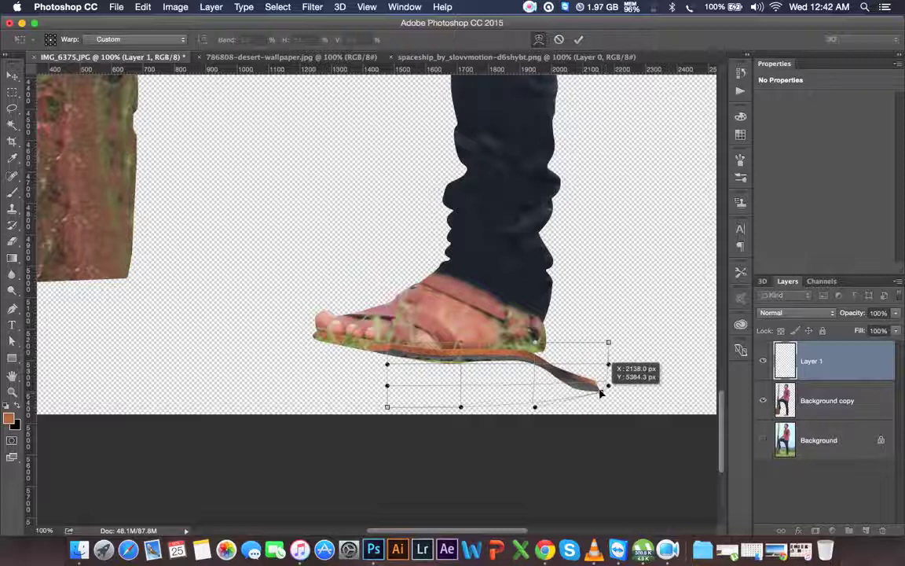
left_click_drag(608, 343, 560, 300)
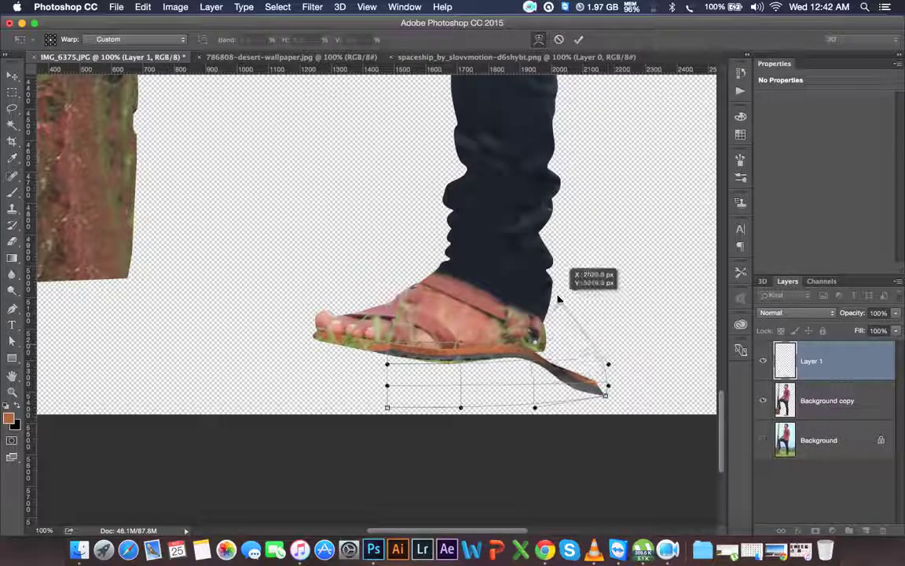
mouse_move(585, 367)
left_mouse_down()
mouse_move(530, 352)
mouse_move(542, 366)
mouse_move(559, 355)
left_mouse_up()
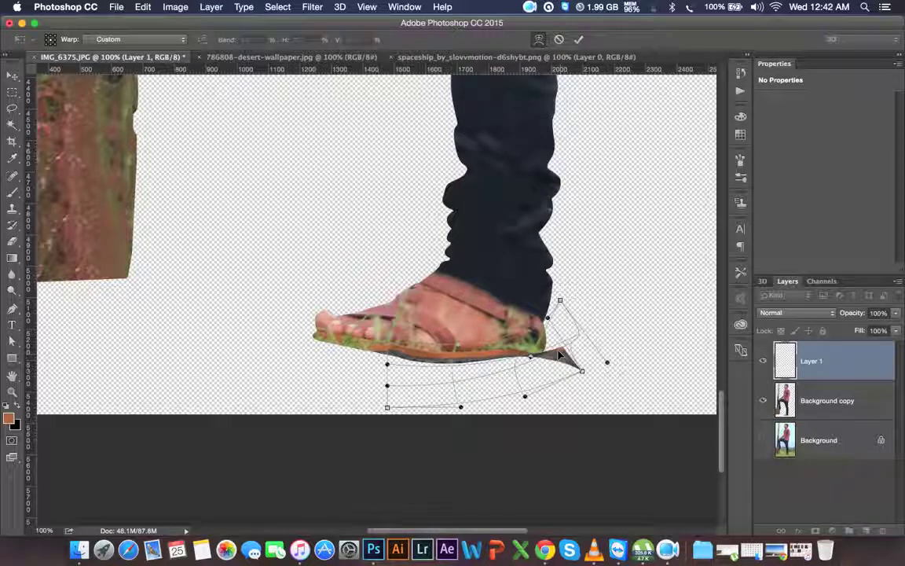
left_click_drag(387, 345, 387, 367)
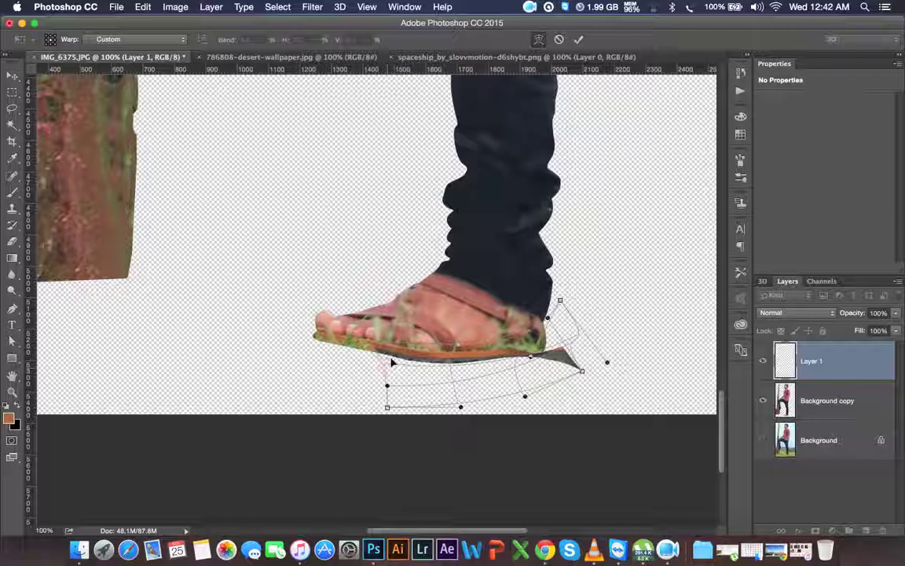
left_click_drag(415, 370, 465, 359)
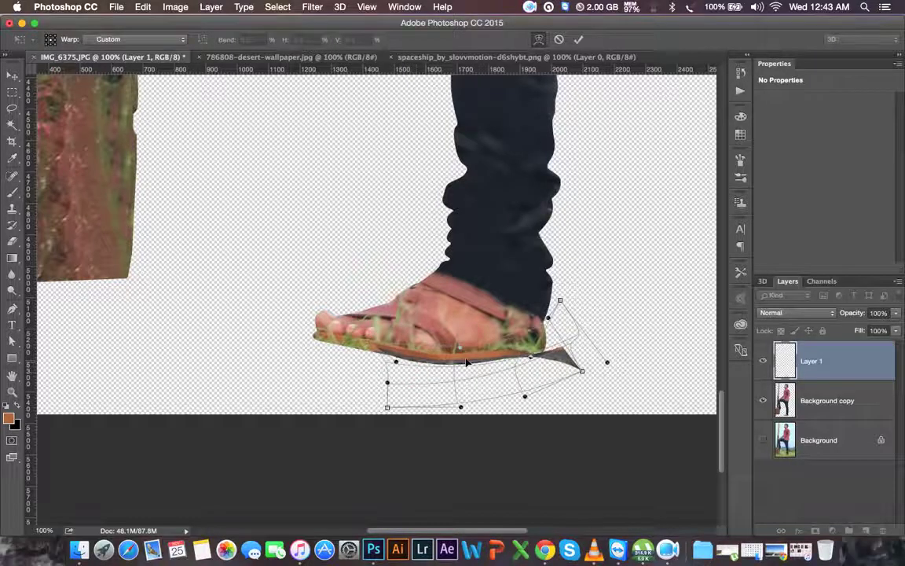
key("Return")
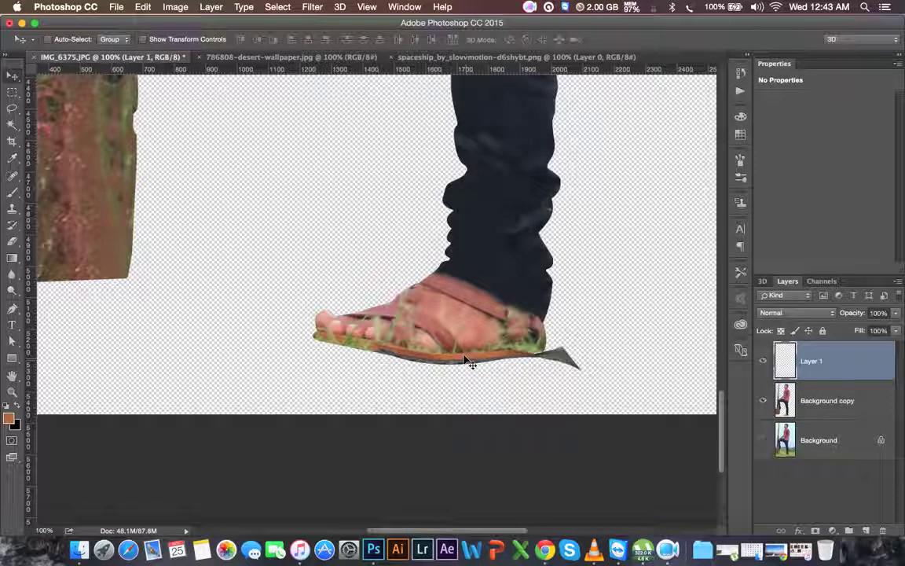
Erase the sole's stray tip past the heel with a 57 px eraser
scroll(469, 361, "up", 5)
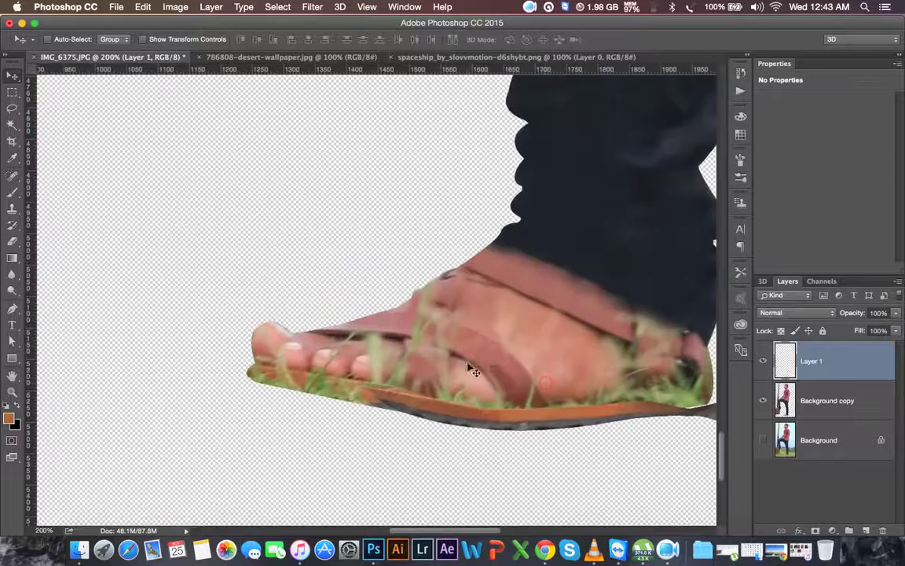
left_click(13, 241)
right_click(391, 266)
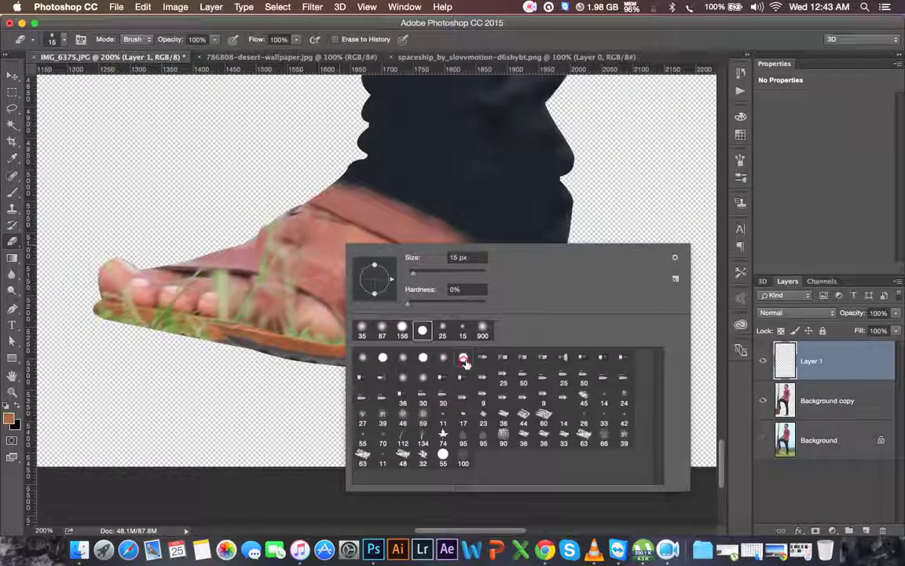
left_click_drag(444, 274, 463, 273)
left_click(464, 166)
mouse_move(566, 369)
left_mouse_down()
mouse_move(480, 314)
mouse_move(519, 348)
left_mouse_up()
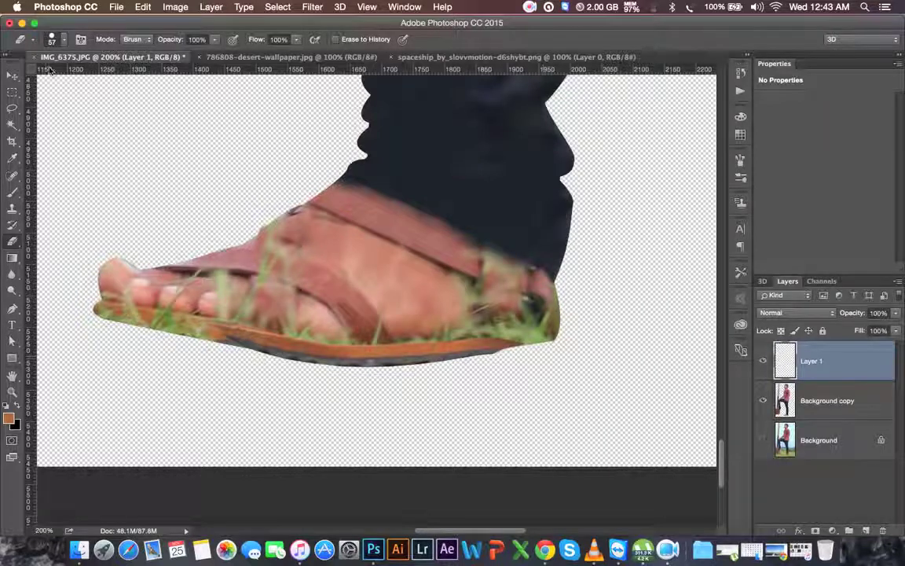
left_click(13, 76)
left_click_drag(327, 317, 407, 318)
Duplicate the sole layer, shift the copy left and rotate it about 8 degrees clockwise
left_click_drag(455, 353, 312, 331)
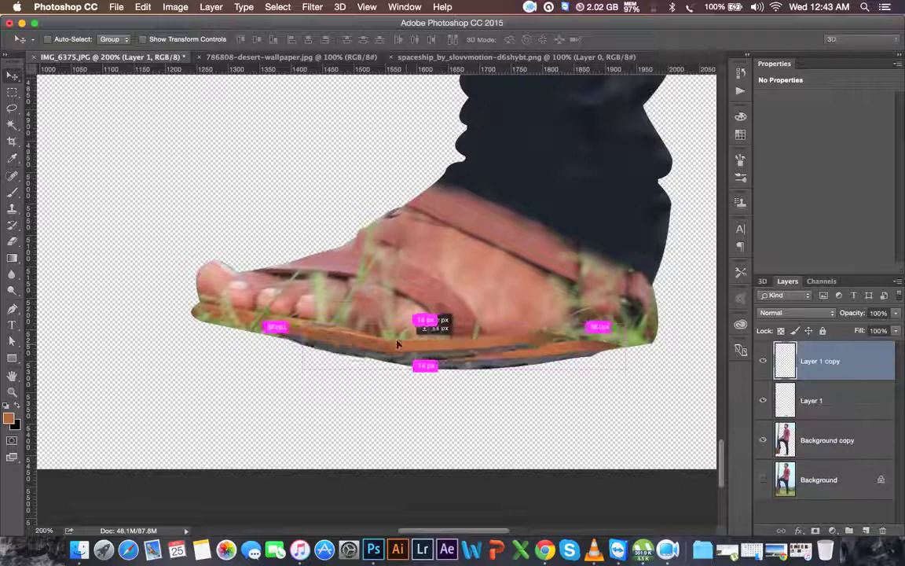
key("ctrl+t")
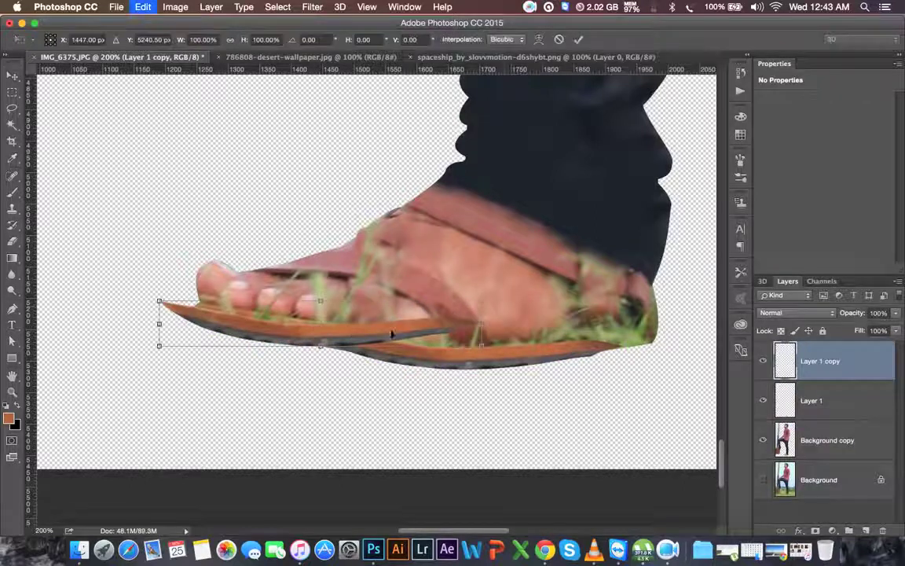
left_click_drag(509, 295, 373, 341)
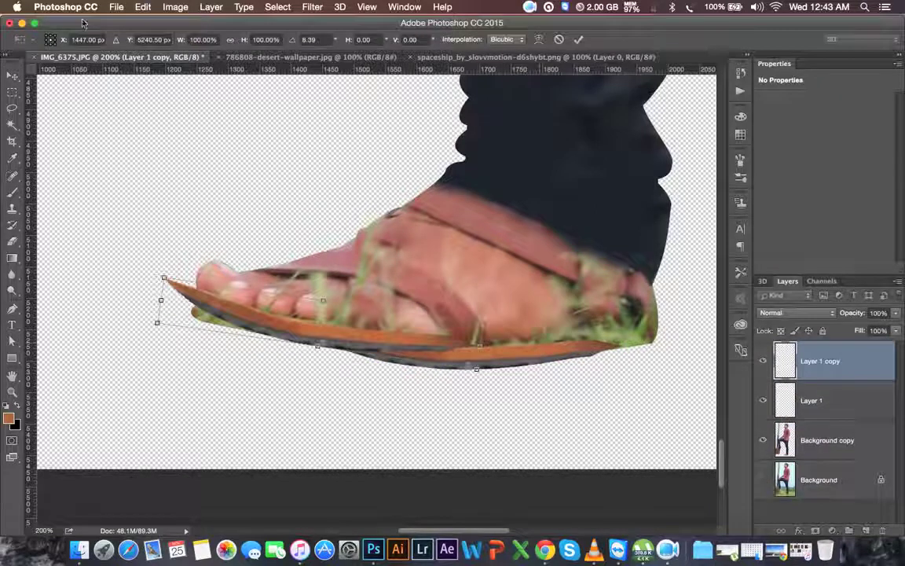
key("Return")
Puppet Warp the sole copy with pins so it curves along the sandal's underside
left_click(140, 7)
left_click(179, 238)
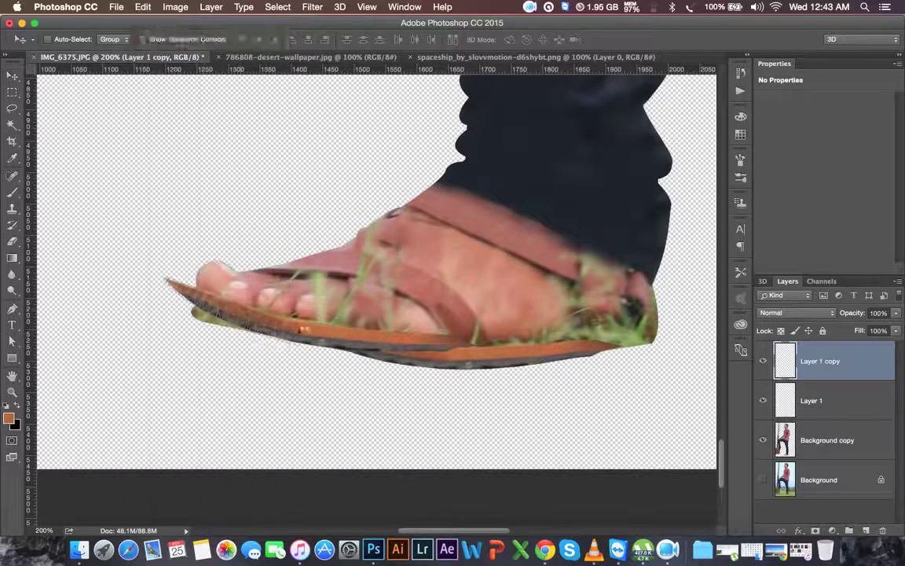
left_click(182, 290)
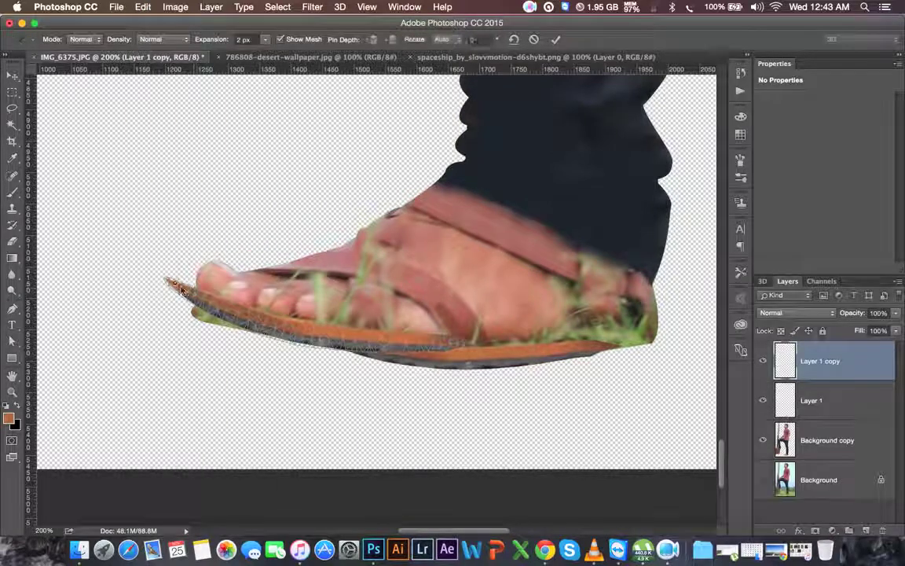
left_click(226, 313)
left_click(465, 350)
left_click_drag(463, 347, 461, 359)
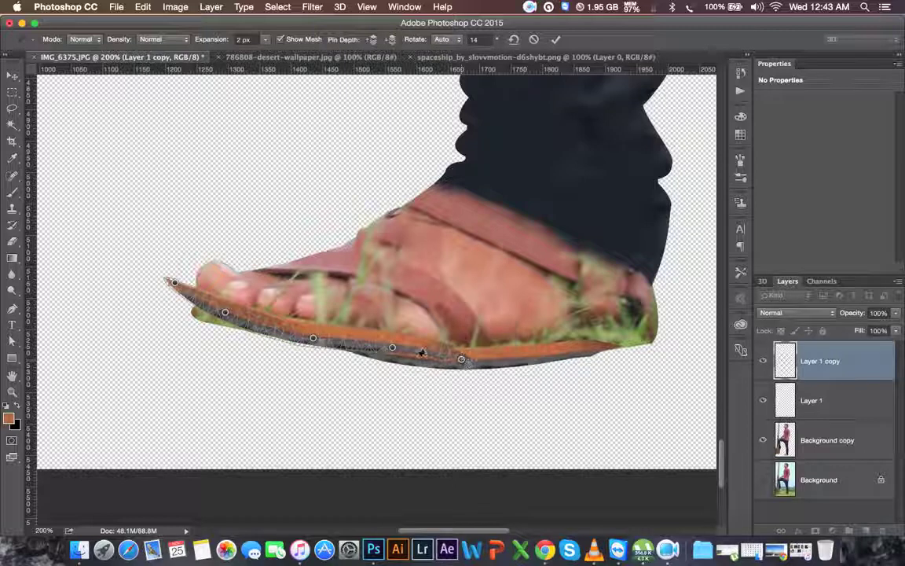
left_click_drag(392, 348, 388, 359)
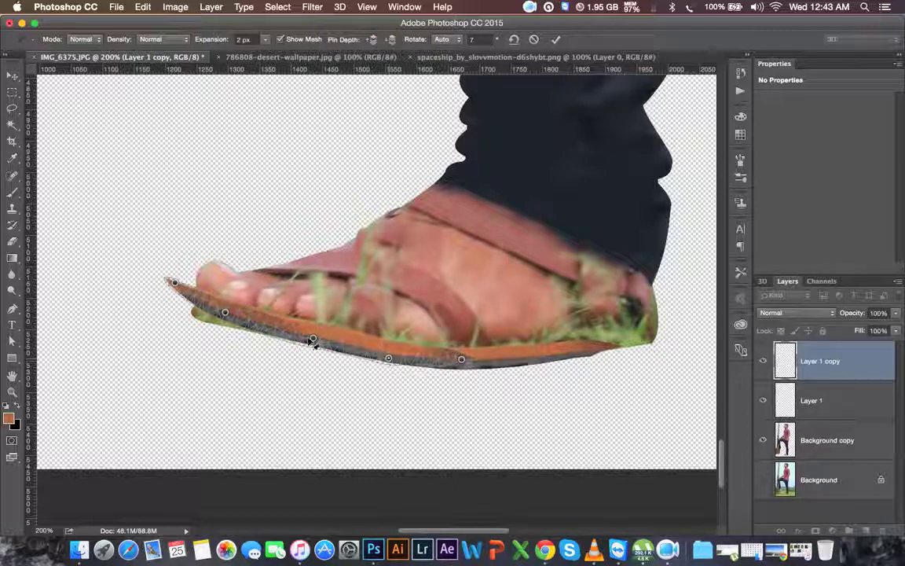
left_click_drag(312, 342, 310, 347)
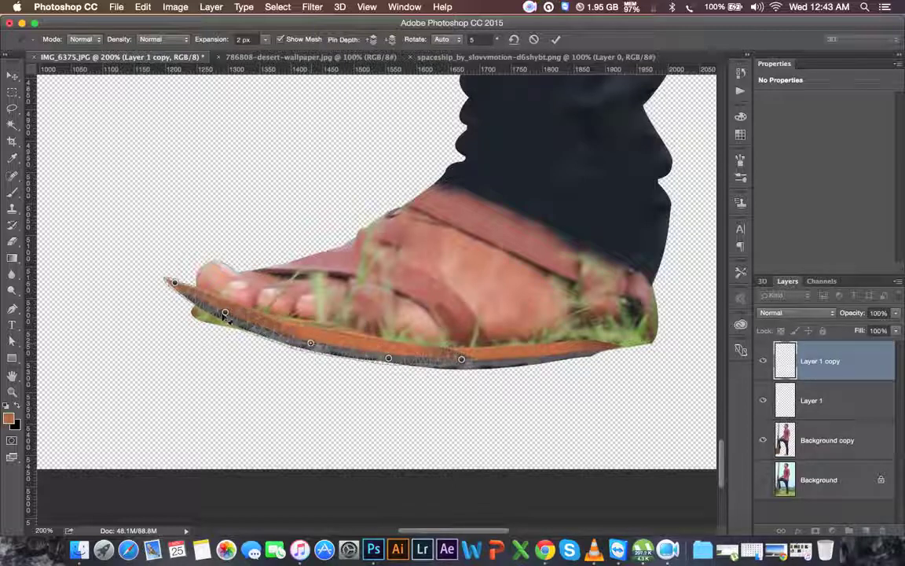
left_click_drag(226, 314, 224, 320)
left_click_drag(311, 343, 311, 336)
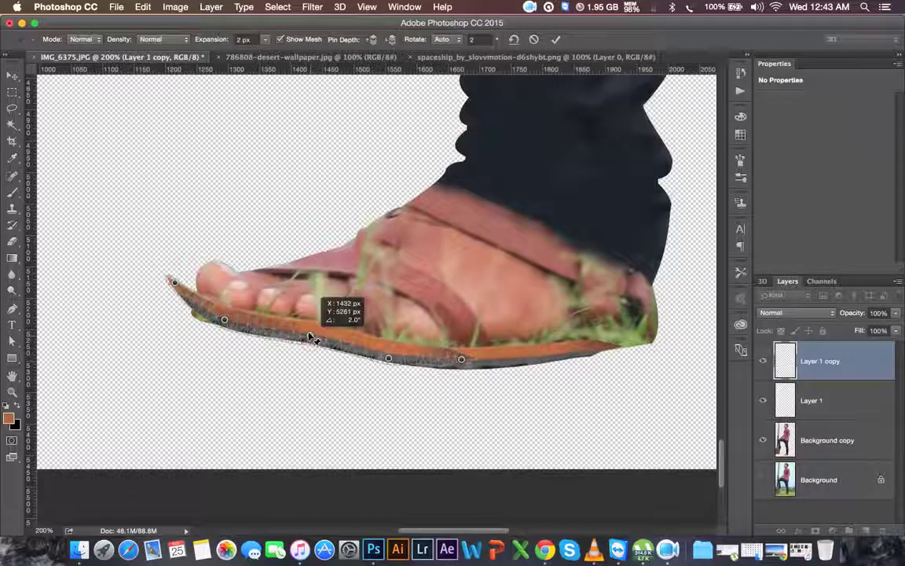
mouse_move(174, 281)
left_mouse_down()
mouse_move(198, 308)
mouse_move(188, 303)
left_mouse_up()
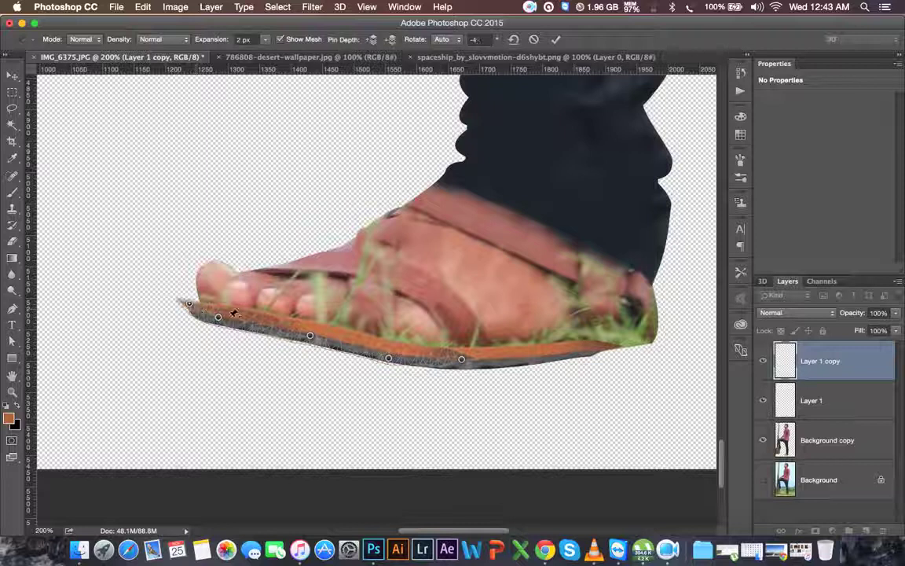
left_click_drag(250, 313, 247, 313)
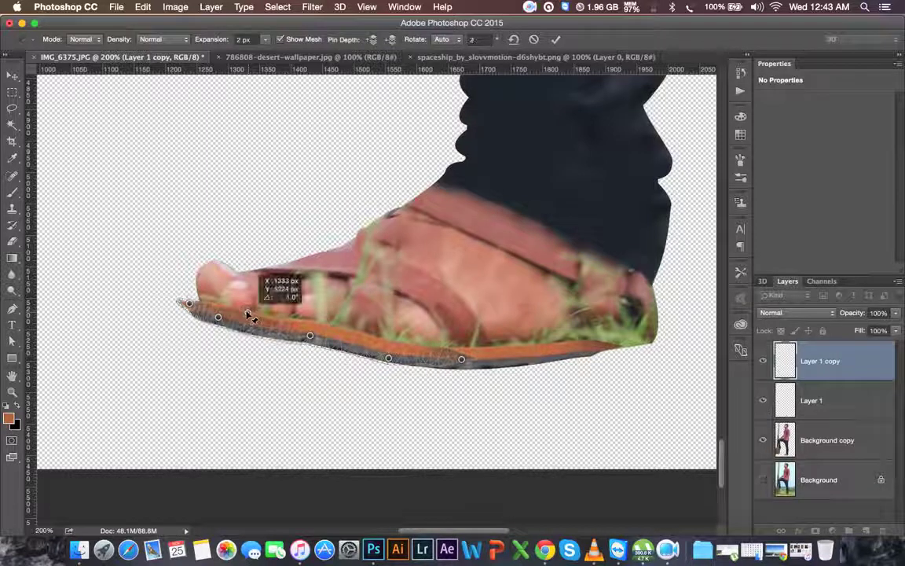
left_click_drag(462, 361, 470, 358)
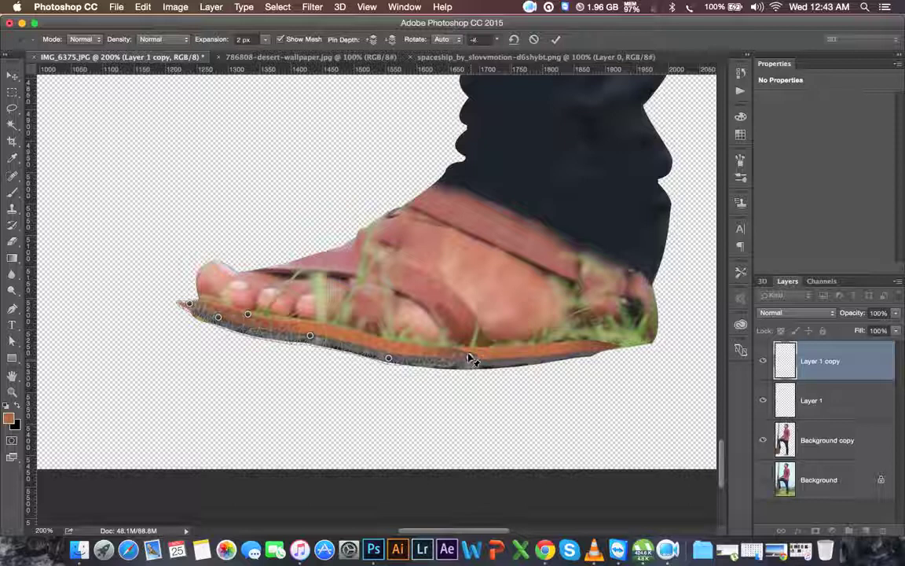
key("Return")
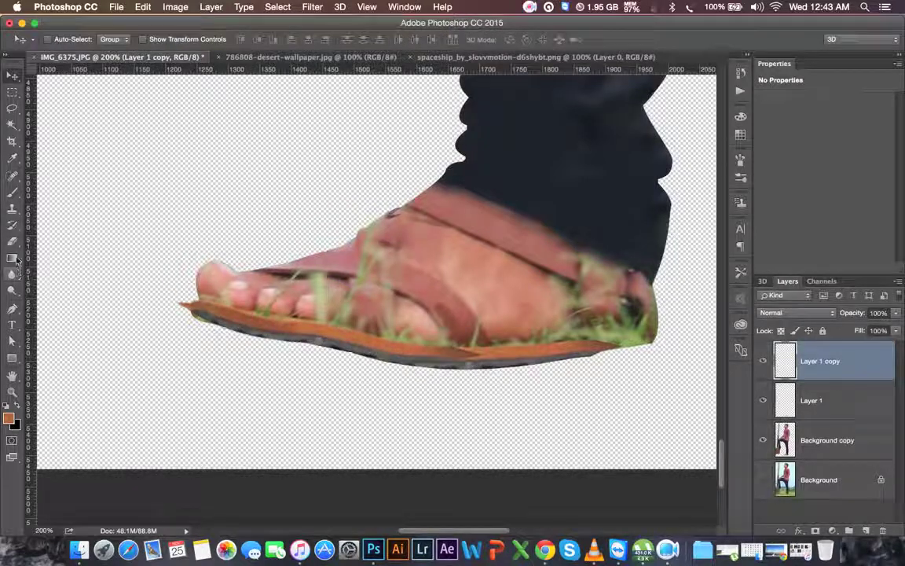
Check the eraser brush settings, then merge Layer 1 copy down into Layer 1
left_click(12, 241)
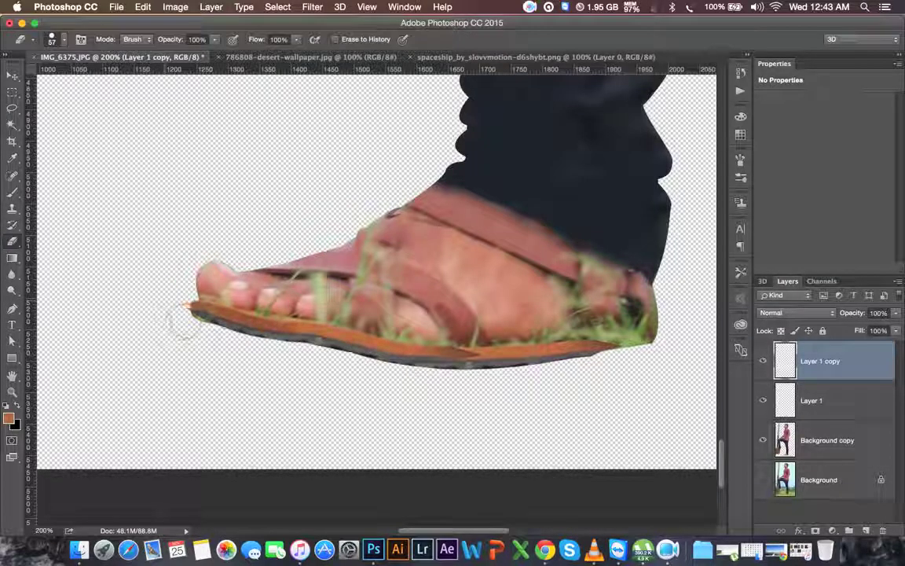
right_click(497, 275)
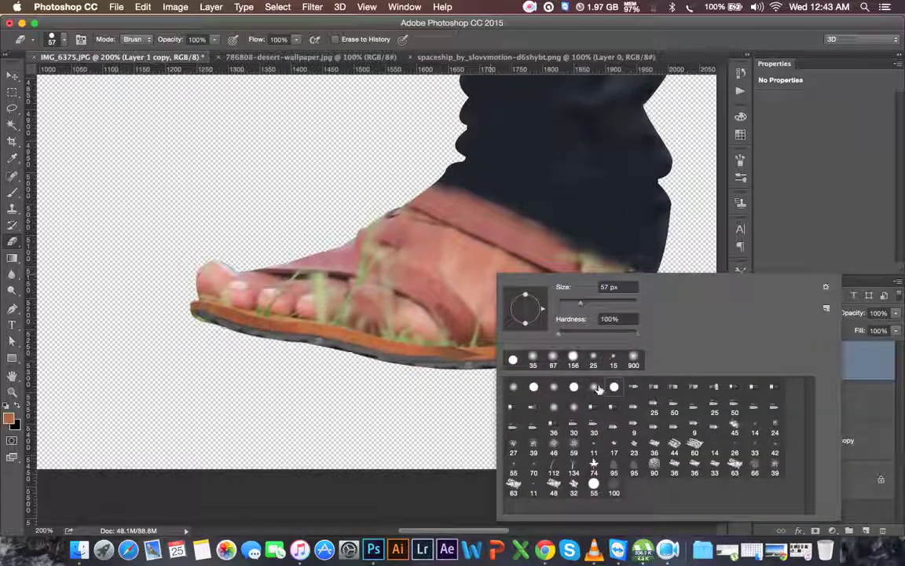
key("Escape")
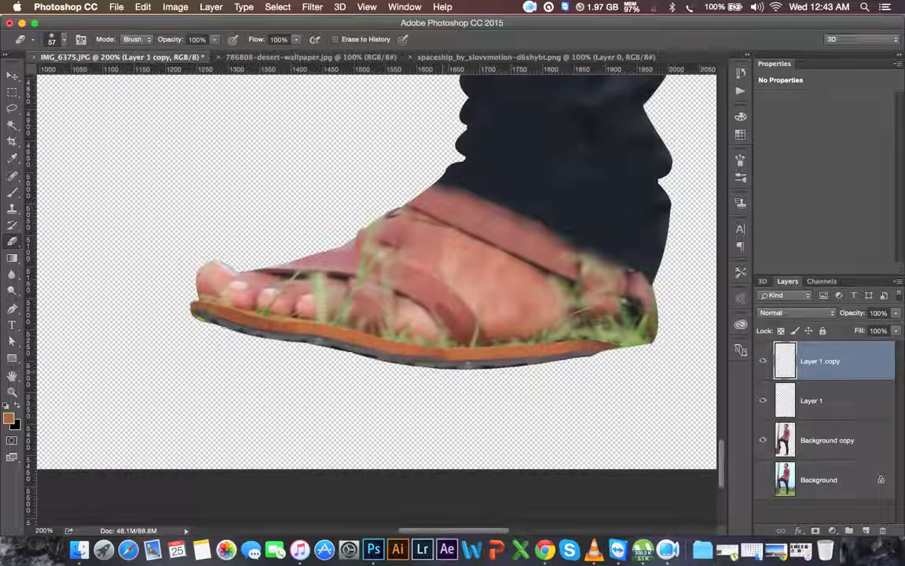
key("super+e")
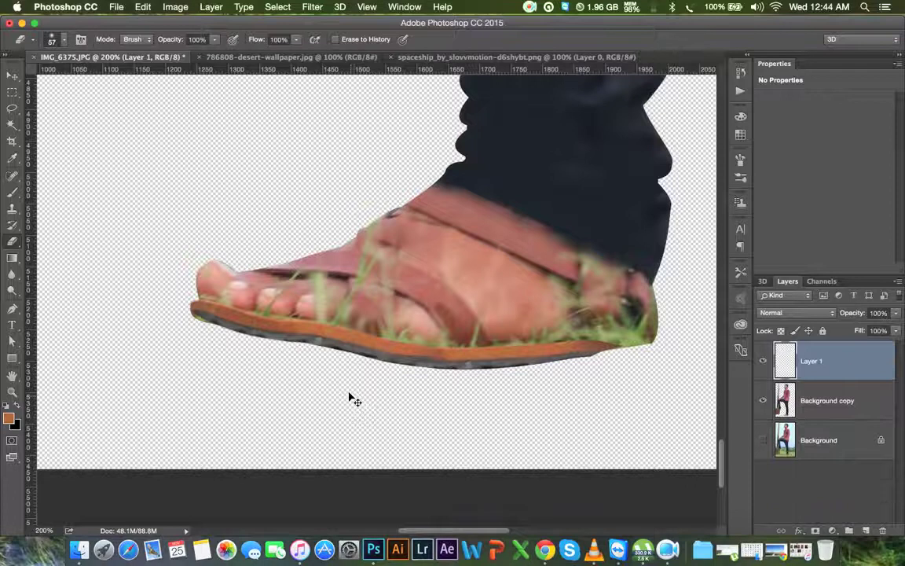
Apply a Curves adjustment to the sole layer, lowering midtones from 131 to 107
key("super+minus")
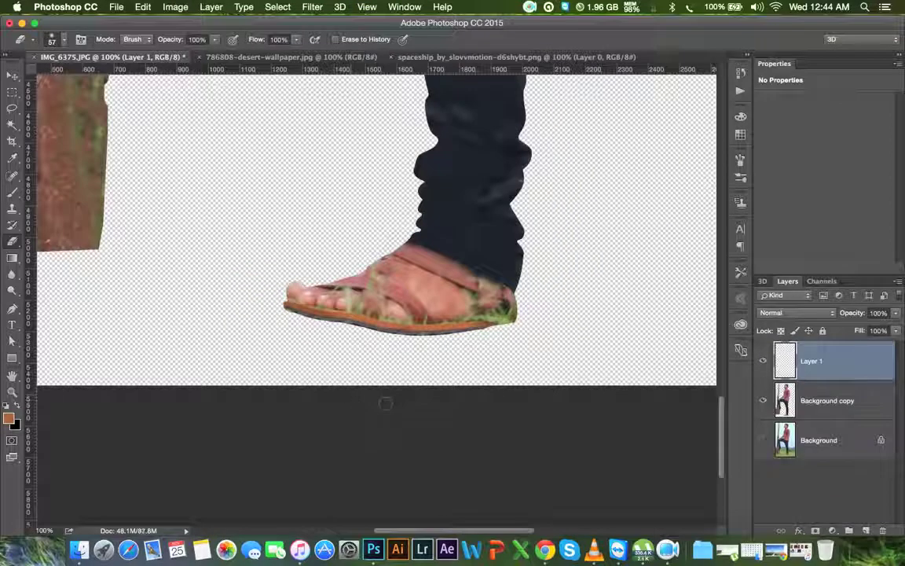
key("super+minus")
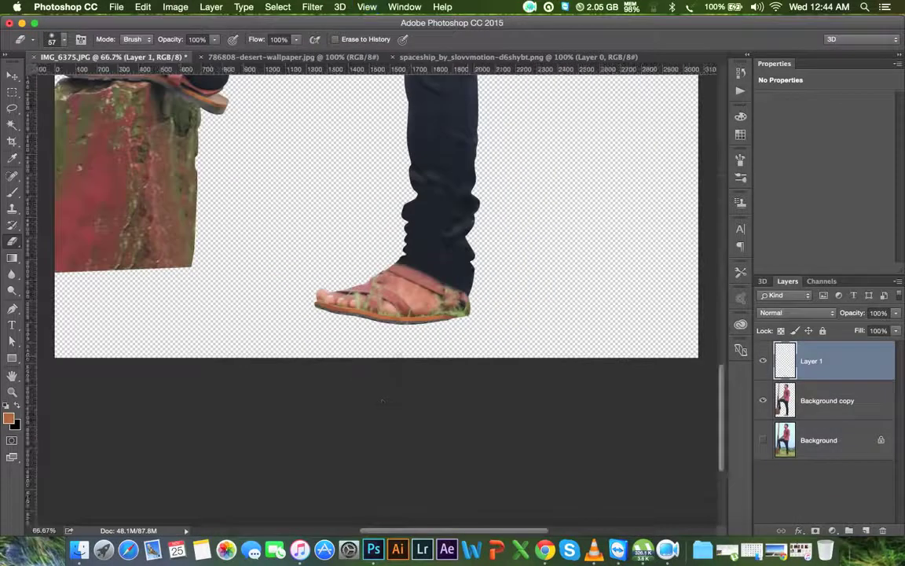
key("super+m")
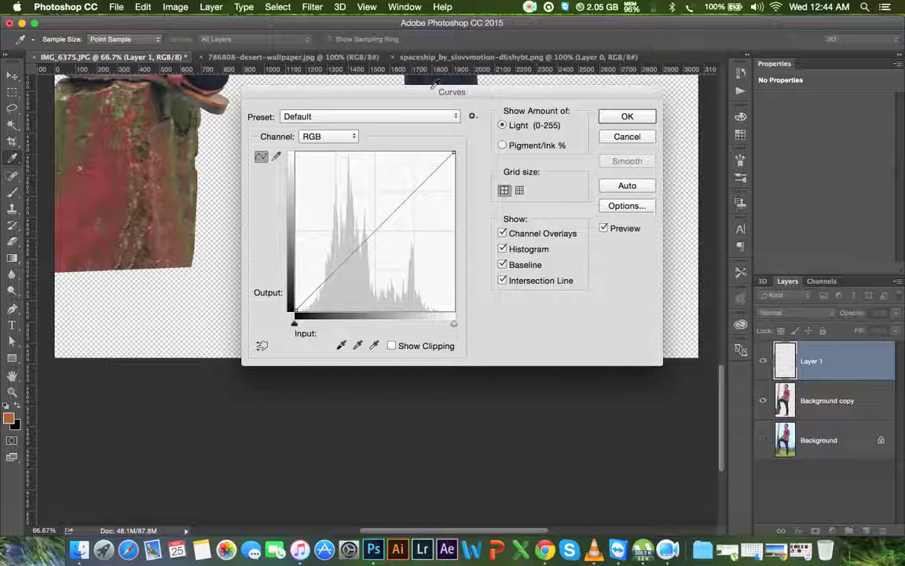
left_click_drag(440, 93, 678, 70)
left_click_drag(613, 209, 618, 224)
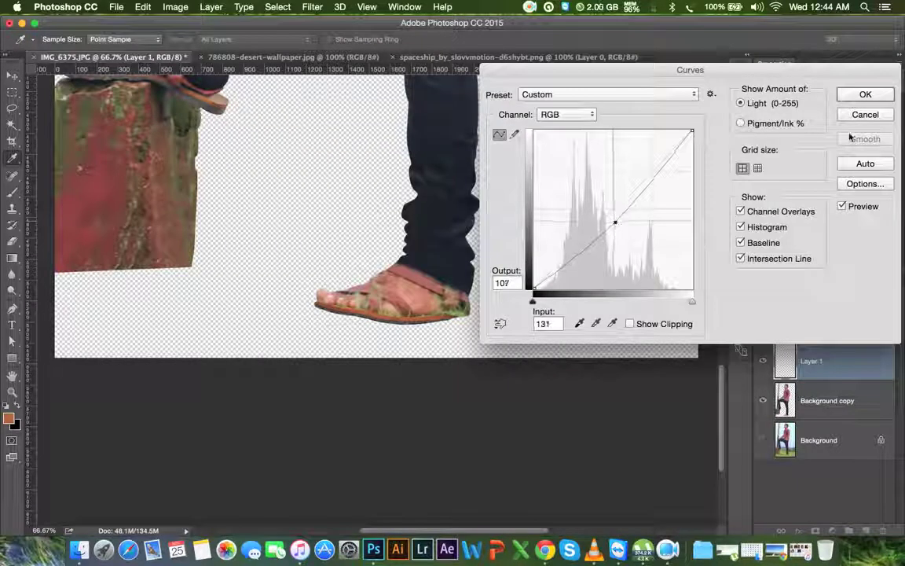
left_click(865, 95)
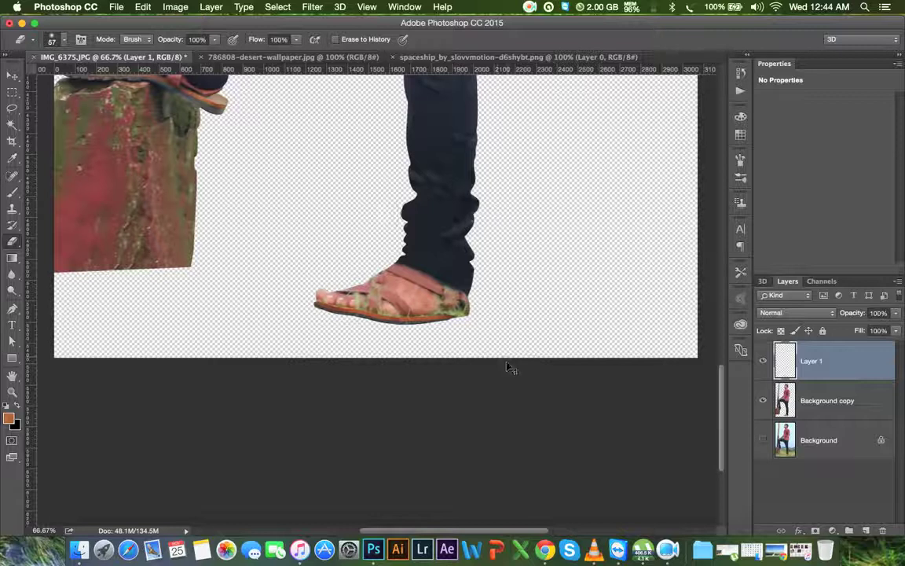
scroll(425, 356, "right", 5)
key("super+plus")
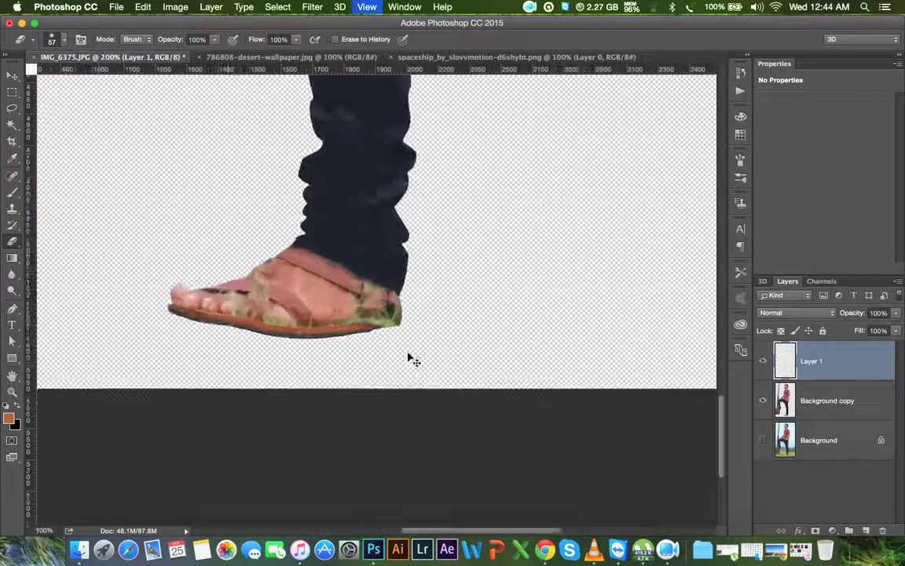
key("super+plus")
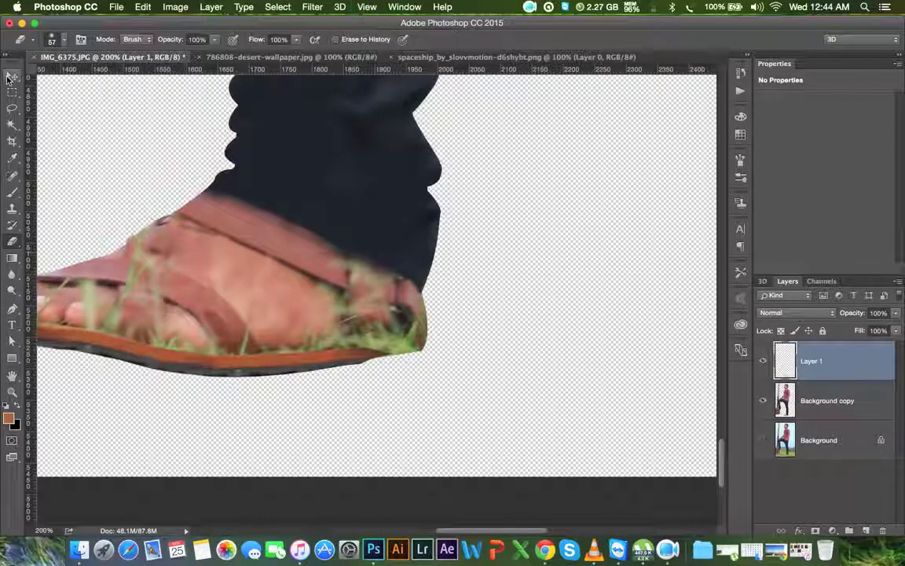
Duplicate the sole piece of Layer 1 and rotate the copy about 6 degrees along the sole
left_click(12, 74)
left_click_drag(325, 318, 425, 347)
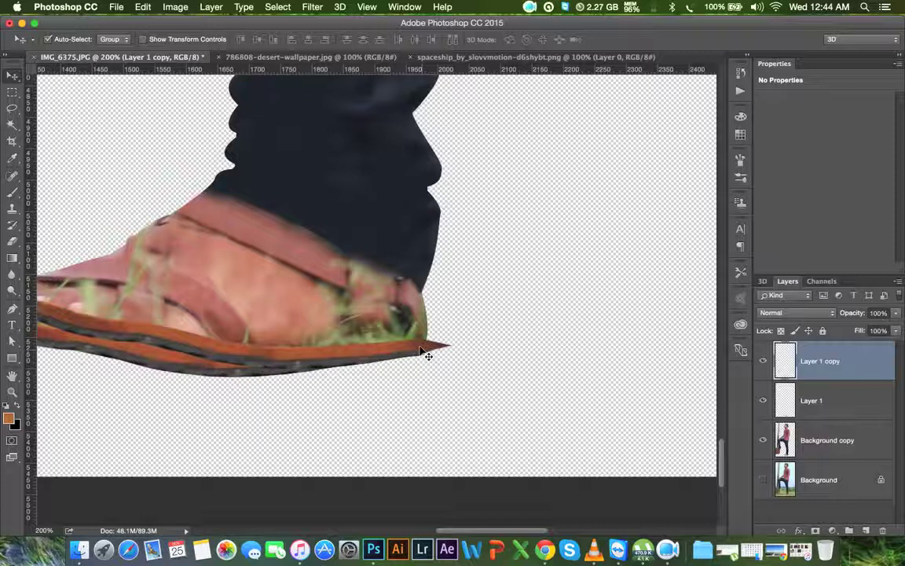
key("super+t")
left_click_drag(543, 374, 549, 344)
left_click_drag(424, 337, 422, 347)
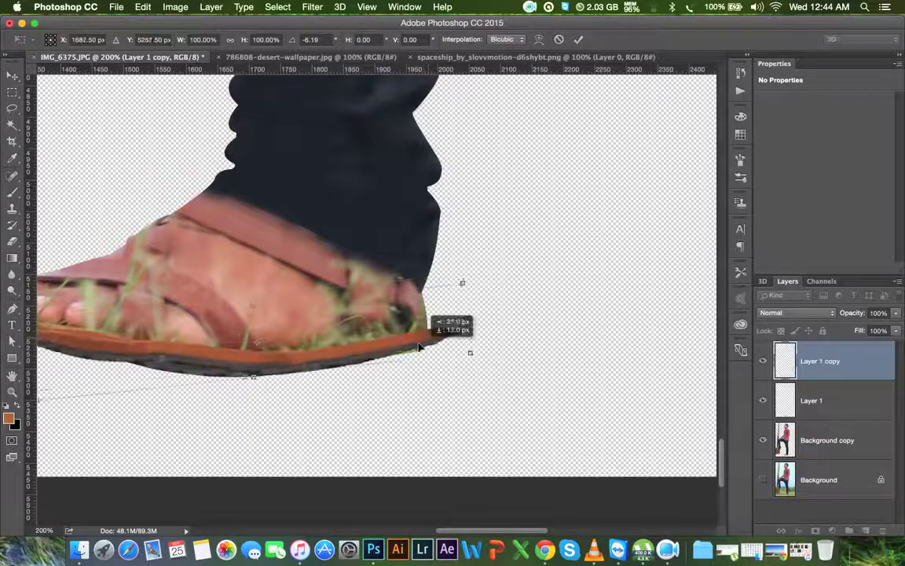
key("Return")
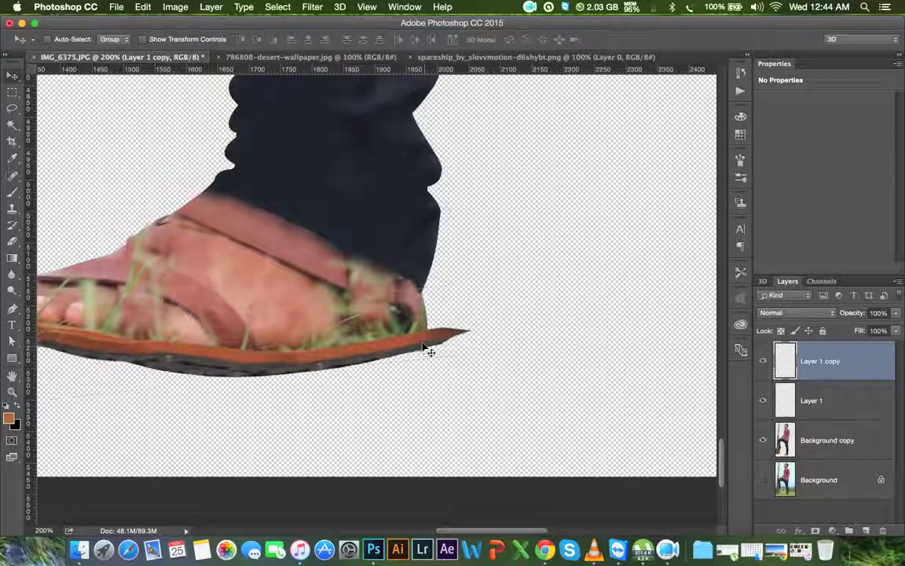
Erase the stray sole edge and heel tip, then delete the extra sole and grass layers
scroll(471, 353, "left", 3)
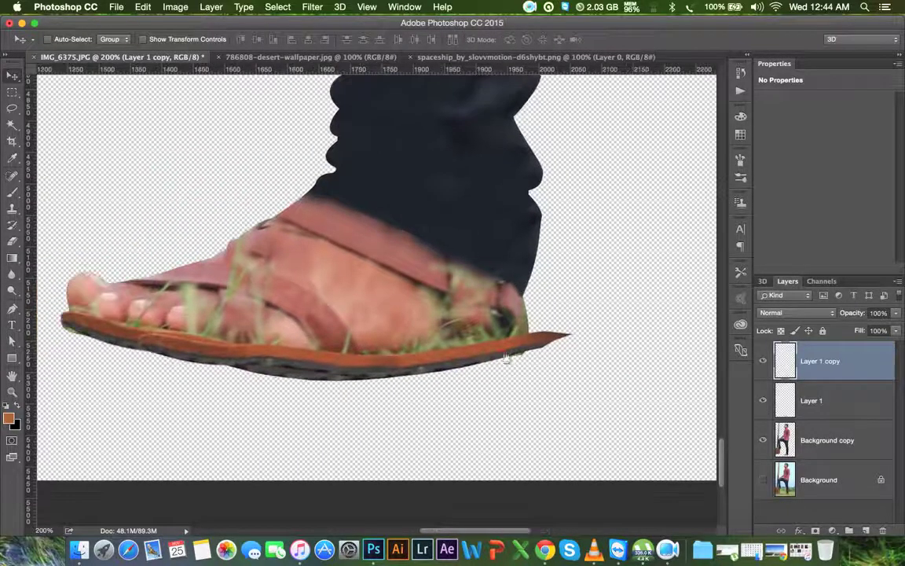
left_click(12, 242)
left_click_drag(141, 318, 353, 325)
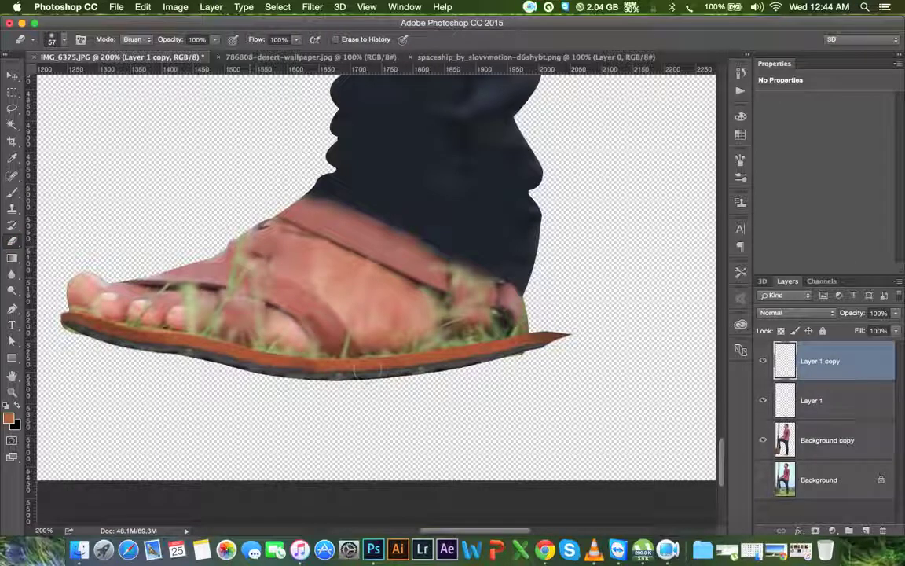
mouse_move(528, 339)
left_mouse_down()
mouse_move(566, 334)
mouse_move(482, 307)
left_mouse_up()
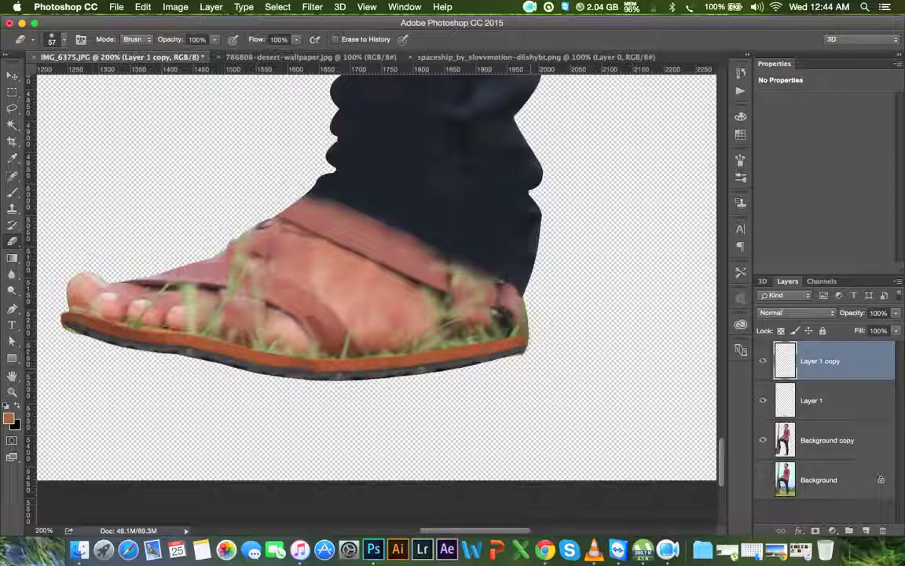
key("BackSpace")
key("BackSpace")
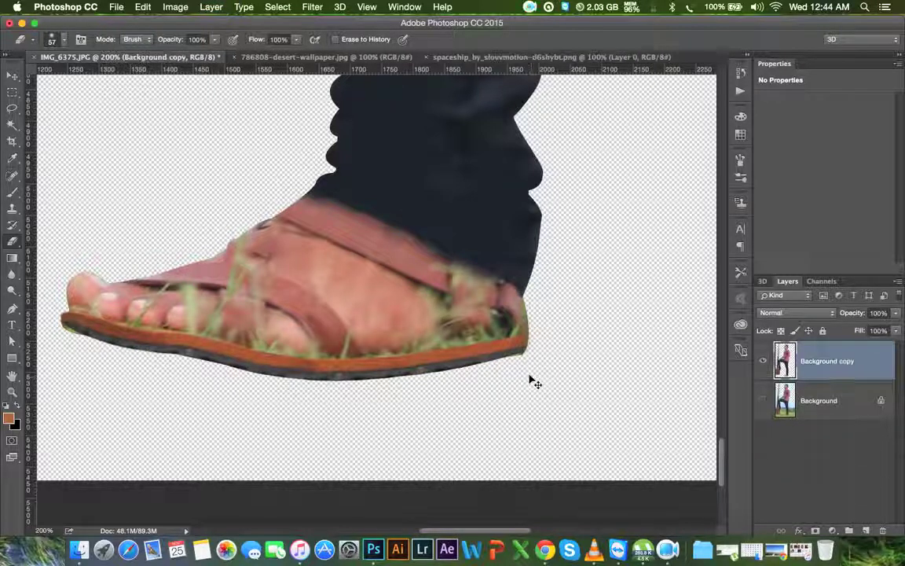
Zoom to fit the whole figure and nudge the cut-out man slightly right and down
key("super+minus")
key("super+minus")
key("super+minus")
key("super+minus")
key("super+minus")
key("super+minus")
key("super+minus")
key("super+plus")
left_click(21, 75)
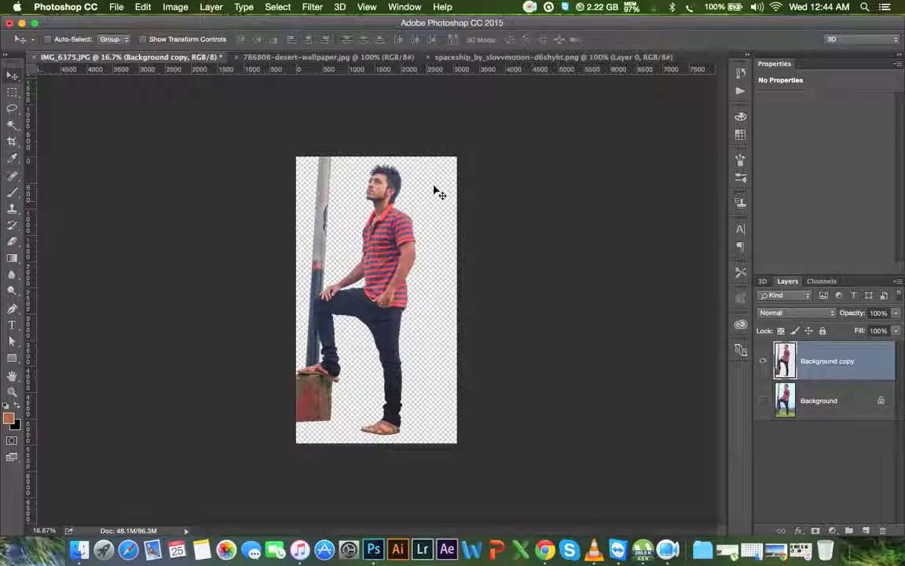
mouse_move(408, 243)
left_mouse_down()
mouse_move(419, 256)
mouse_move(423, 245)
left_mouse_up()
left_click(116, 7)
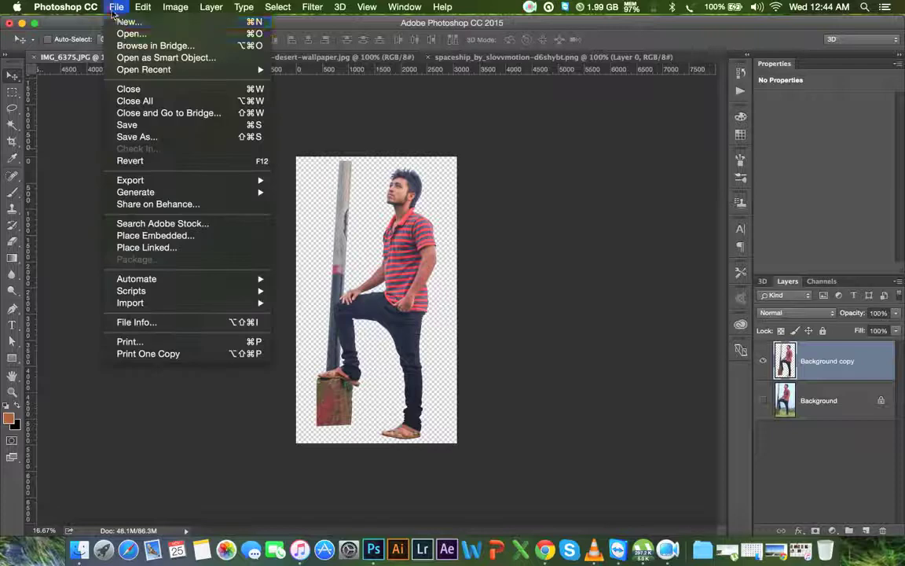
Create a new blank white document, Untitled-1, 1500 px wide by 2000 px high
left_click(124, 23)
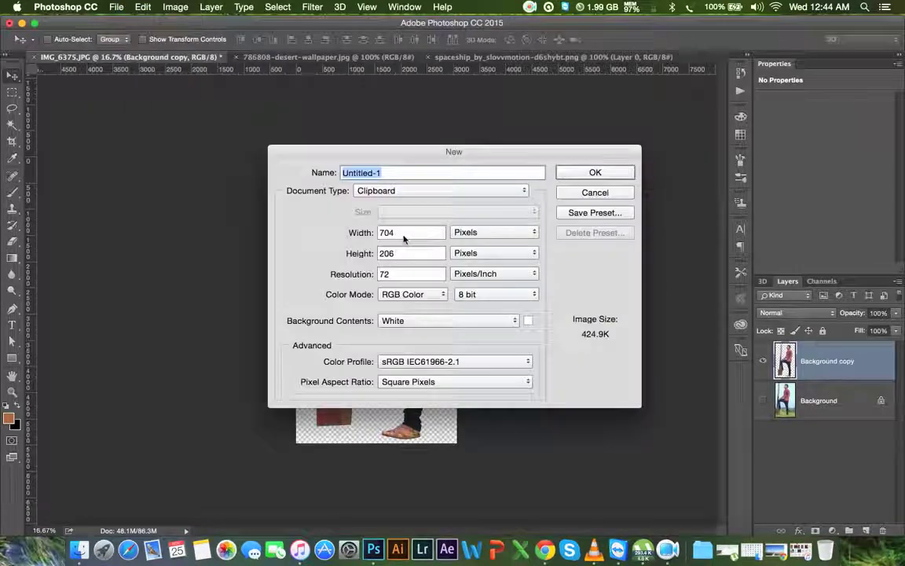
key("Tab")
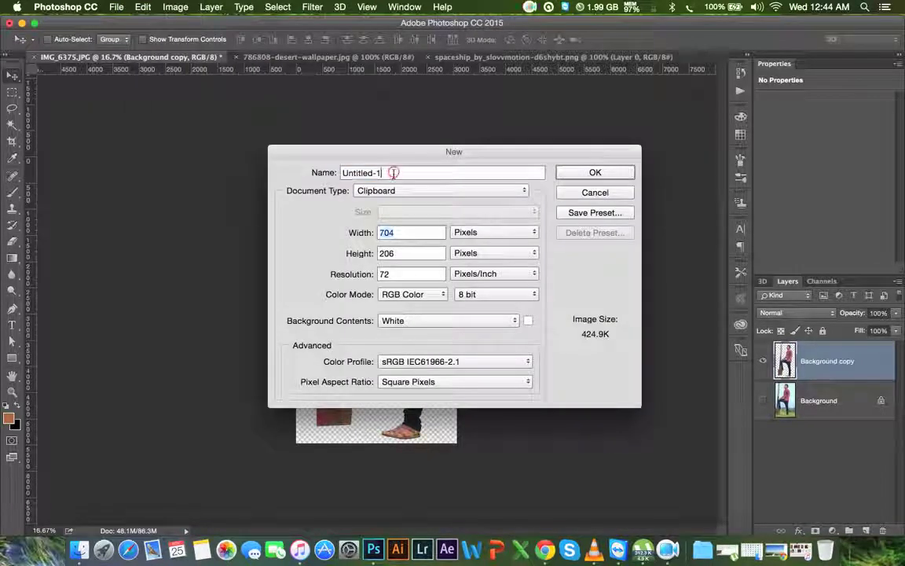
key("shift+Tab")
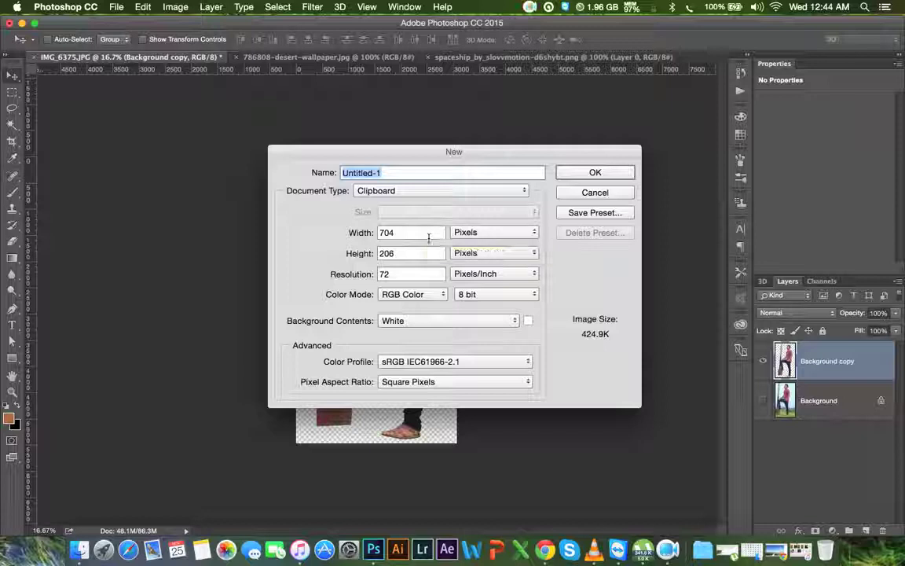
left_click(429, 238)
key("Tab")
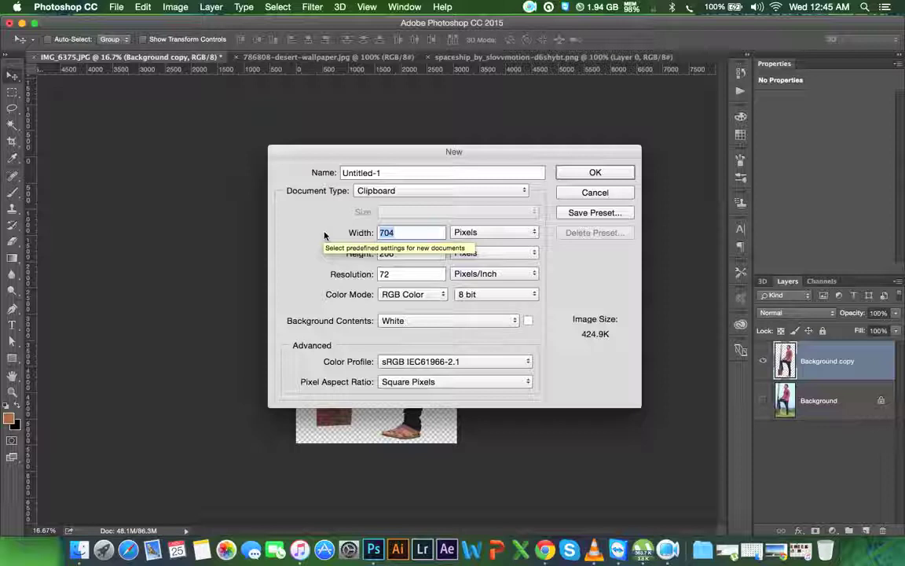
type("1500")
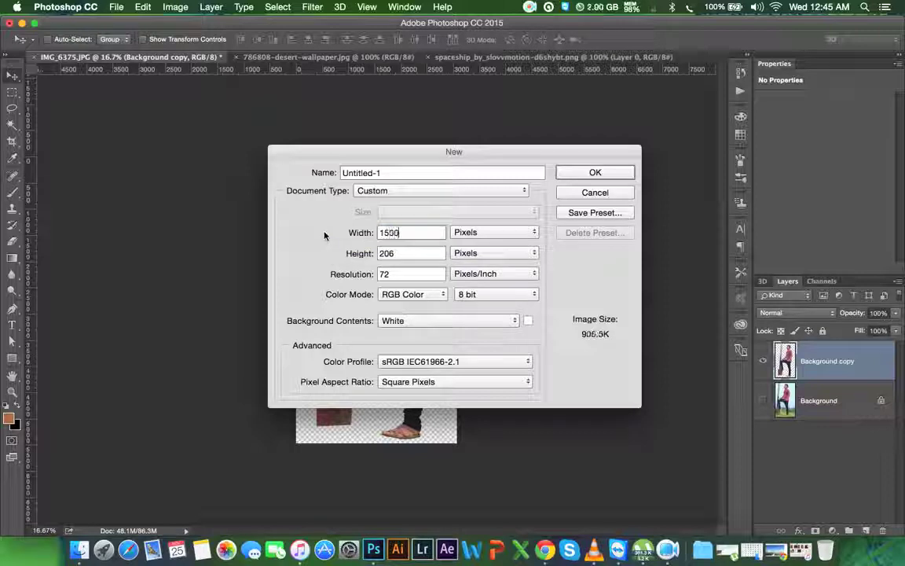
key("Tab")
type("2000")
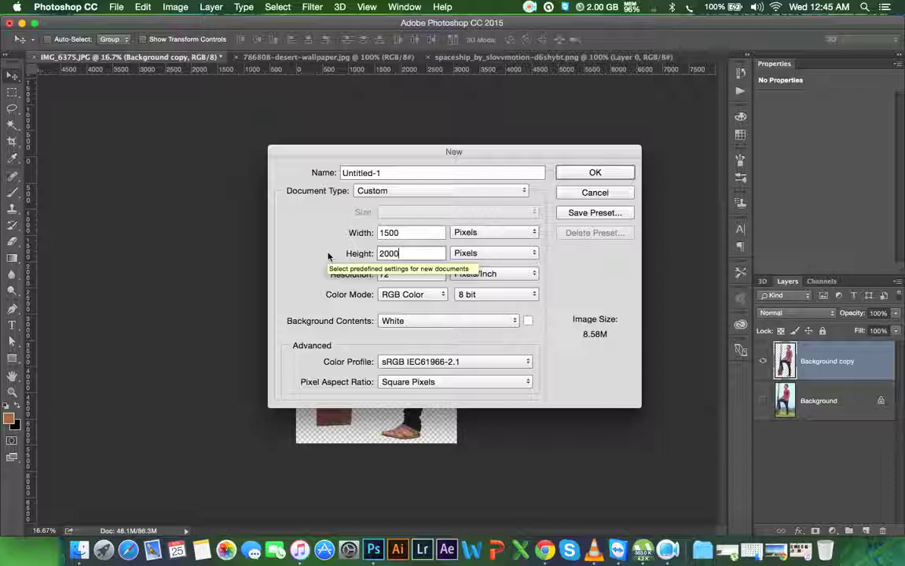
left_click(581, 173)
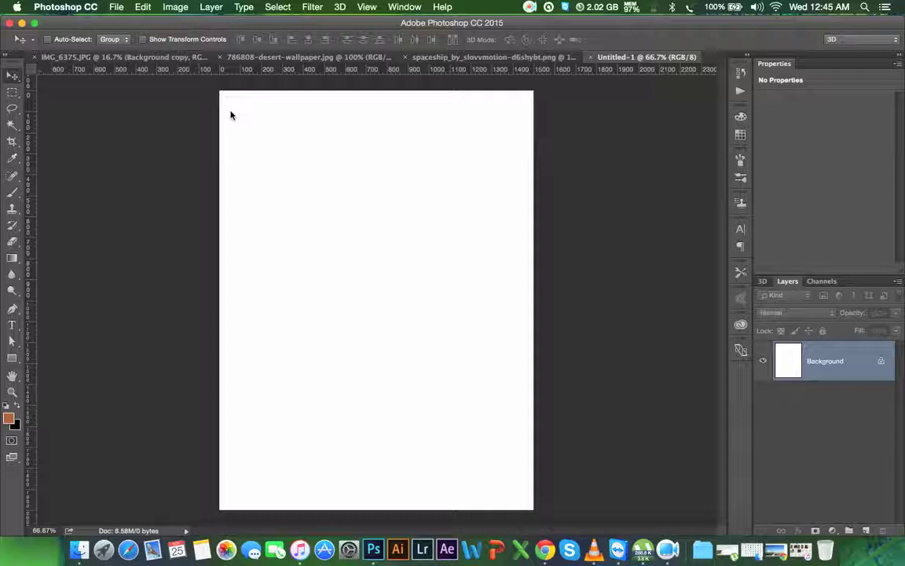
Bring the desert road image into Untitled-1 and flip it horizontally
key("ctrl+Tab")
key("ctrl+Tab")
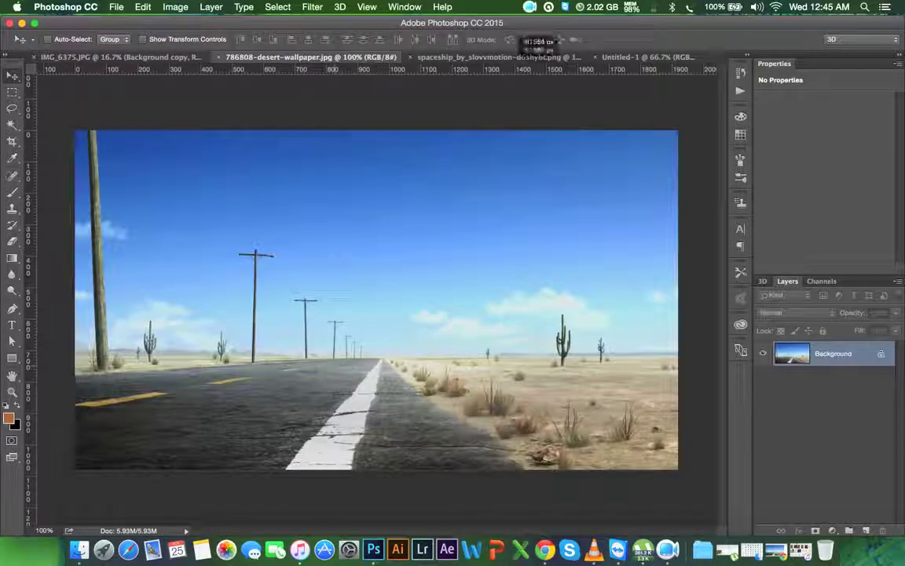
mouse_move(645, 57)
left_mouse_down()
mouse_move(386, 377)
mouse_move(385, 441)
left_mouse_up()
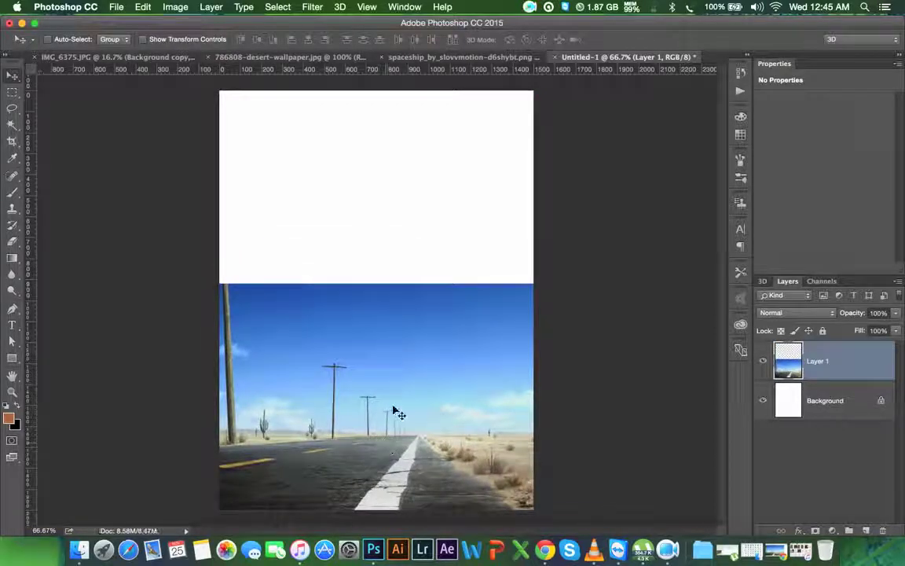
key("super+t")
right_click(398, 348)
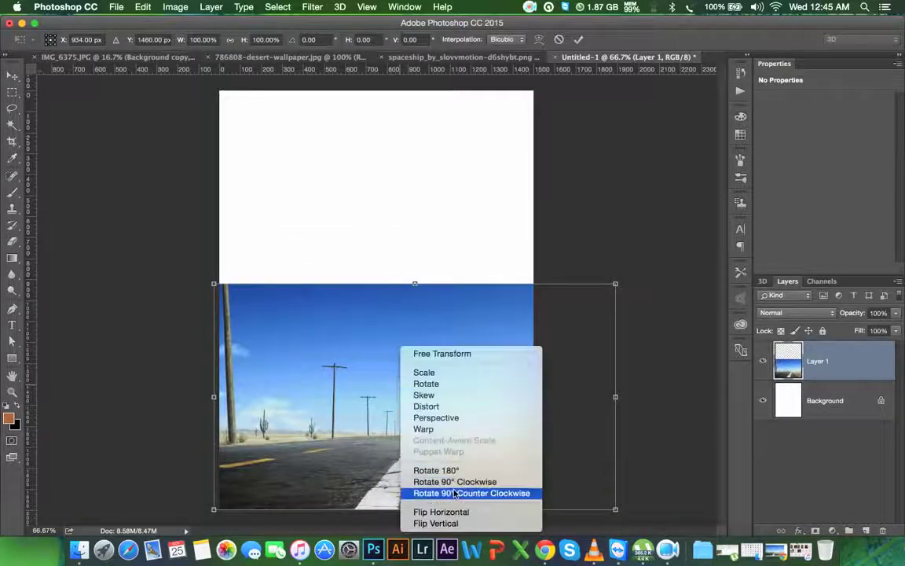
left_click(460, 514)
left_click_drag(421, 446, 352, 451)
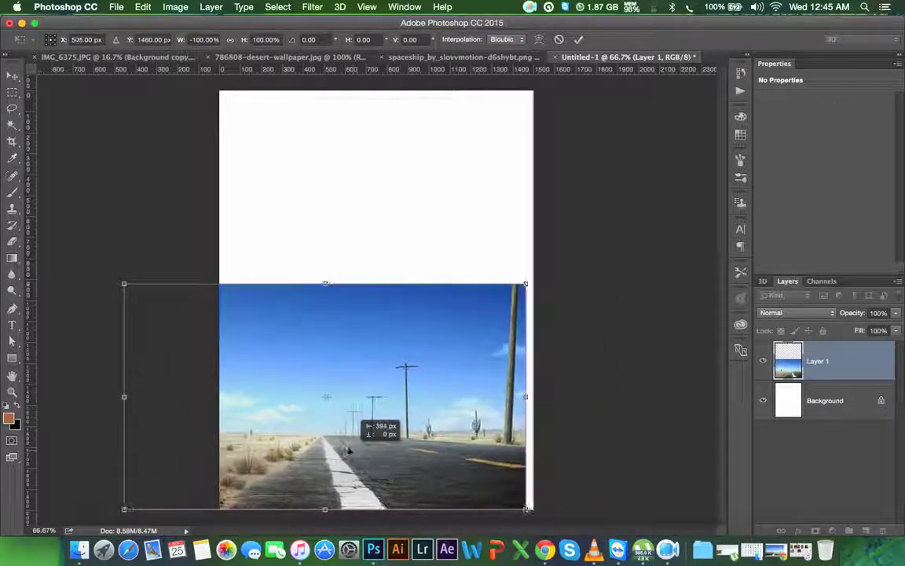
left_click_drag(351, 450, 352, 450)
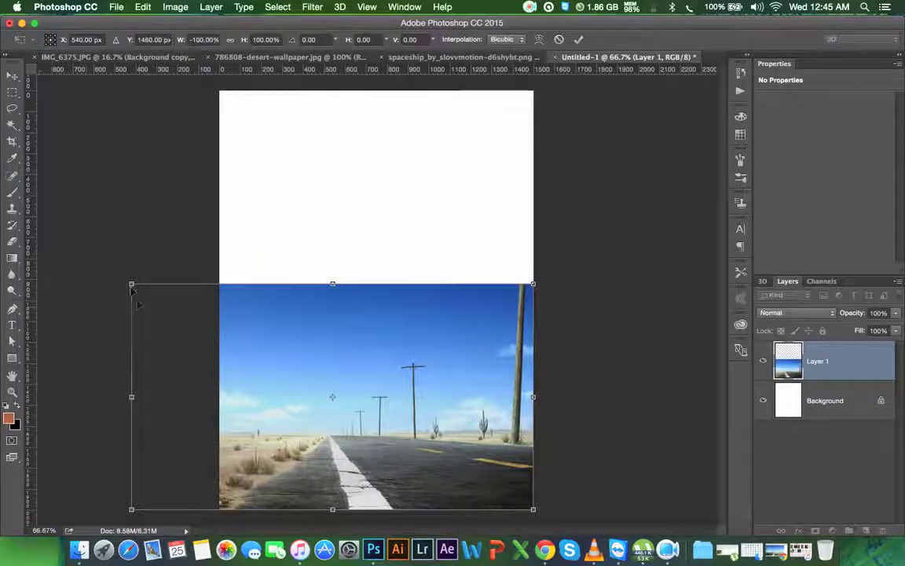
Enlarge the desert road layer, commit it across the canvas's lower part, and nudge it right
left_click_drag(131, 284, 54, 240)
left_click_drag(388, 393, 417, 397)
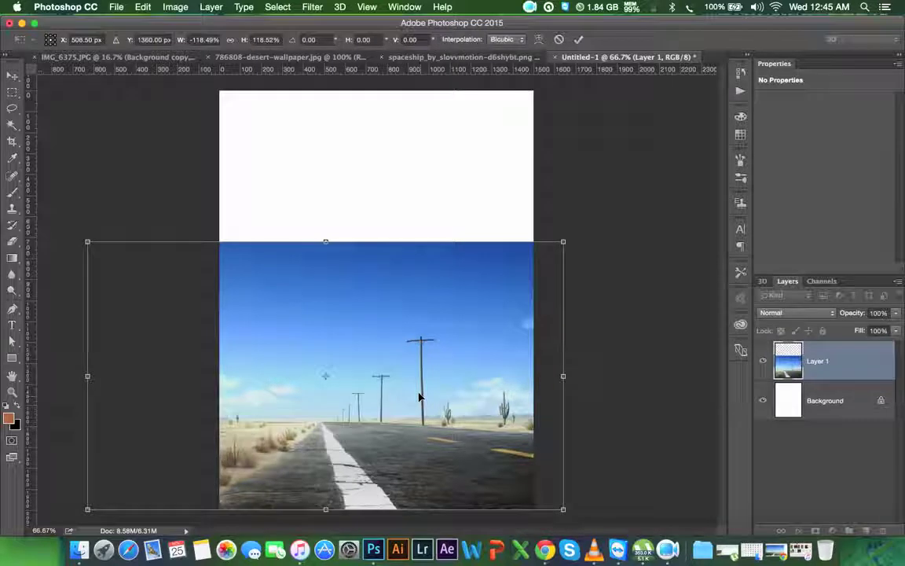
mouse_move(417, 396)
left_mouse_down()
mouse_move(427, 405)
mouse_move(405, 407)
left_mouse_up()
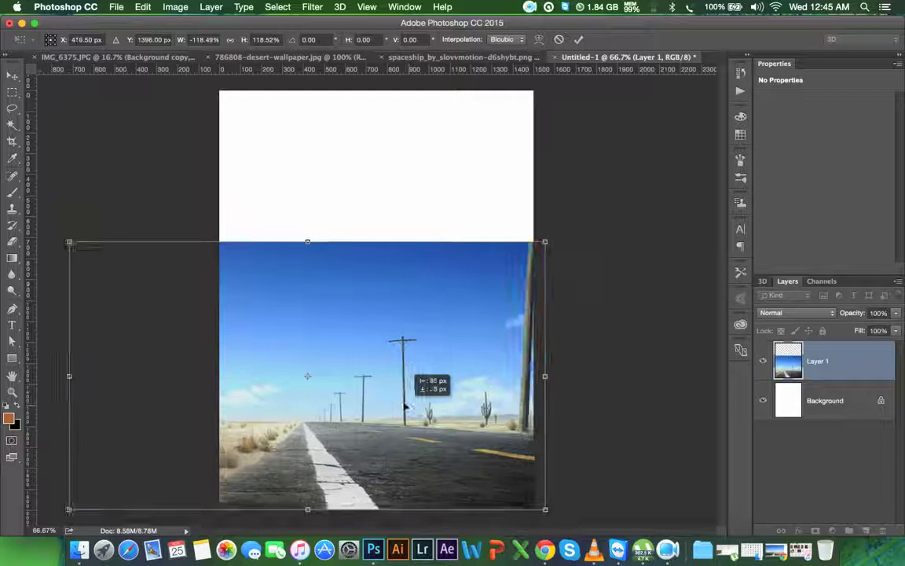
left_click_drag(405, 406, 423, 406)
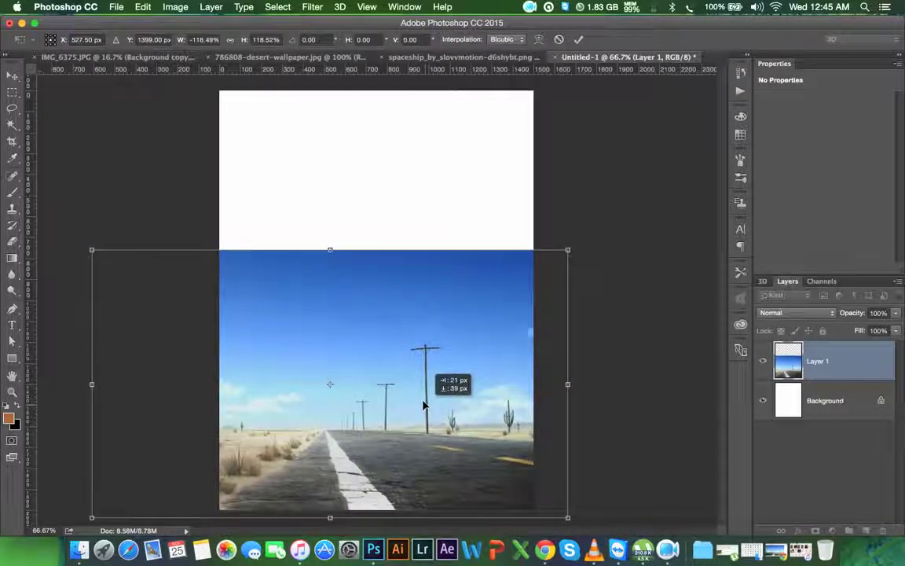
left_click_drag(423, 405, 449, 405)
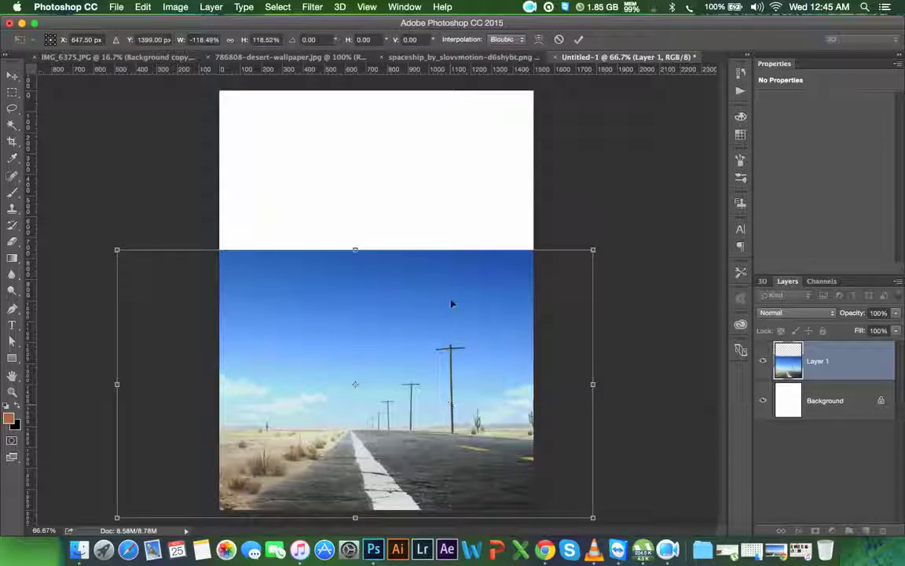
left_click(578, 39)
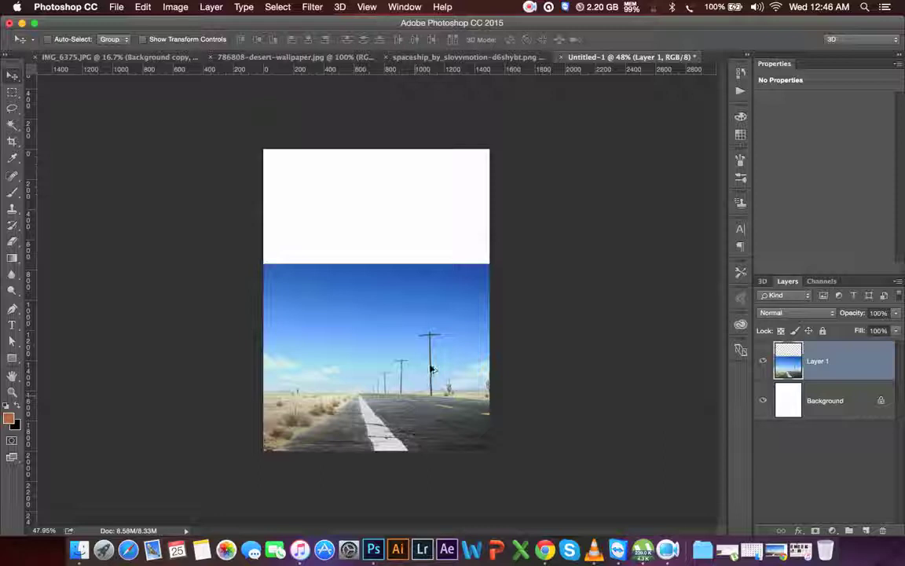
scroll(338, 407, "up", 3)
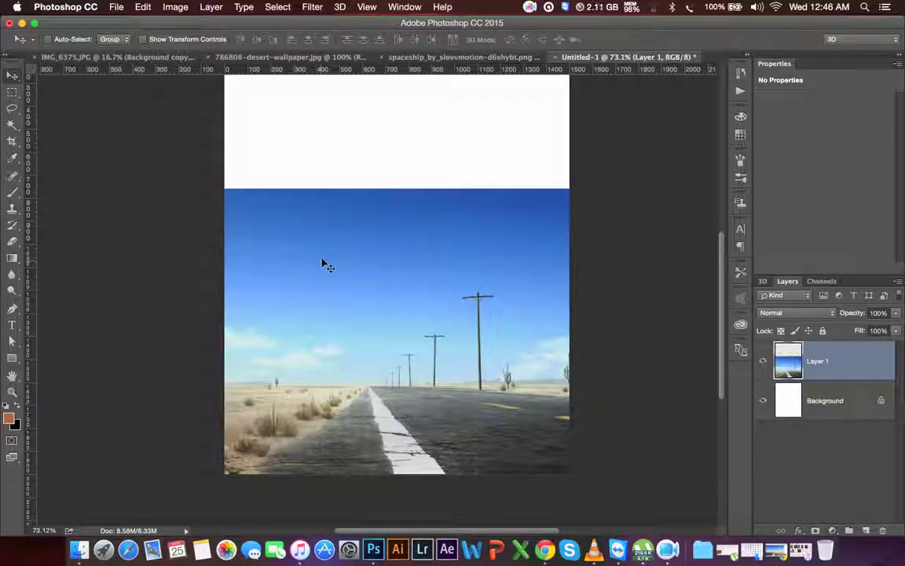
mouse_move(381, 396)
left_mouse_down()
mouse_move(417, 402)
mouse_move(395, 401)
left_mouse_up()
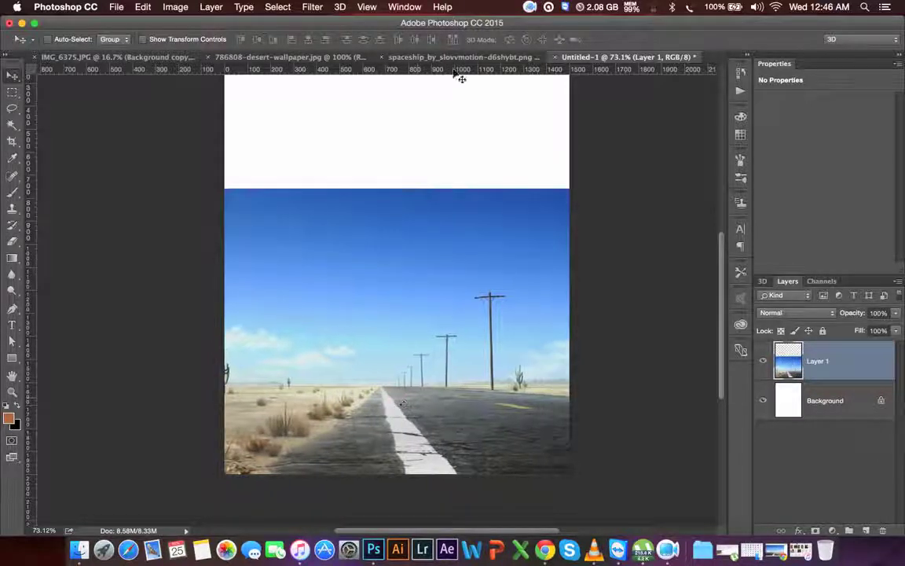
left_click(157, 57)
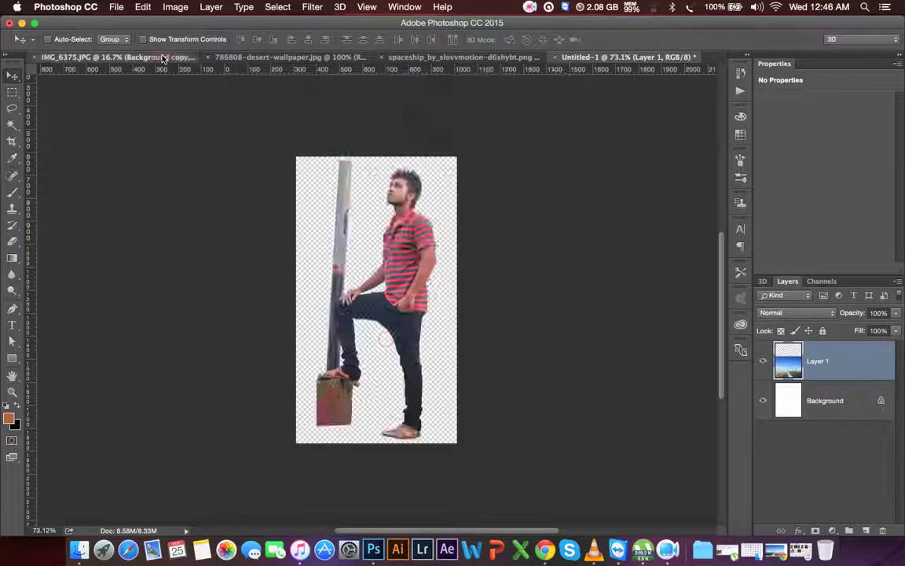
Bring the man's layer into Untitled-1 as a smart object, scaled proportionally to 32%, standing on the road
mouse_move(357, 228)
left_mouse_down()
mouse_move(573, 57)
mouse_move(395, 266)
left_mouse_up()
right_click(872, 351)
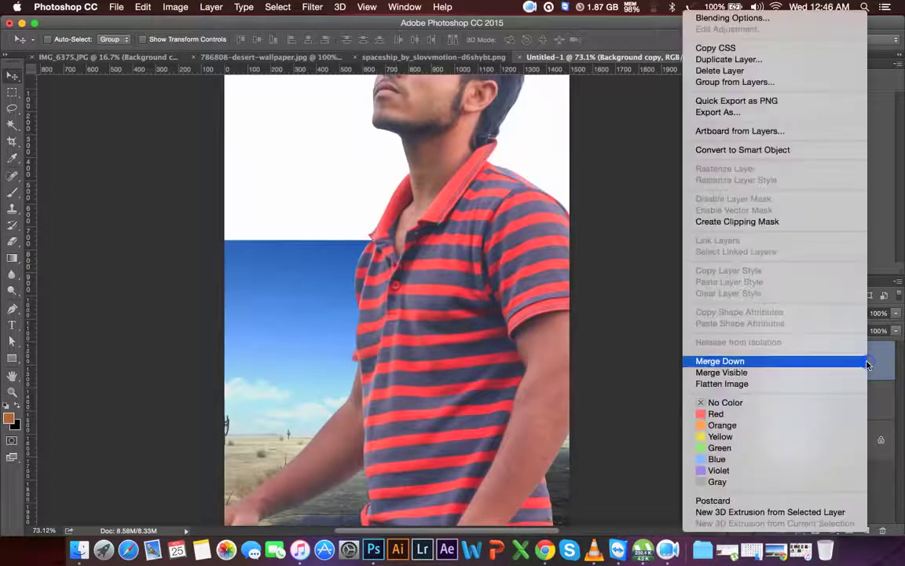
left_click(758, 150)
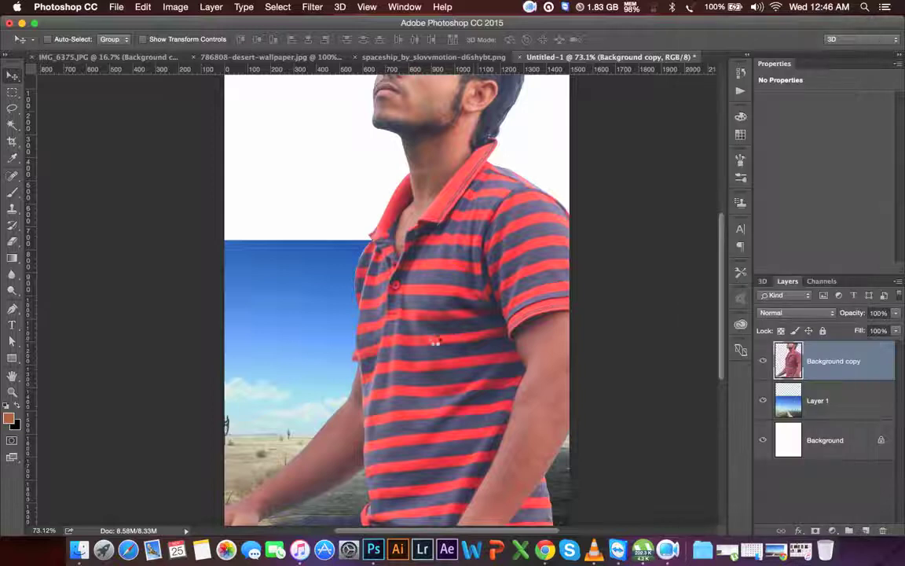
key("ctrl+t")
left_click(233, 41)
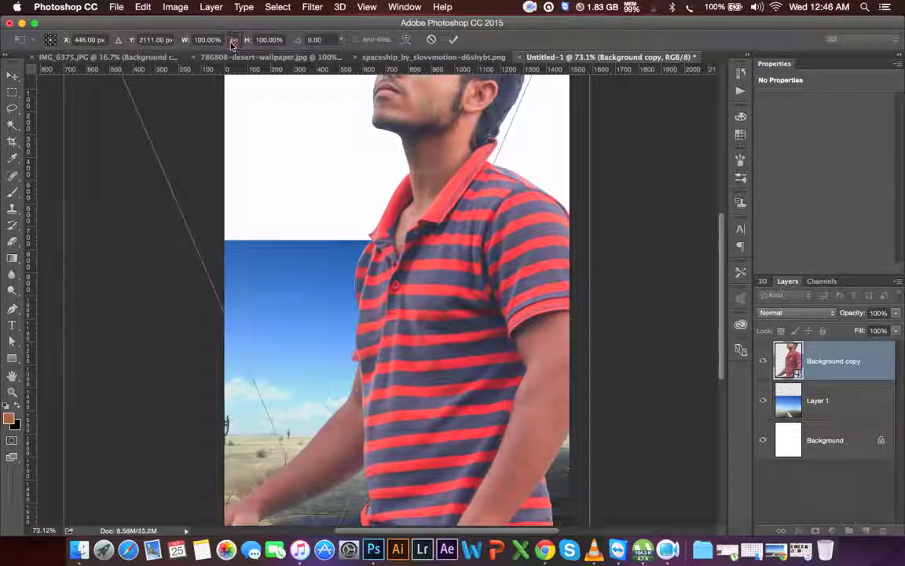
left_click_drag(189, 41, 135, 45)
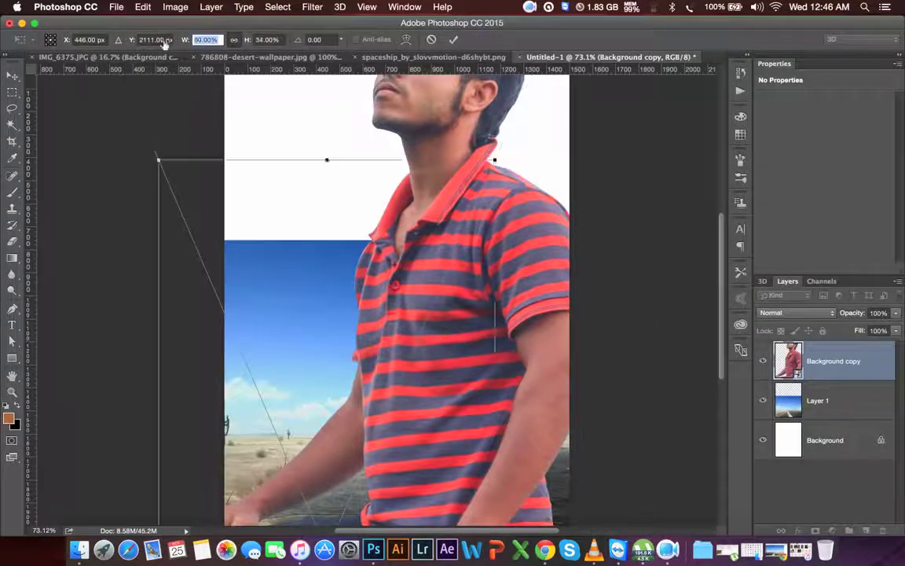
mouse_move(366, 392)
left_mouse_down()
mouse_move(425, 204)
mouse_move(408, 202)
left_mouse_up()
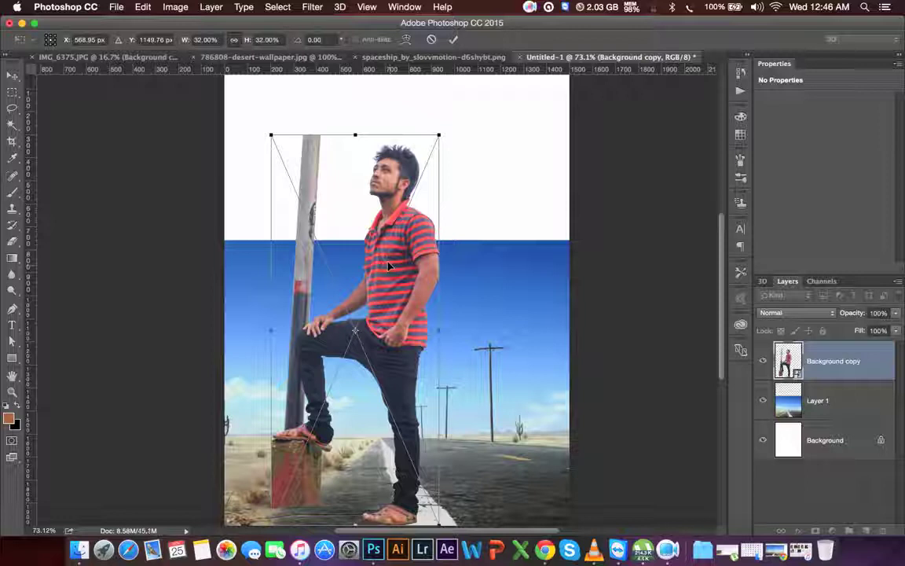
left_click_drag(389, 266, 489, 270)
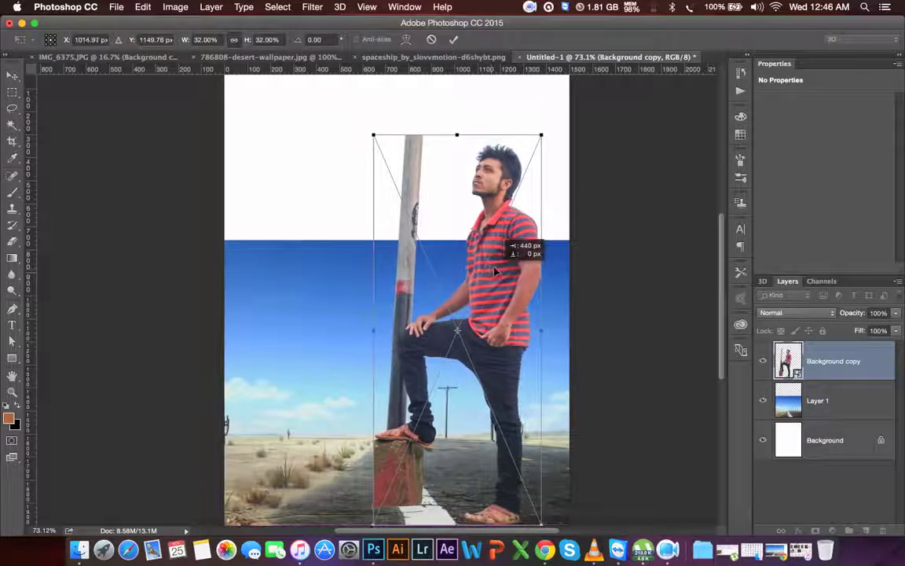
left_click_drag(488, 269, 507, 273)
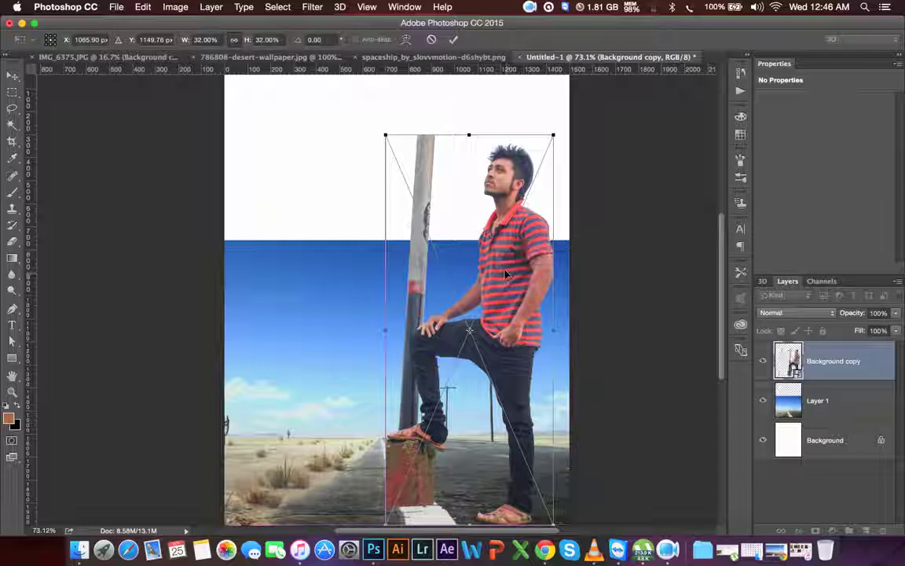
left_click(453, 39)
mouse_move(500, 342)
left_mouse_down()
mouse_move(501, 321)
mouse_move(357, 324)
mouse_move(364, 337)
mouse_move(367, 330)
left_mouse_up()
Flip the man and pole horizontally and slide them toward the left edge
right_click(368, 326)
left_click(353, 287)
right_click(352, 287)
left_click(353, 288)
key("ctrl+t")
right_click(379, 265)
left_click(417, 417)
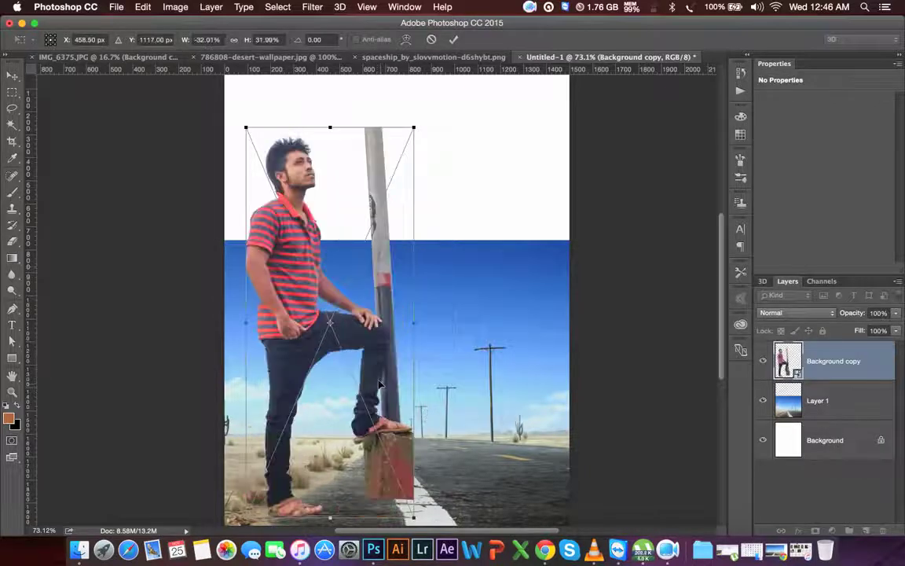
left_click_drag(379, 383, 354, 378)
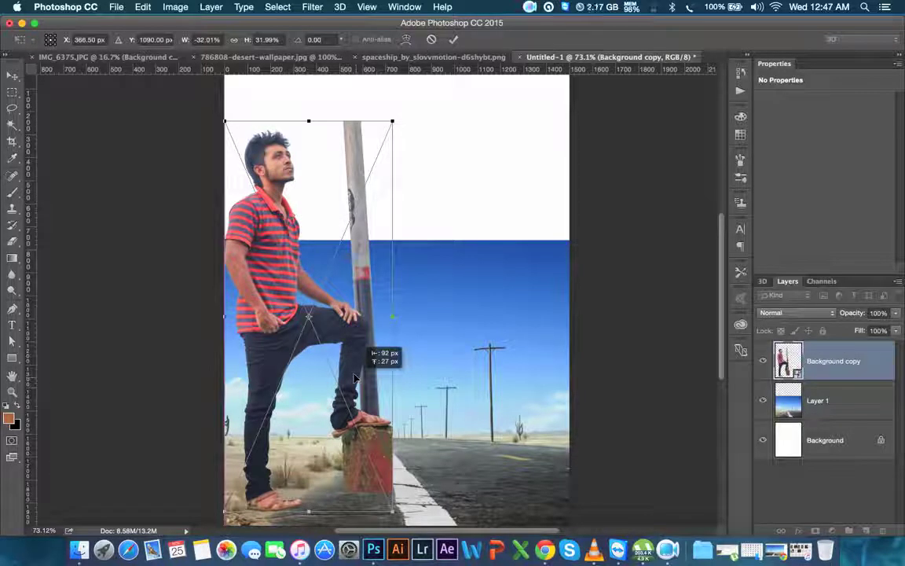
Flip the man back to face right, shrink him to about 20%, and place him right of the road
right_click(354, 378)
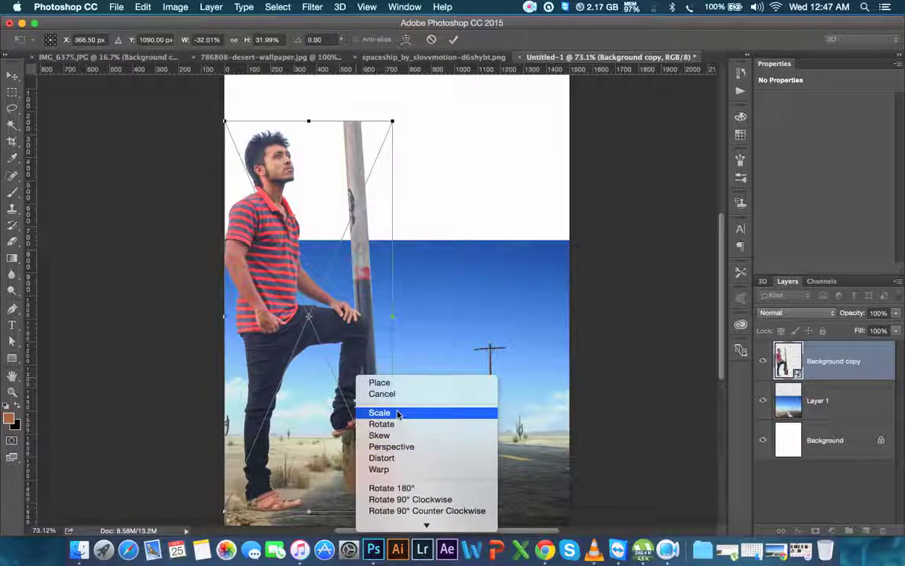
left_click(425, 511)
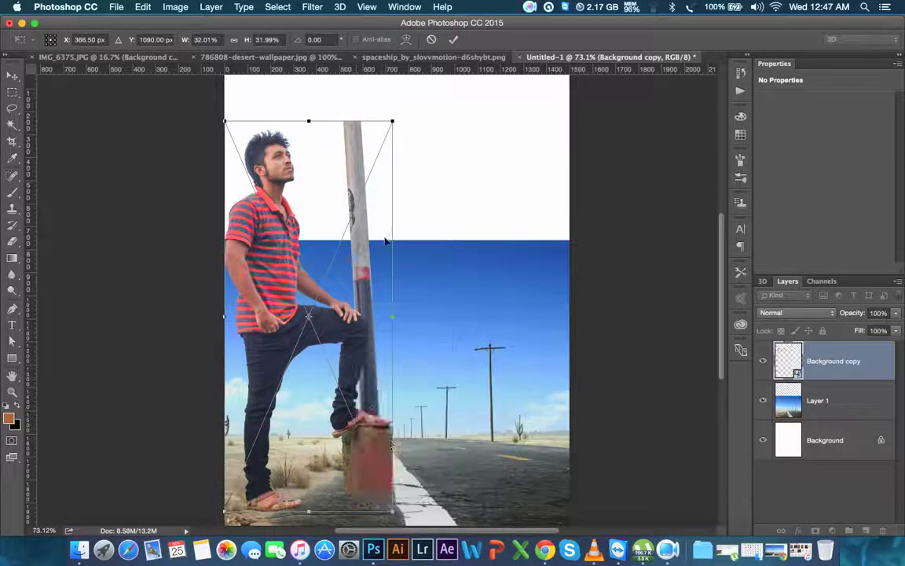
left_click_drag(393, 121, 343, 272)
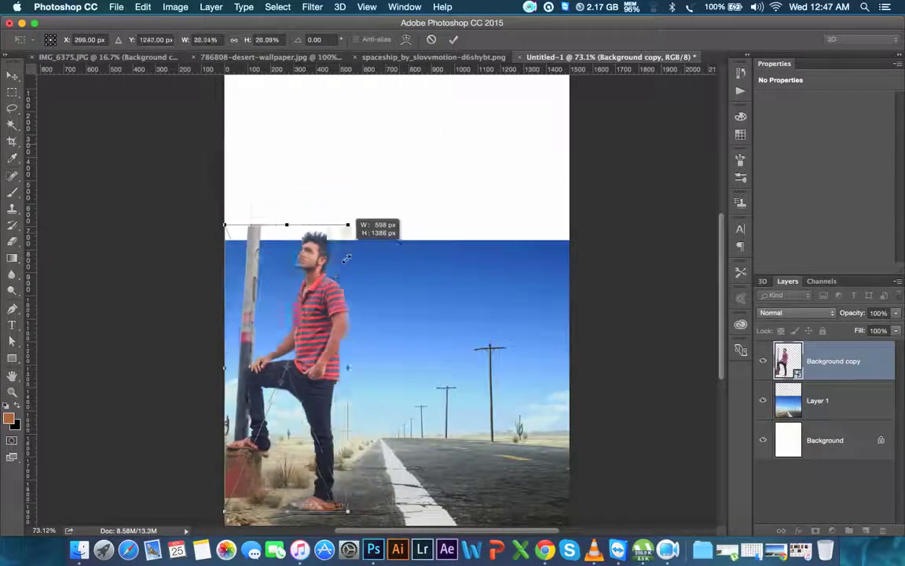
left_click_drag(310, 300, 467, 318)
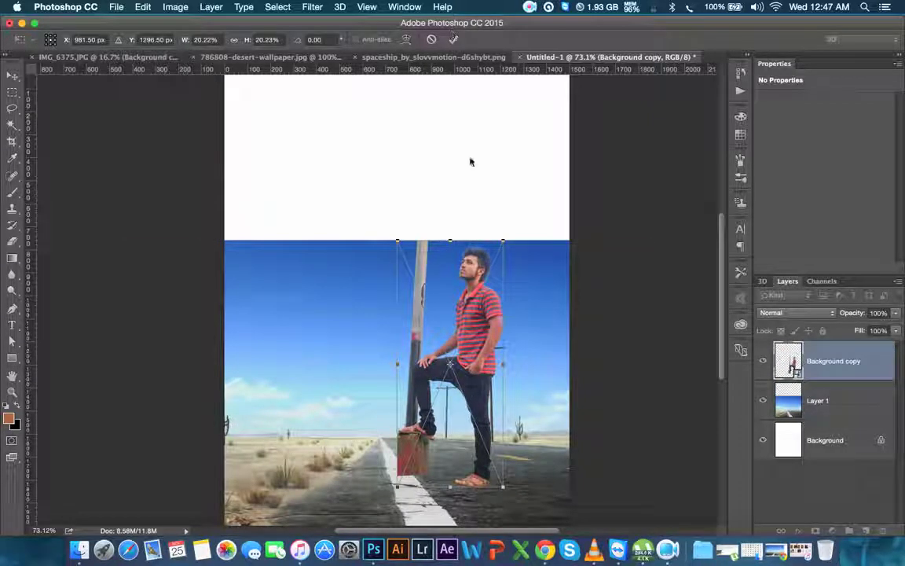
Check the man's foot on the block, choose the Eraser, and commit his ~20% size and position
scroll(440, 361, "down", 2)
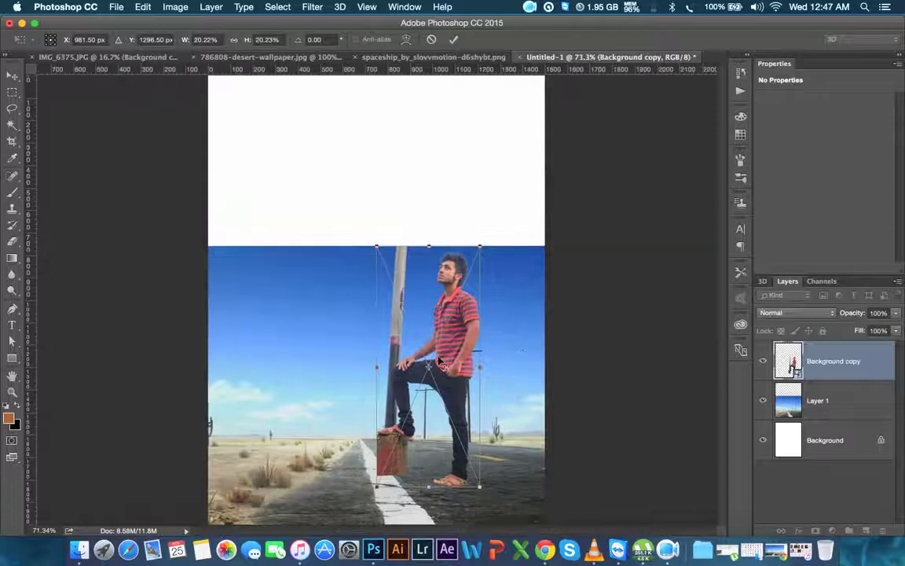
scroll(439, 361, "up", 1)
scroll(436, 359, "up", 1)
scroll(425, 354, "up", 5)
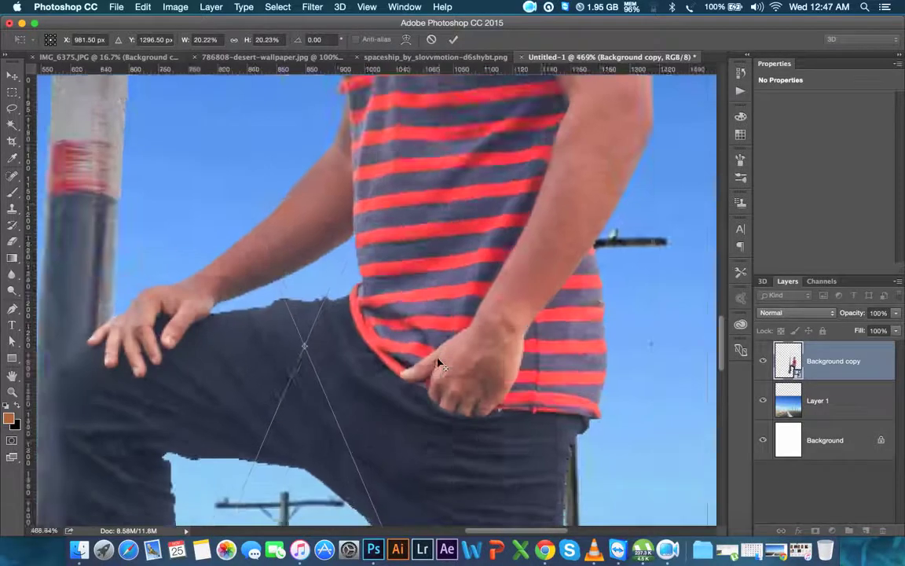
mouse_move(420, 352)
left_mouse_down()
mouse_move(376, 268)
mouse_move(431, 152)
mouse_move(432, 201)
left_mouse_up()
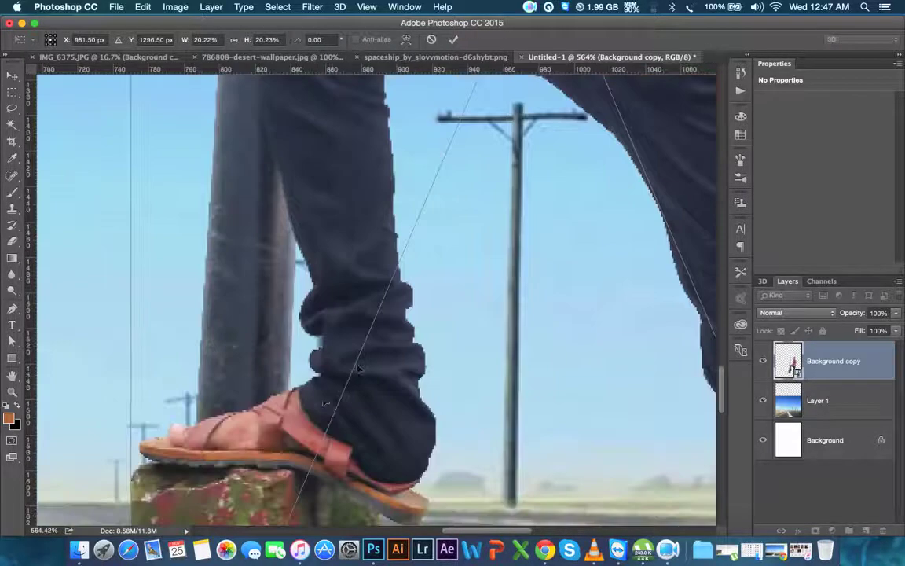
left_click_drag(328, 402, 337, 284)
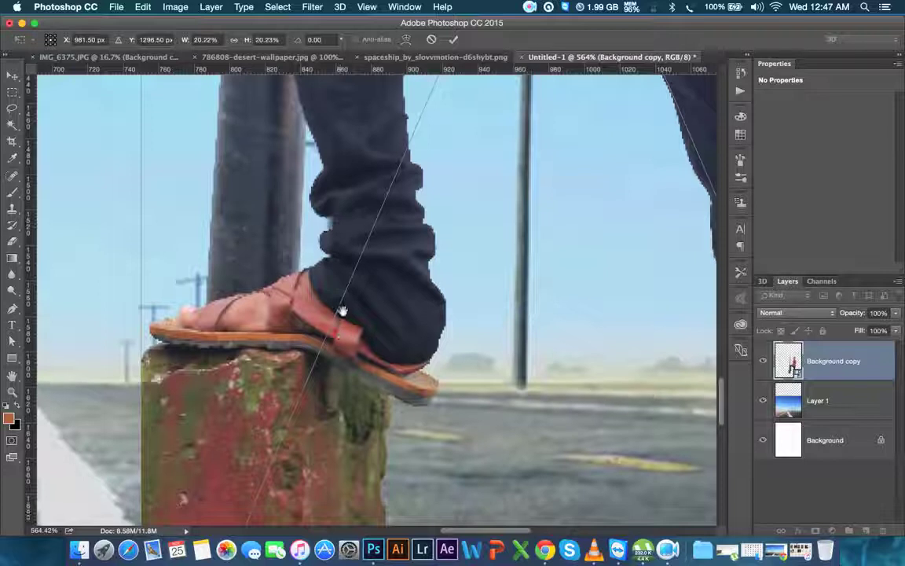
scroll(343, 310, "down", 1)
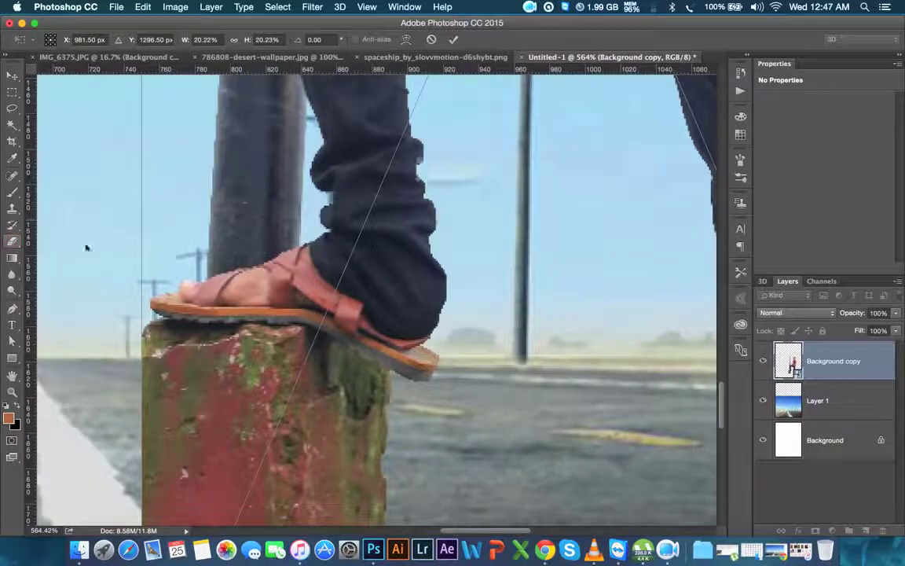
left_click(12, 241)
left_click(402, 199)
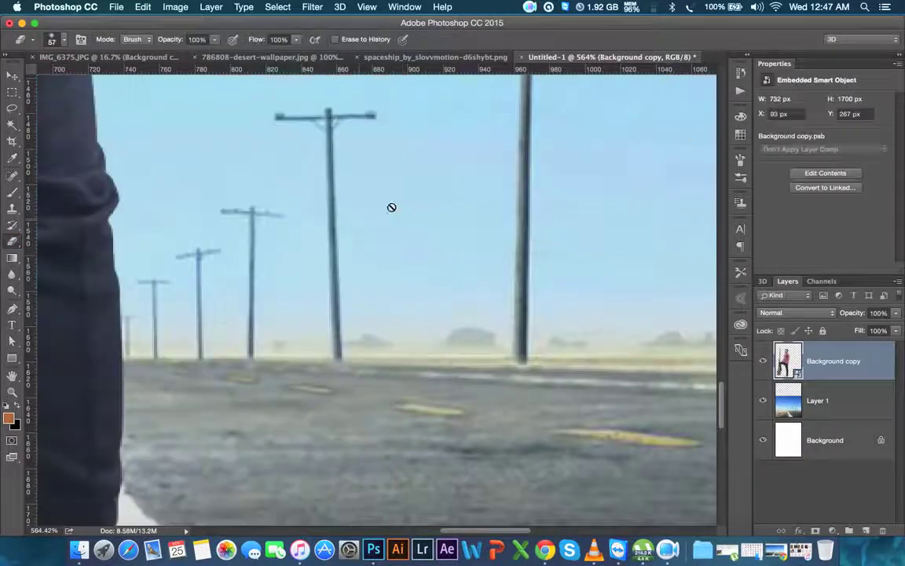
scroll(361, 220, "down", 3)
scroll(358, 228, "down", 3)
scroll(347, 236, "down", 10)
scroll(321, 211, "up", 8)
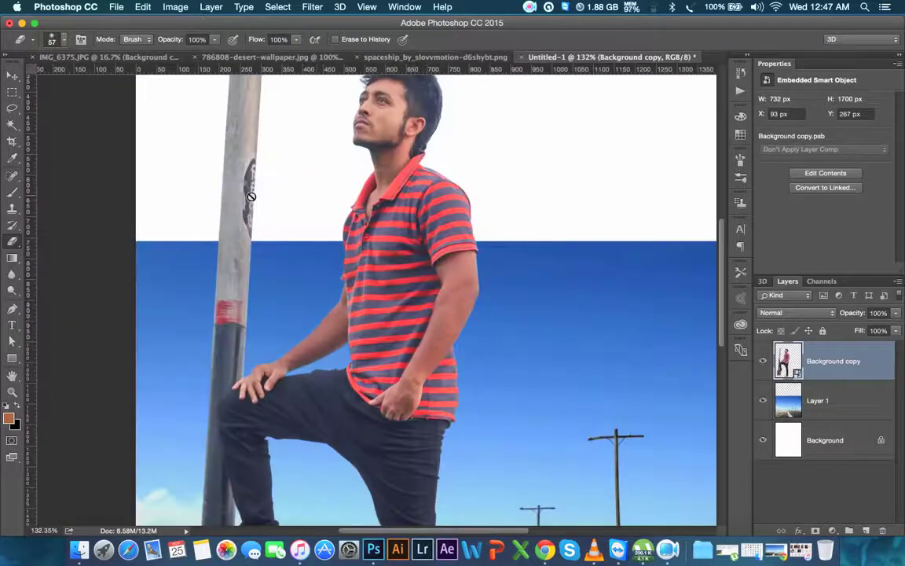
Set the eraser to fully hard at 114 px and rasterize the man's layer
scroll(336, 295, "up", 5)
scroll(336, 294, "left", 3)
right_click(337, 234)
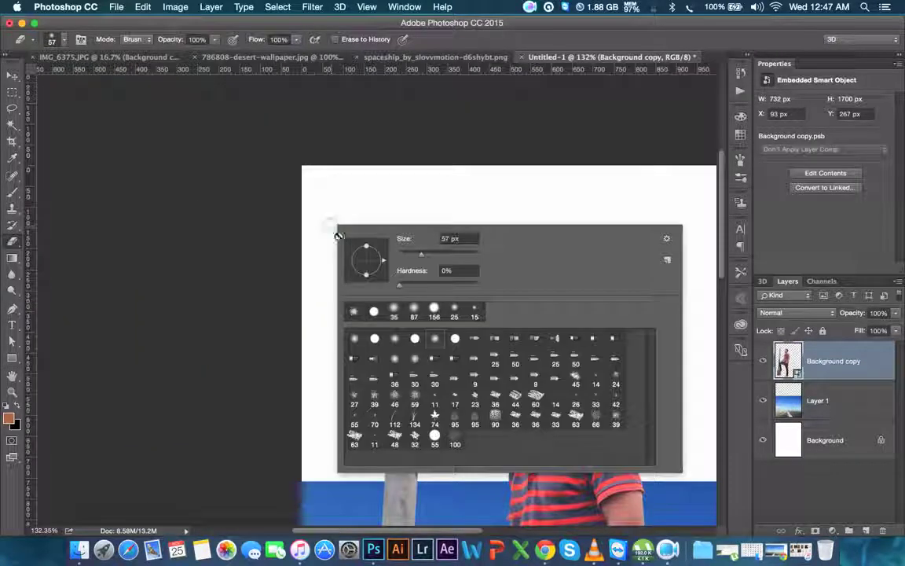
left_click(454, 338)
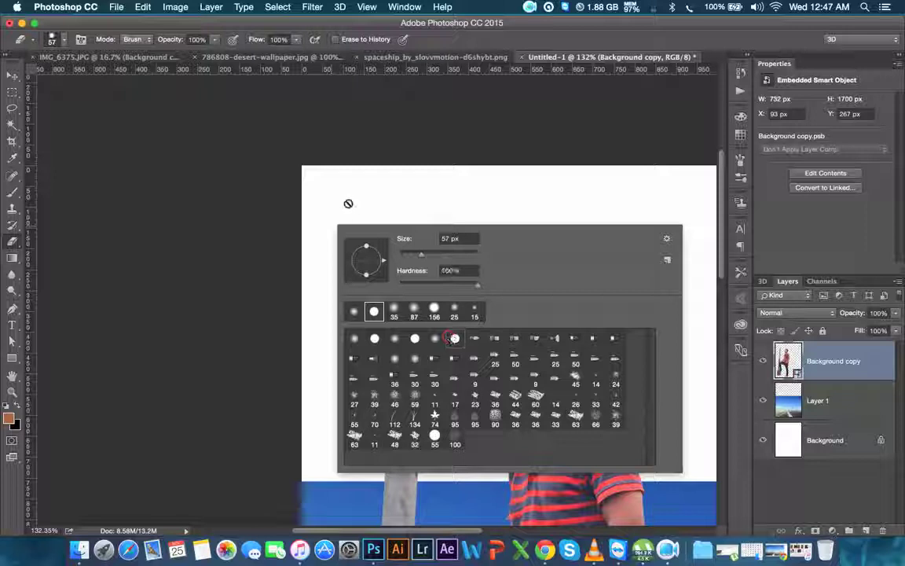
left_click_drag(421, 254, 440, 256)
left_click(328, 174)
left_click(362, 192)
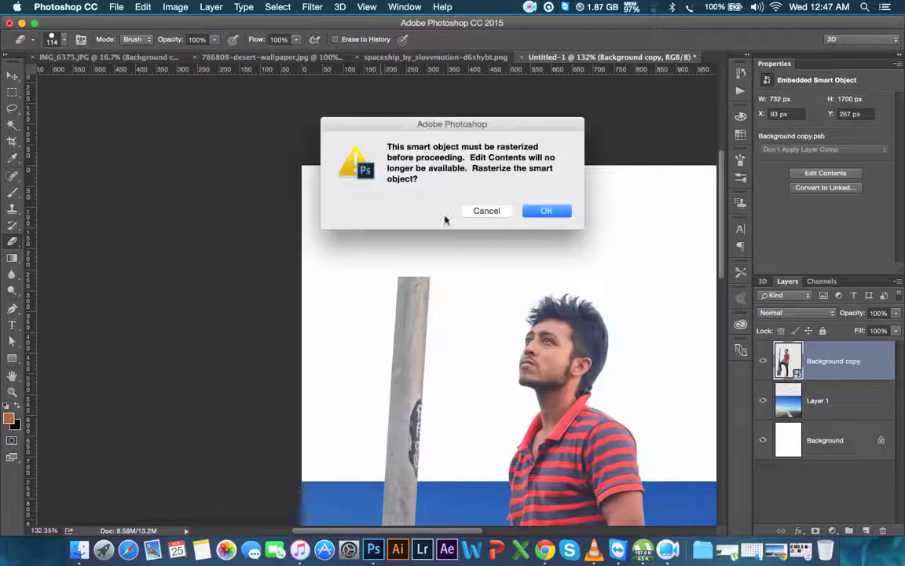
left_click(542, 210)
Erase the pole top with its red label down to the knee and clean the knee edge
mouse_move(443, 308)
left_mouse_down()
mouse_move(435, 303)
mouse_move(418, 440)
mouse_move(397, 471)
left_mouse_up()
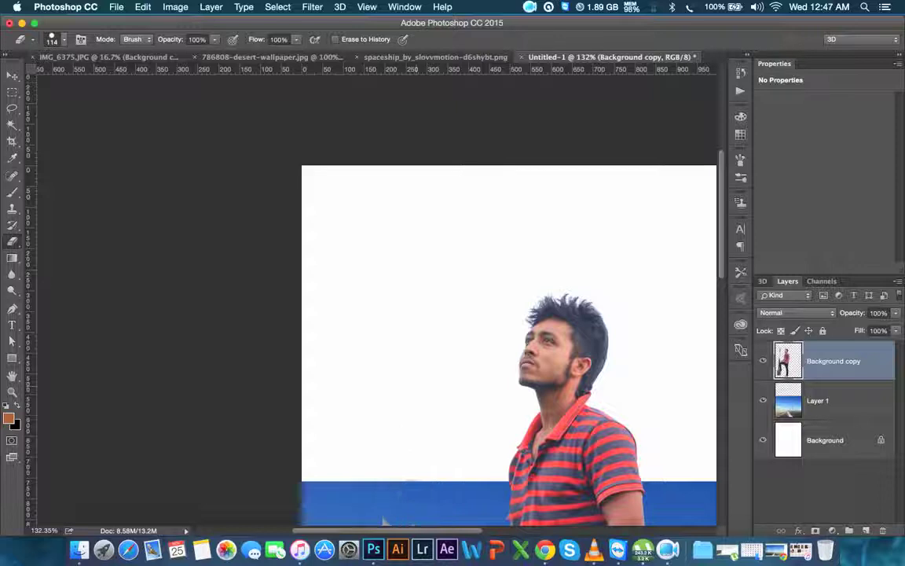
scroll(418, 264, "down", 5)
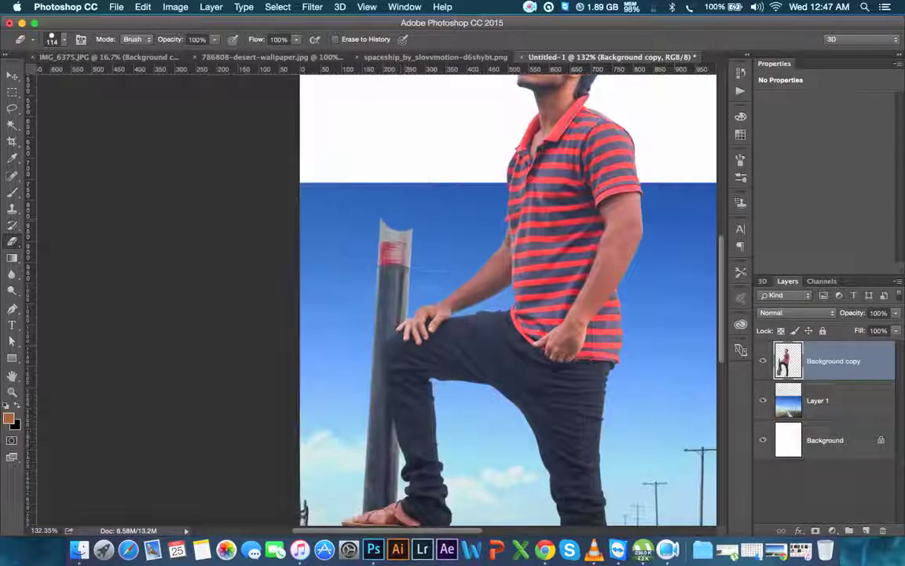
left_click_drag(394, 223, 393, 275)
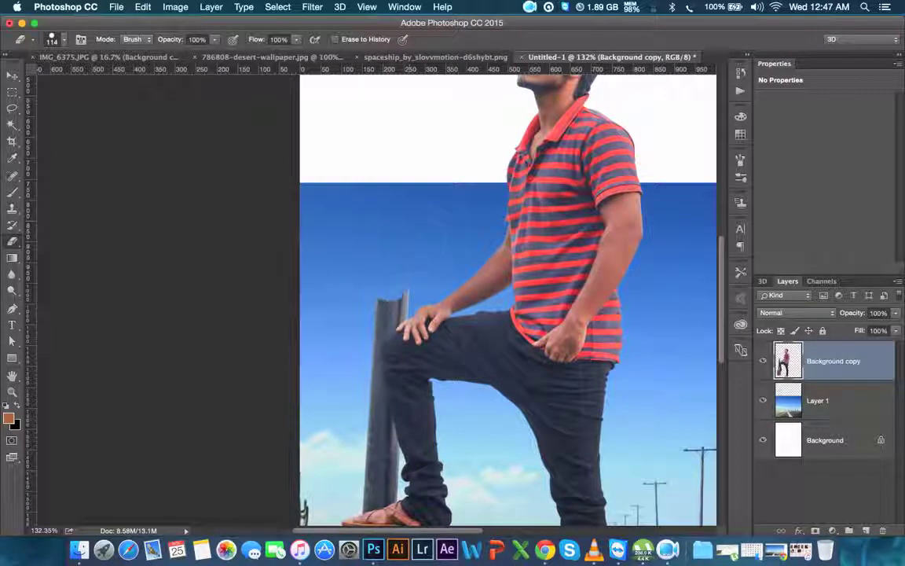
scroll(414, 323, "up", 2)
scroll(424, 354, "up", 1)
scroll(426, 395, "up", 1)
left_click_drag(393, 212, 365, 209)
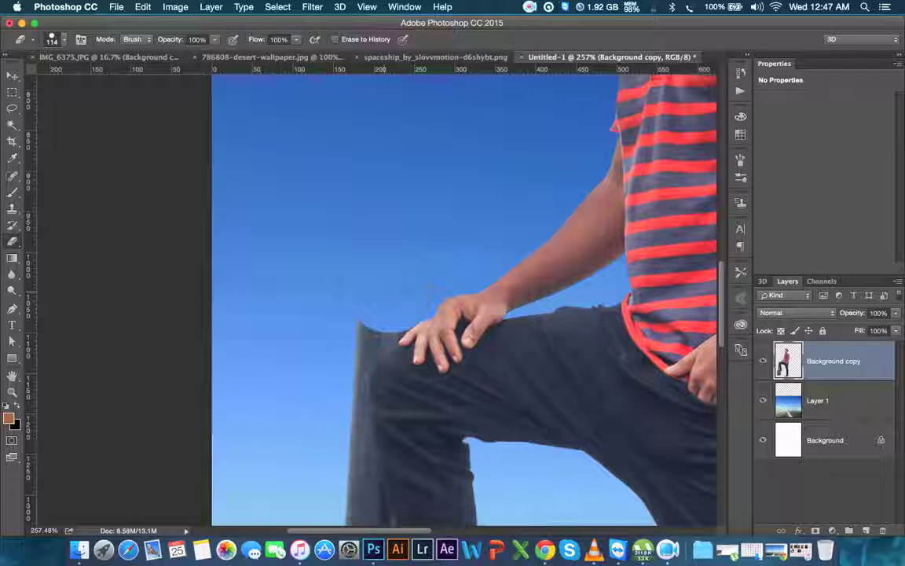
left_click_drag(360, 328, 405, 343)
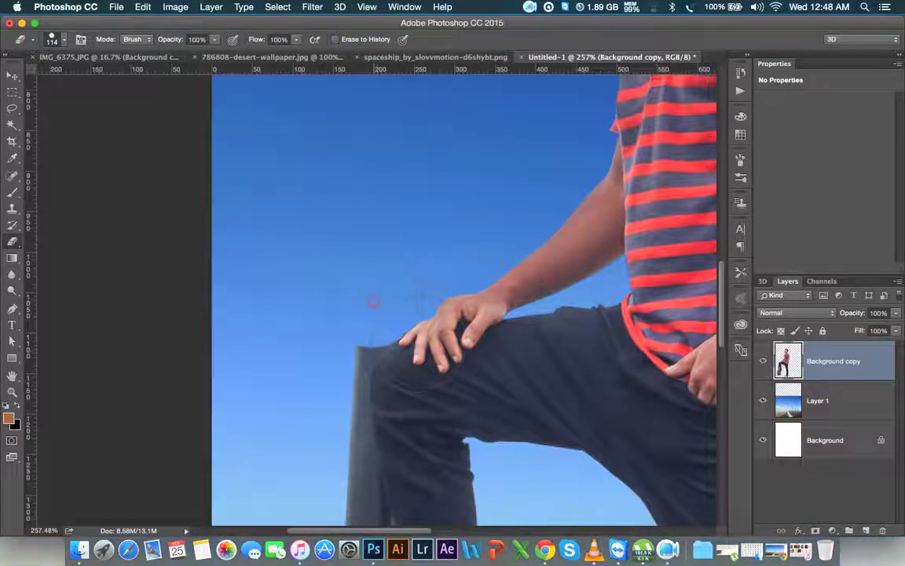
left_click_drag(358, 344, 402, 347)
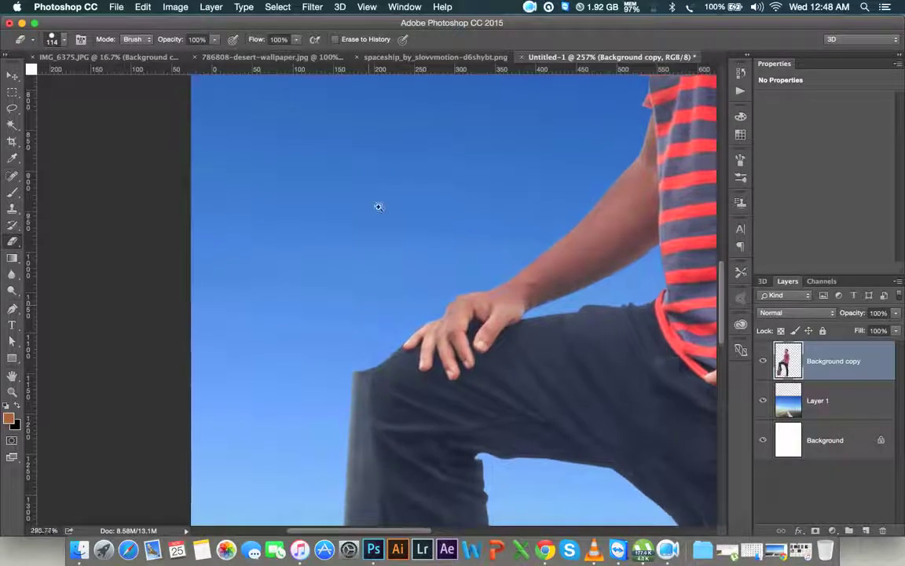
left_click_drag(410, 289, 420, 149)
scroll(420, 299, "down", 5)
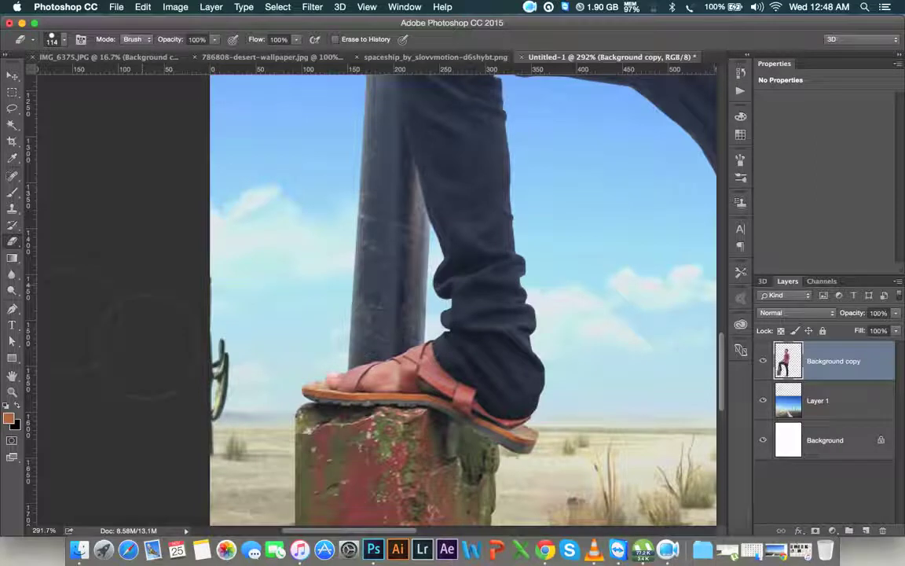
Trace a Pen path around the pole from the toe, along the sandal strap, up the leg edge
left_click(12, 307)
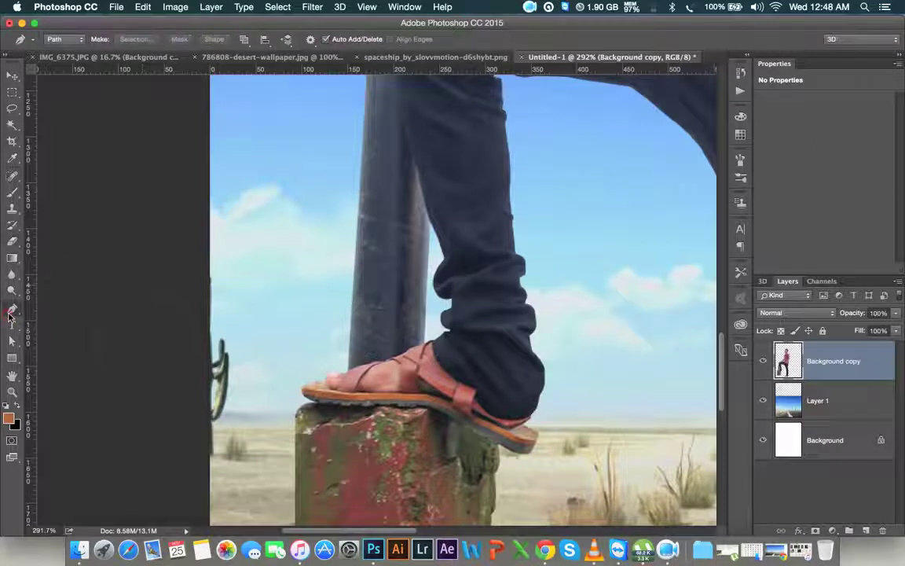
left_click(346, 374)
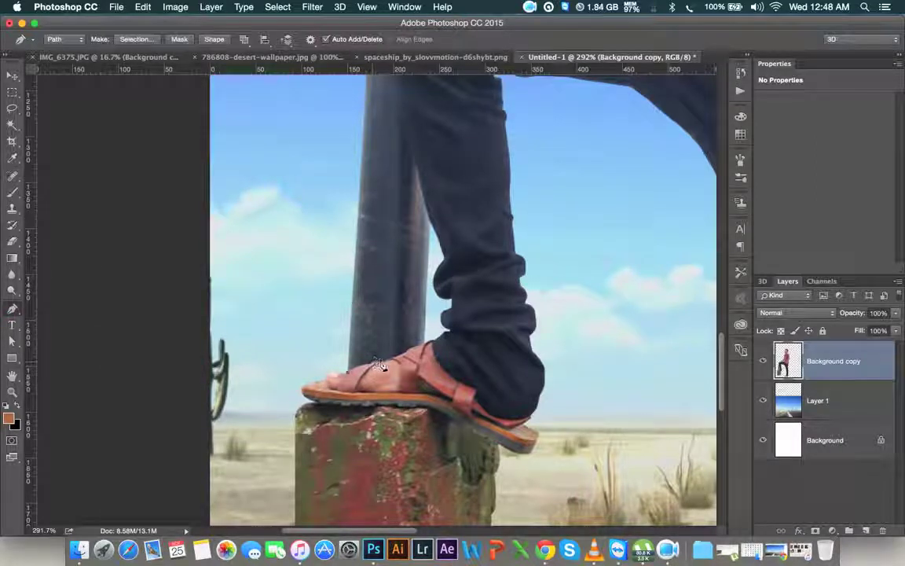
left_click_drag(377, 365, 397, 361)
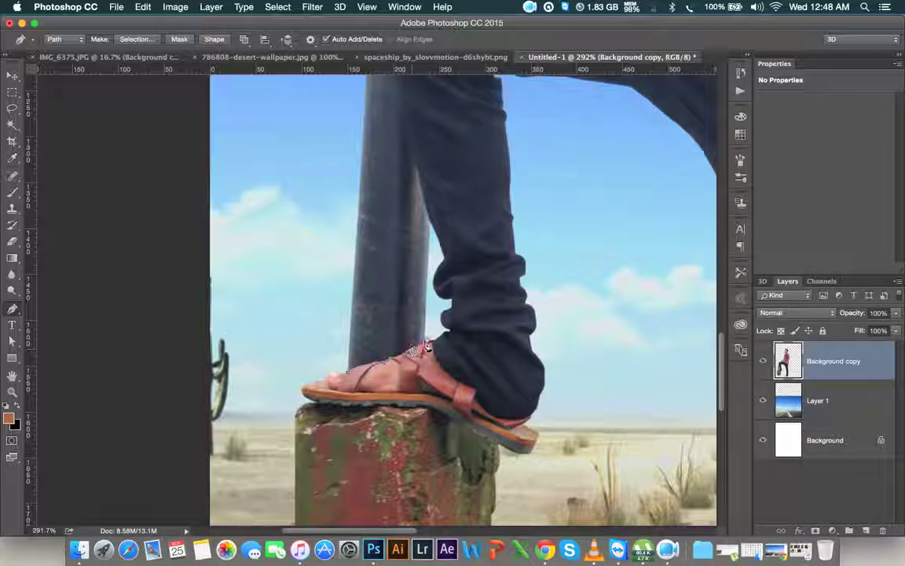
left_click(431, 225)
left_click(403, 113)
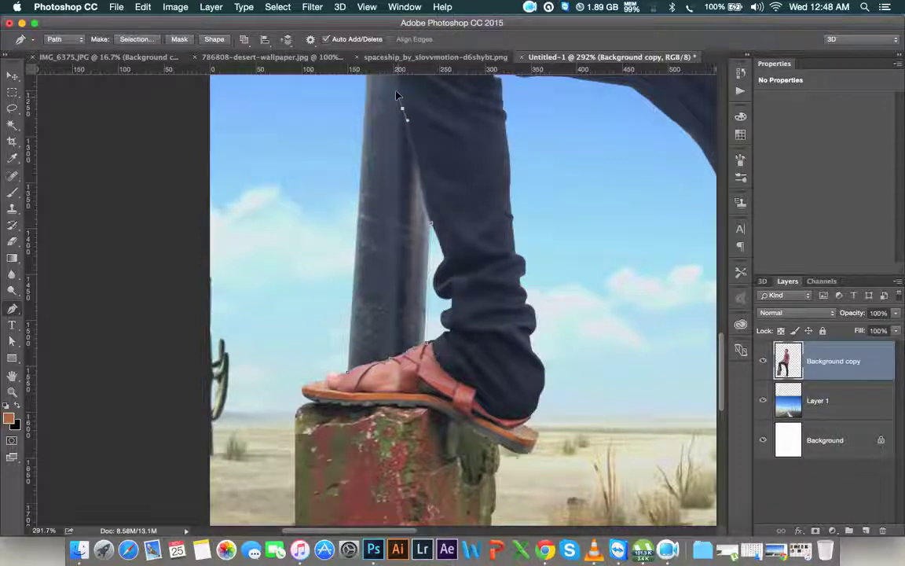
scroll(397, 95, "up", 3)
scroll(398, 157, "up", 3)
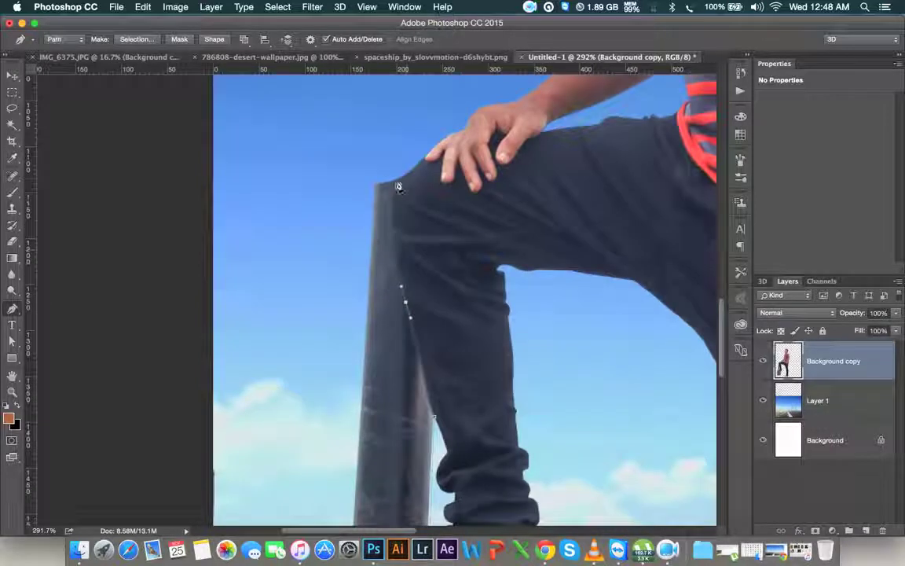
left_click_drag(400, 180, 415, 157)
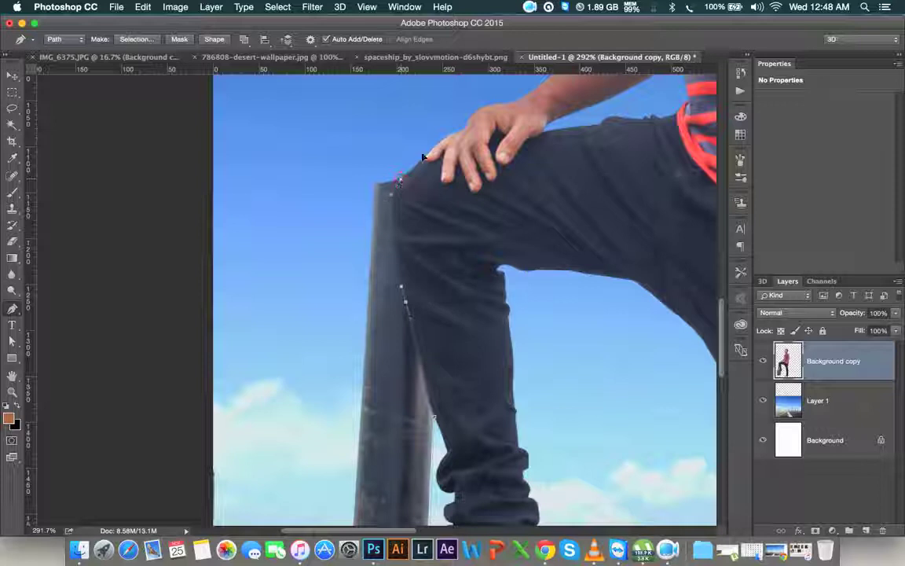
left_click(401, 181, "alt")
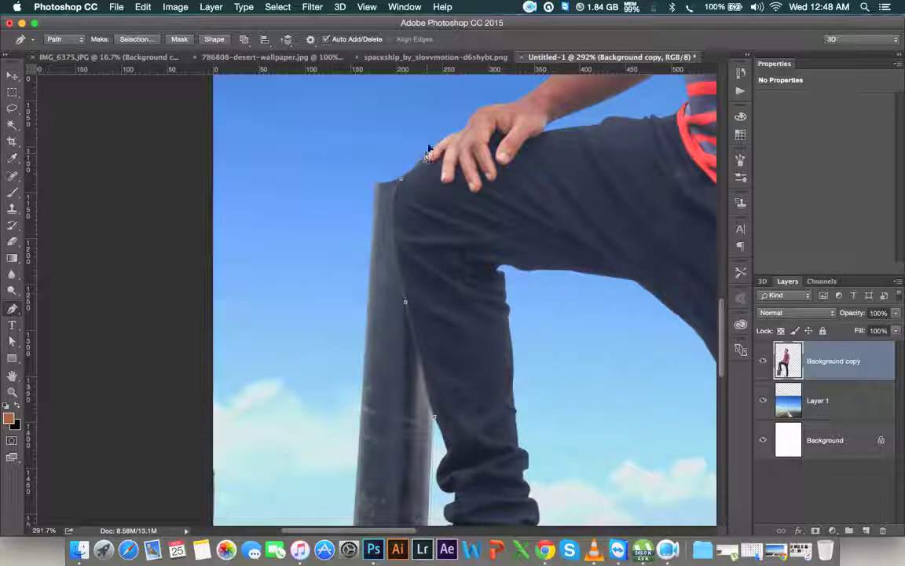
Convert the pole path to a selection, delete it, and zoom out to the whole composite
scroll(295, 259, "down", 5)
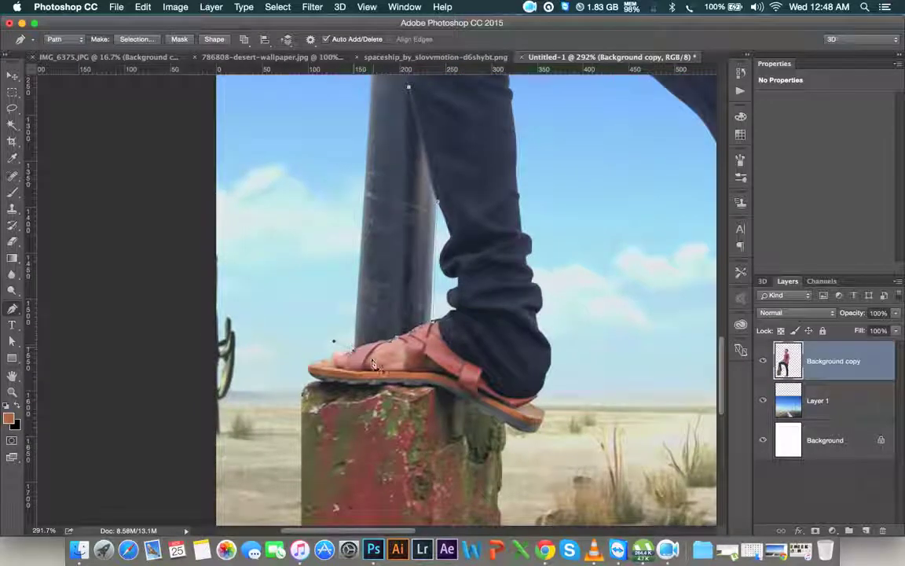
key("ctrl+Return")
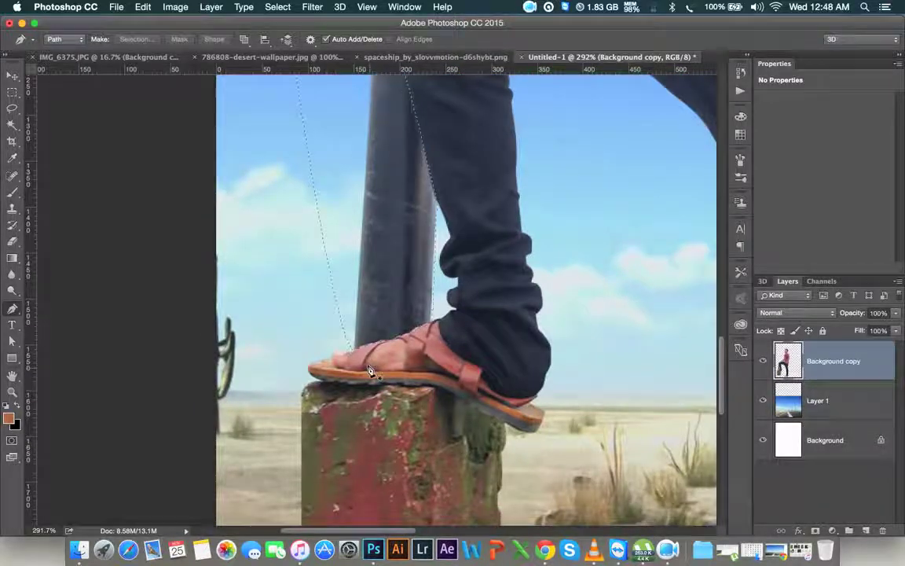
key("Delete")
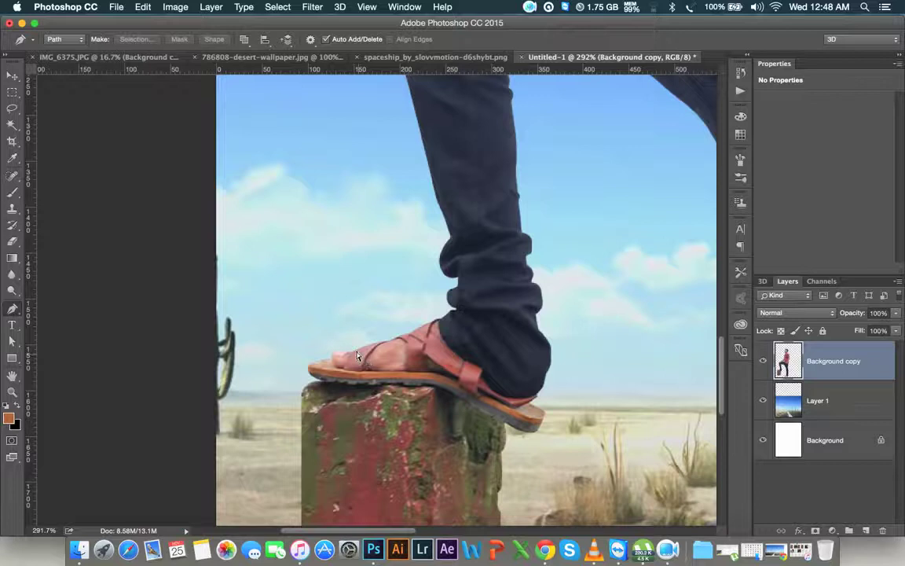
key("super+minus")
key("super+minus")
key("super+minus")
key("super+minus")
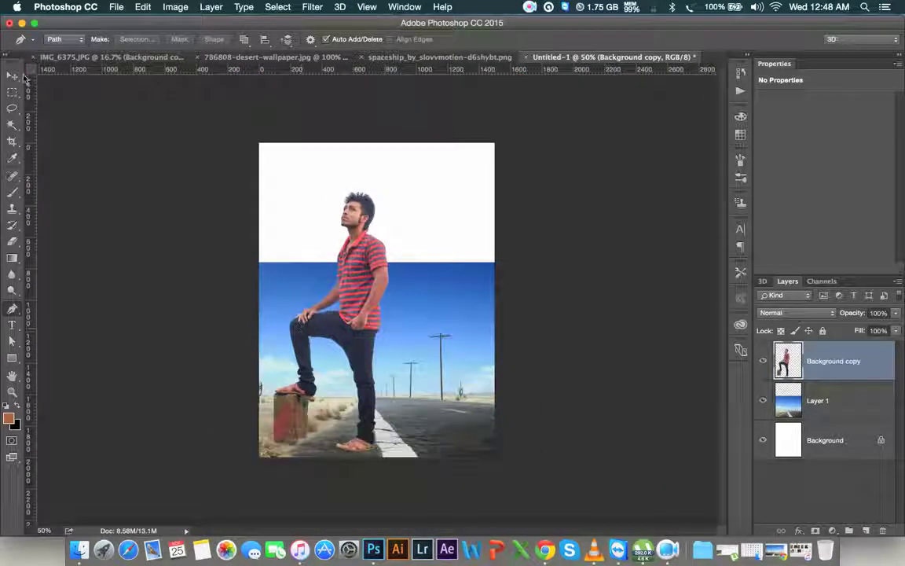
Mirror the desert road Layer 1, then shift Background copy right so the block sits bottom-right
left_click(15, 76)
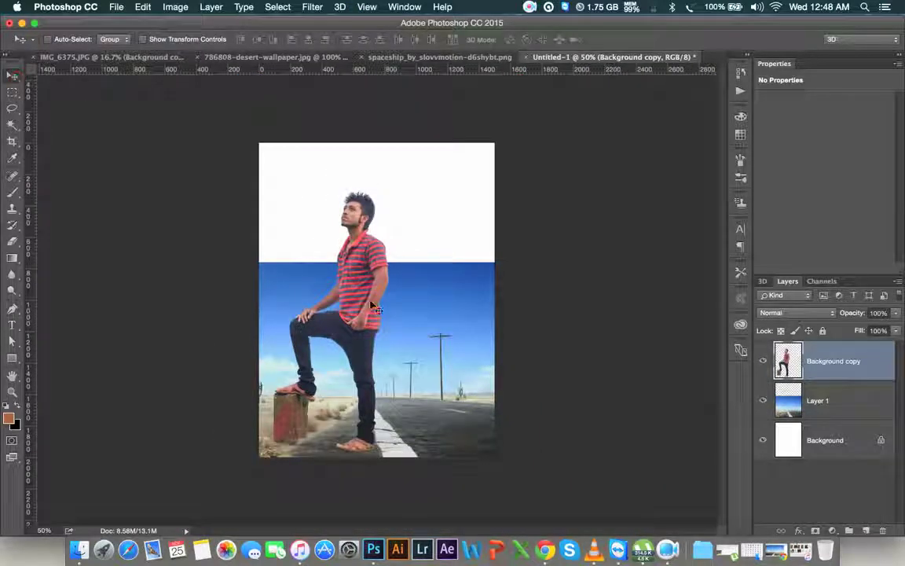
right_click(806, 396)
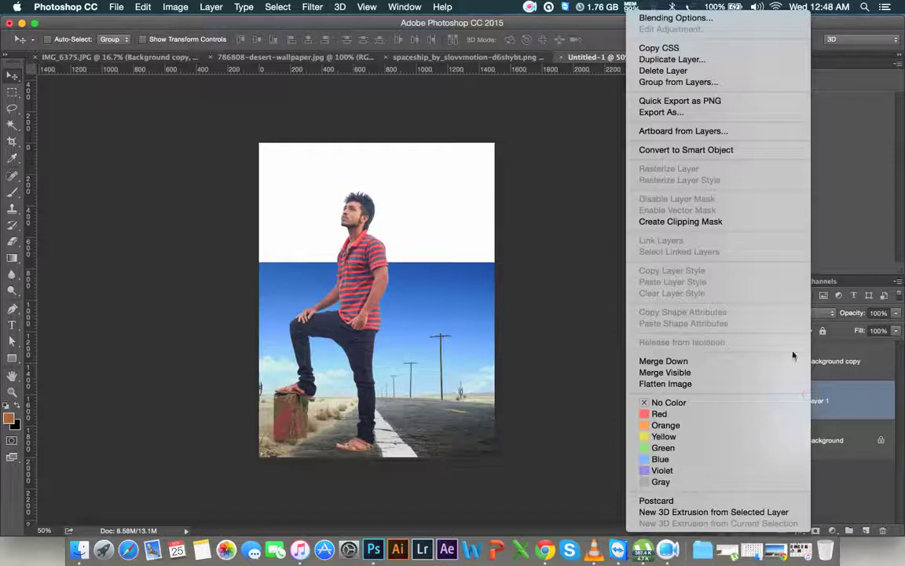
left_click(491, 221)
key("super+t")
right_click(447, 262)
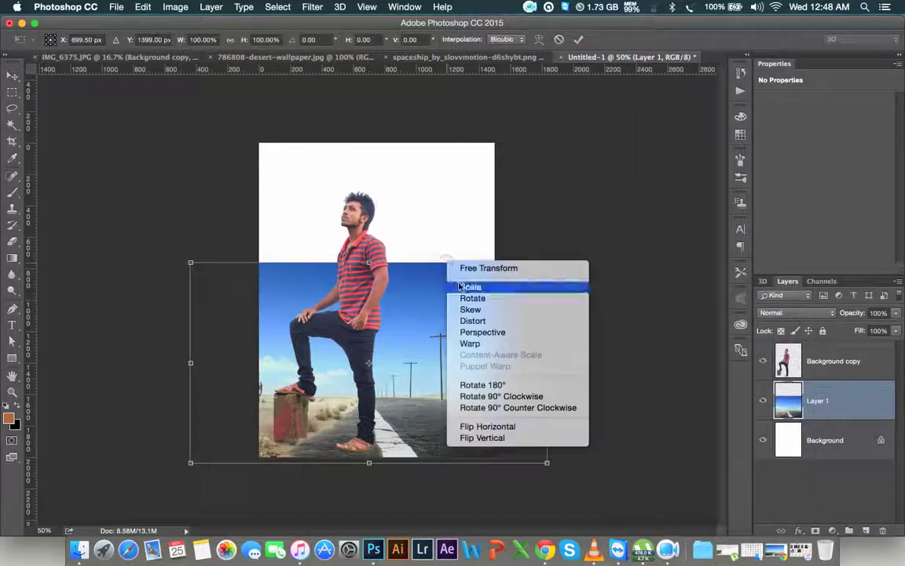
left_click(510, 426)
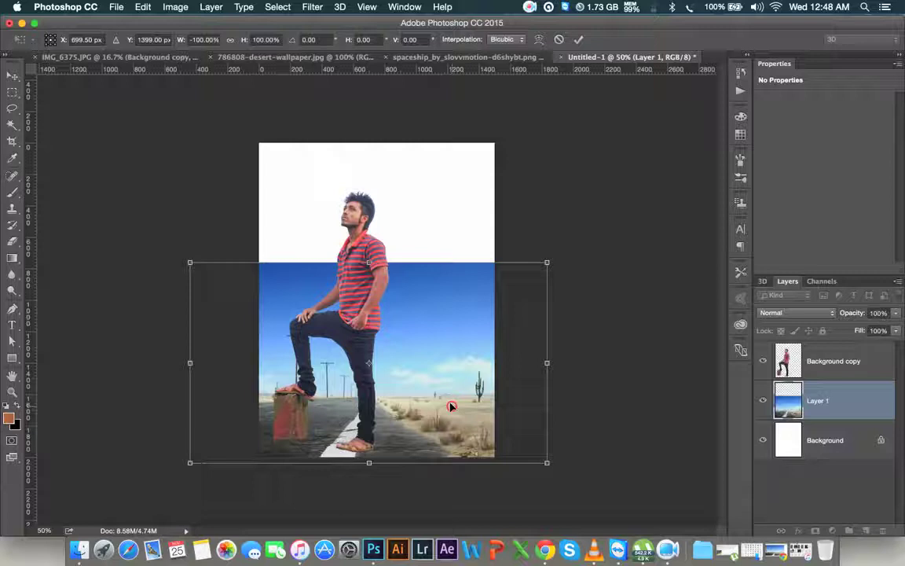
left_click_drag(450, 406, 476, 409)
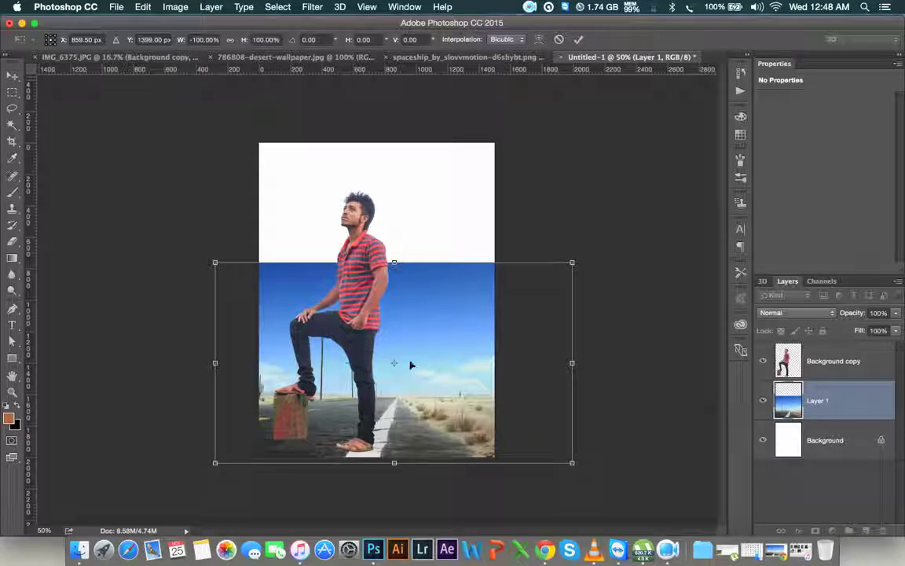
left_click_drag(414, 380, 417, 381)
left_click_drag(366, 370, 335, 369)
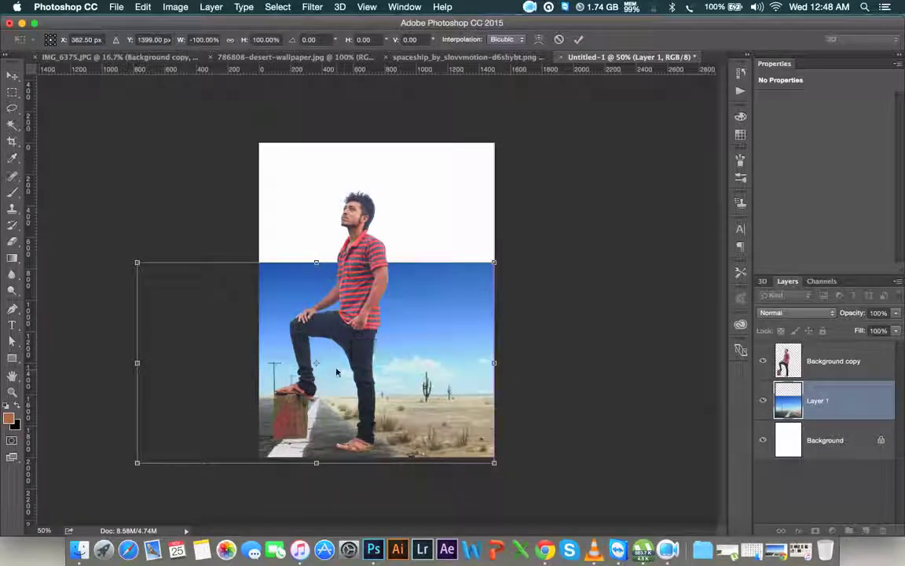
left_click(578, 39)
left_click(835, 365)
mouse_move(382, 375)
left_mouse_down()
mouse_move(465, 363)
mouse_move(472, 401)
mouse_move(471, 388)
mouse_move(451, 384)
mouse_move(470, 392)
left_mouse_up()
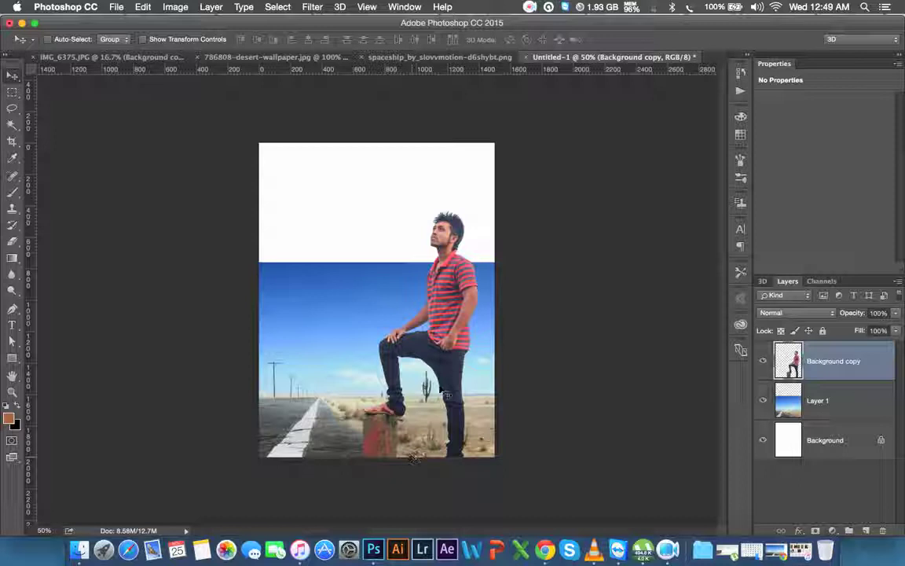
Rescale the man and red block to about 87.7% and commit them on the sand beside the road
left_click_drag(457, 346, 462, 330)
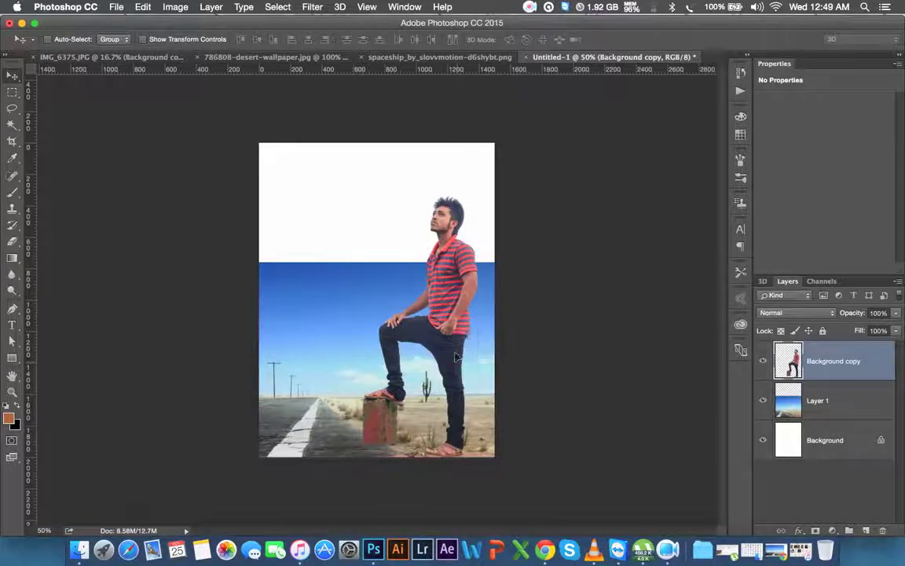
key("ctrl+t")
left_click_drag(481, 186, 469, 224)
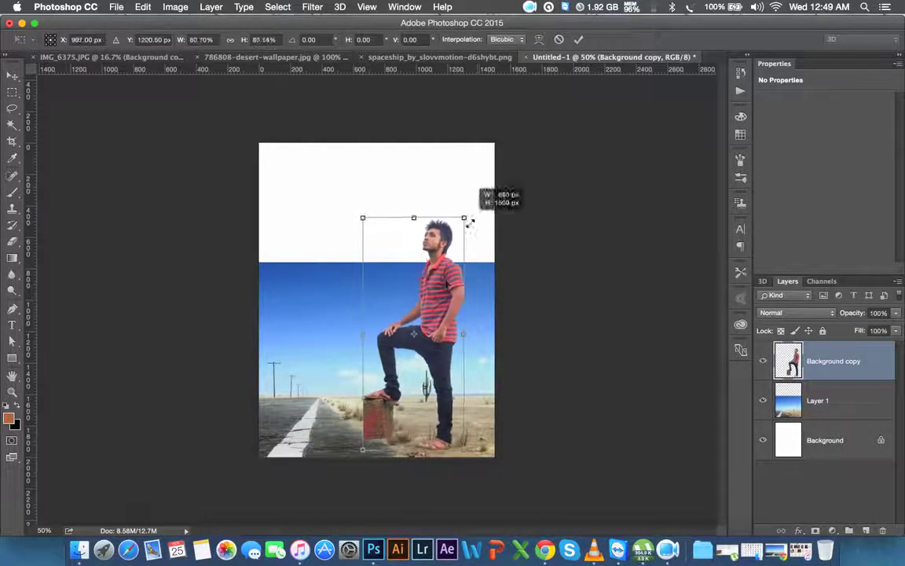
left_click_drag(445, 283, 452, 266)
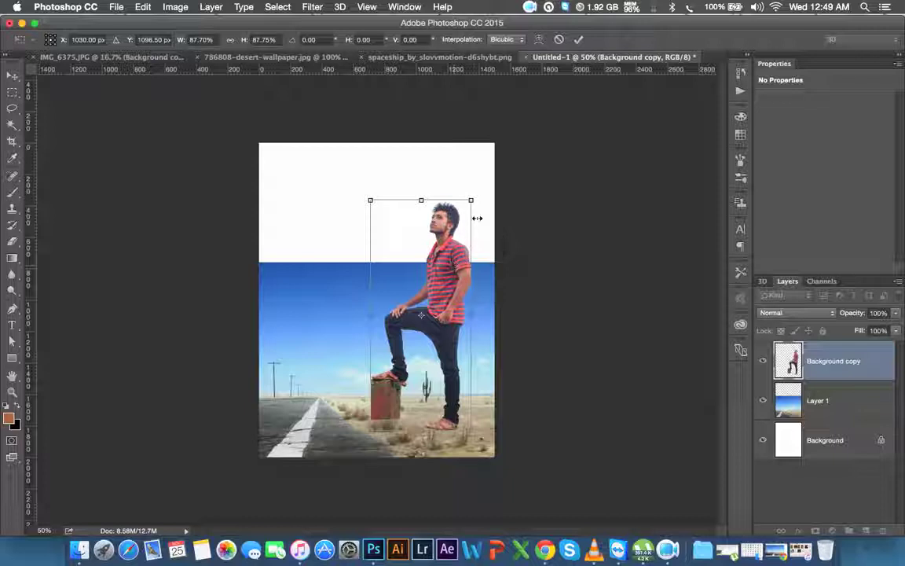
mouse_move(452, 266)
left_mouse_down()
mouse_move(432, 252)
mouse_move(464, 252)
left_mouse_up()
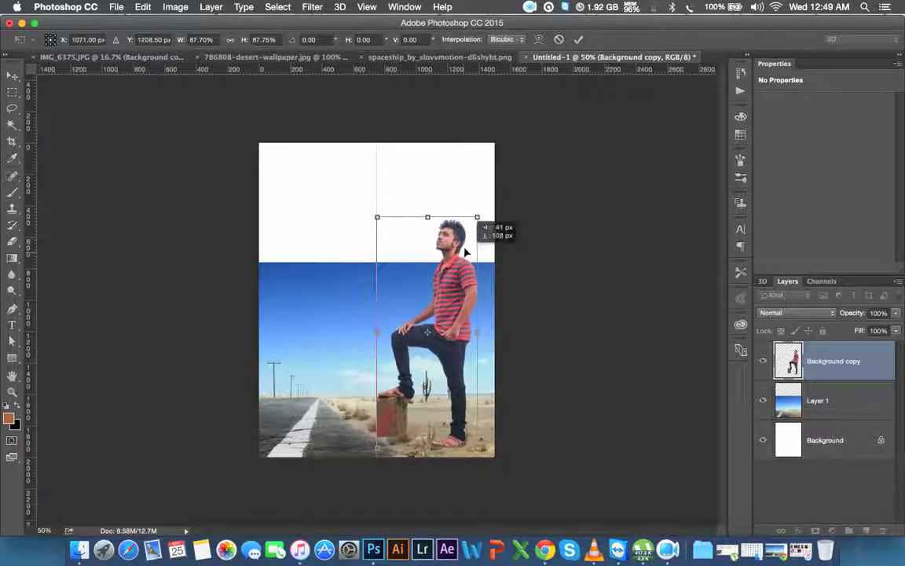
left_click_drag(464, 252, 454, 242)
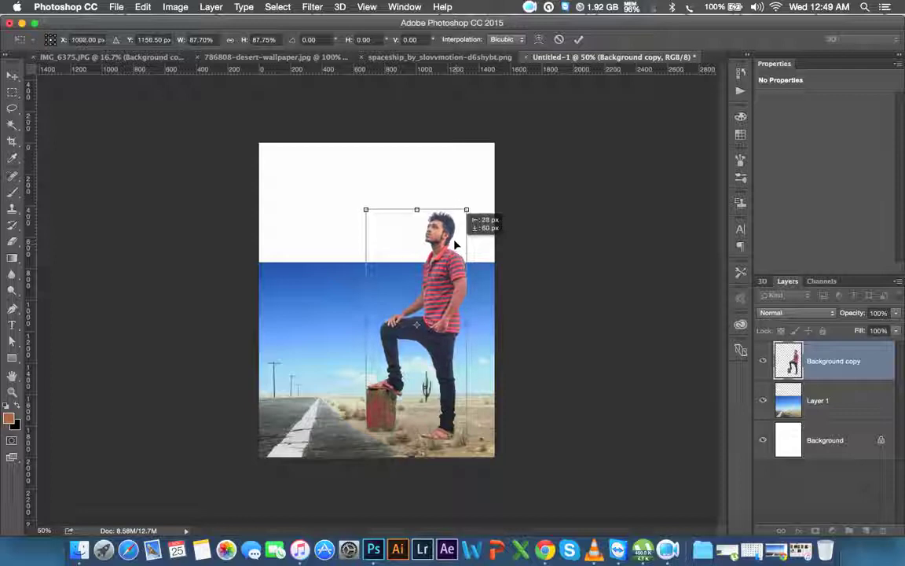
left_click_drag(454, 242, 454, 247)
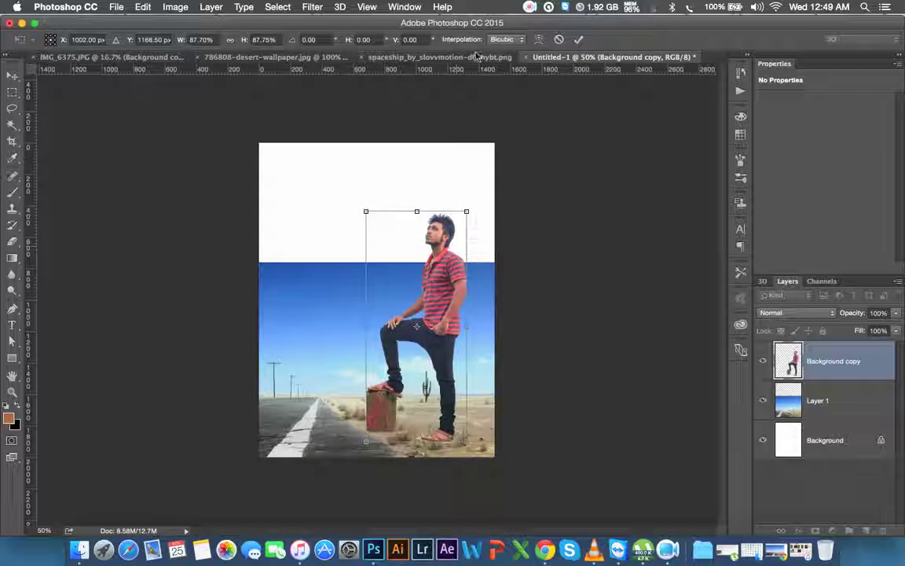
left_click(578, 39)
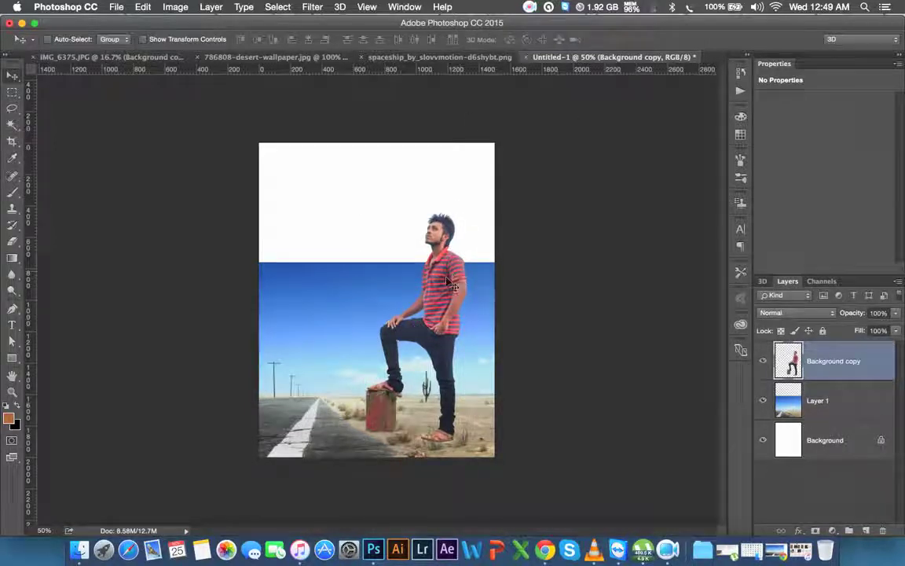
scroll(438, 337, "up", 5)
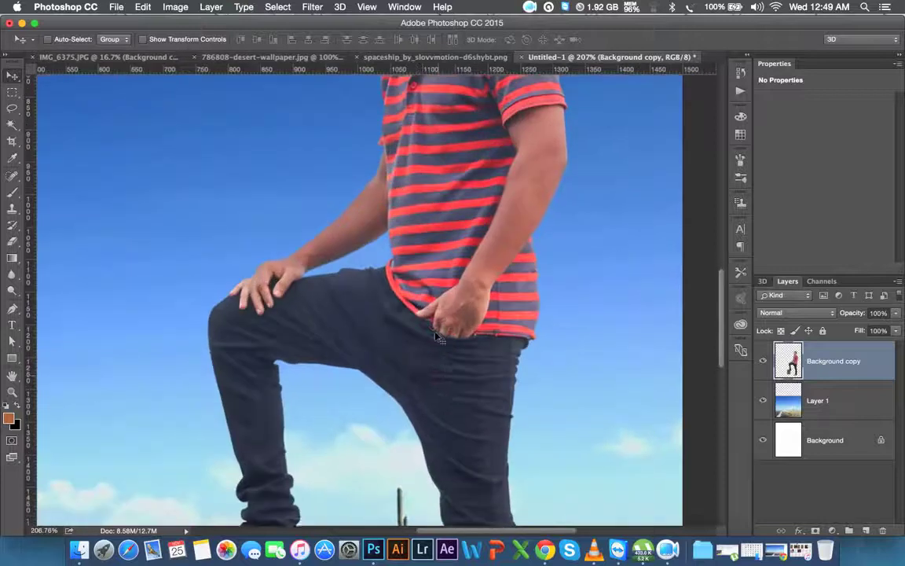
Zoom in on the legs and red block, then add a layer mask to the man's layer
scroll(440, 318, "down", 5)
left_click_drag(438, 308, 439, 244)
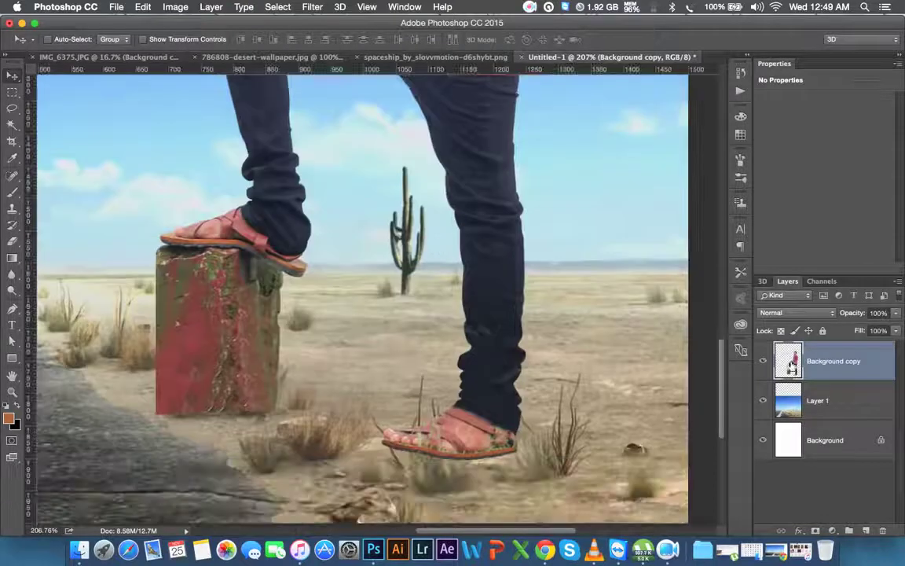
left_click(815, 532)
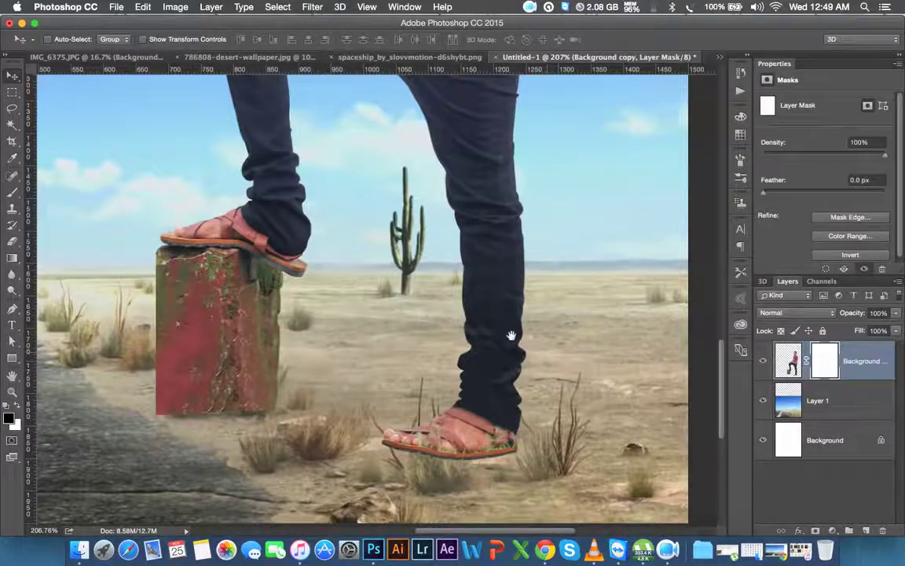
scroll(645, 425, "left", 3)
scroll(645, 425, "down", 2)
Pick a different brush tip and paint a fade over the red block's lower part
left_click(13, 192)
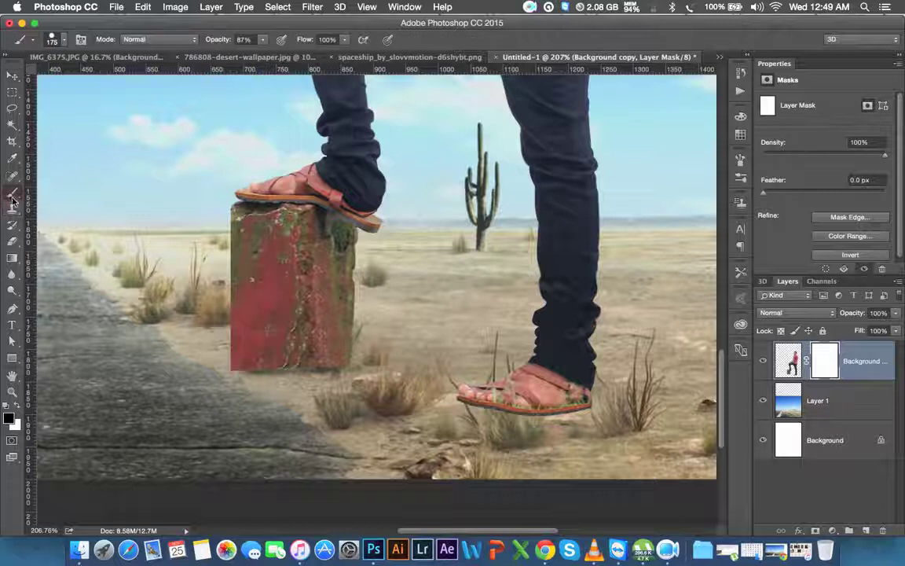
right_click(200, 281)
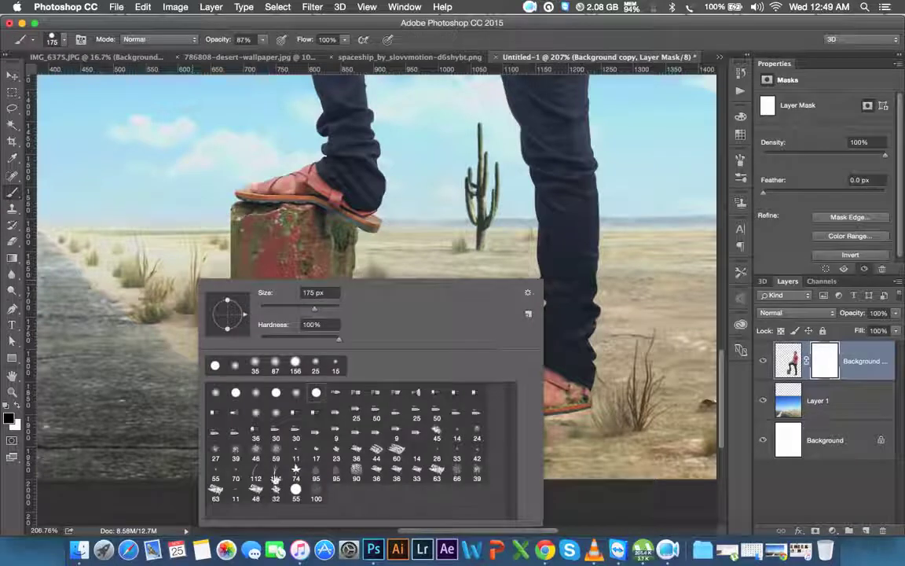
left_click(256, 474)
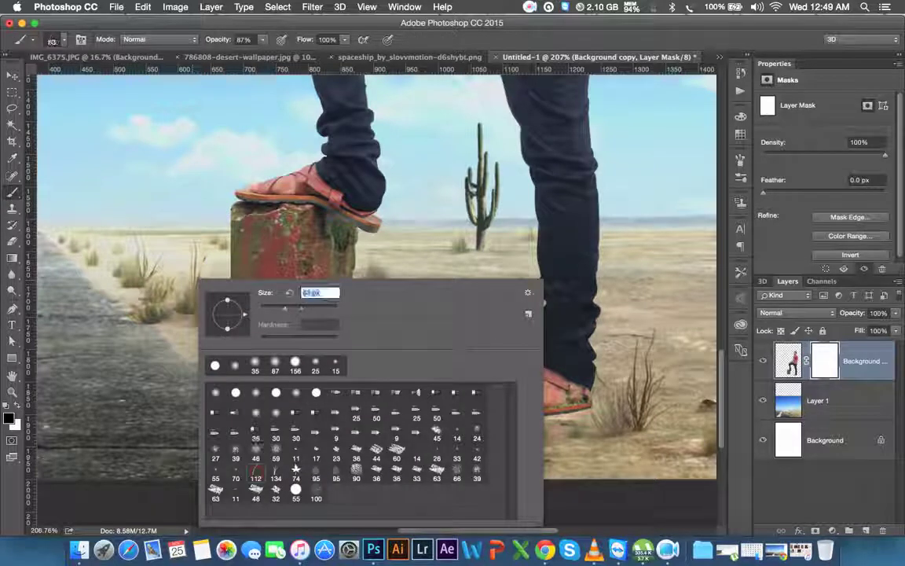
key("Return")
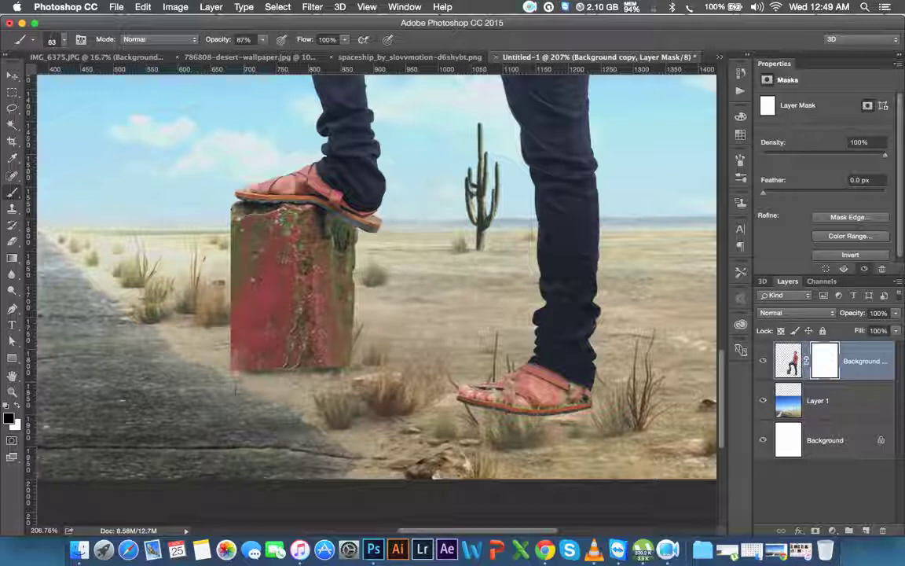
left_click_drag(235, 391, 359, 368)
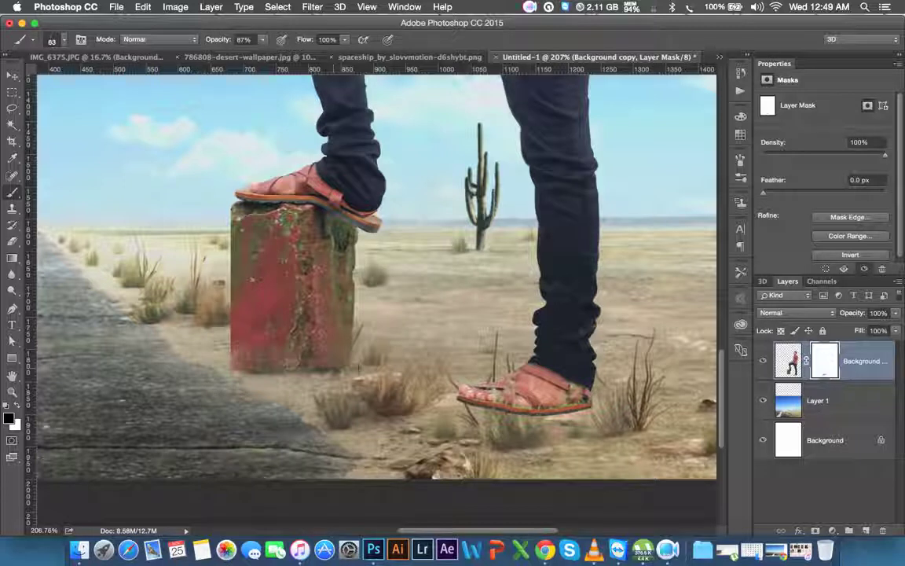
Set the colour to black and mask the block's bottom-left and lower middle behind the grass
left_click(17, 426)
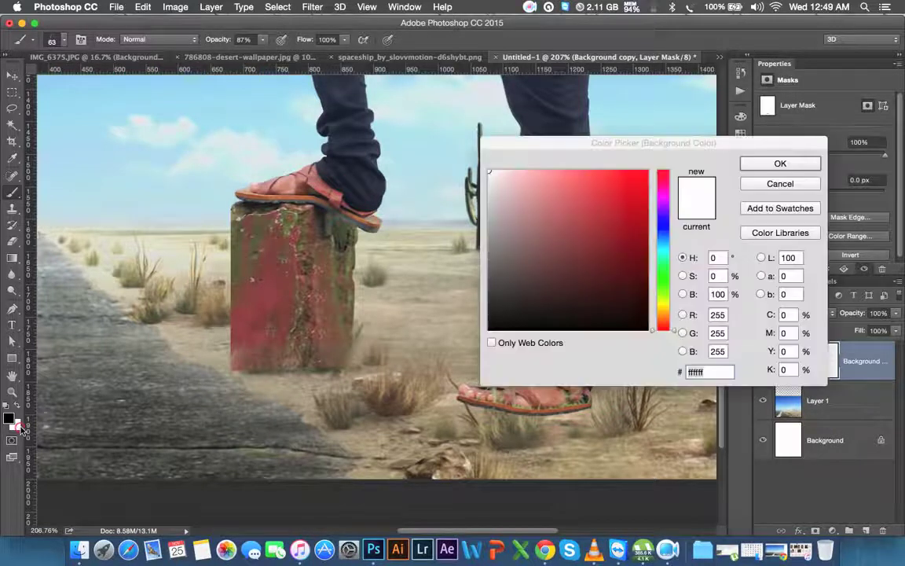
left_click_drag(640, 278, 396, 343)
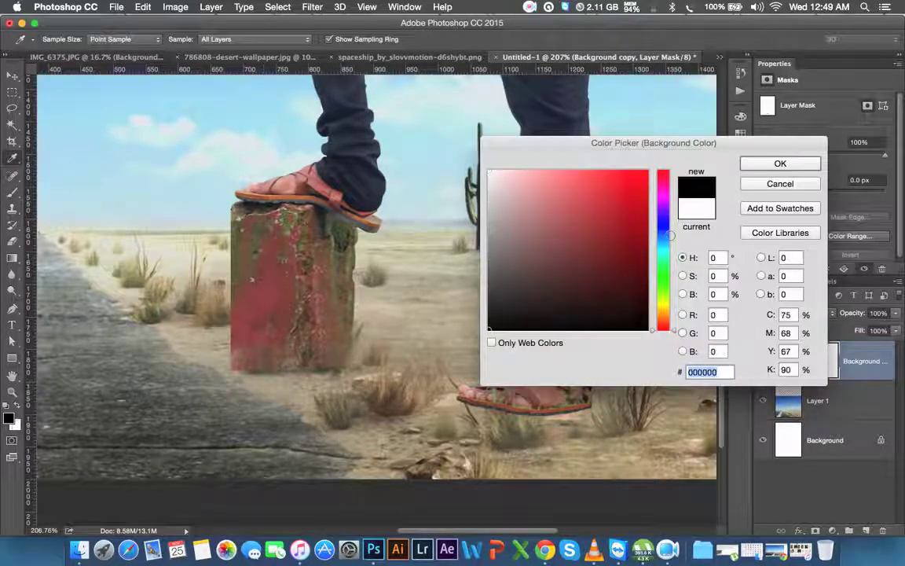
left_click(813, 163)
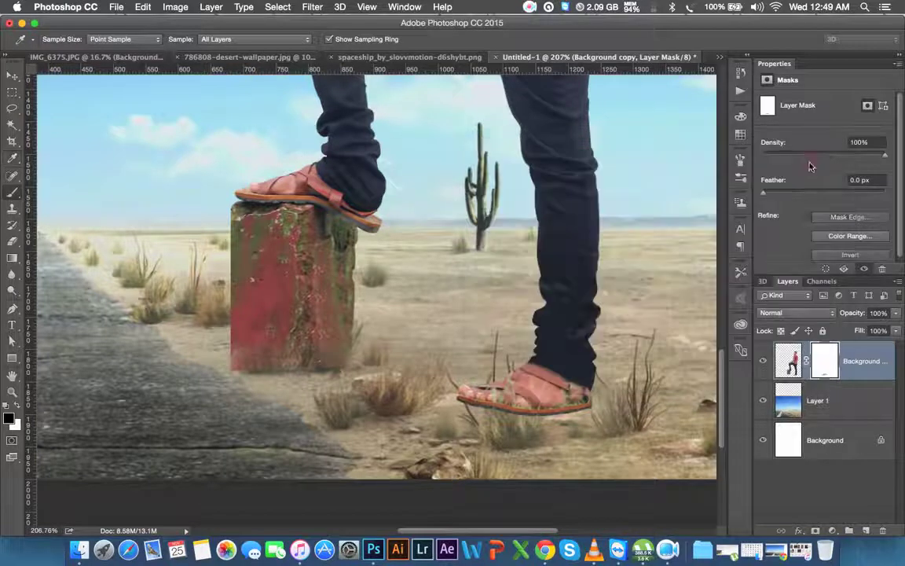
key("b")
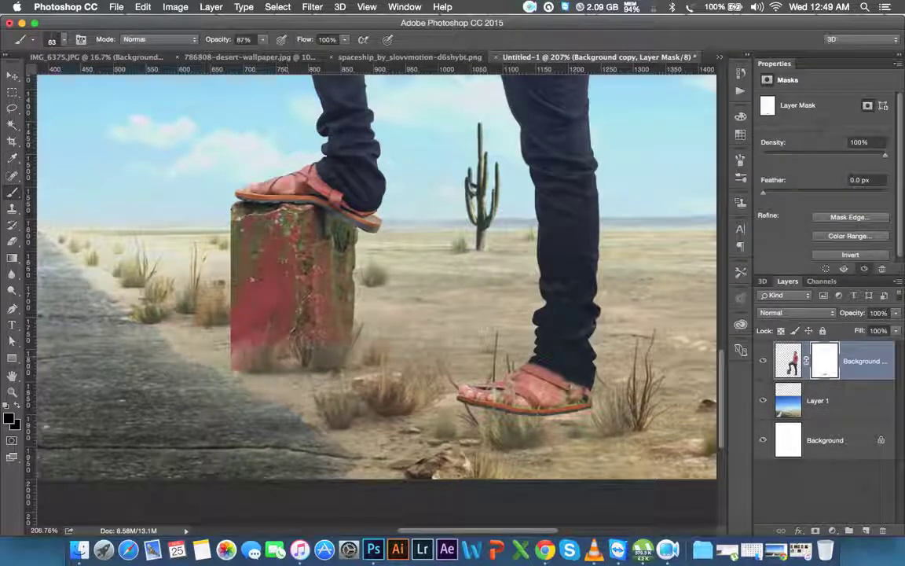
left_click_drag(230, 350, 237, 375)
mouse_move(314, 299)
left_mouse_down()
mouse_move(259, 289)
mouse_move(267, 295)
left_mouse_up()
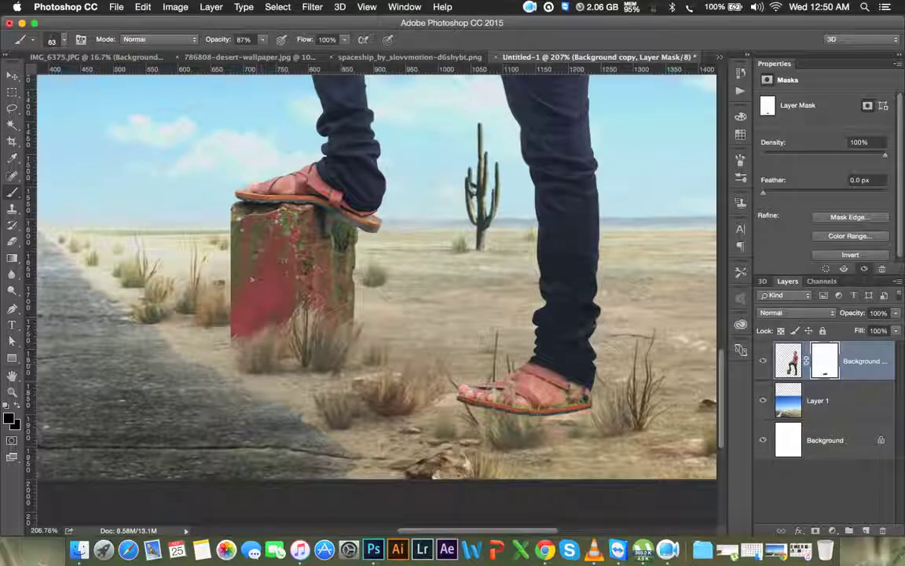
left_click_drag(259, 267, 278, 297)
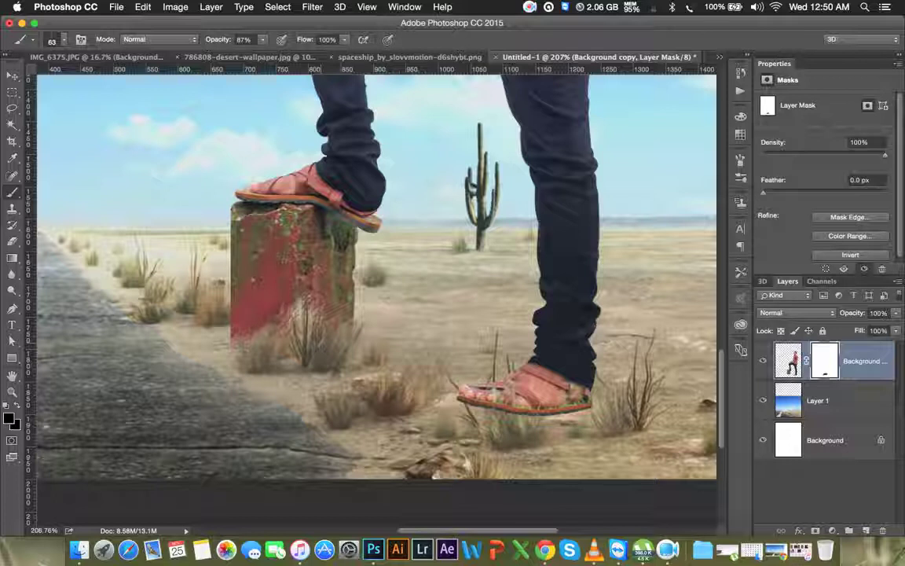
Paint white on the mask to restore small patches of the red block
left_click(17, 405)
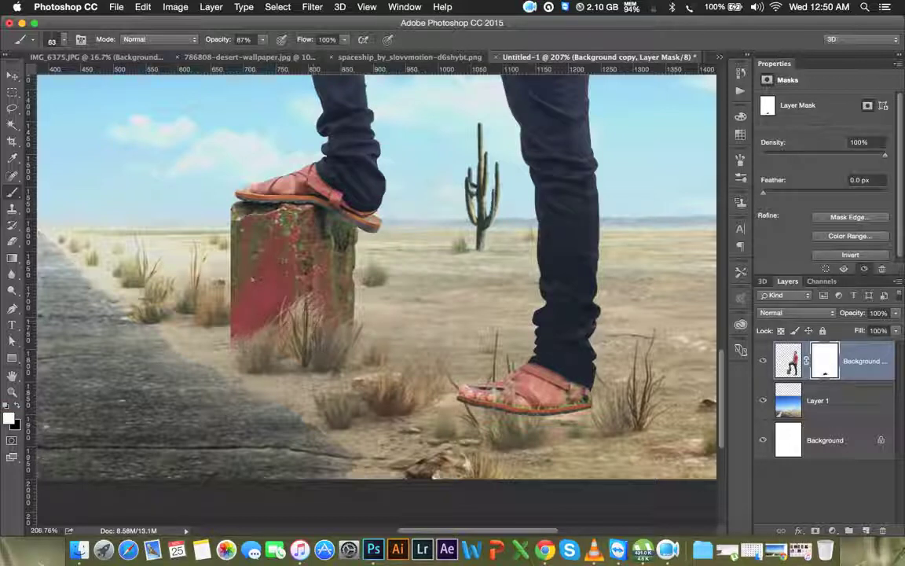
mouse_move(259, 267)
left_mouse_down()
mouse_move(283, 298)
mouse_move(218, 298)
left_mouse_up()
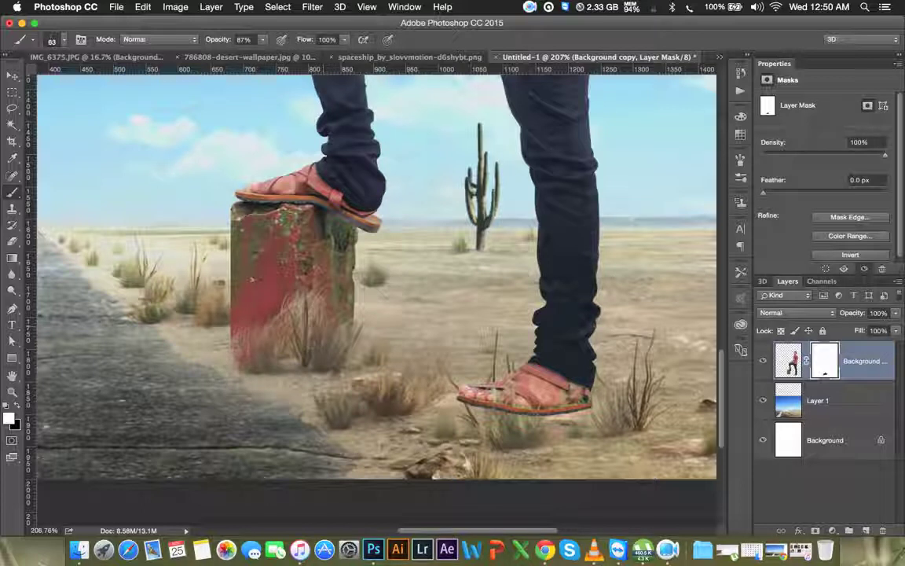
mouse_move(286, 268)
left_mouse_down()
mouse_move(320, 297)
mouse_move(305, 290)
left_mouse_up()
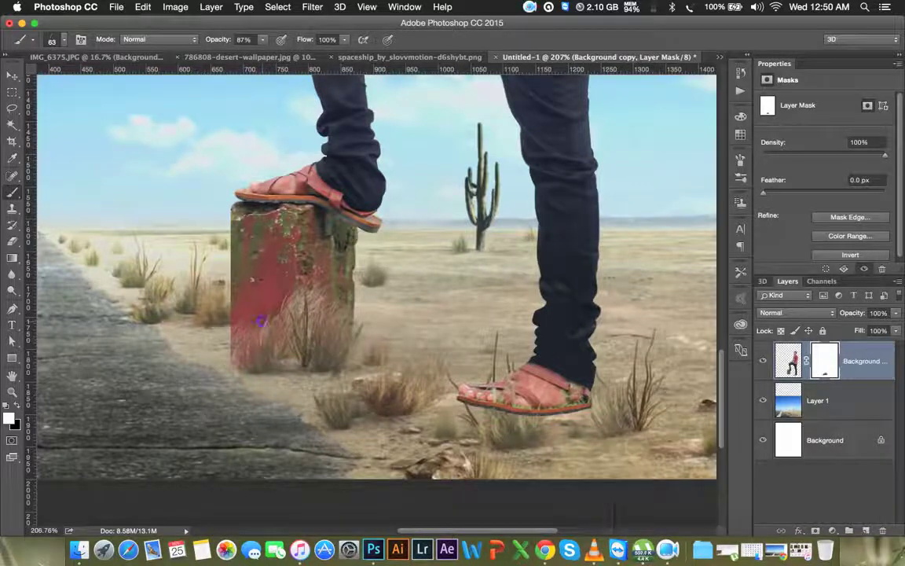
With a smaller brush tip and black, hide the block's lower-left base to reveal grass
right_click(253, 289)
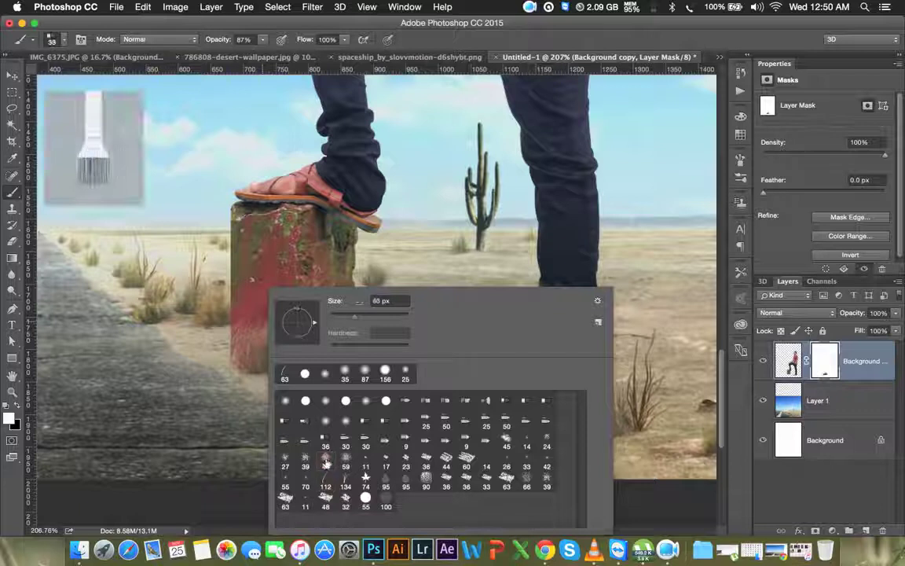
left_click(290, 420)
key("Return")
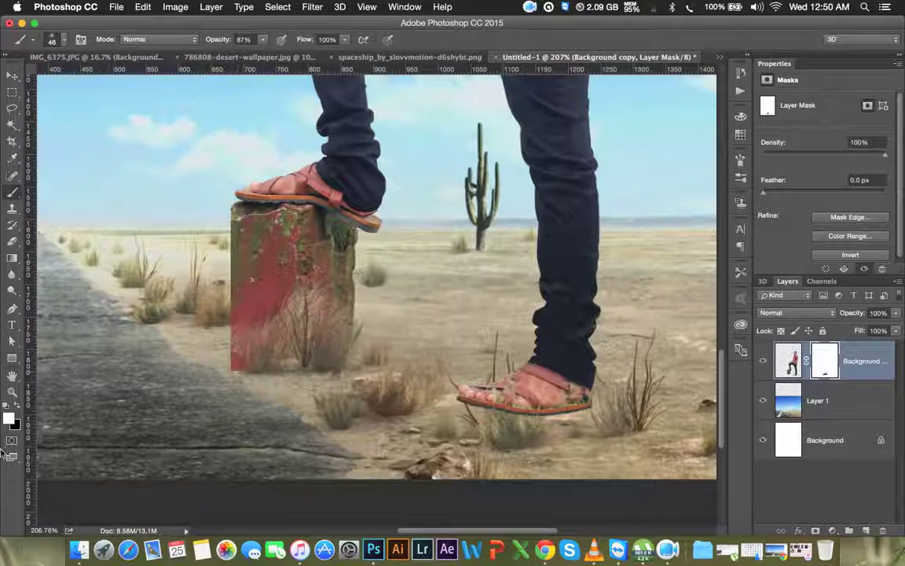
left_click(20, 406)
mouse_move(233, 335)
left_mouse_down()
mouse_move(215, 330)
mouse_move(247, 330)
left_mouse_up()
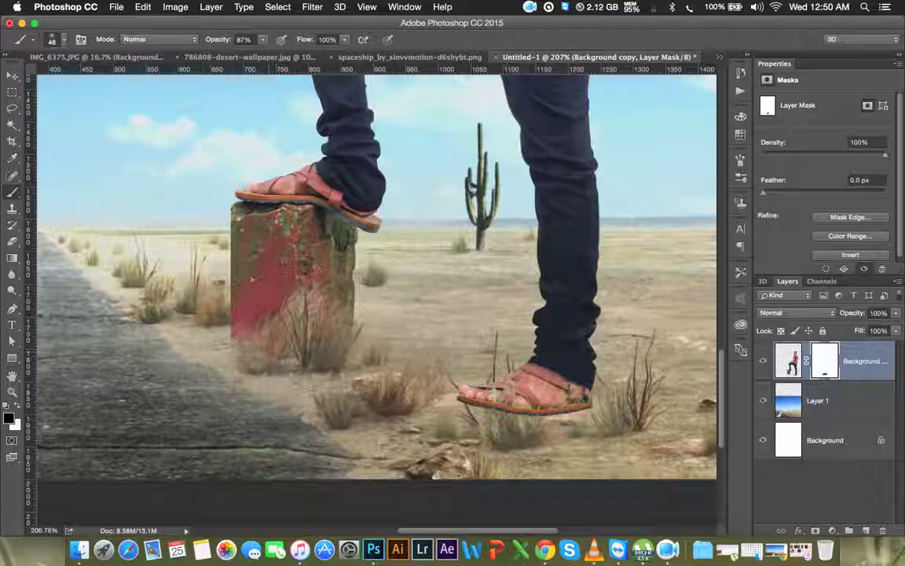
Set the brush to a soft round tip with 0% hardness at 105 px
right_click(339, 340)
left_click(401, 466)
left_click(420, 374)
left_click(445, 316)
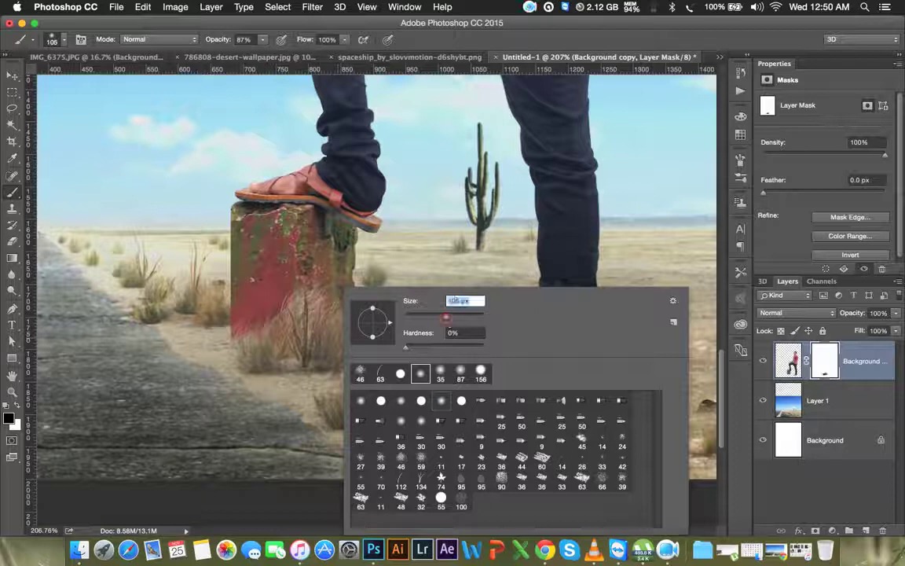
key("Return")
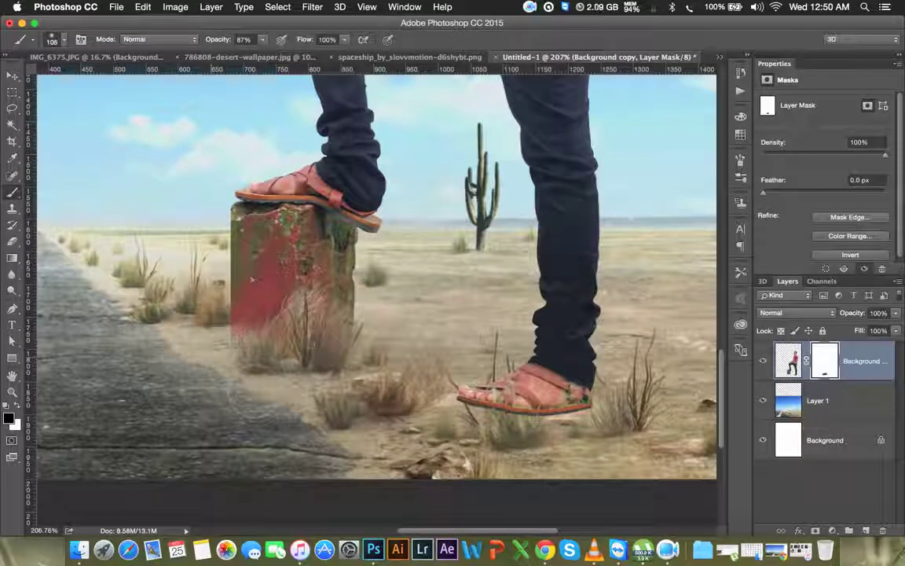
scroll(373, 274, "down", 3)
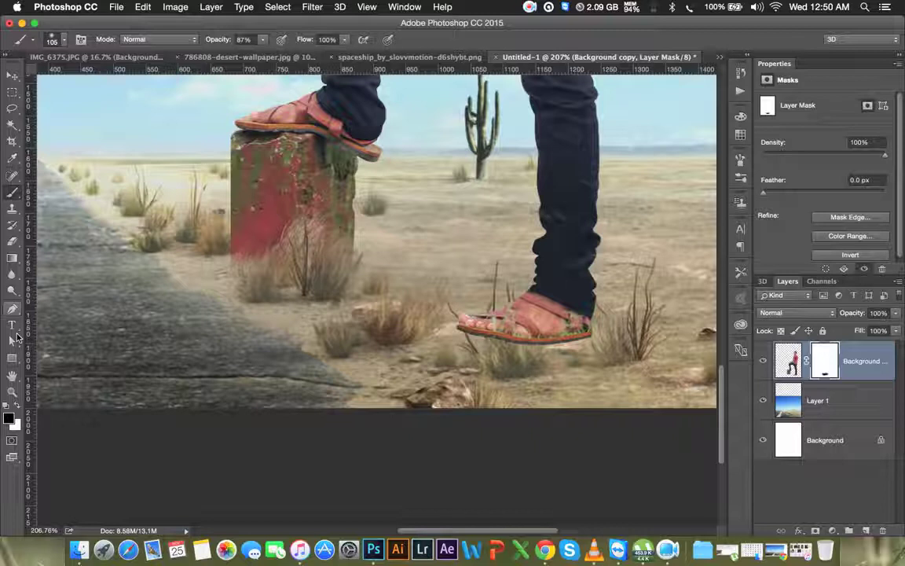
Mask the sandal's toe with a 48 px brush so the grass overlaps it, then pick a 63 px tip
right_click(373, 290)
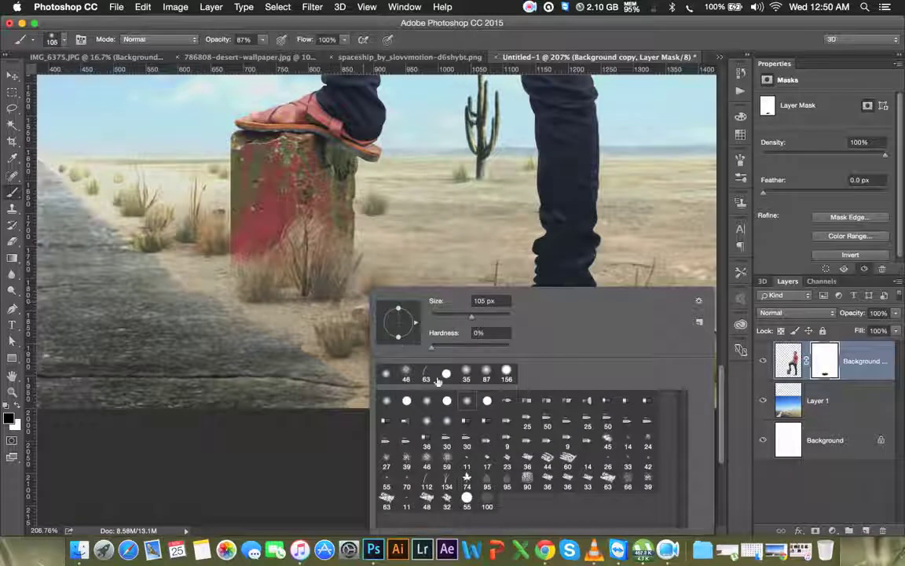
left_click(406, 374)
key("Return")
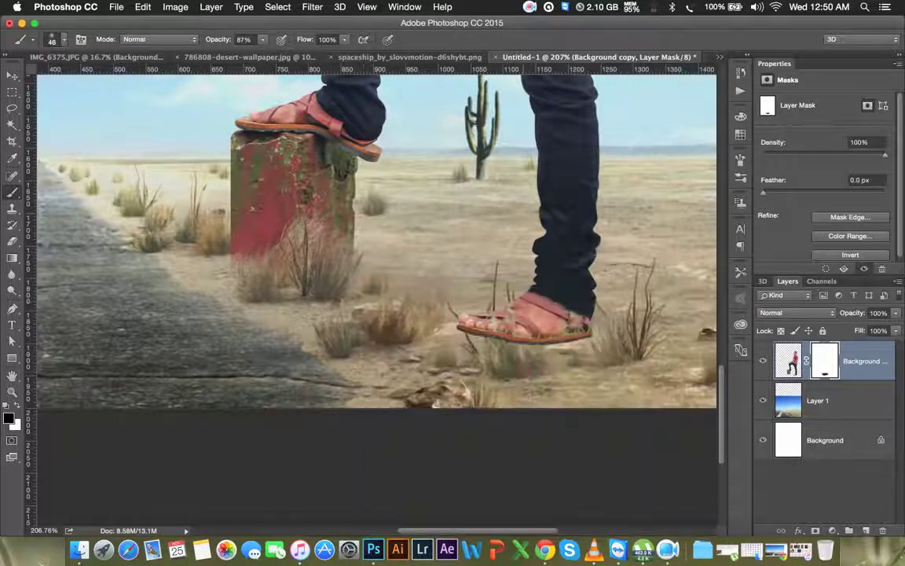
left_click_drag(452, 326, 527, 350)
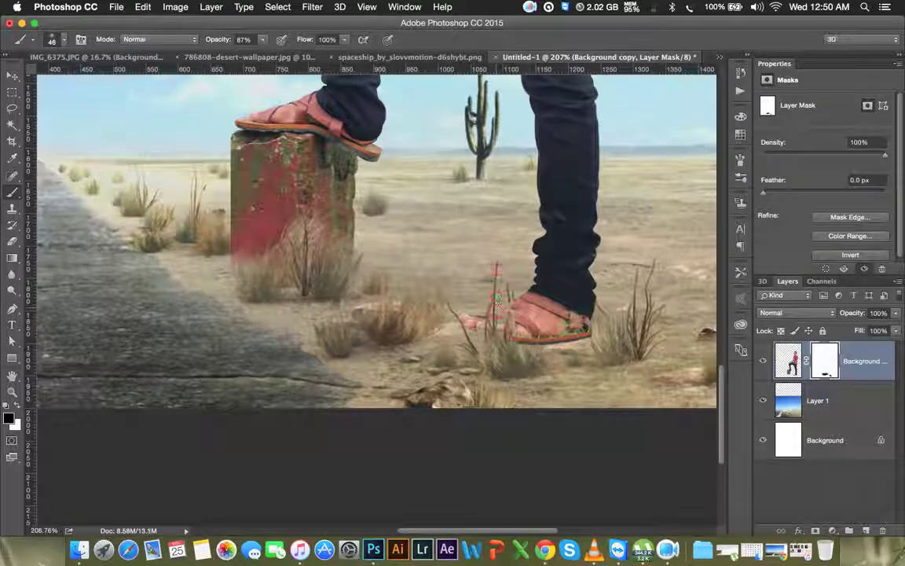
left_click_drag(481, 330, 526, 301)
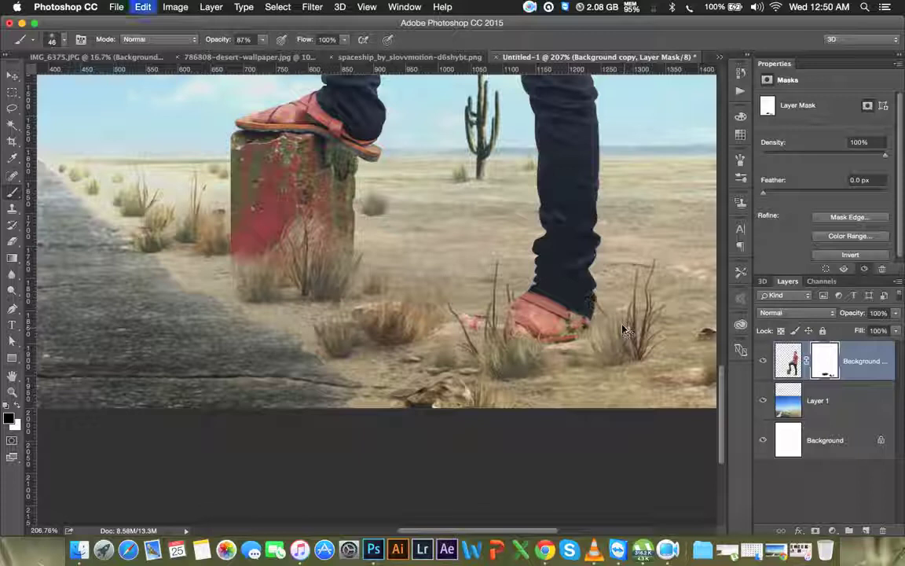
right_click(559, 294)
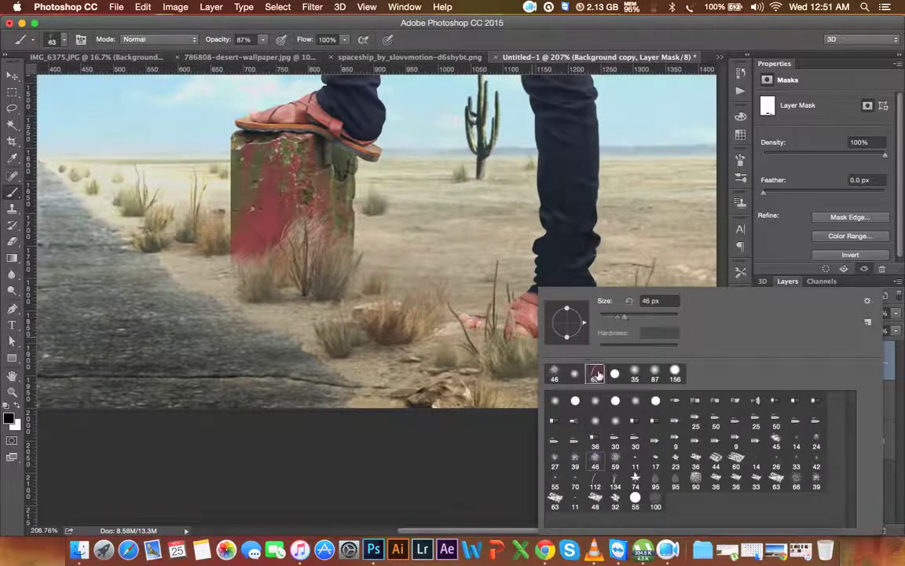
double_click(595, 374)
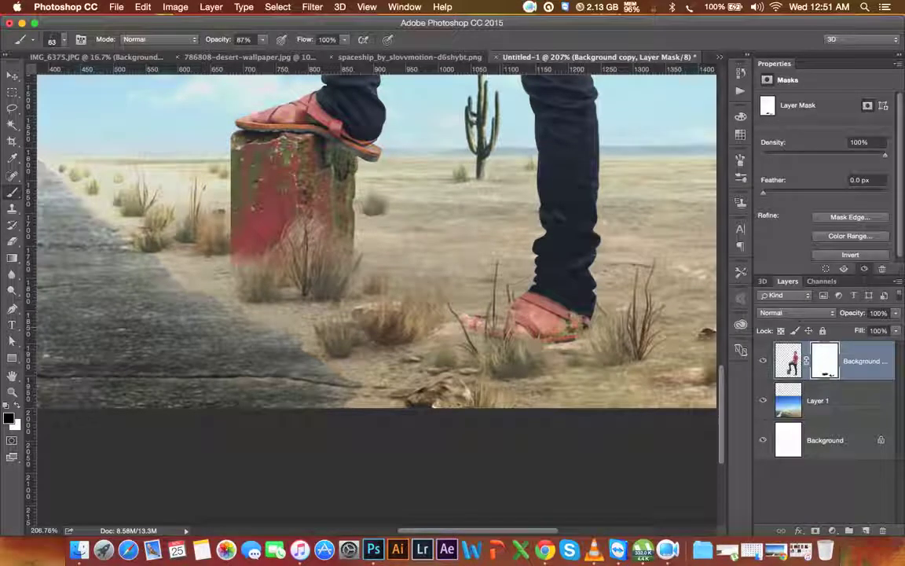
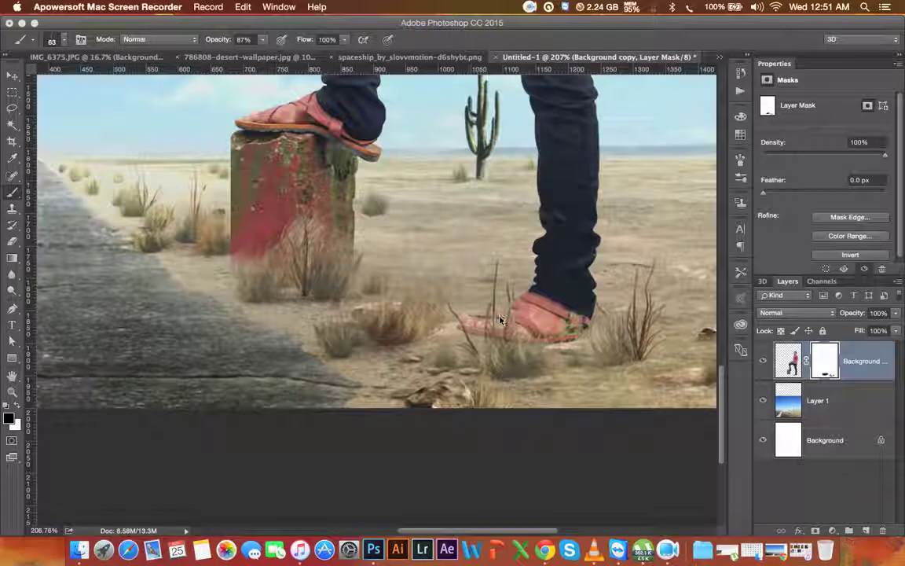
Save the layered composite in Photoshop format under the name Poster Design
left_click(13, 75)
left_click(106, 6)
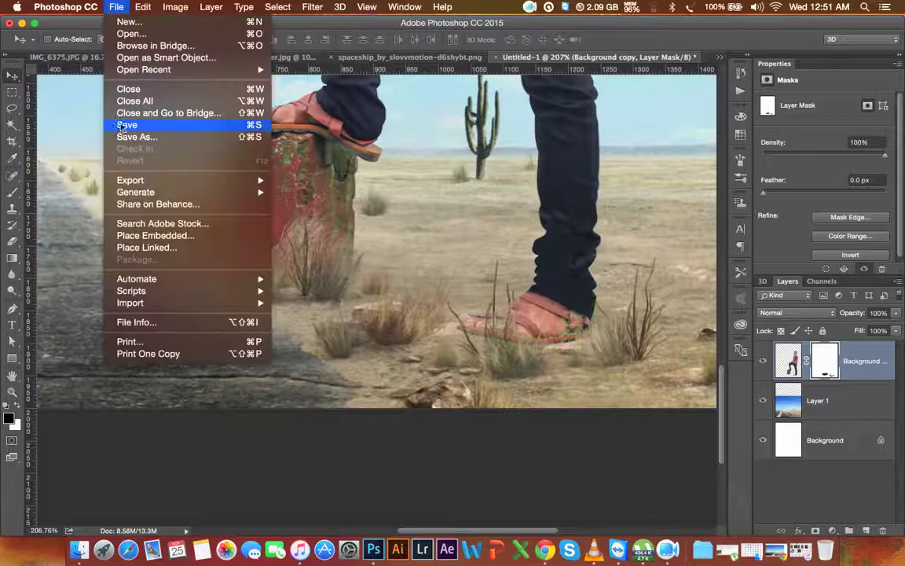
left_click(121, 131)
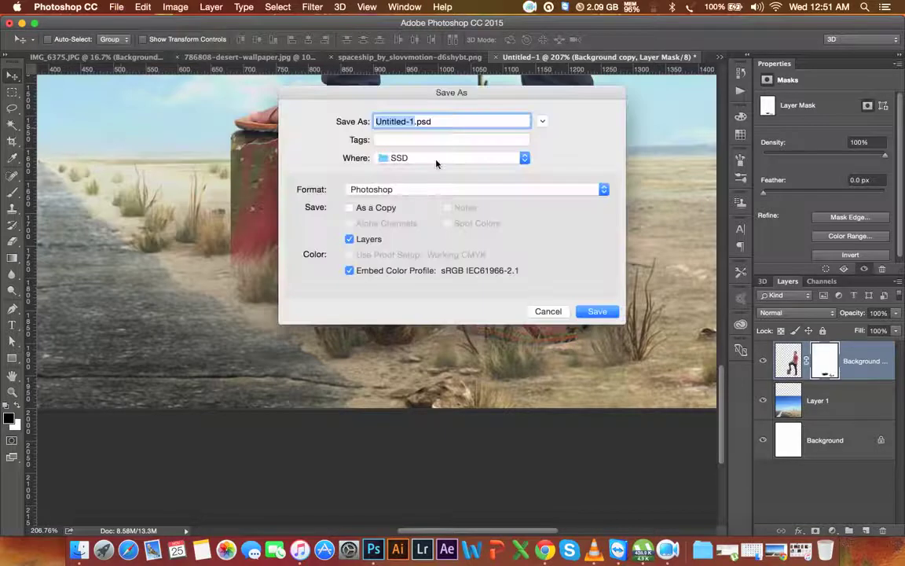
type("Poster Design")
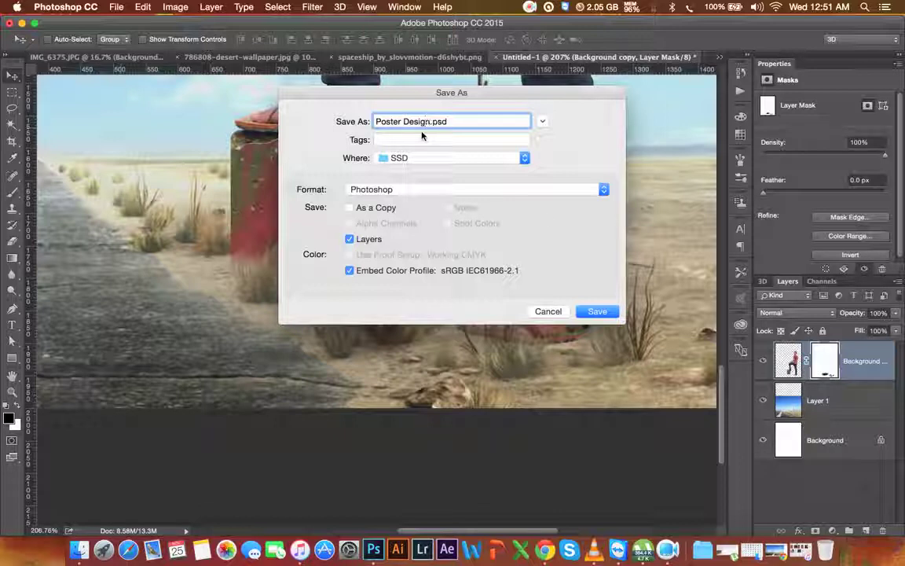
left_click(597, 311)
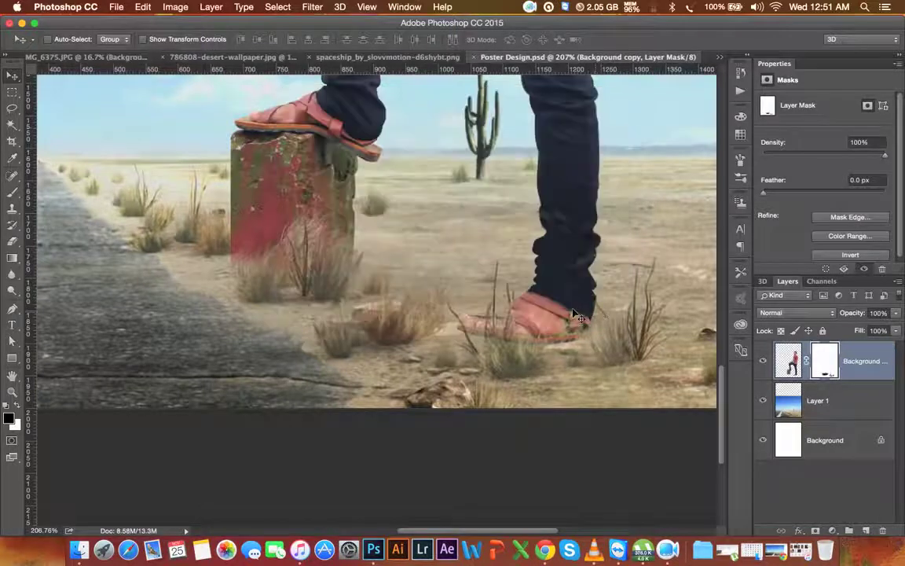
Add a Vibrance adjustment layer clipped to the masked man layer
left_click(860, 399)
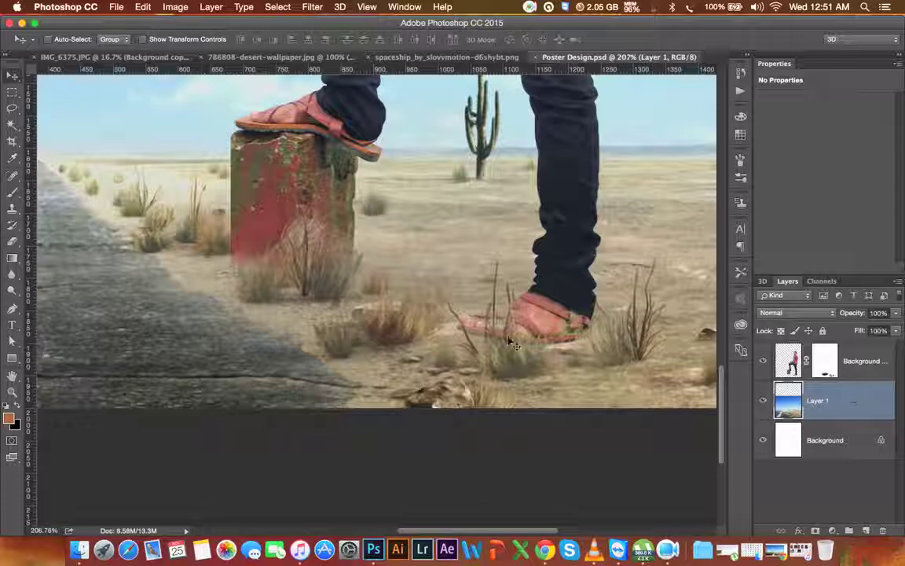
scroll(454, 316, "left", 3)
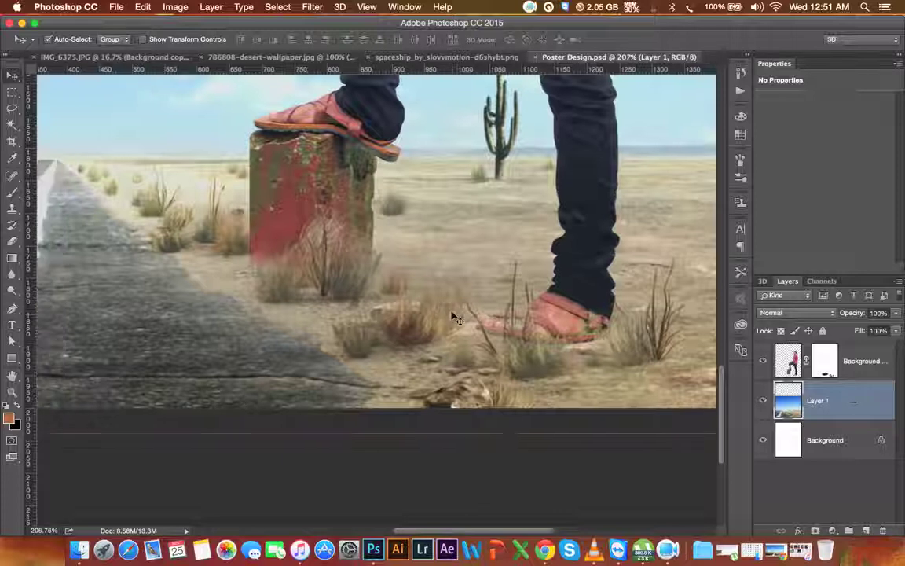
left_click(860, 359)
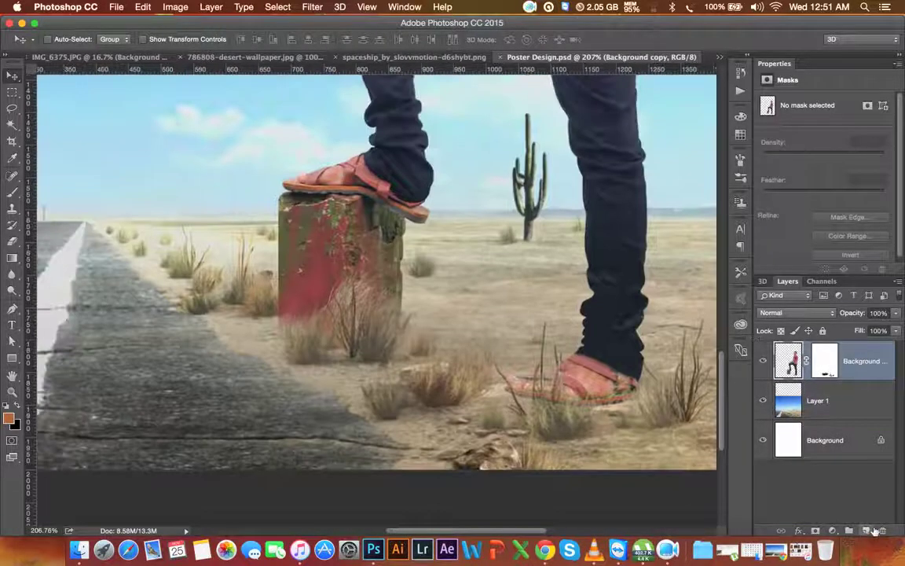
left_click(832, 530)
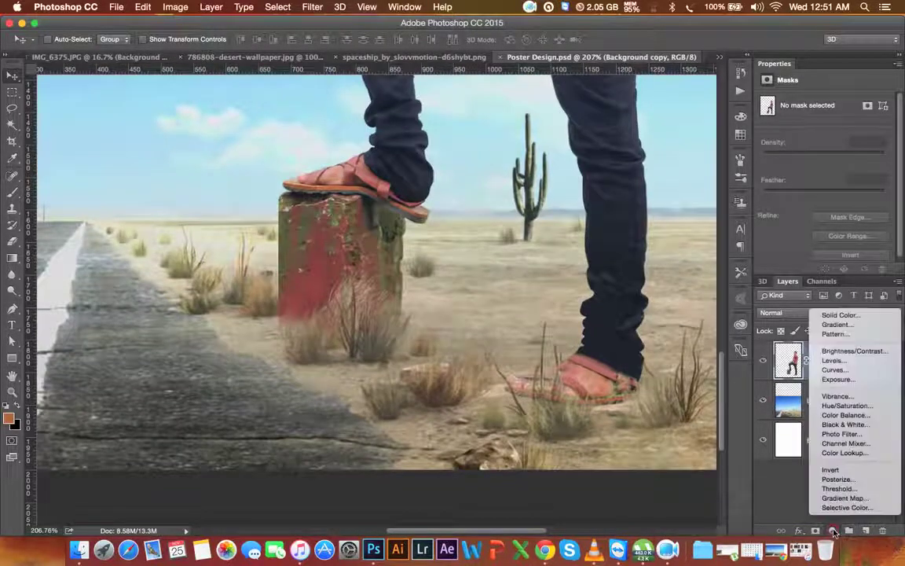
left_click(835, 396)
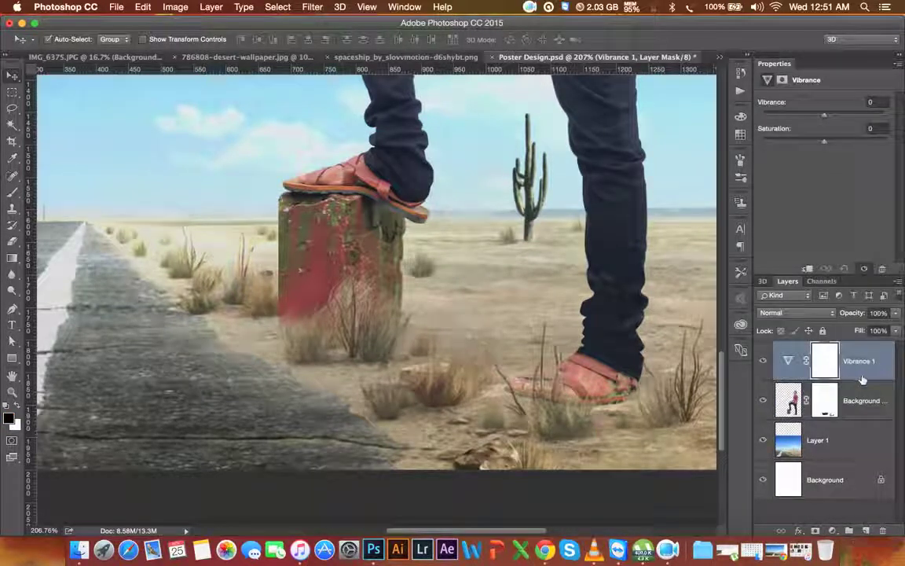
key("super+alt+g")
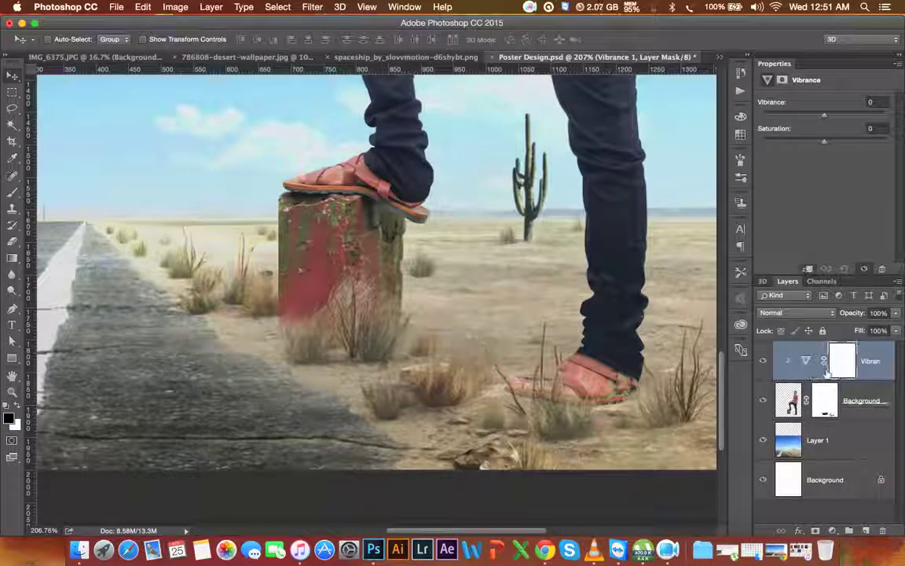
Set Vibrance to -47 and Saturation to -43, then invert the adjustment's mask to black
left_click_drag(824, 142, 790, 144)
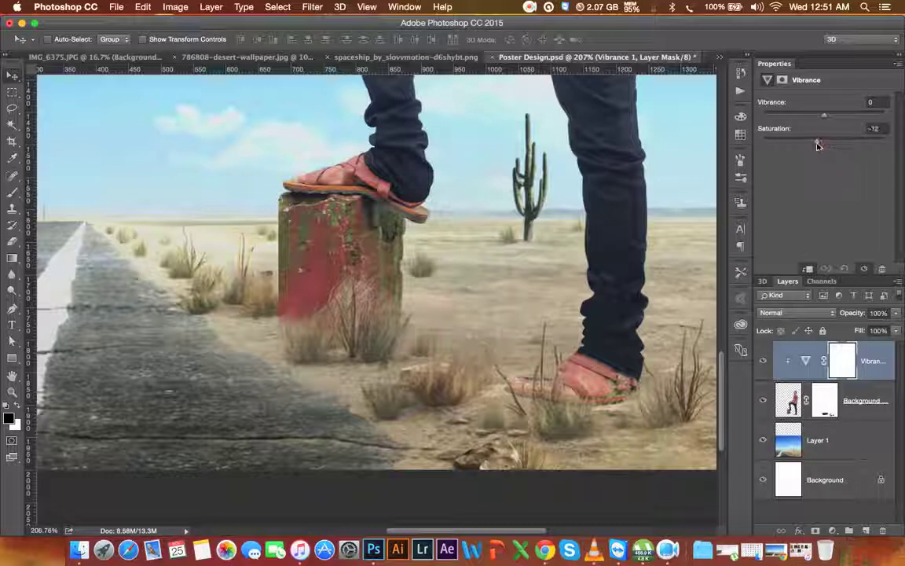
left_click_drag(790, 145, 783, 142)
left_click_drag(823, 116, 800, 118)
left_click(798, 144)
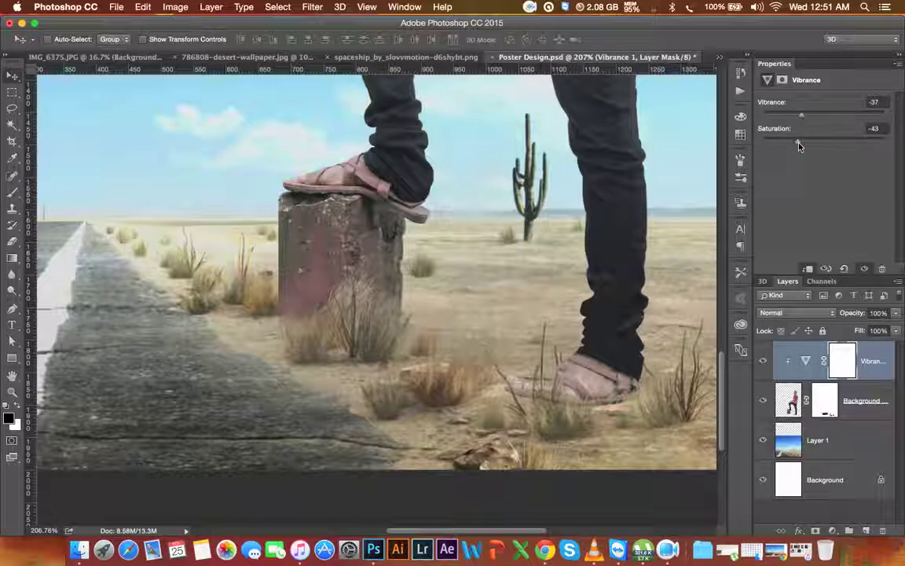
left_click_drag(804, 120, 794, 118)
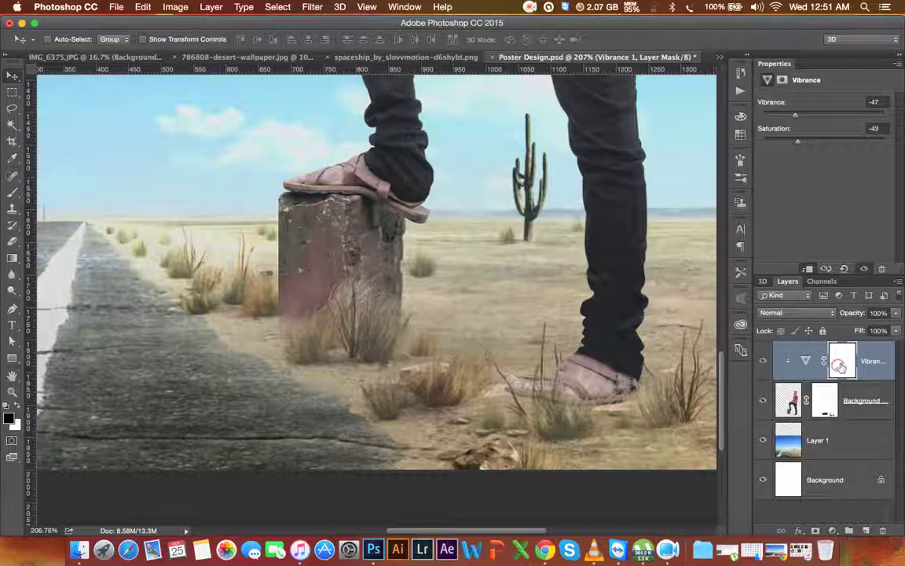
left_click(839, 366)
key("ctrl+i")
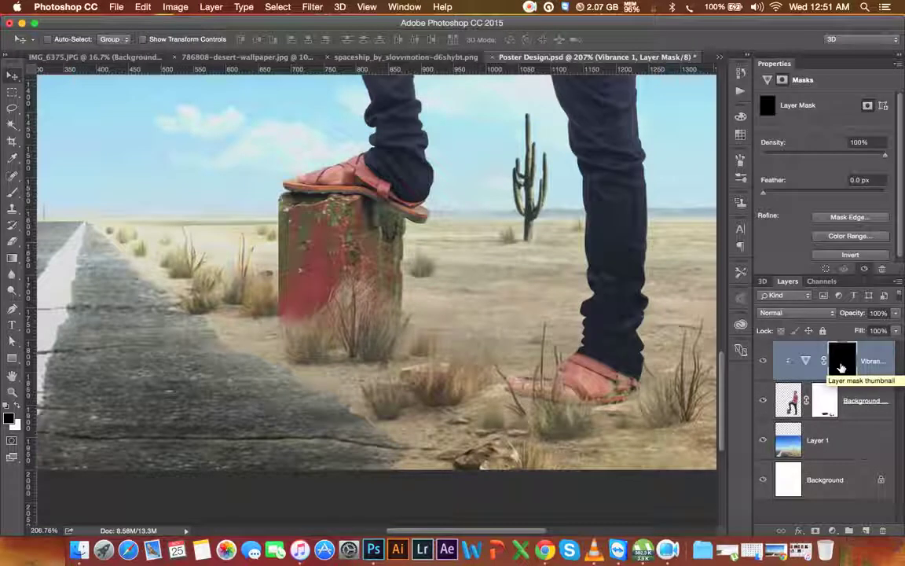
Set up an 87-pixel brush painting in white
left_click(12, 192)
right_click(339, 271)
left_click_drag(416, 297, 448, 298)
key("Return")
left_click(18, 406)
Paint the Vibrance mask over the red post and sandal to mute their colour
left_click_drag(297, 292, 284, 239)
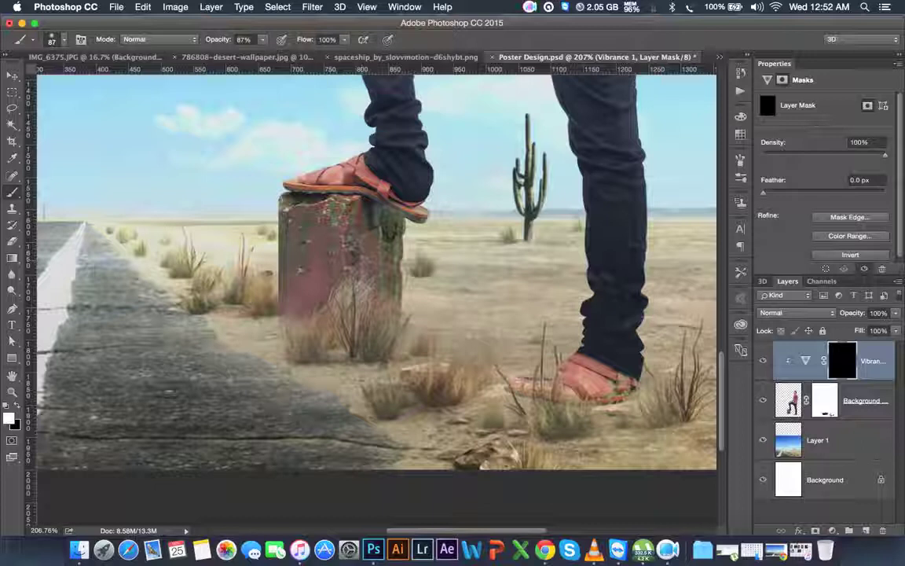
left_click_drag(310, 236, 334, 189)
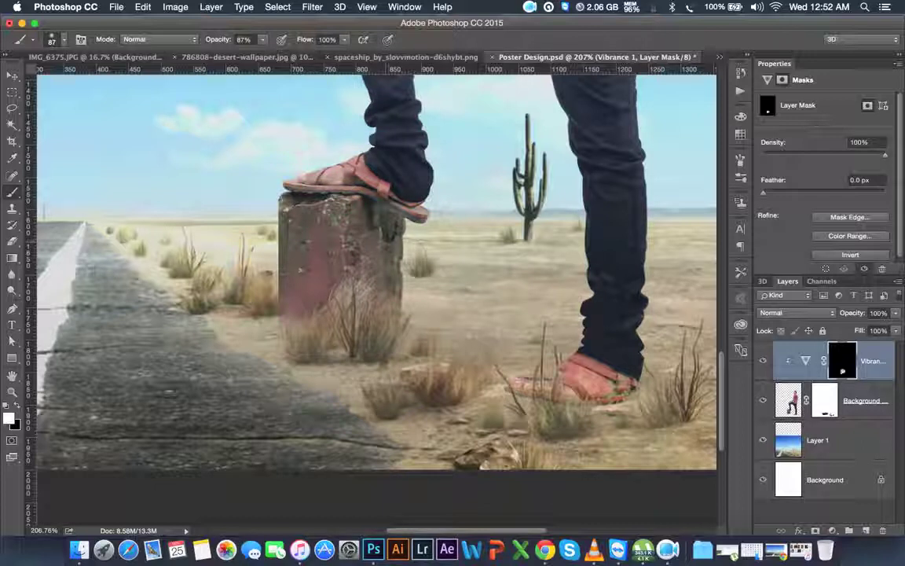
mouse_move(597, 385)
left_mouse_down()
mouse_move(632, 384)
mouse_move(567, 369)
left_mouse_up()
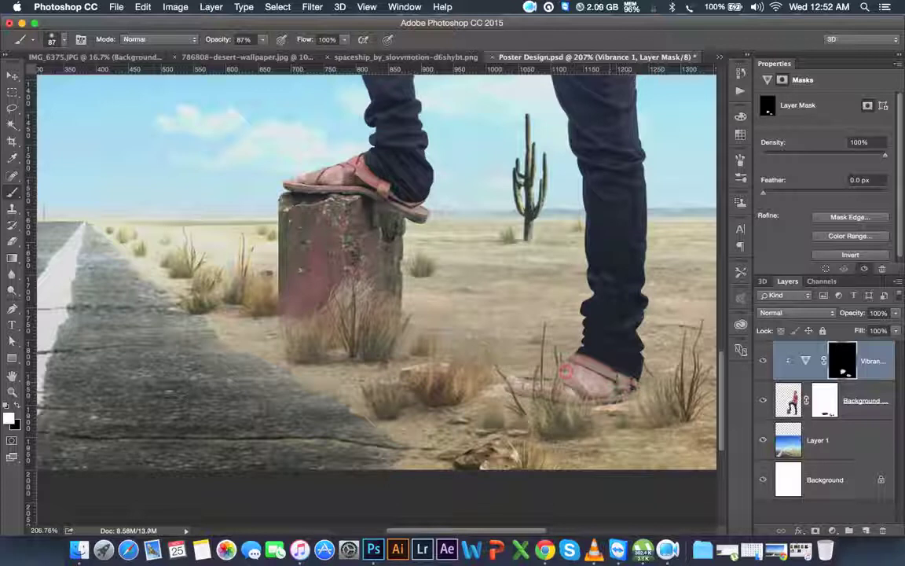
left_click(617, 354)
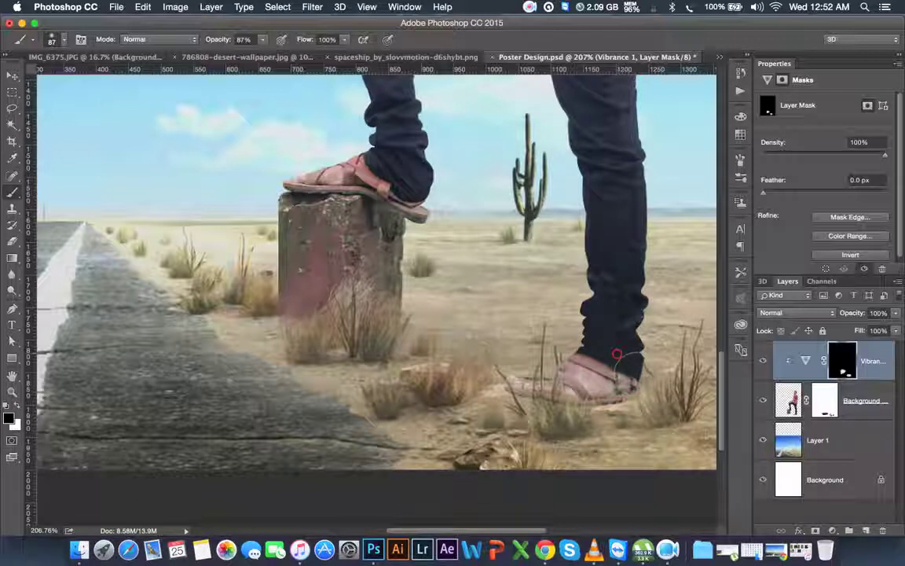
left_click_drag(616, 351, 601, 377)
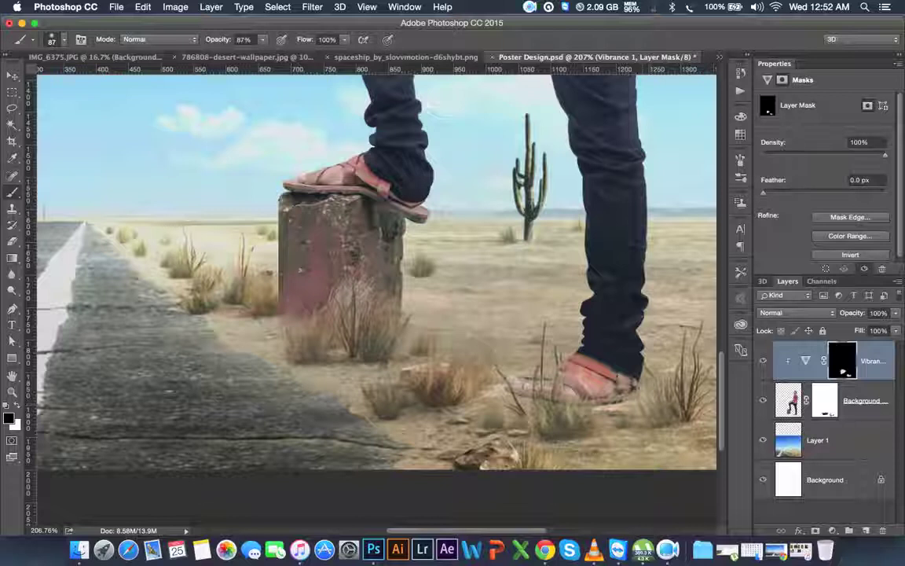
key("super+minus")
key("super+minus")
key("super+minus")
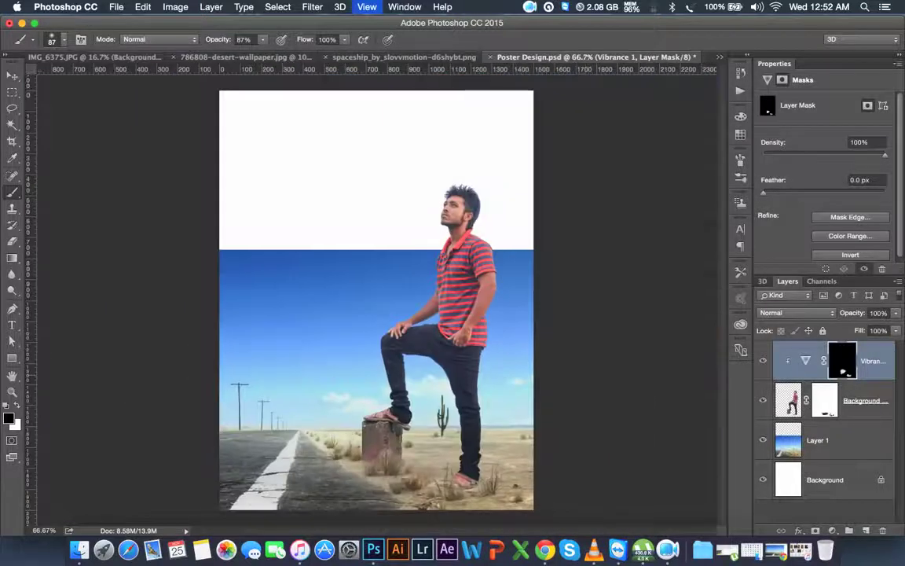
Save the poster and crop to extend the canvas upward above the image
left_click(13, 78)
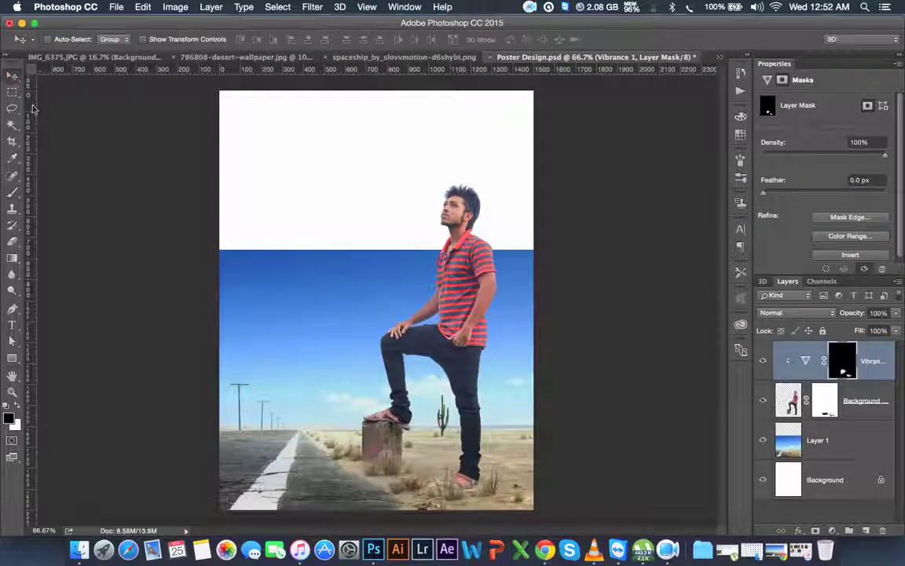
key("super+s")
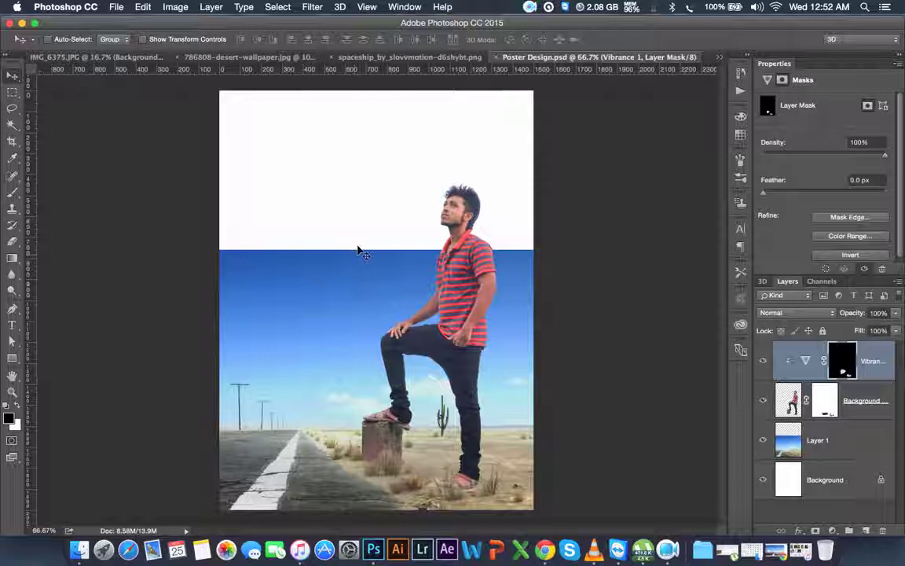
key("super+minus")
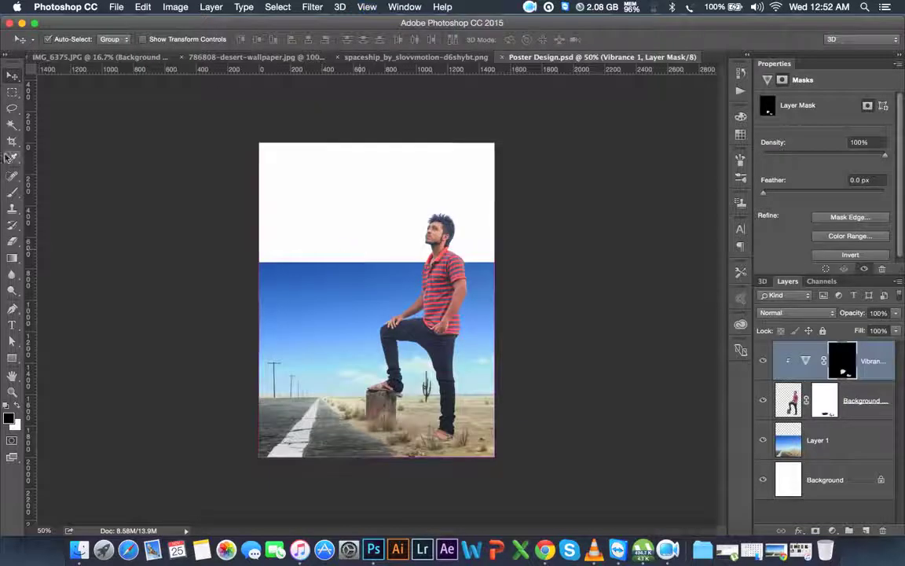
left_click(12, 140)
left_click_drag(384, 145, 382, 127)
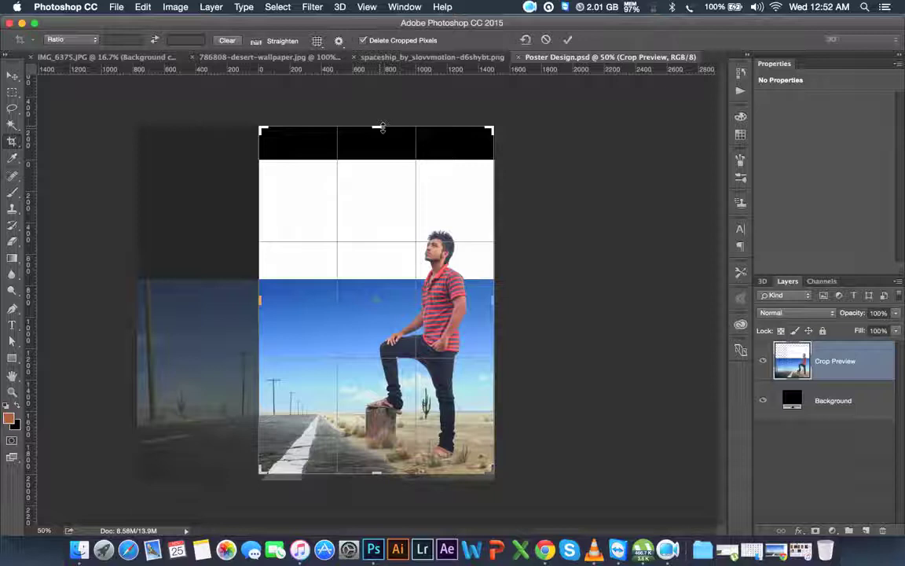
key("Return")
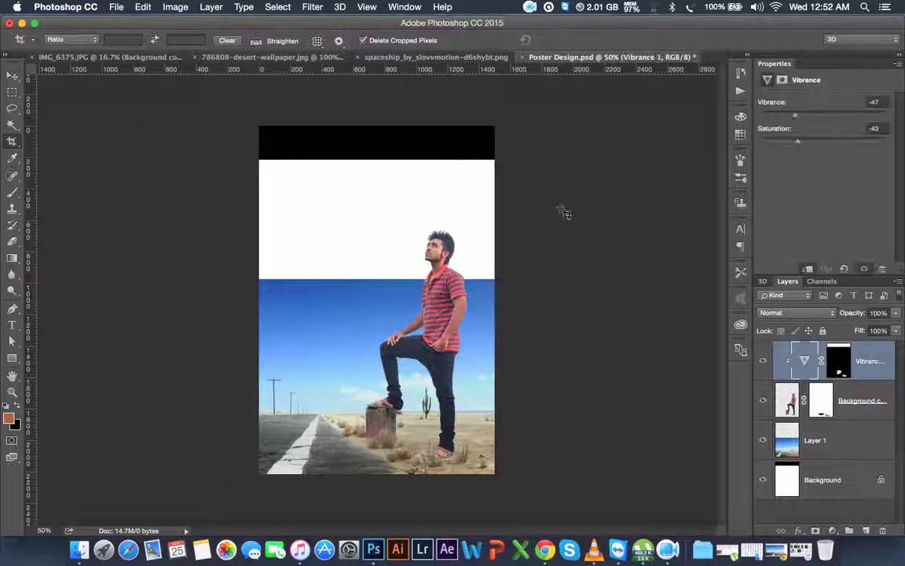
Fill the Background with white and give the road photo Layer 1 a layer mask
left_click(809, 477)
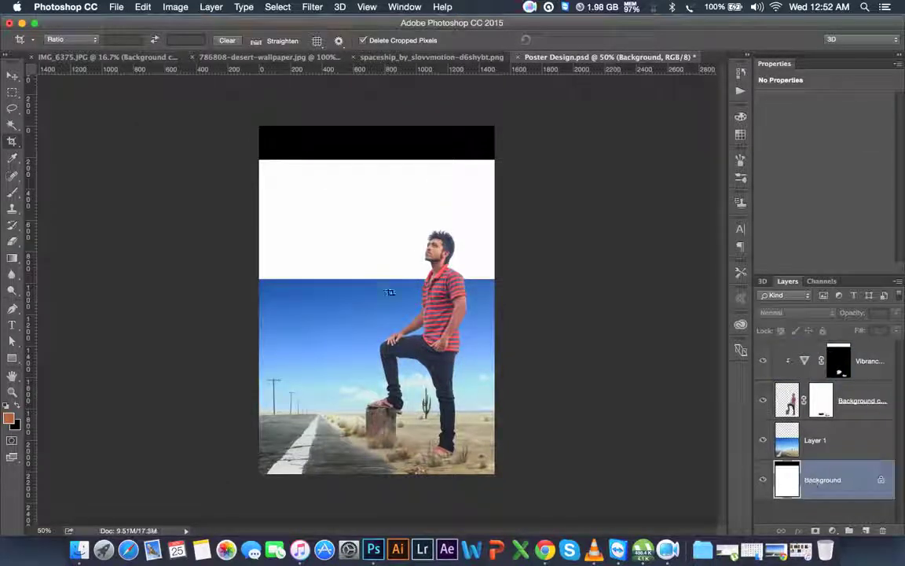
left_click(7, 405)
left_click(17, 406)
key("super+BackSpace")
key("alt+BackSpace")
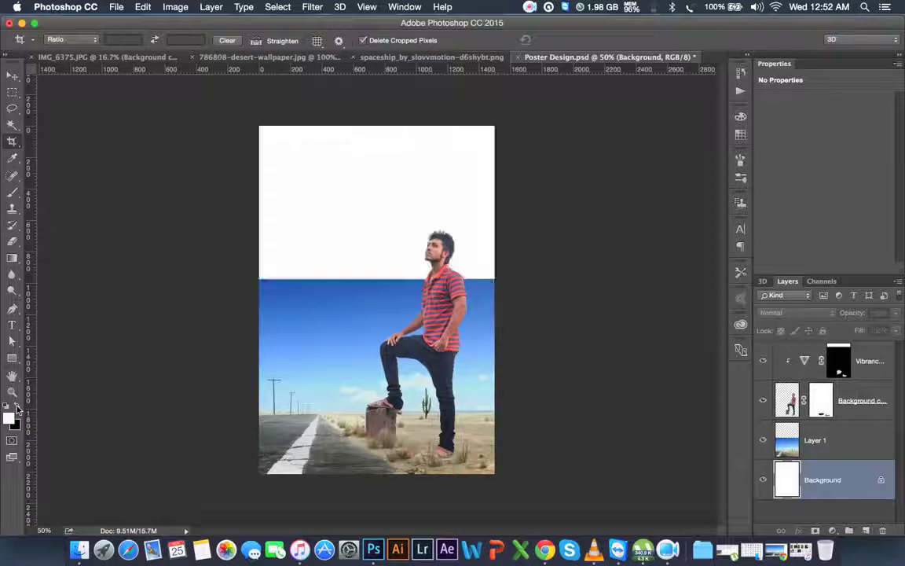
left_click(849, 444)
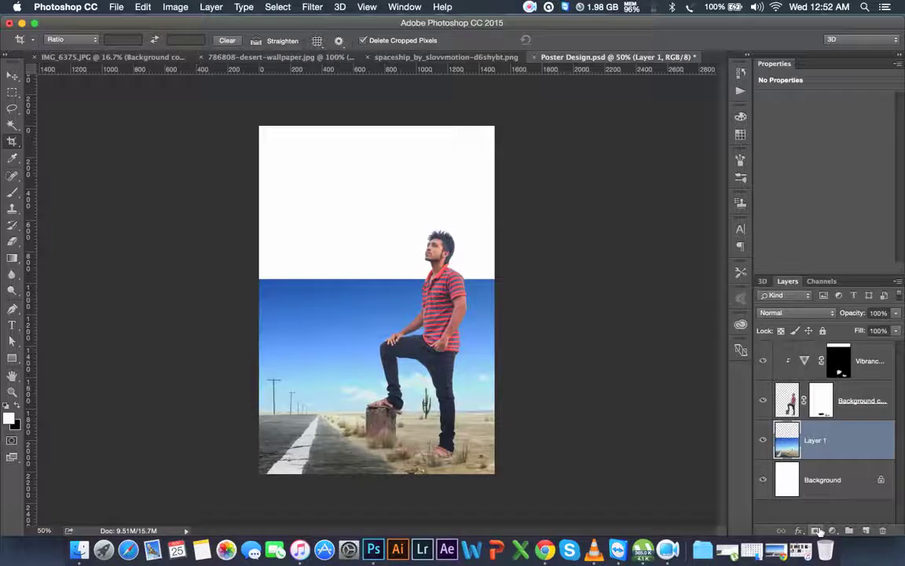
left_click(817, 530)
left_click(855, 478)
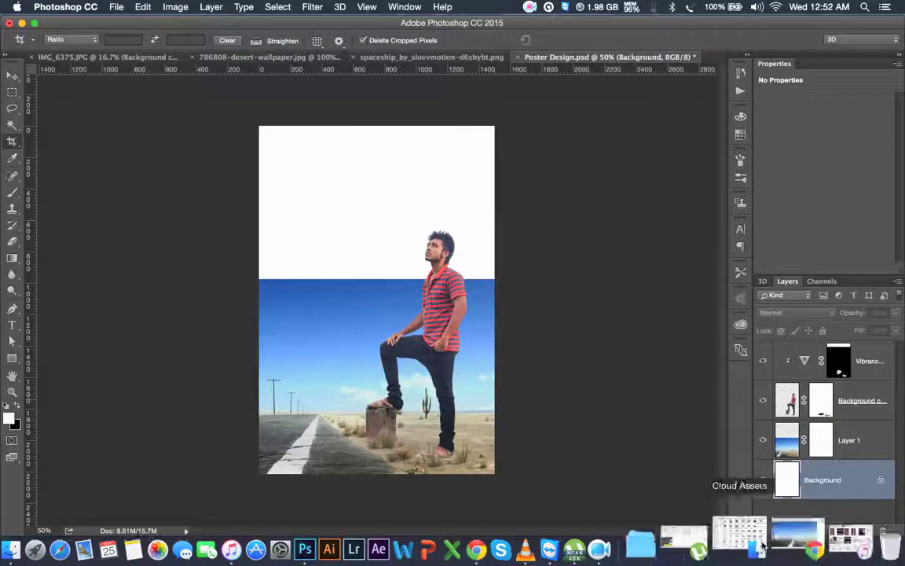
mouse_move(747, 545)
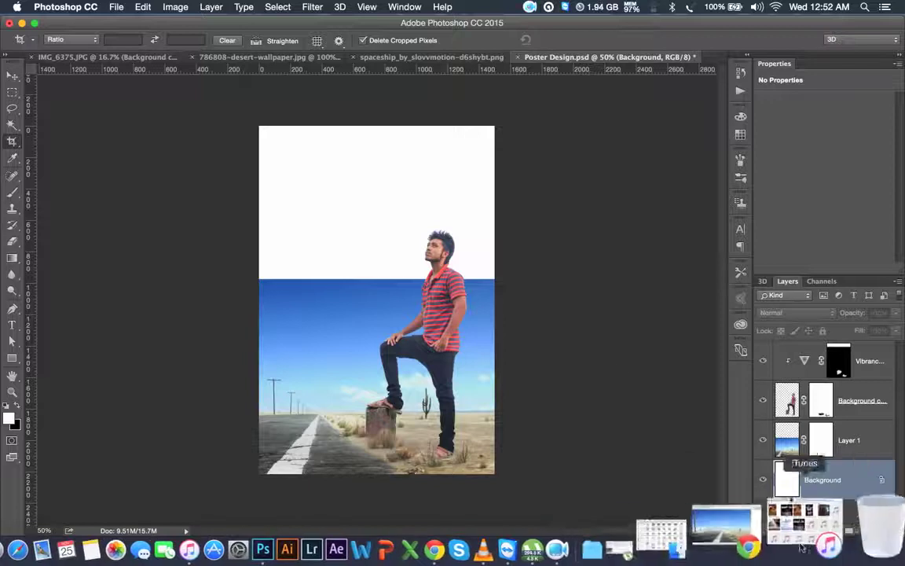
Look over the desert wallpaper pages and spaceship png results, then minimize Chrome
left_click(778, 542)
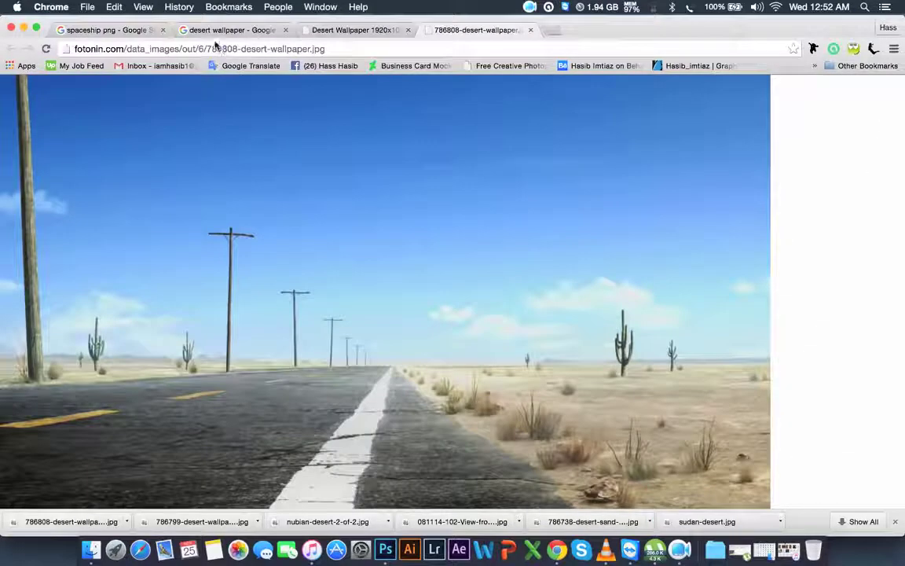
left_click(219, 51)
left_click(316, 34)
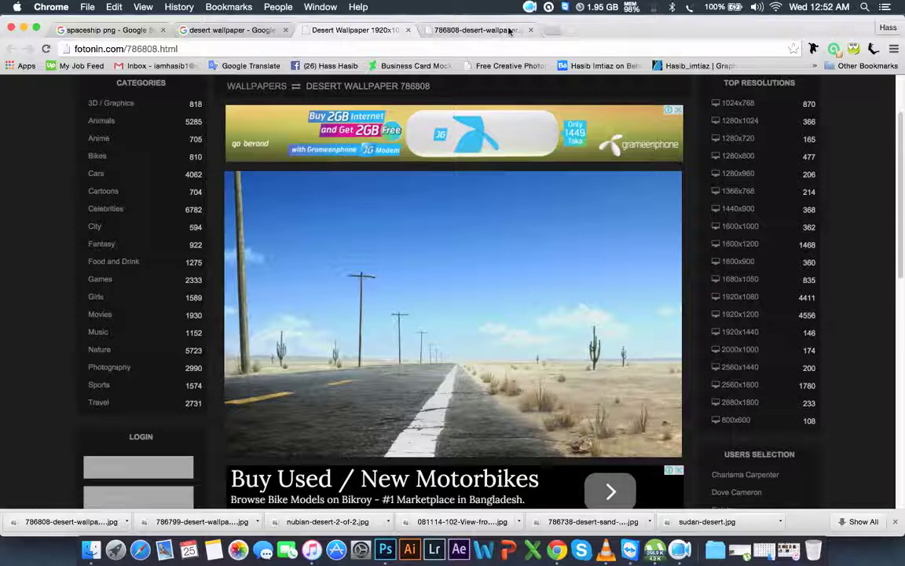
left_click(463, 30)
left_click(100, 32)
scroll(333, 292, "down", 3)
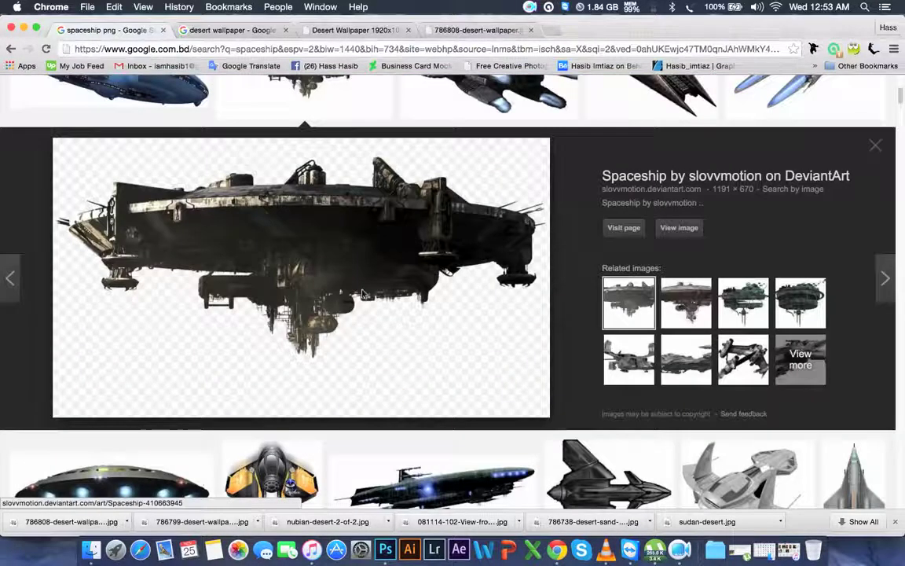
left_click(24, 28)
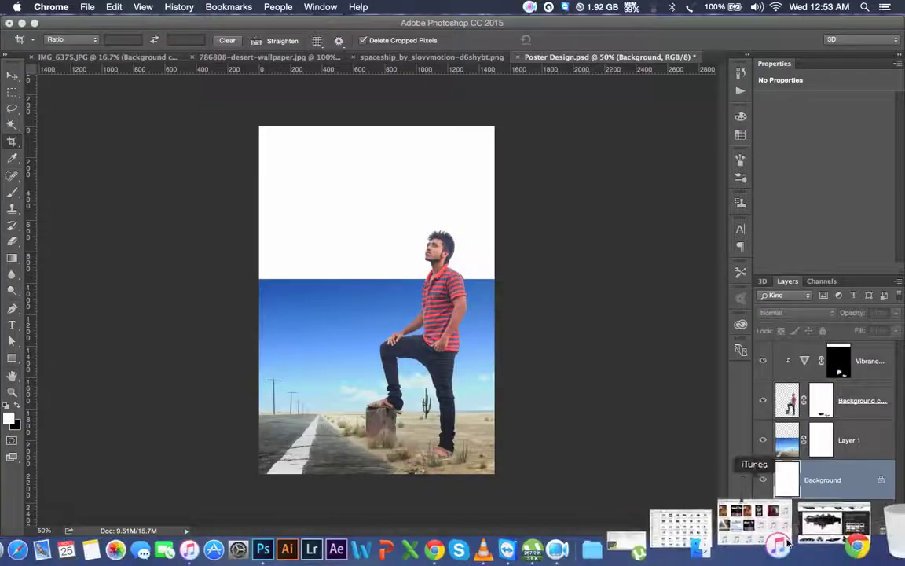
Open 'sky textures samples' in Cloud Assets and drag A0006231_LARGE.jpg into Photoshop
left_click(758, 541)
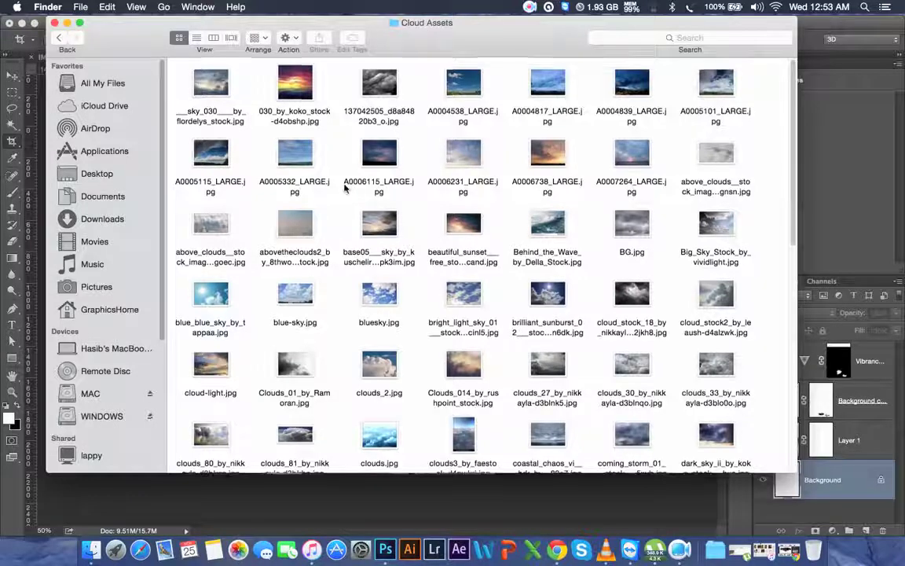
scroll(352, 182, "down", 2)
scroll(346, 184, "down", 4)
scroll(343, 187, "down", 2)
scroll(342, 189, "down", 3)
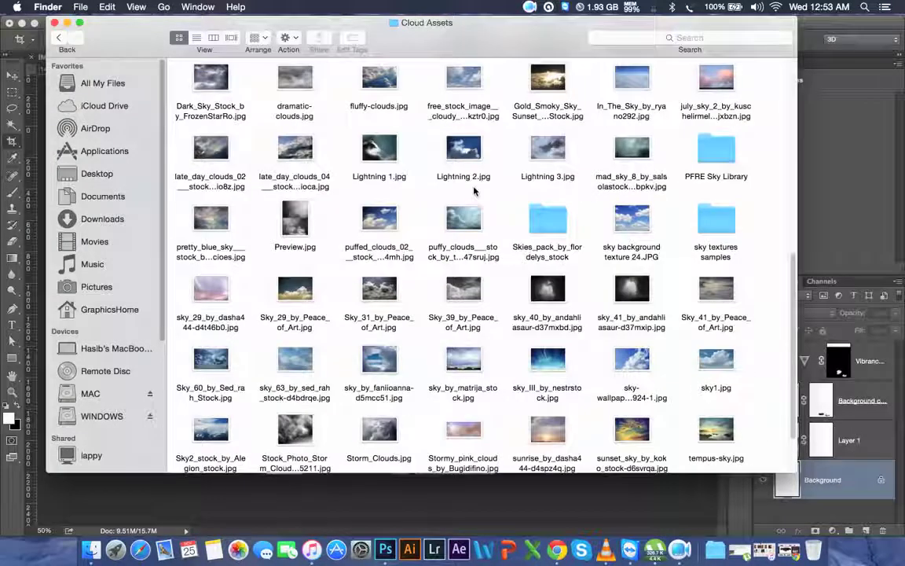
double_click(705, 227)
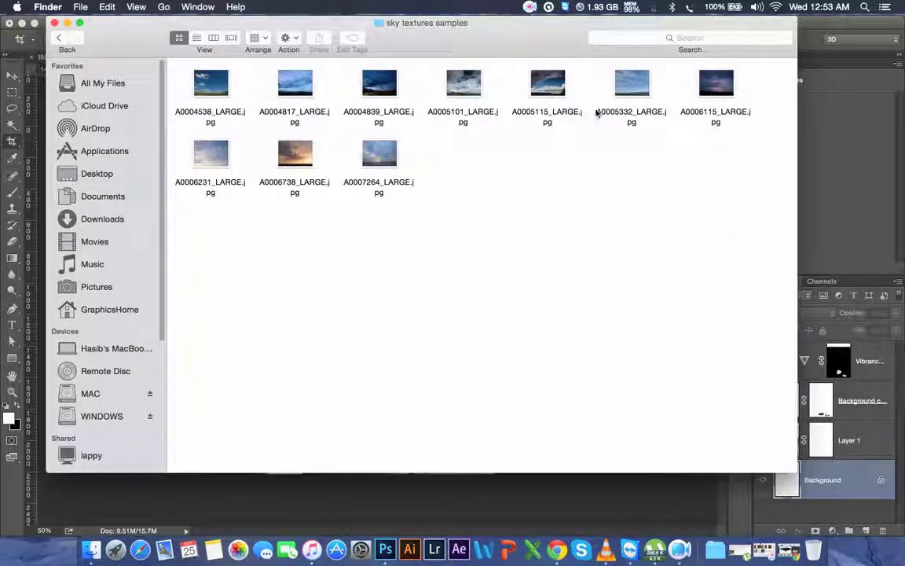
mouse_move(230, 151)
left_mouse_down()
mouse_move(444, 507)
mouse_move(374, 312)
mouse_move(432, 188)
mouse_move(732, 68)
mouse_move(718, 60)
left_mouse_up()
Drag the cloudy sky photo into Poster Design.psd as Layer 2 and lower it into place
key("v")
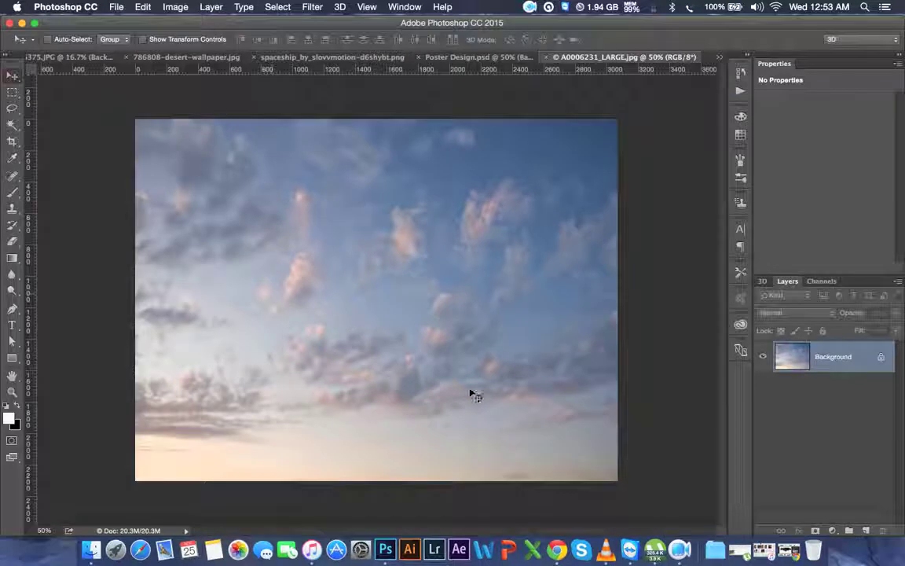
left_click_drag(226, 175, 348, 66)
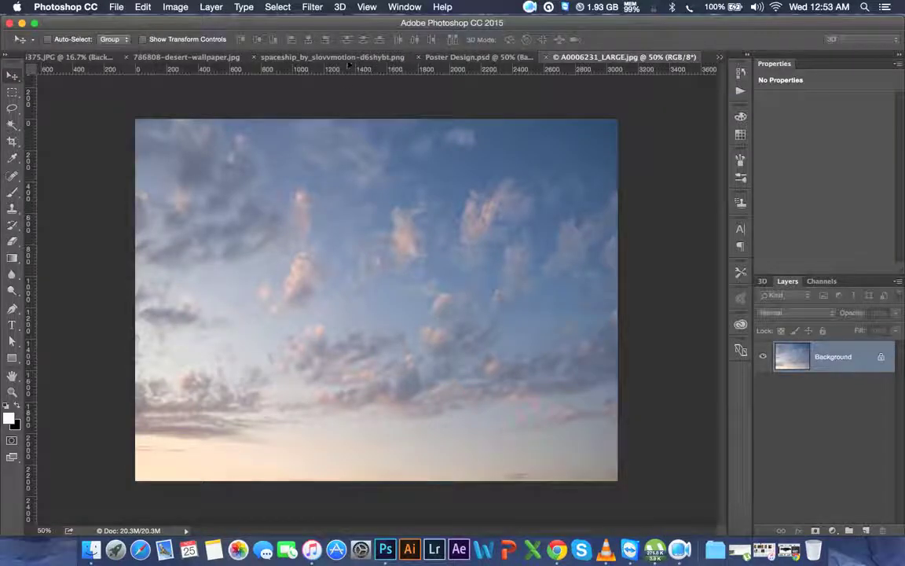
left_click_drag(460, 65, 459, 65)
mouse_move(415, 118)
left_mouse_down()
mouse_move(422, 395)
mouse_move(422, 378)
left_mouse_up()
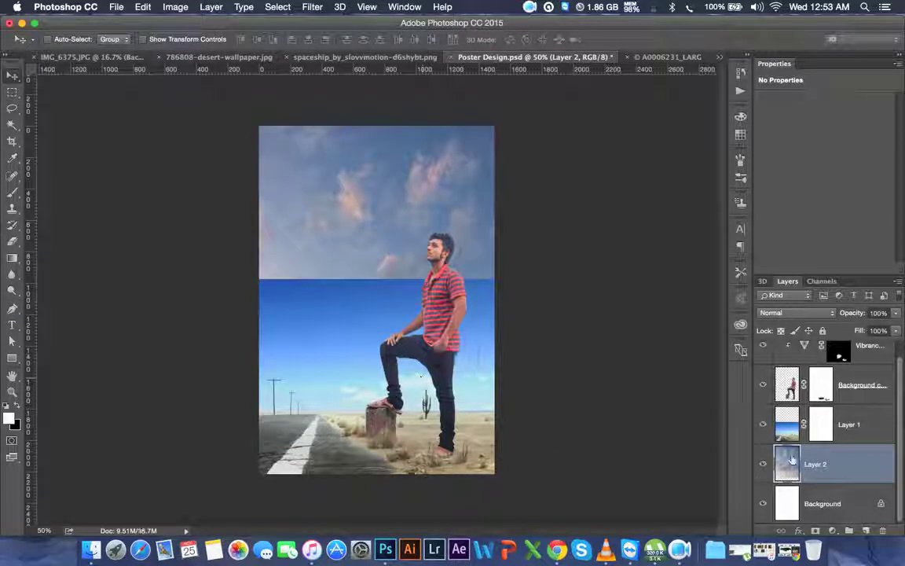
left_click(818, 433)
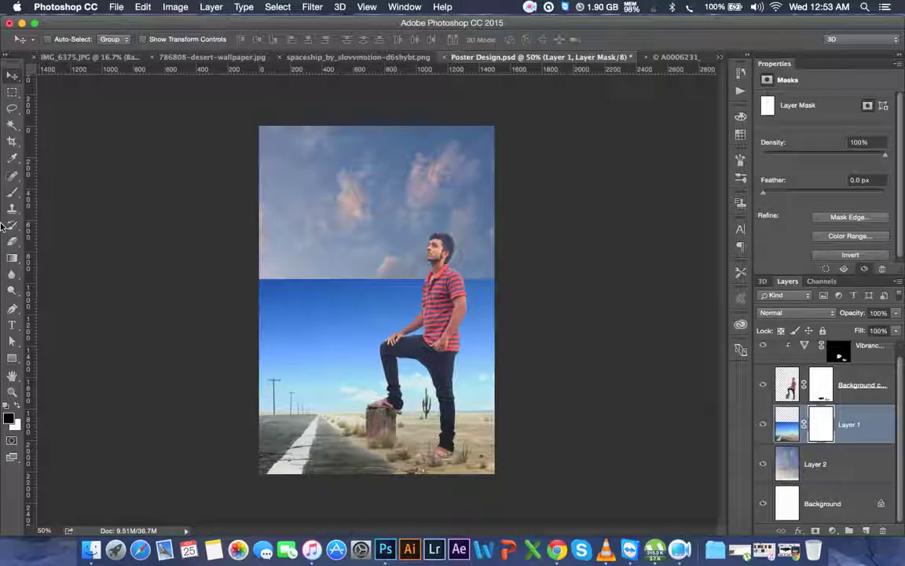
Draw a black-to-transparent vertical gradient on Layer 1's mask to fade its blue sky into the clouds
key("g")
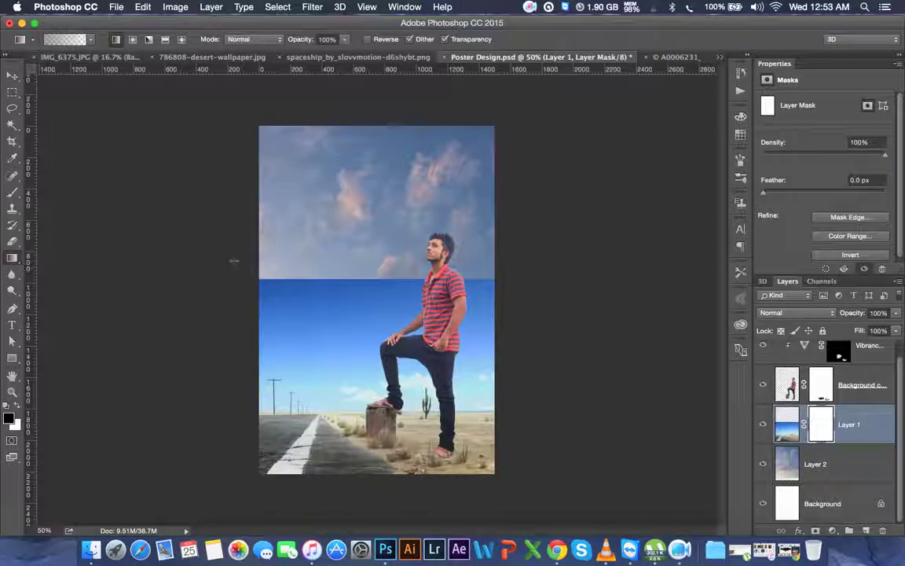
left_click(91, 39)
left_click(36, 65)
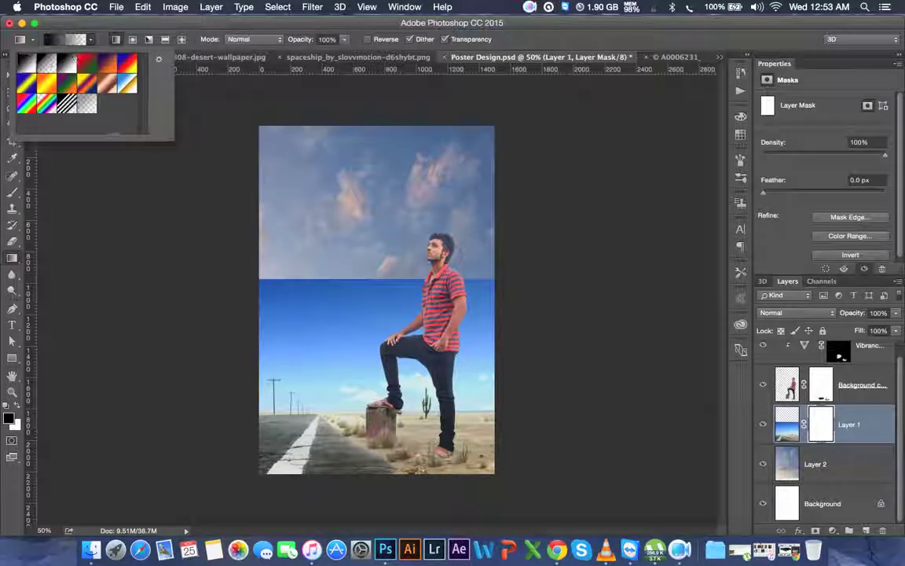
key("Return")
left_click_drag(353, 448, 353, 360)
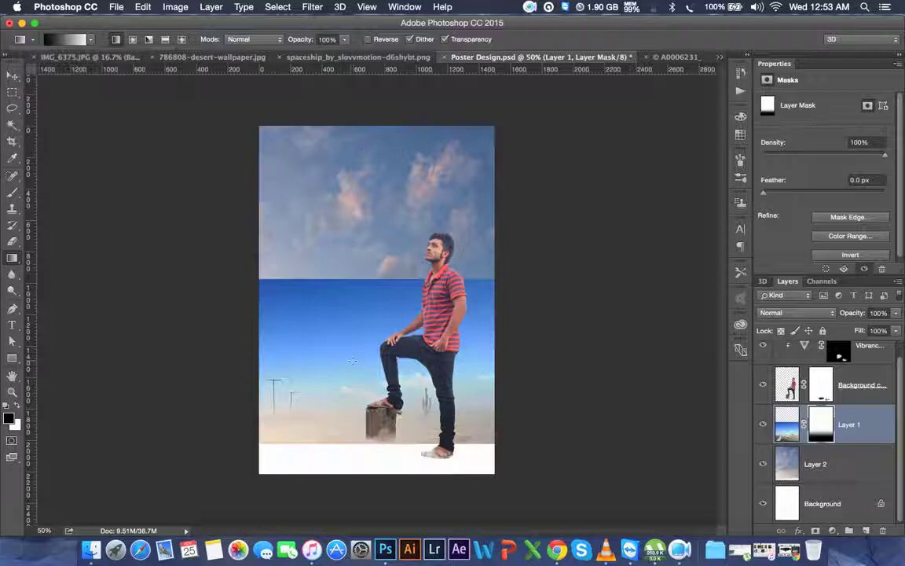
key("ctrl+z")
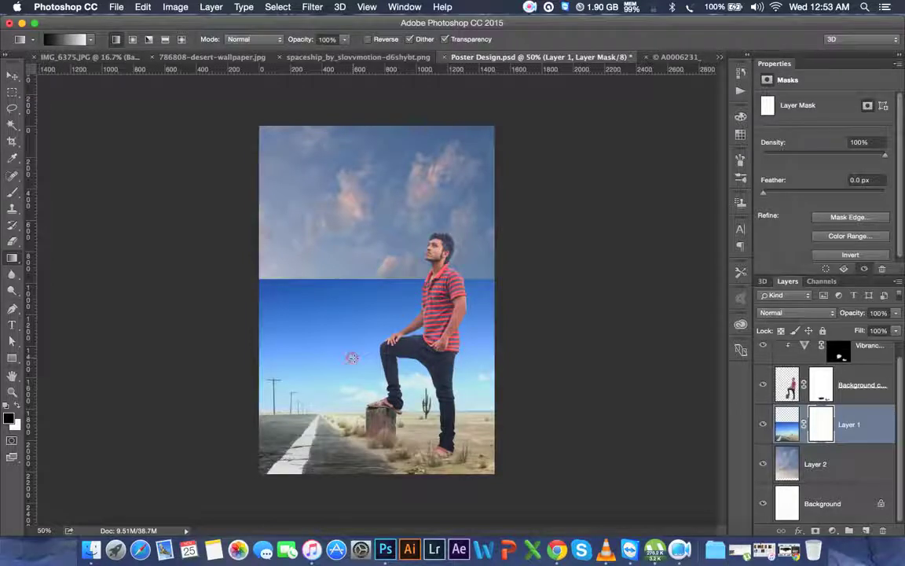
left_click_drag(354, 358, 347, 420)
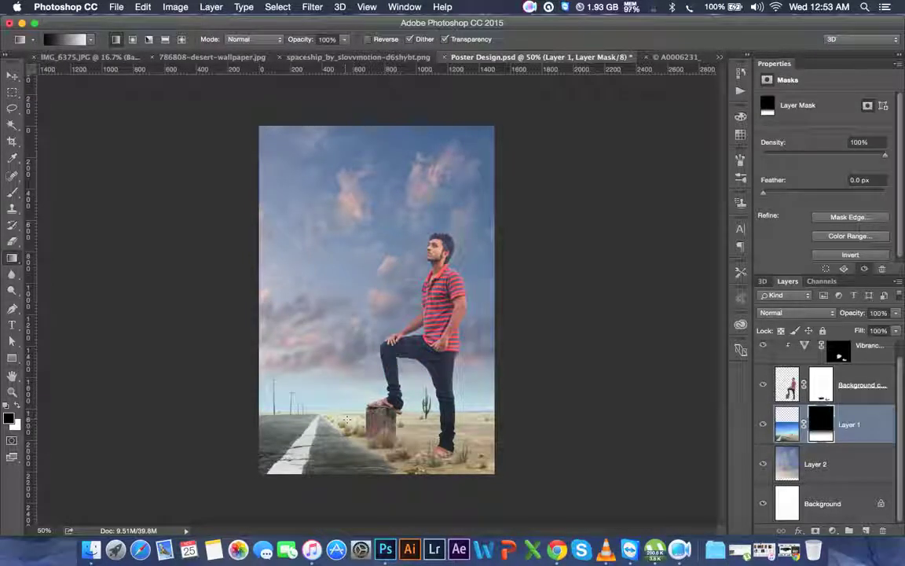
left_click_drag(358, 350, 363, 423)
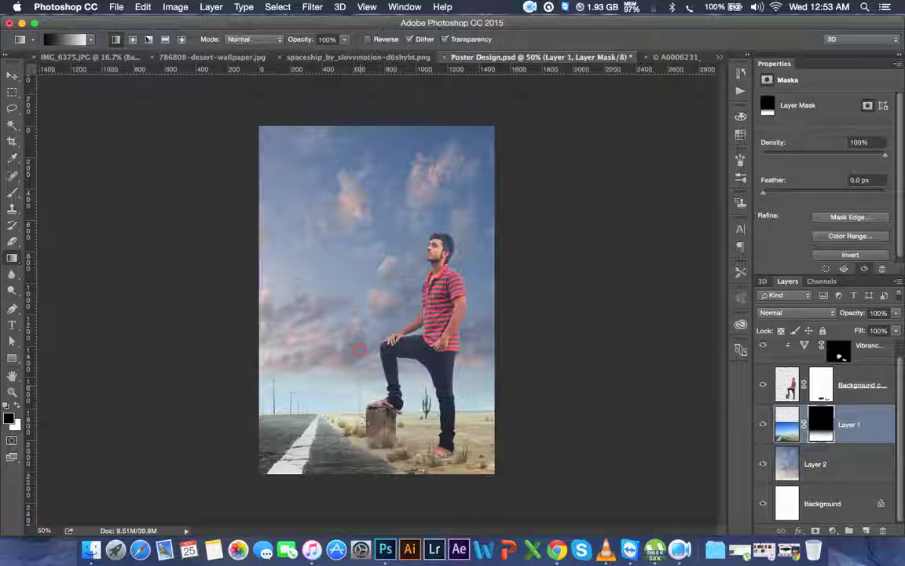
left_click(13, 74)
left_click(835, 479)
key("ctrl+t")
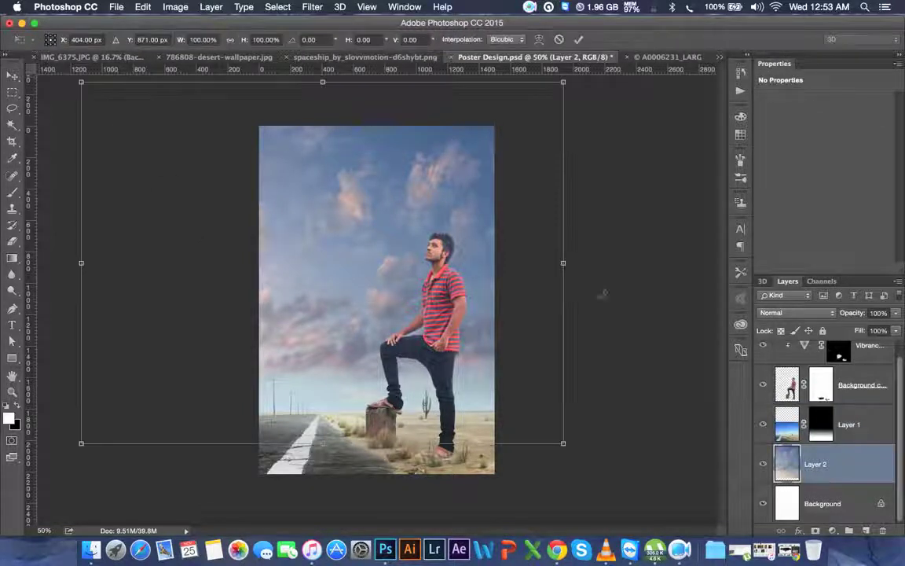
Scale the cloudy sky Layer 2 to about 82%, shift it slightly right, and commit
left_click_drag(79, 84, 141, 126)
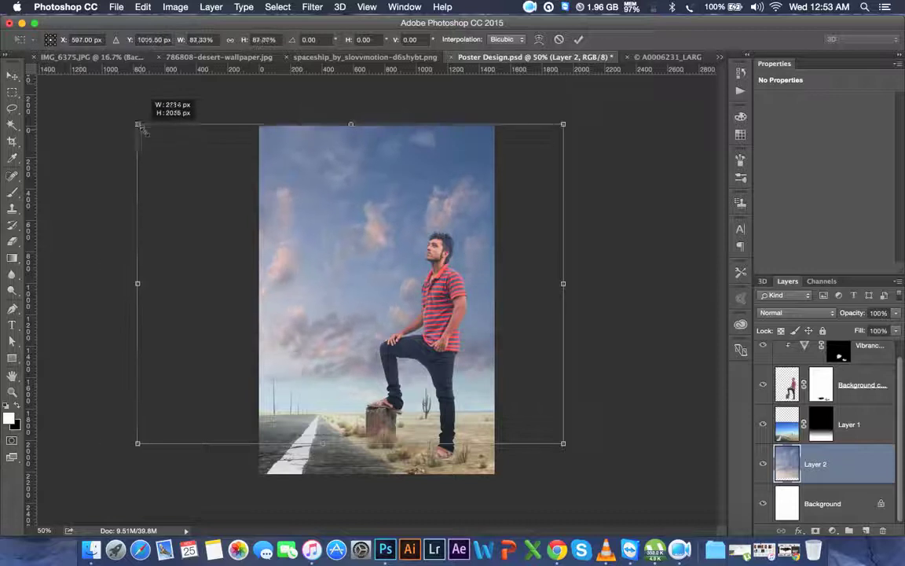
left_click_drag(388, 294, 389, 282)
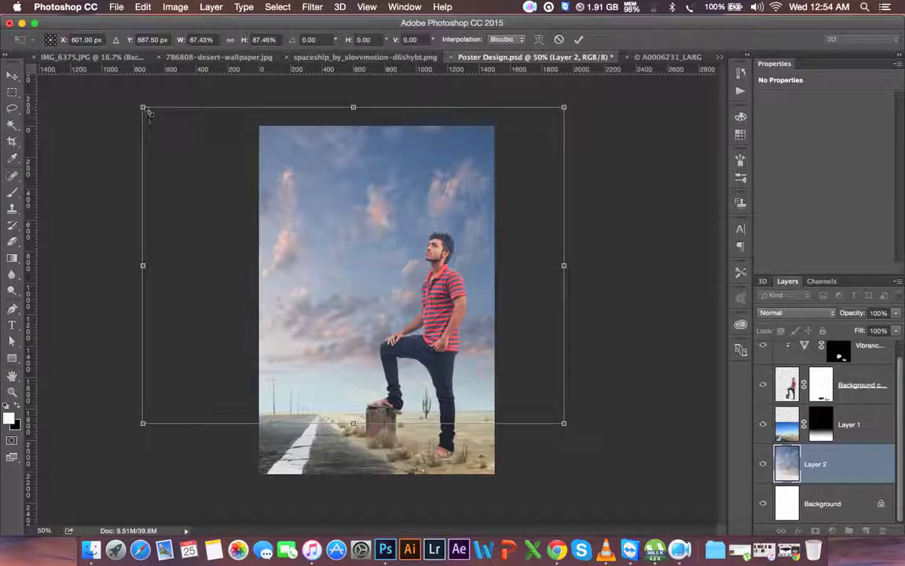
left_click_drag(145, 110, 167, 133)
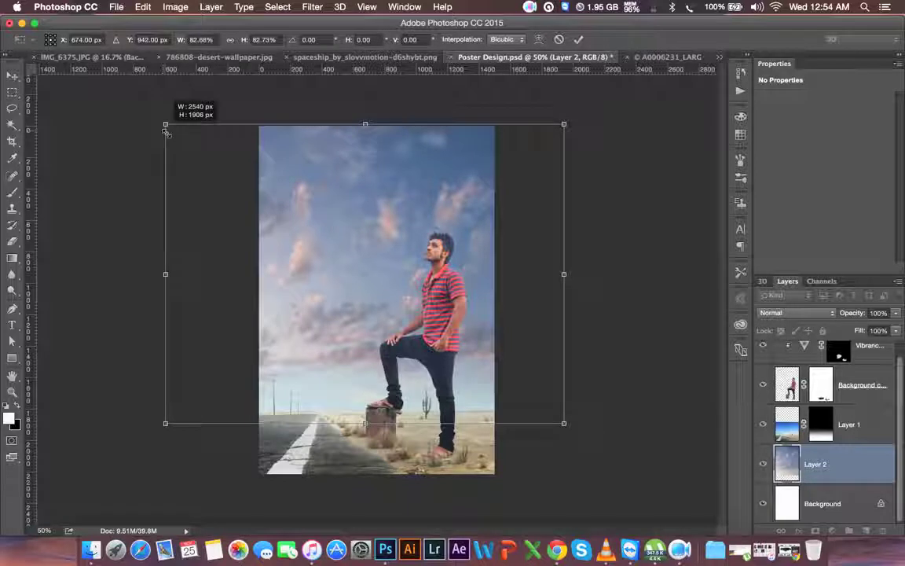
left_click_drag(364, 246, 410, 256)
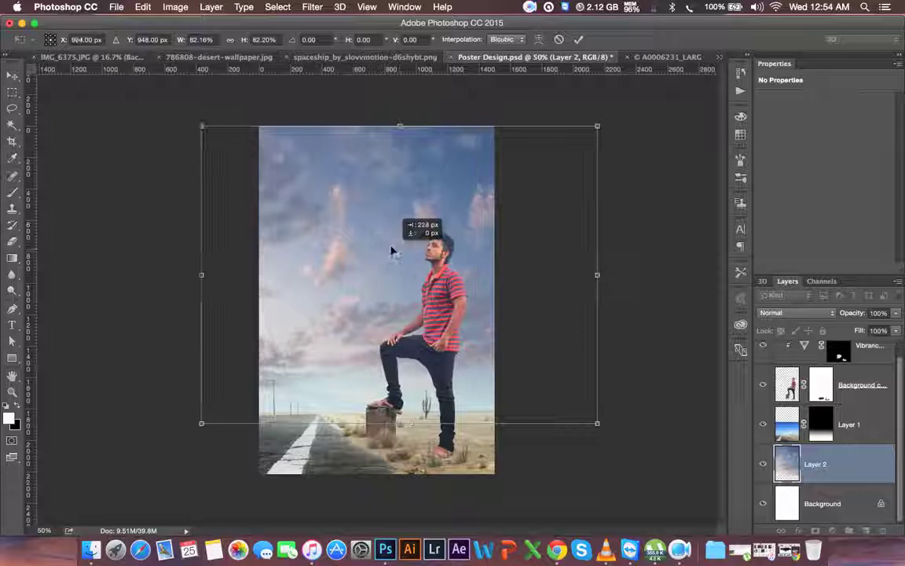
left_click_drag(410, 256, 388, 251)
left_click(578, 38)
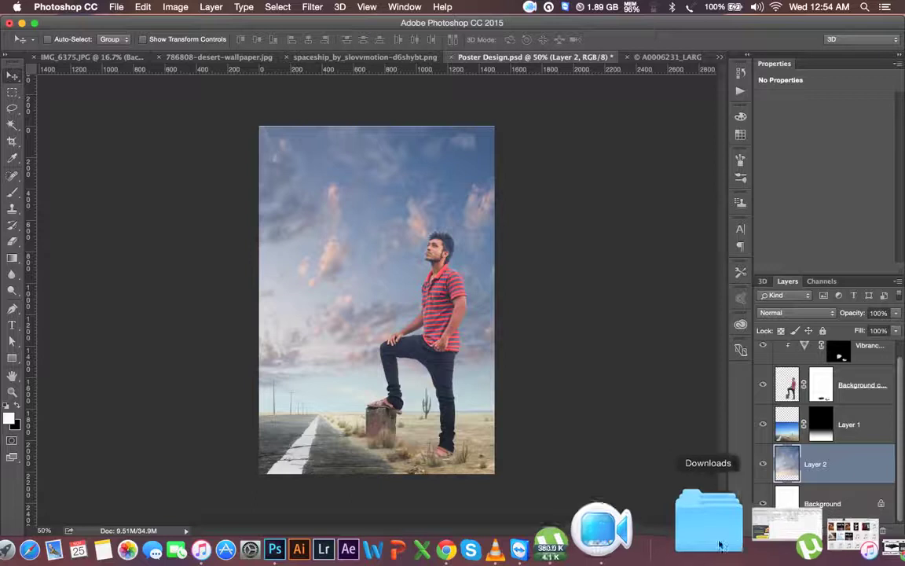
Browse the Cloud Assets folders, peeking into Skies_pack_by_flordelys_stock and back
left_click(697, 523)
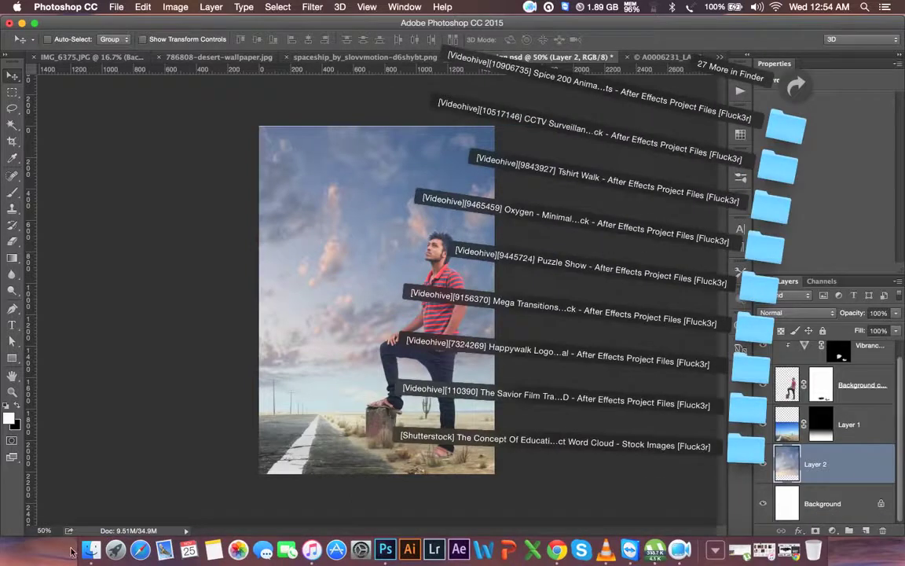
left_click(91, 548)
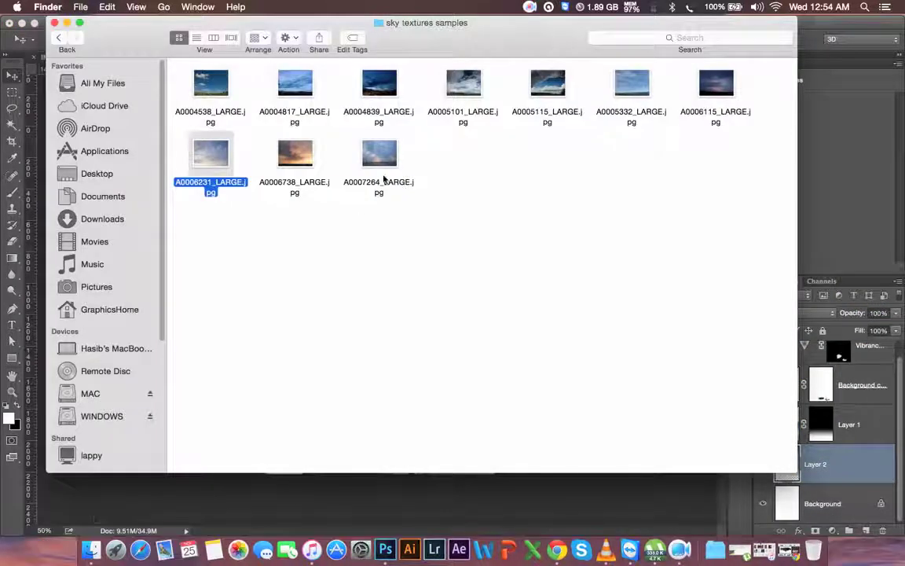
left_click(59, 37)
scroll(343, 204, "down", 2)
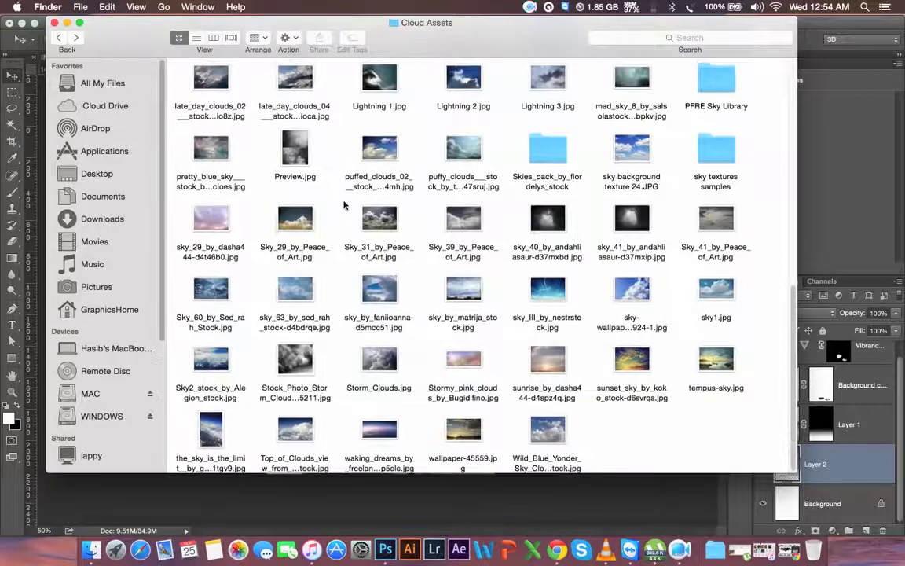
scroll(343, 206, "up", 5)
scroll(344, 206, "up", 1)
scroll(343, 206, "up", 3)
scroll(344, 205, "up", 2)
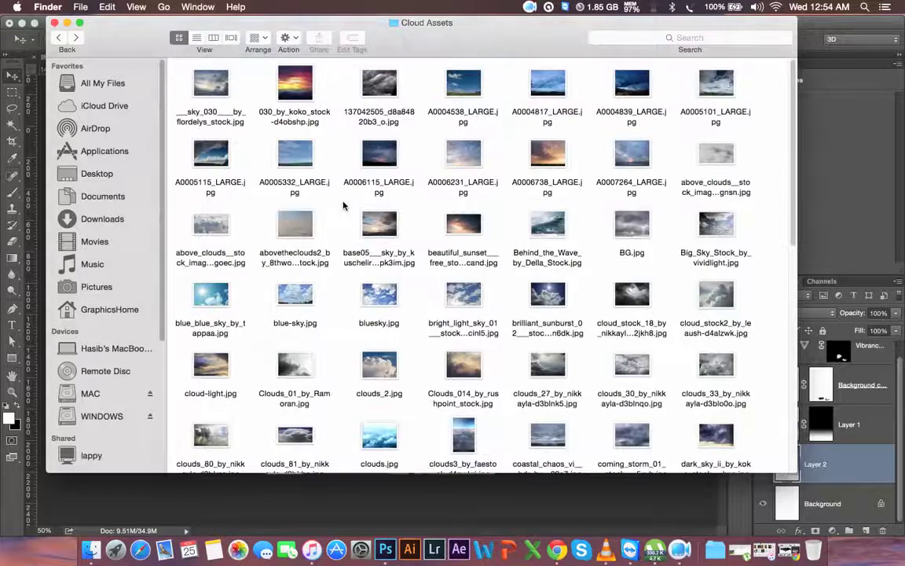
scroll(440, 137, "down", 8)
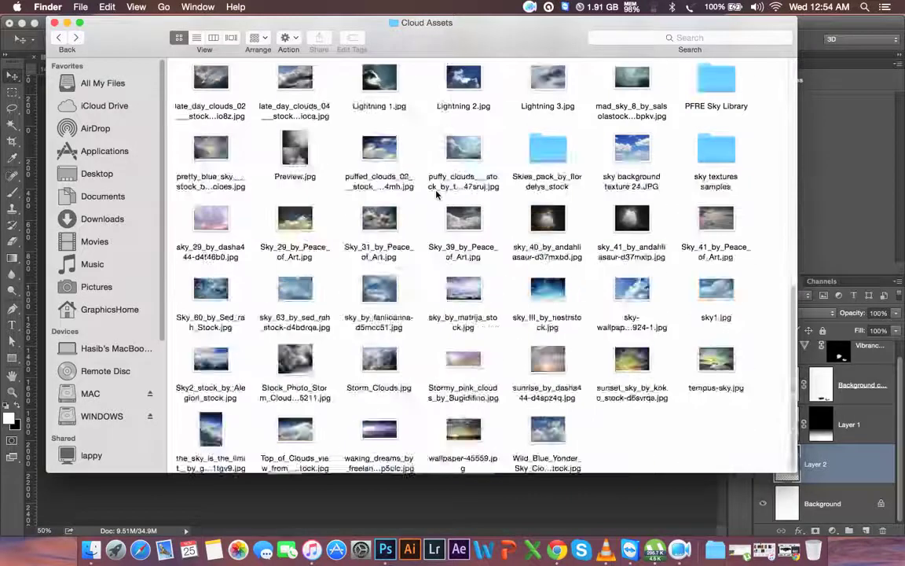
double_click(541, 158)
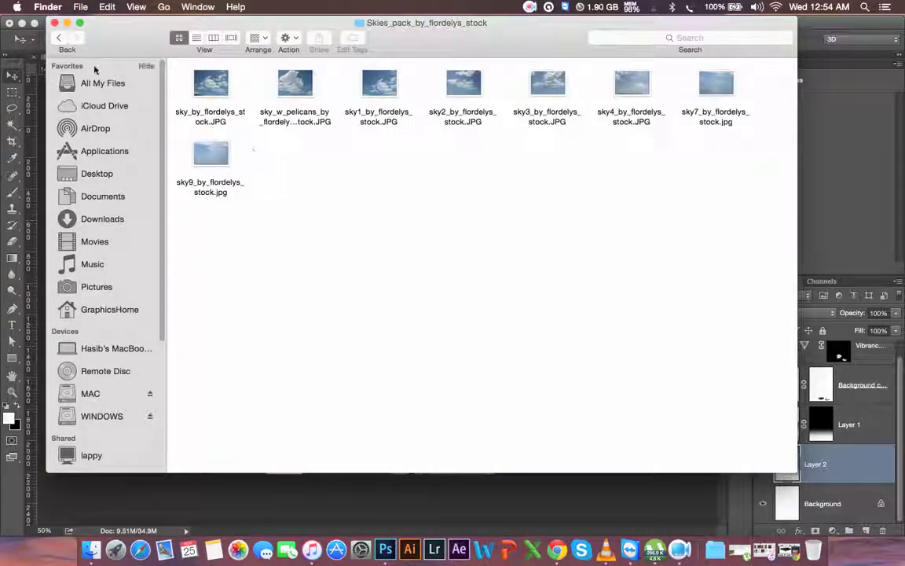
left_click(58, 39)
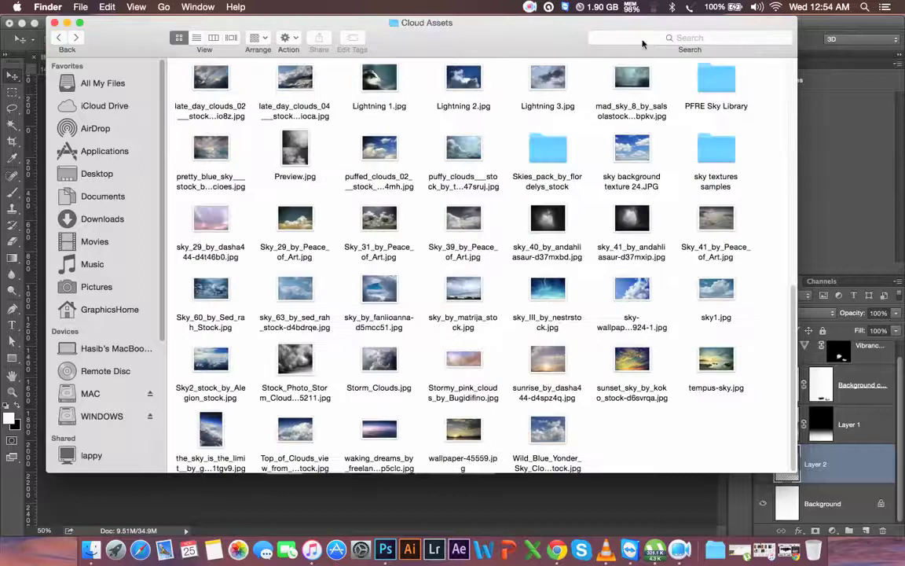
Scroll through the PFRE Sky Library and preview Norwegian_sky_65.jpg before closing it
double_click(705, 95)
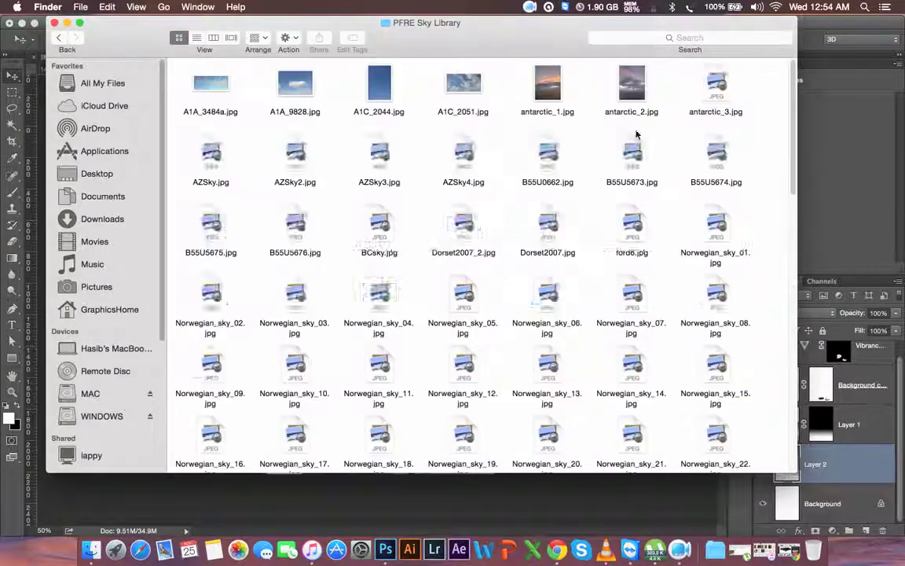
scroll(542, 196, "down", 1)
scroll(542, 196, "down", 1)
scroll(542, 197, "down", 4)
scroll(542, 196, "down", 5)
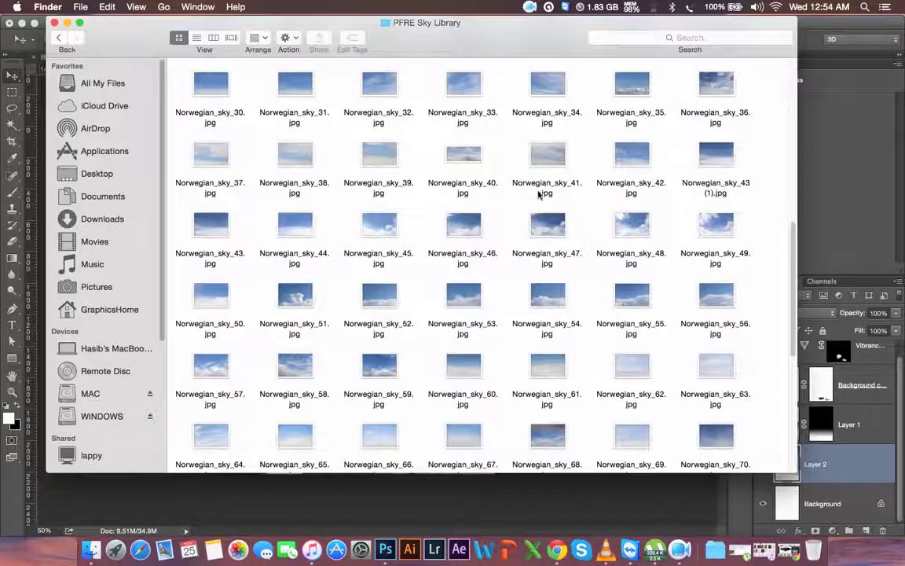
scroll(533, 200, "down", 3)
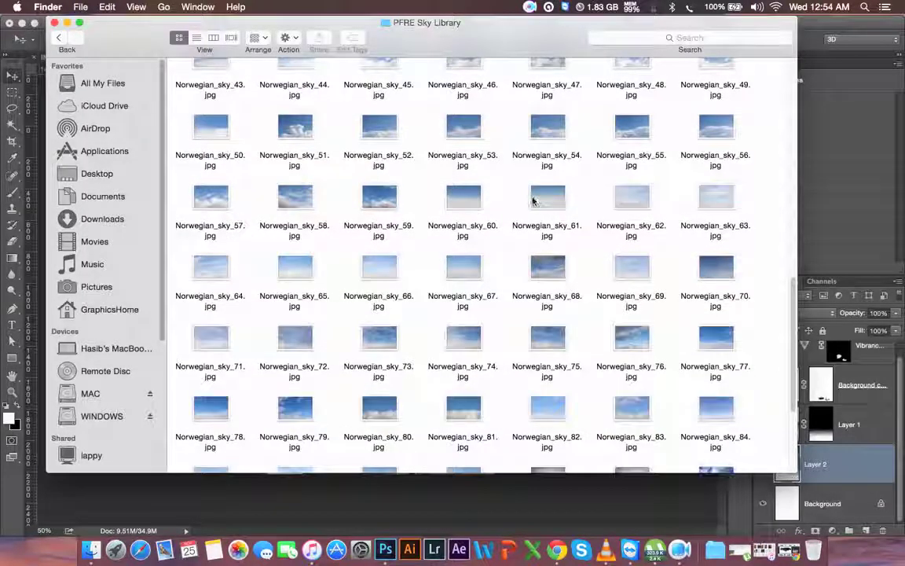
scroll(626, 269, "down", 3)
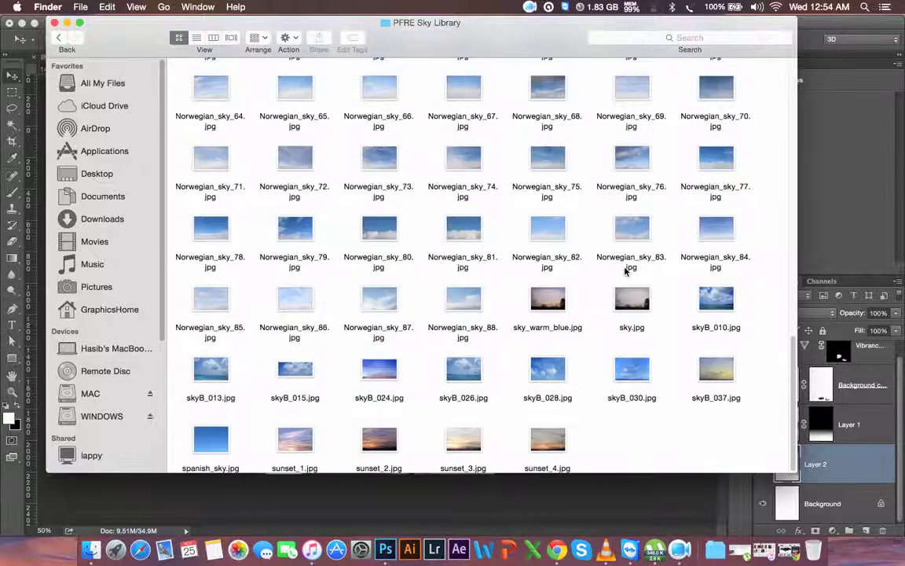
left_click(382, 305)
double_click(309, 92)
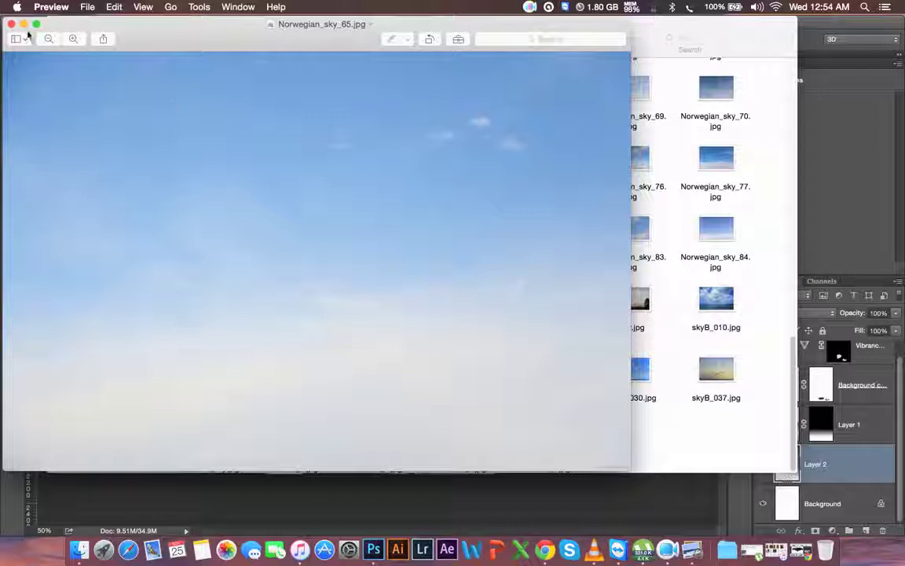
left_click(12, 25)
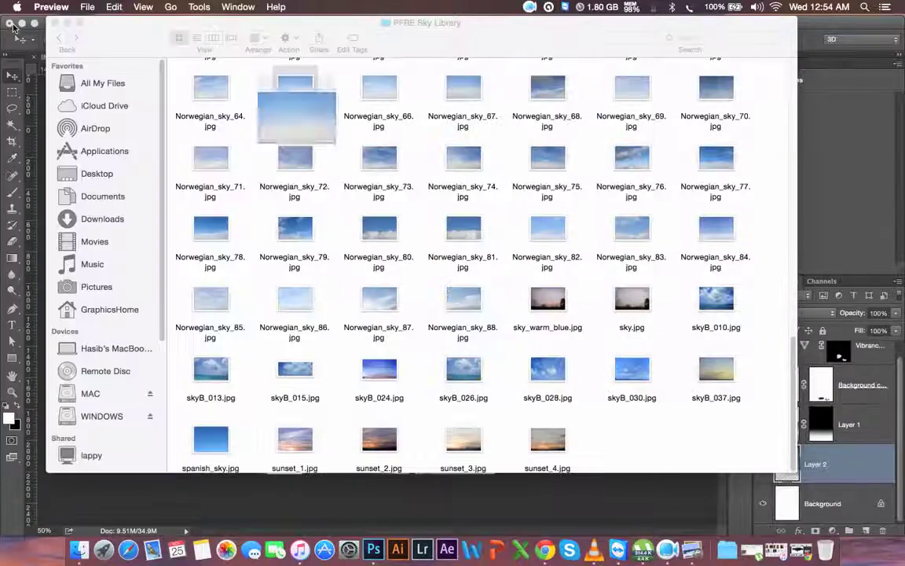
Go back up to the HELP FILE folder and browse its stock images
left_click(59, 38)
left_click(59, 39)
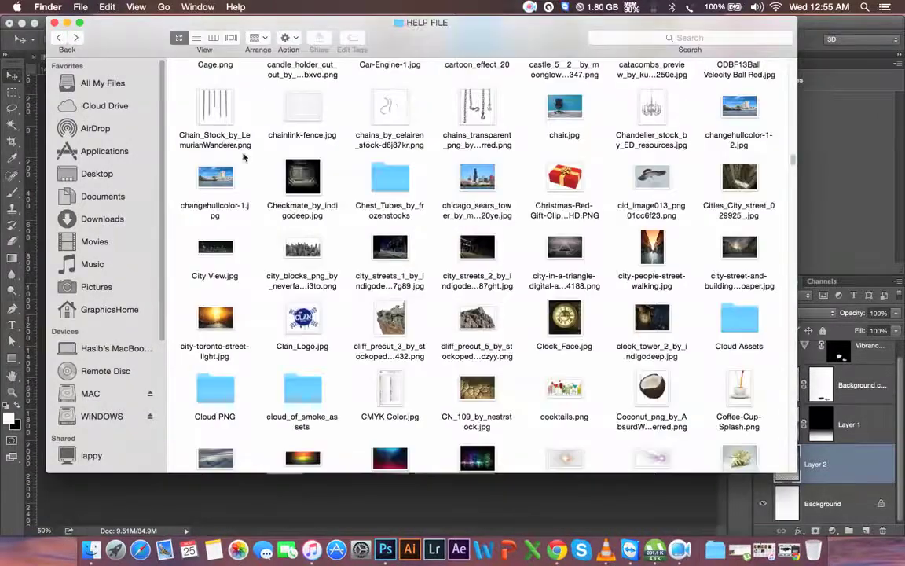
scroll(359, 223, "down", 10)
scroll(360, 225, "down", 8)
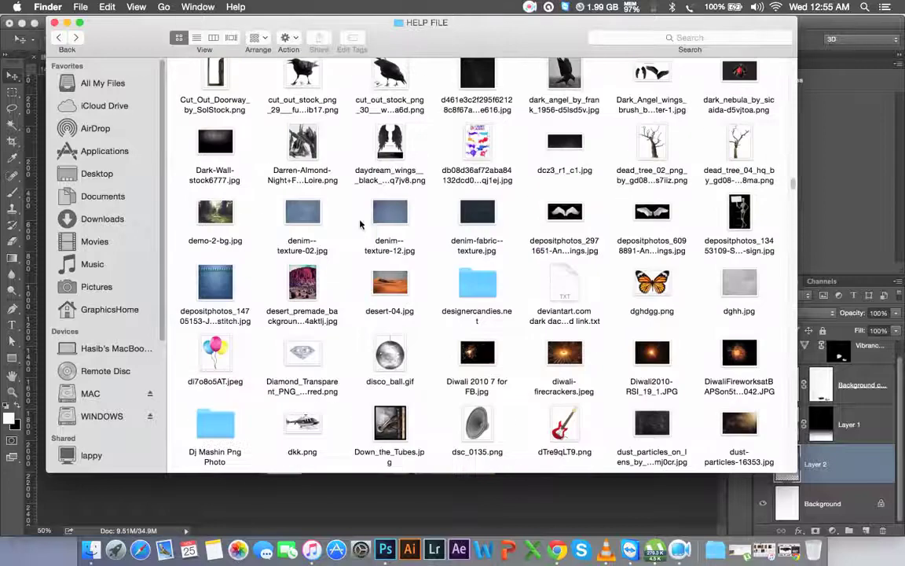
scroll(370, 228, "down", 3)
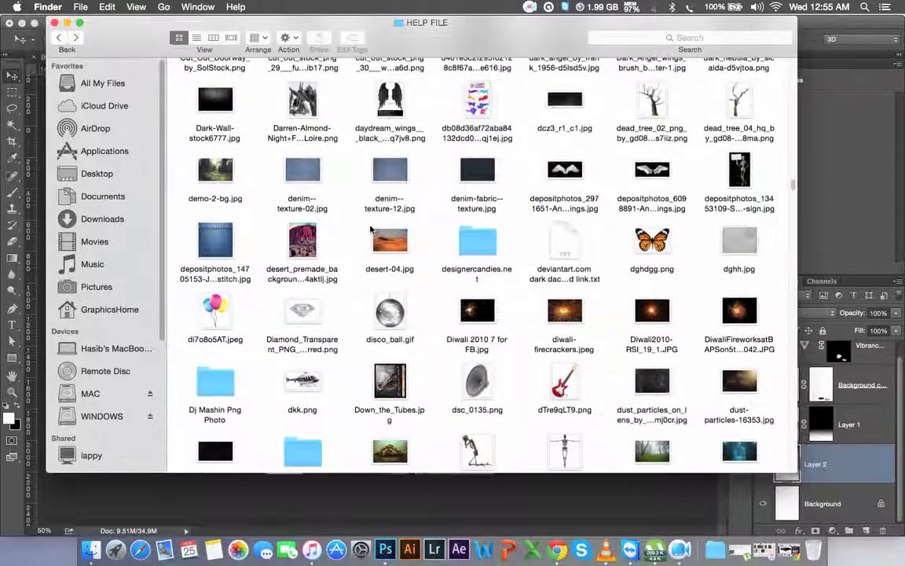
scroll(370, 228, "down", 6)
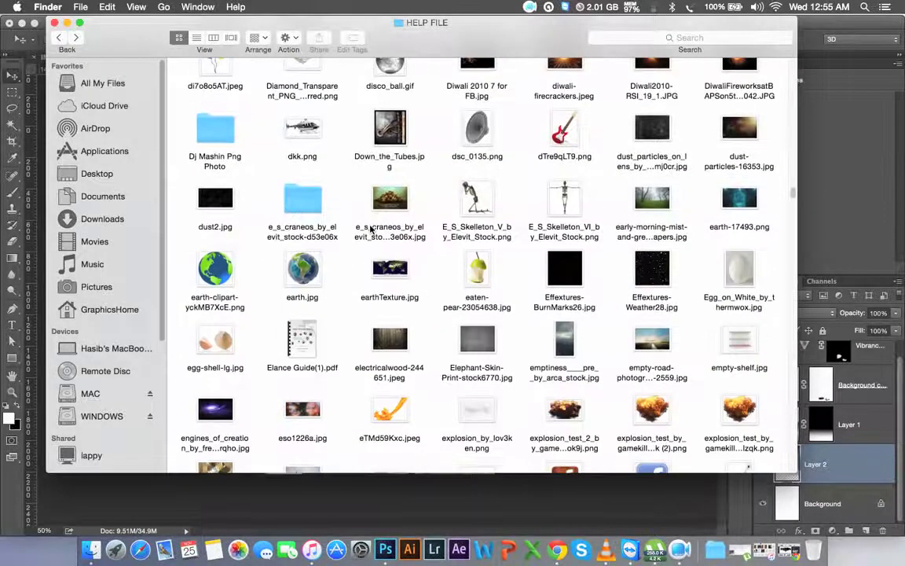
scroll(370, 228, "down", 5)
scroll(370, 229, "down", 3)
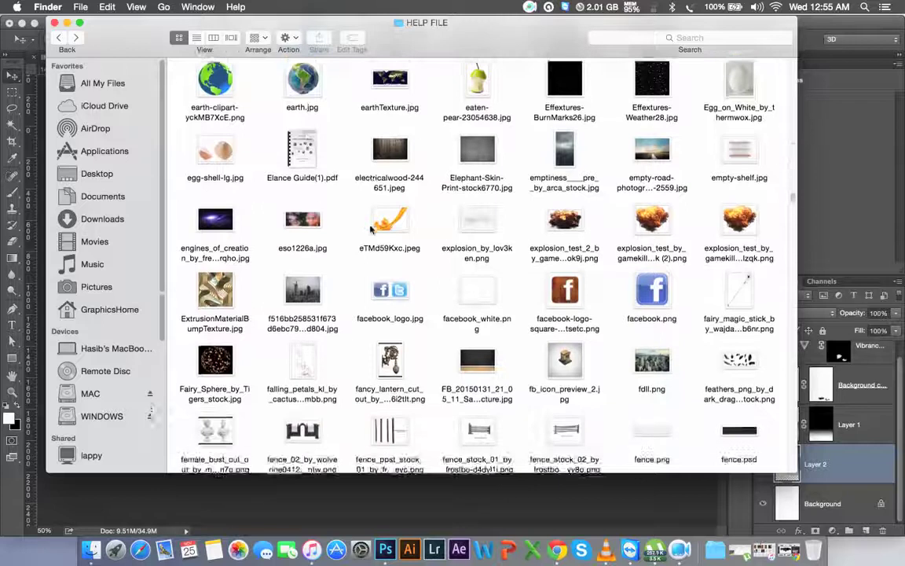
scroll(370, 229, "down", 8)
scroll(370, 229, "down", 3)
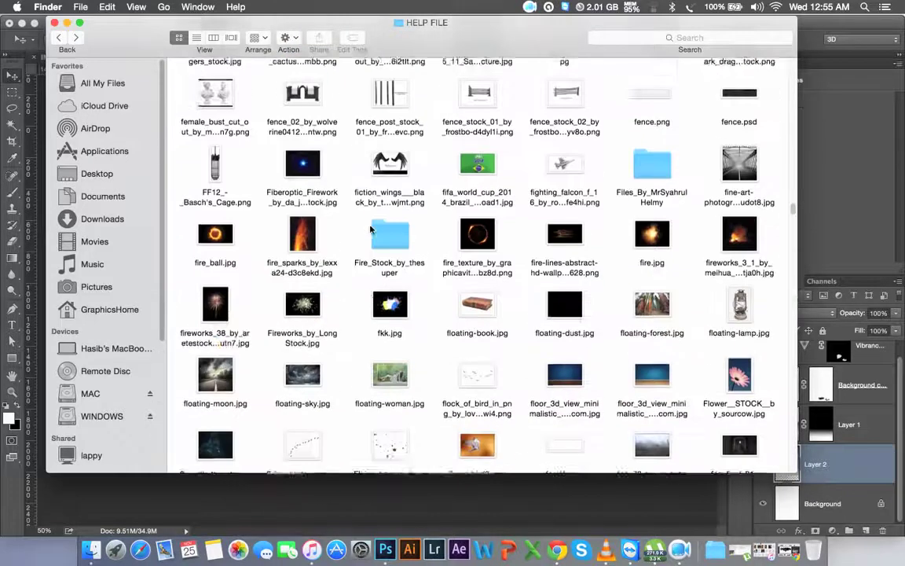
scroll(370, 228, "down", 3)
scroll(370, 229, "down", 2)
scroll(370, 228, "down", 12)
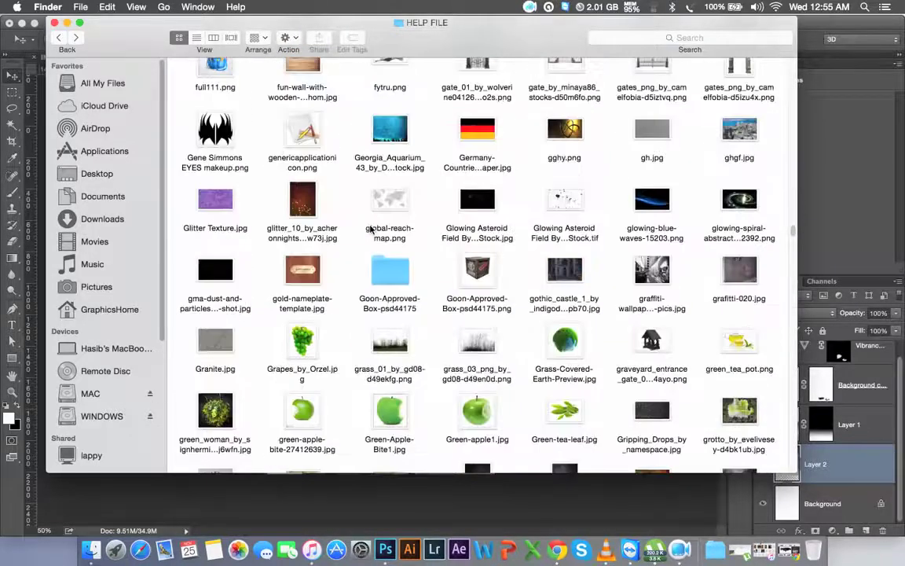
scroll(370, 229, "up", 4)
scroll(370, 229, "up", 3)
scroll(370, 229, "up", 1)
scroll(370, 229, "down", 2)
scroll(370, 229, "down", 5)
scroll(370, 228, "down", 5)
scroll(370, 228, "down", 2)
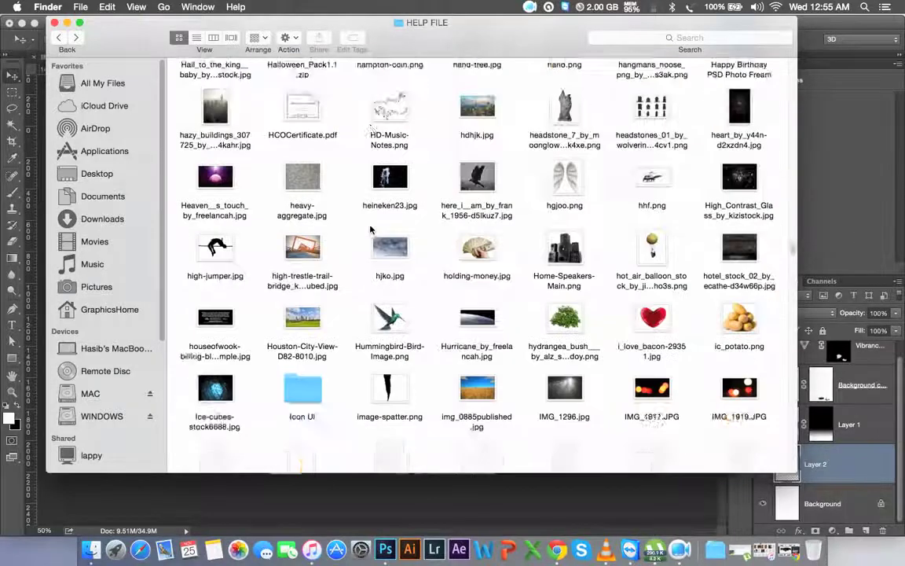
scroll(370, 229, "down", 1)
scroll(370, 228, "down", 1)
scroll(370, 228, "down", 2)
scroll(370, 229, "down", 1)
scroll(370, 229, "down", 1)
scroll(370, 228, "down", 1)
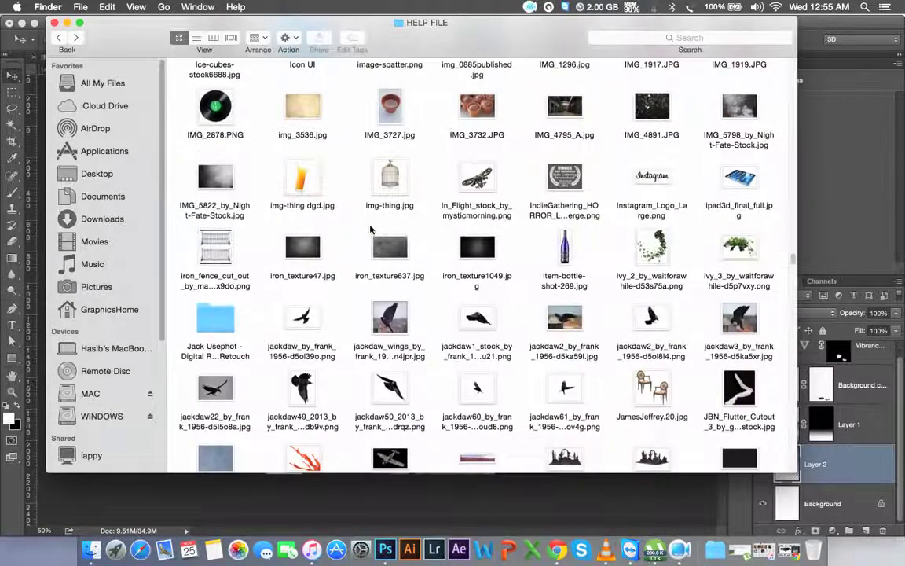
scroll(370, 229, "down", 5)
scroll(481, 228, "down", 1)
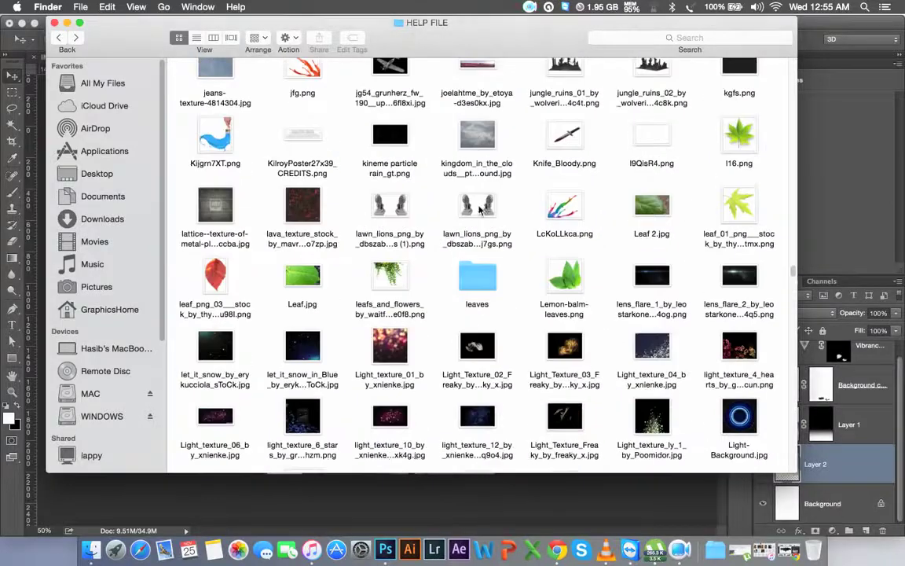
scroll(480, 228, "down", 1)
scroll(481, 223, "down", 2)
scroll(479, 212, "down", 2)
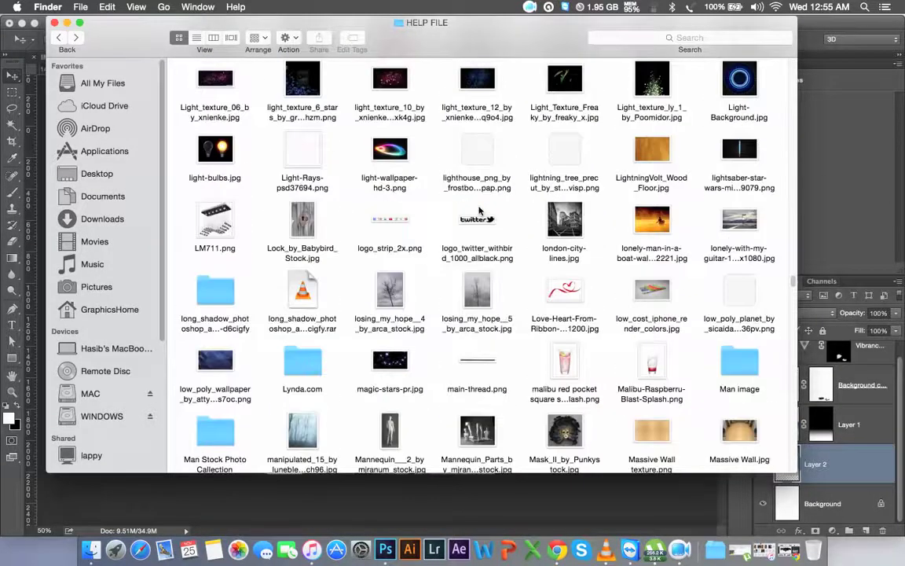
scroll(479, 211, "down", 3)
scroll(479, 210, "down", 1)
scroll(479, 210, "down", 3)
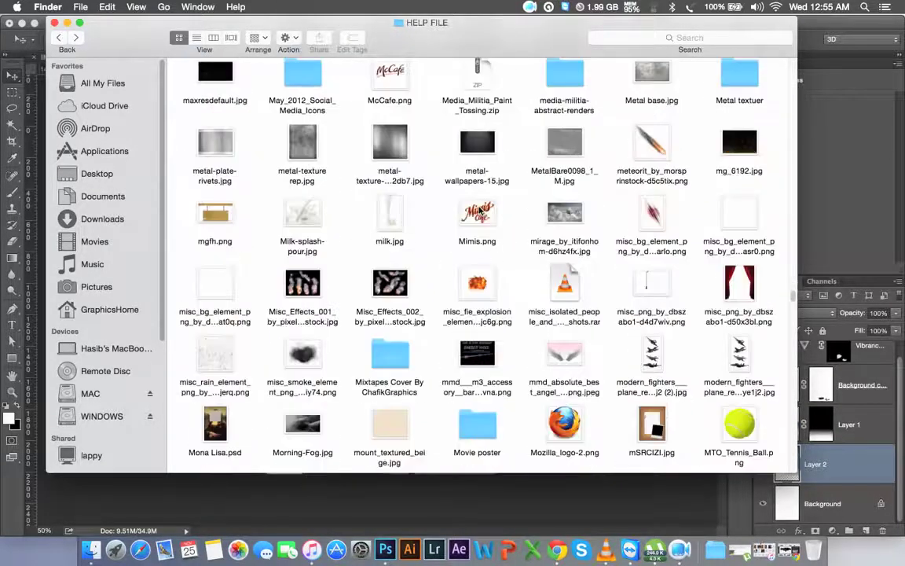
scroll(479, 210, "down", 3)
scroll(479, 211, "down", 5)
scroll(479, 210, "down", 3)
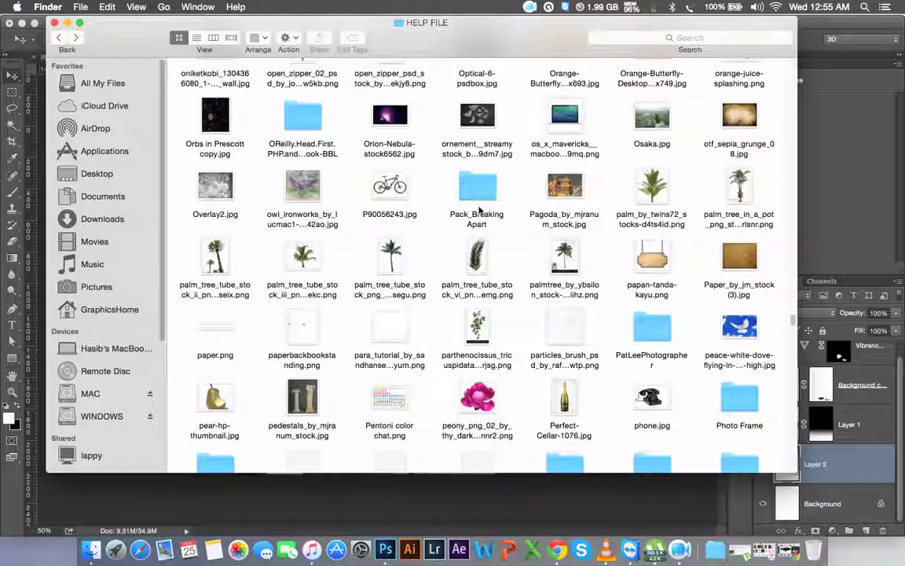
scroll(471, 219, "down", 2)
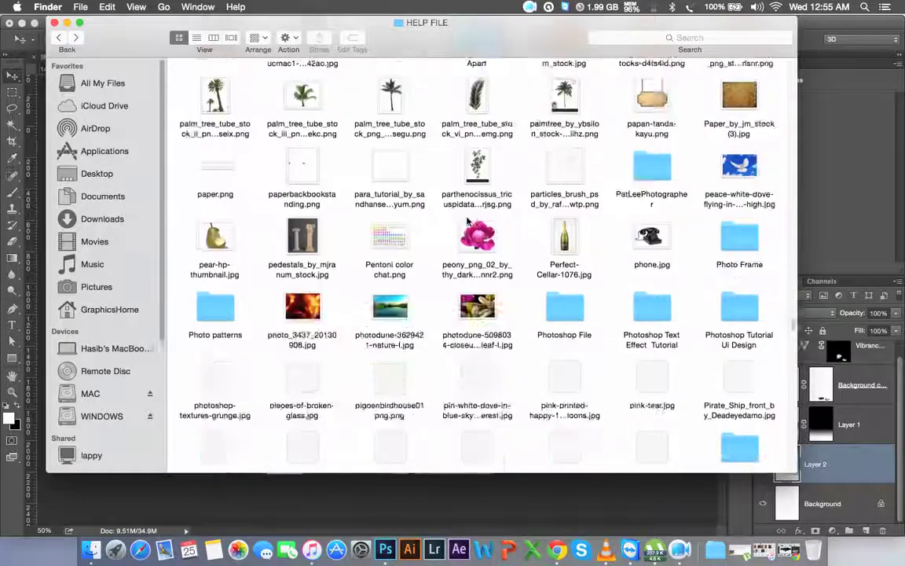
scroll(466, 222, "down", 1)
scroll(467, 222, "down", 3)
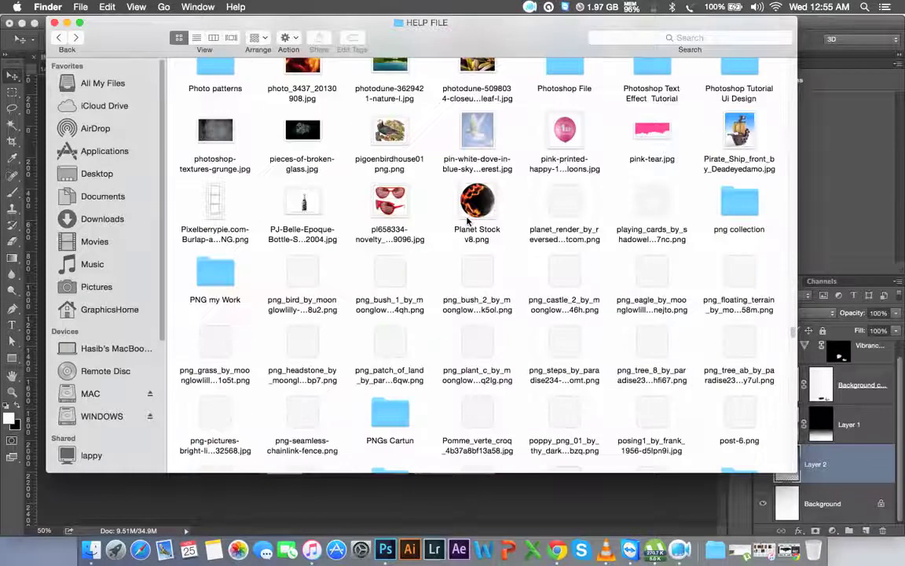
scroll(481, 260, "down", 3)
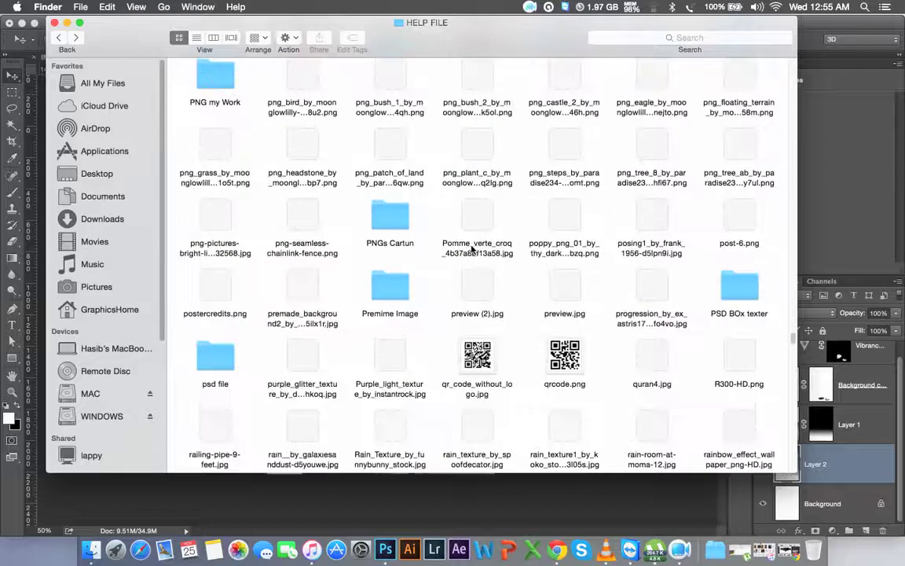
left_click_drag(794, 348, 795, 369)
Find hjko.jpg, preview it full size, then close the preview
scroll(763, 189, "up", 15)
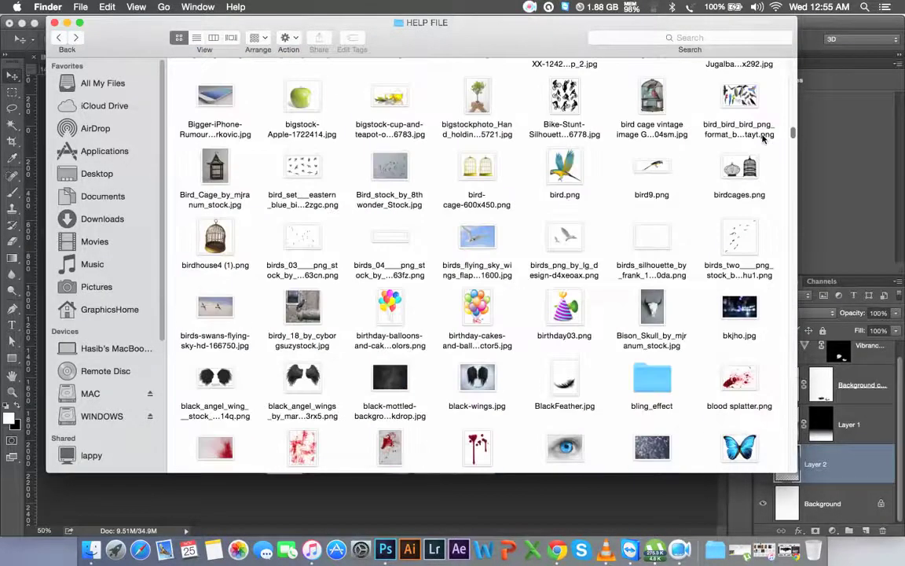
scroll(766, 126, "up", 10)
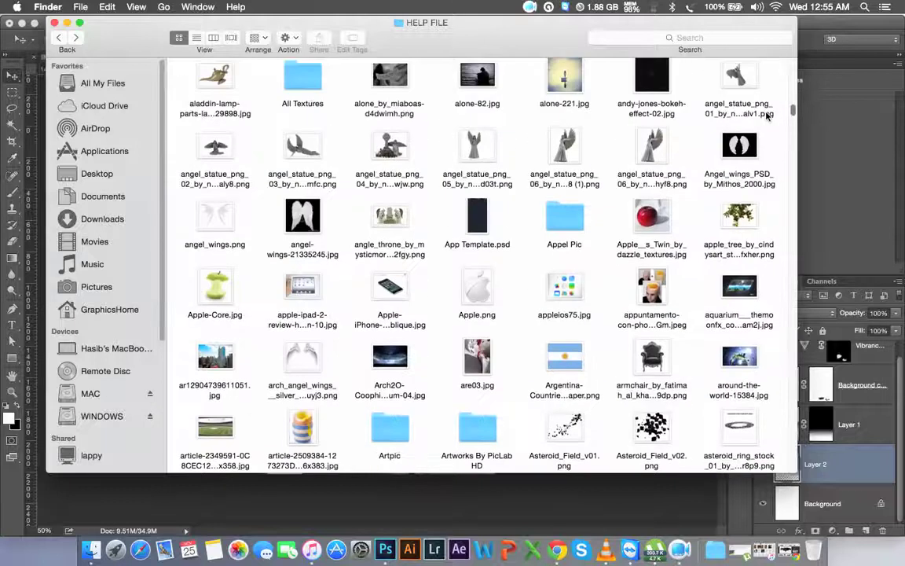
scroll(766, 114, "up", 5)
scroll(768, 109, "up", 3)
scroll(770, 102, "up", 1)
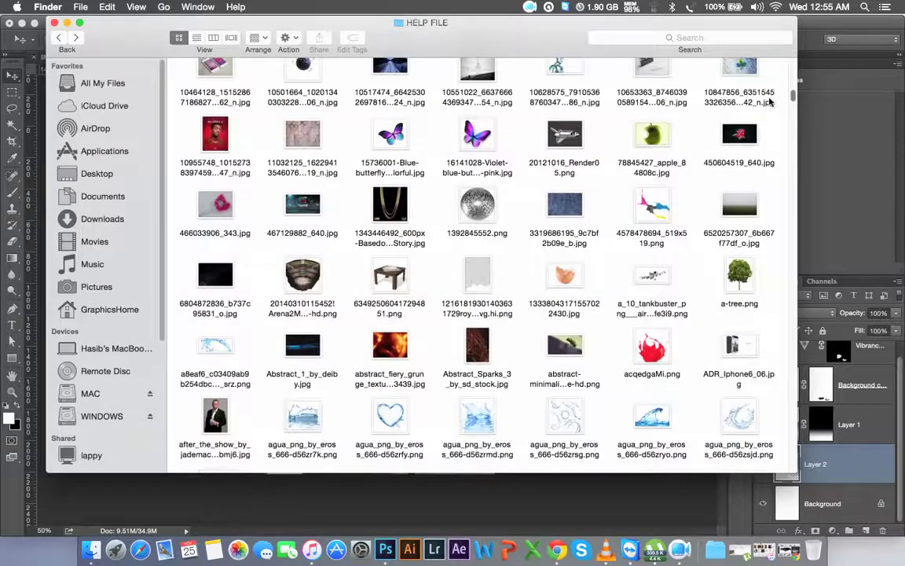
scroll(769, 96, "up", 5)
scroll(769, 88, "up", 4)
scroll(768, 82, "up", 5)
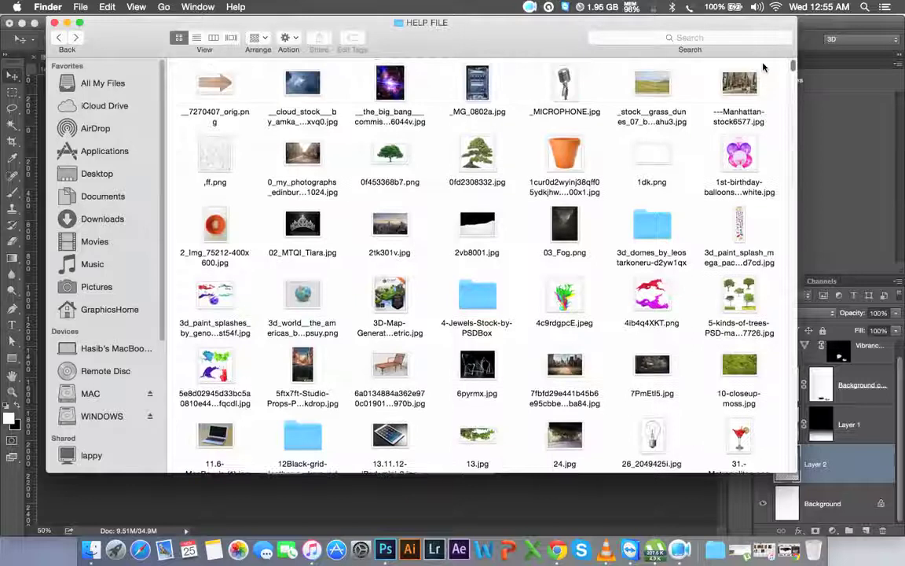
scroll(764, 75, "down", 3)
scroll(765, 86, "down", 5)
scroll(766, 98, "down", 2)
scroll(769, 114, "down", 5)
scroll(770, 120, "down", 2)
scroll(772, 126, "down", 3)
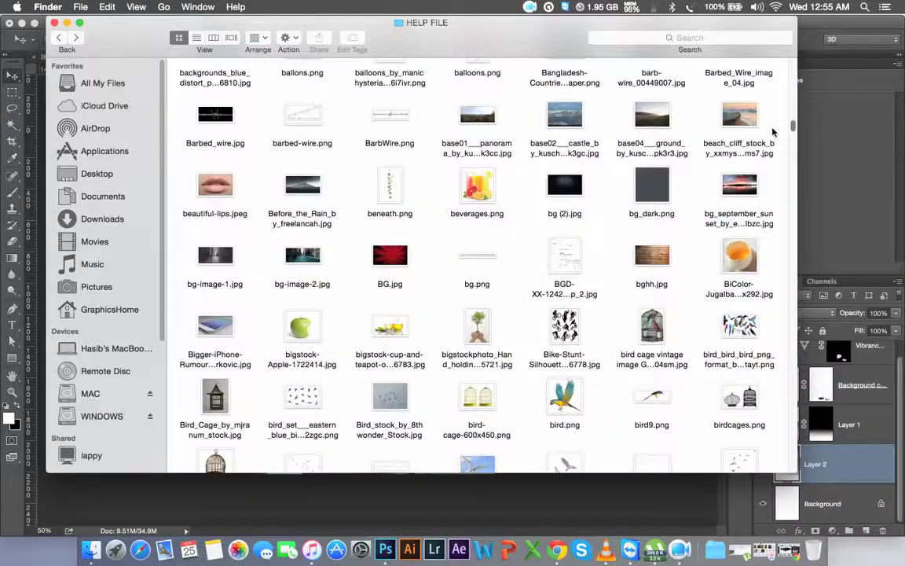
scroll(773, 133, "down", 1)
scroll(773, 140, "down", 5)
scroll(774, 146, "down", 3)
scroll(775, 152, "down", 2)
scroll(774, 158, "down", 3)
scroll(775, 169, "down", 5)
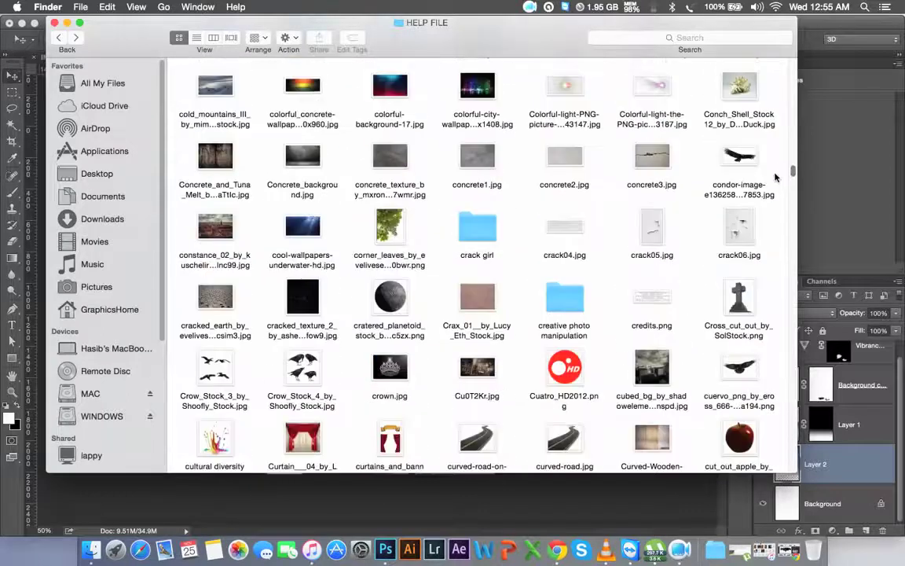
scroll(775, 177, "down", 2)
scroll(775, 182, "down", 2)
scroll(775, 188, "down", 5)
scroll(775, 192, "down", 2)
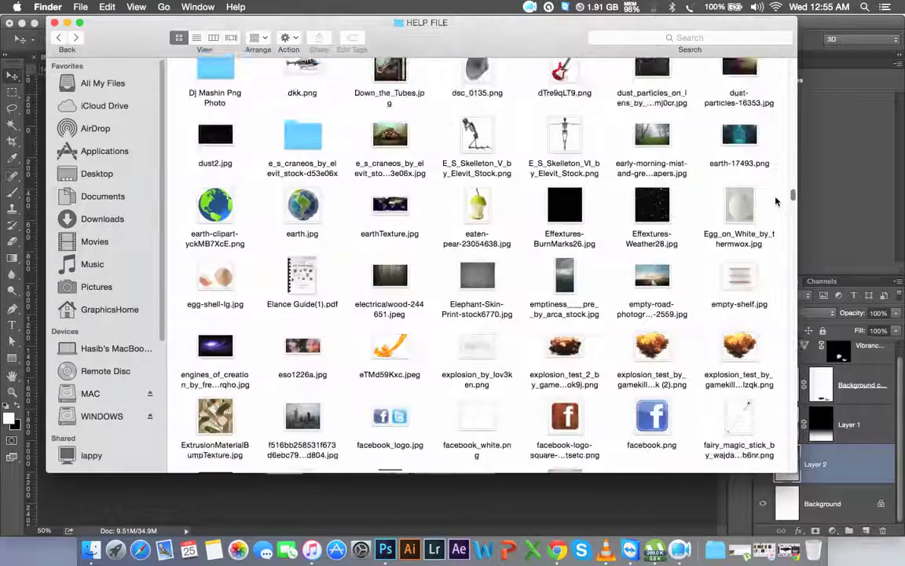
scroll(757, 204, "down", 1)
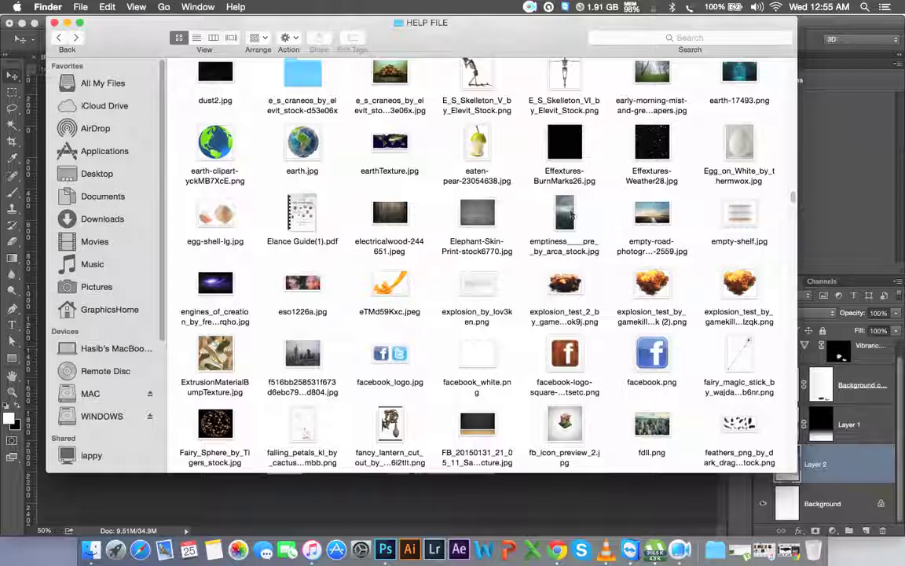
scroll(571, 215, "down", 1)
scroll(571, 215, "down", 3)
scroll(571, 216, "down", 2)
scroll(571, 216, "down", 2)
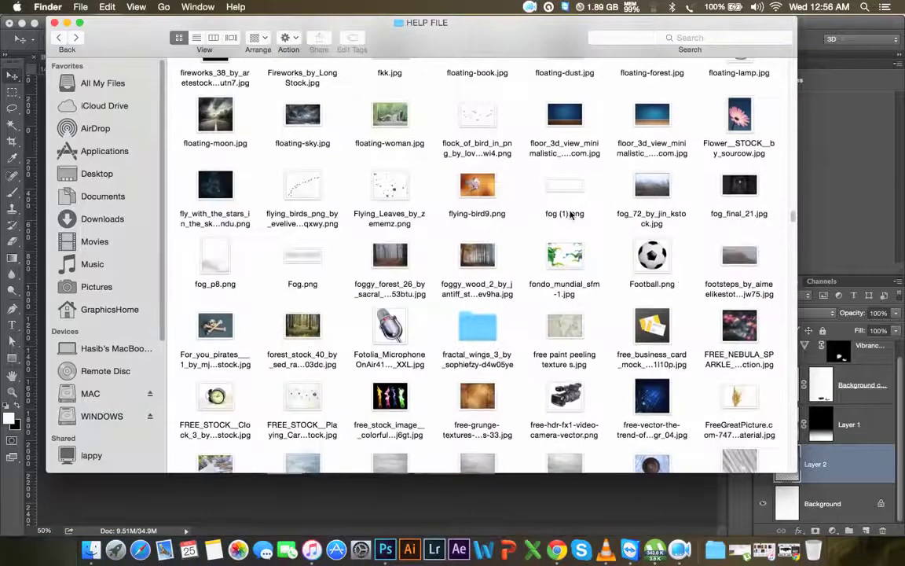
scroll(571, 215, "down", 2)
scroll(571, 214, "down", 1)
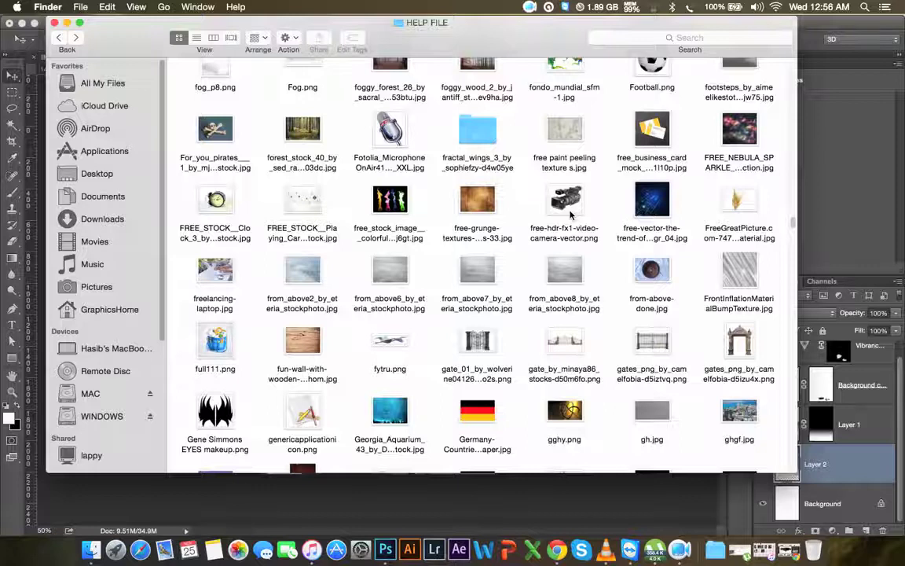
scroll(496, 245, "down", 3)
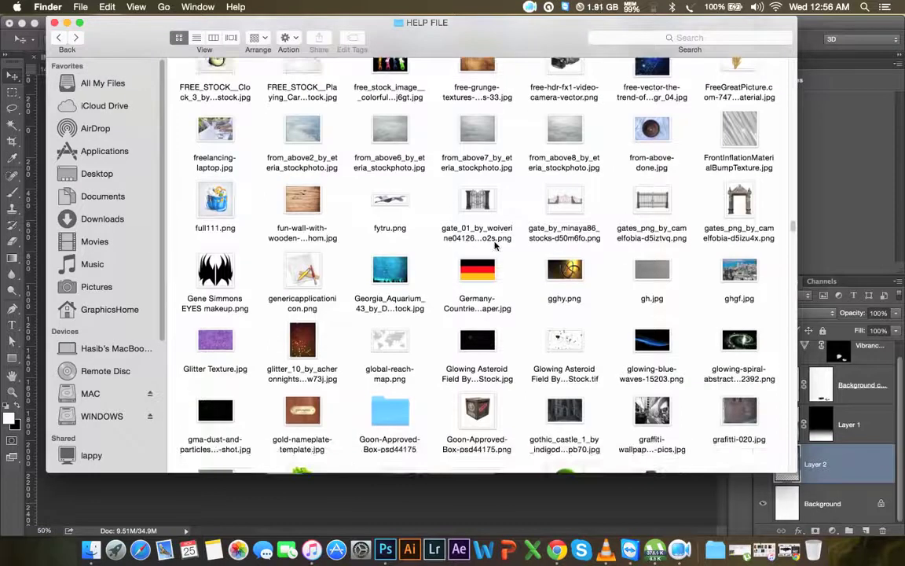
scroll(495, 246, "down", 2)
scroll(494, 246, "down", 5)
scroll(494, 246, "down", 4)
scroll(495, 246, "down", 5)
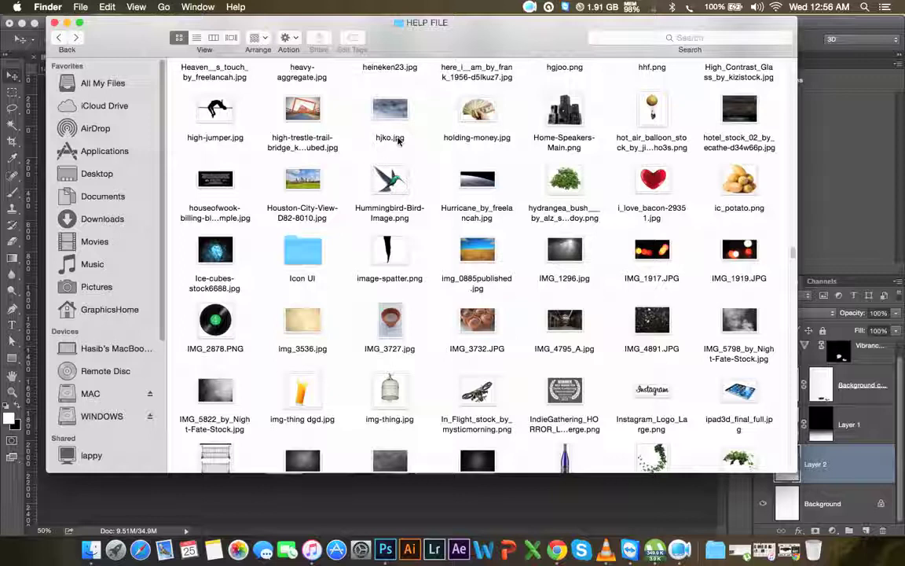
double_click(389, 109)
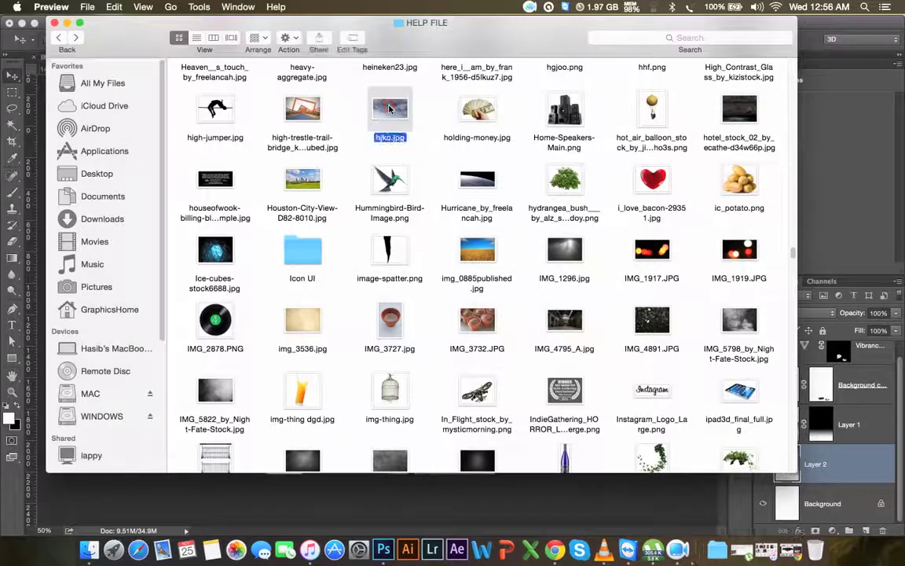
left_click(12, 25)
Locate subtle_storm_by_night_fate_stock-d6ksb13.jpg and open it full size in Preview
scroll(410, 269, "down", 8)
scroll(409, 268, "down", 2)
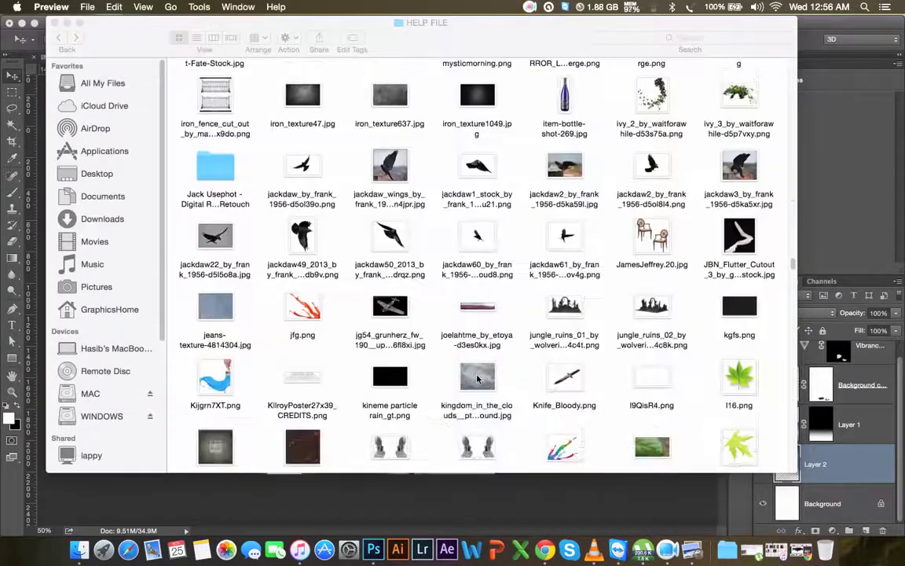
scroll(477, 379, "down", 5)
scroll(477, 378, "down", 5)
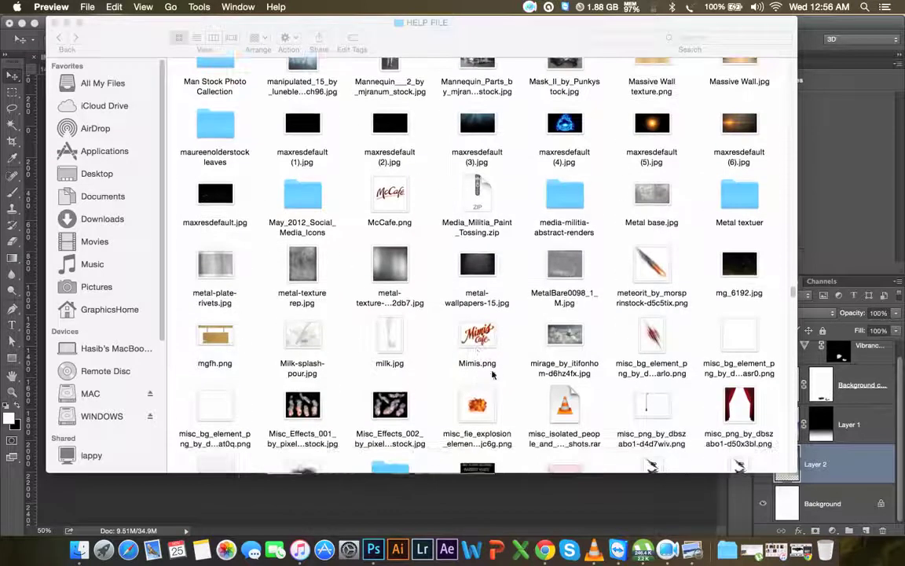
scroll(511, 358, "down", 2)
scroll(513, 356, "down", 2)
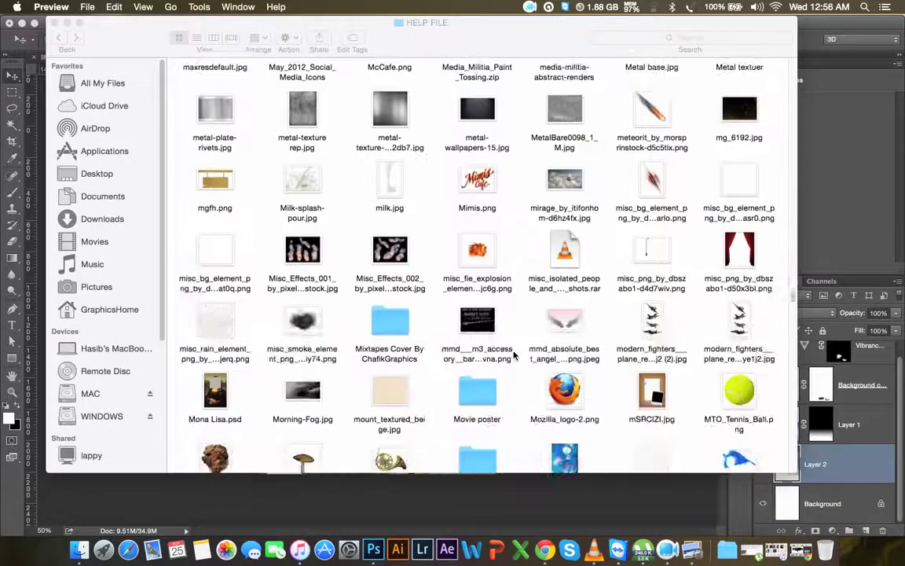
scroll(515, 355, "down", 5)
scroll(513, 356, "down", 5)
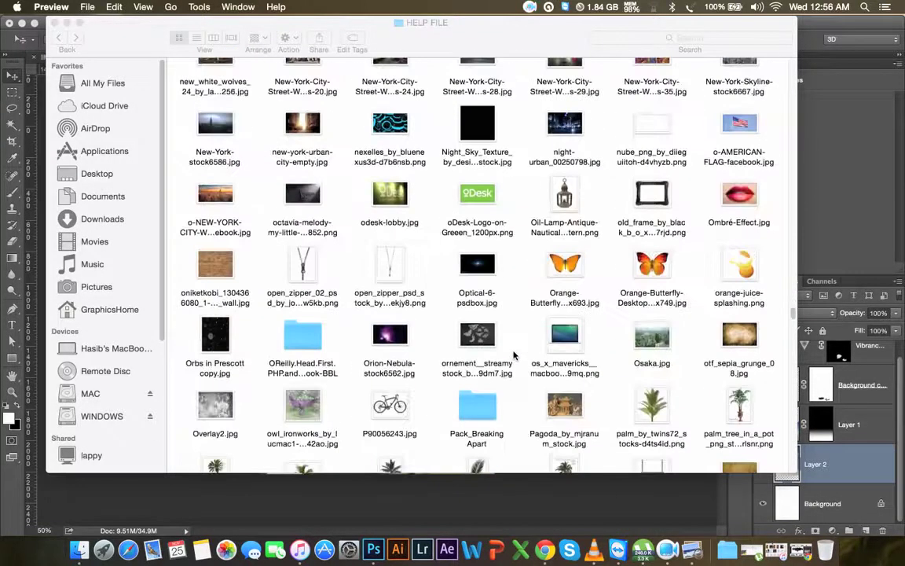
scroll(513, 356, "down", 10)
scroll(513, 356, "up", 5)
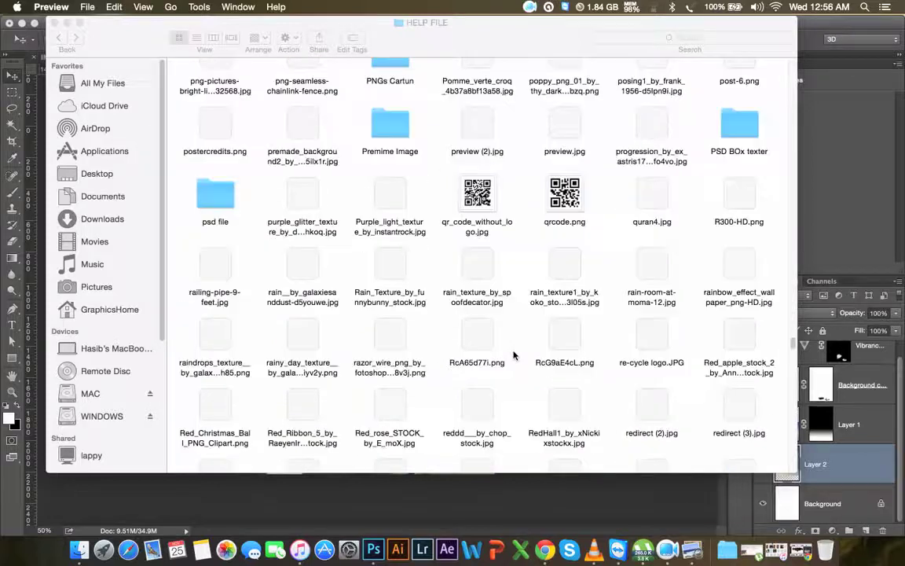
scroll(513, 356, "down", 3)
scroll(513, 356, "down", 4)
scroll(513, 356, "down", 5)
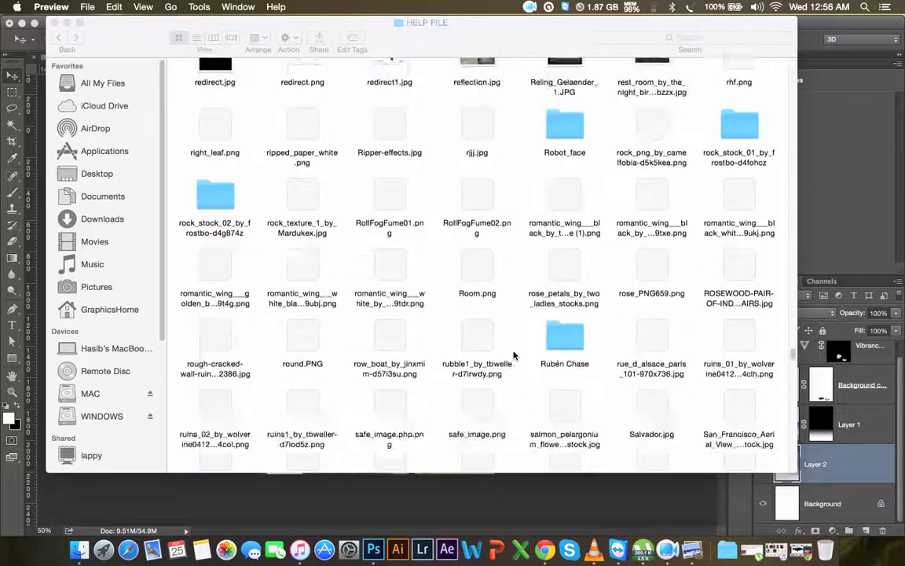
scroll(513, 356, "up", 2)
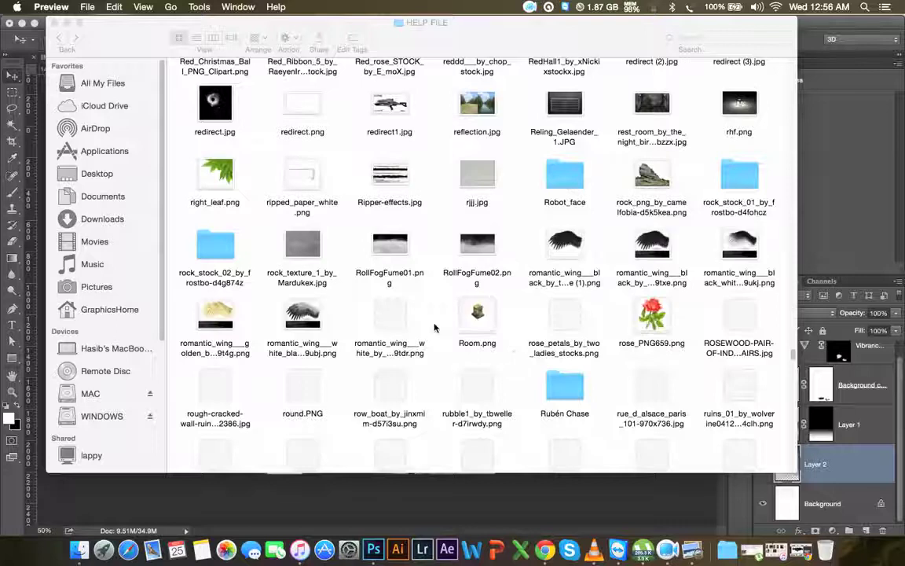
scroll(435, 325, "down", 2)
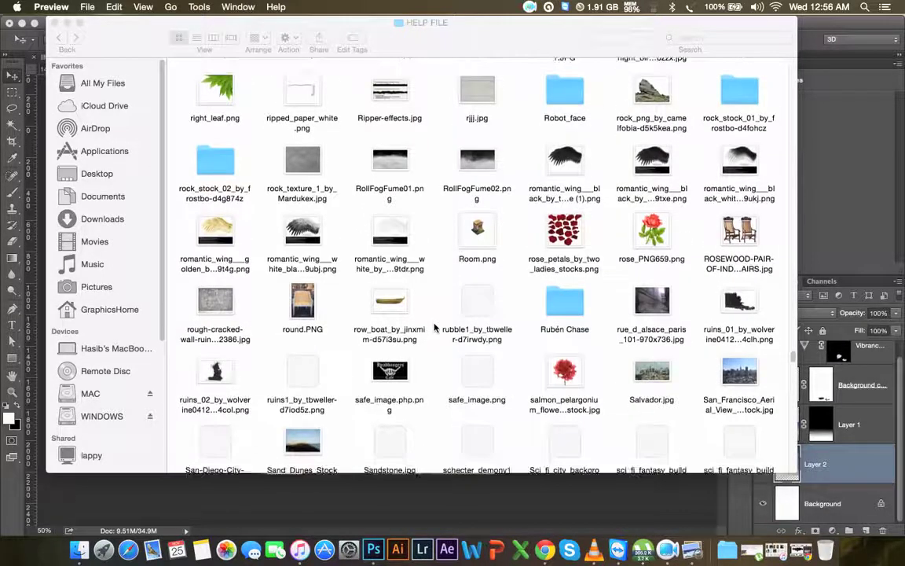
scroll(435, 324, "down", 2)
scroll(435, 325, "down", 2)
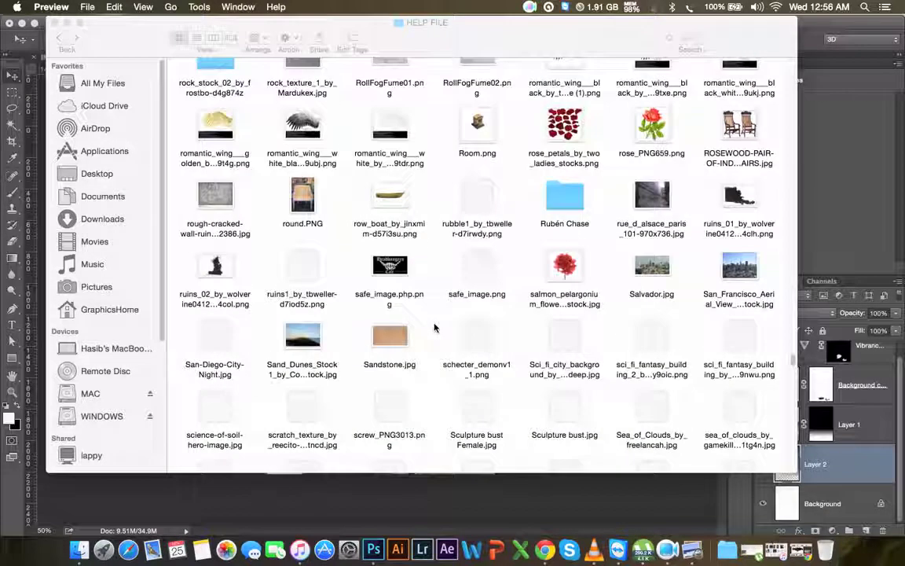
scroll(462, 326, "down", 3)
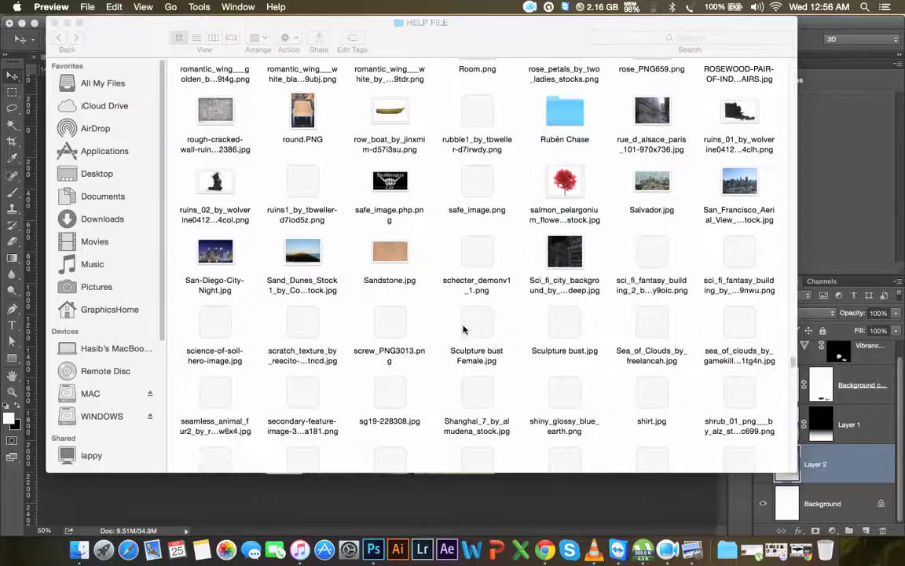
scroll(462, 329, "down", 3)
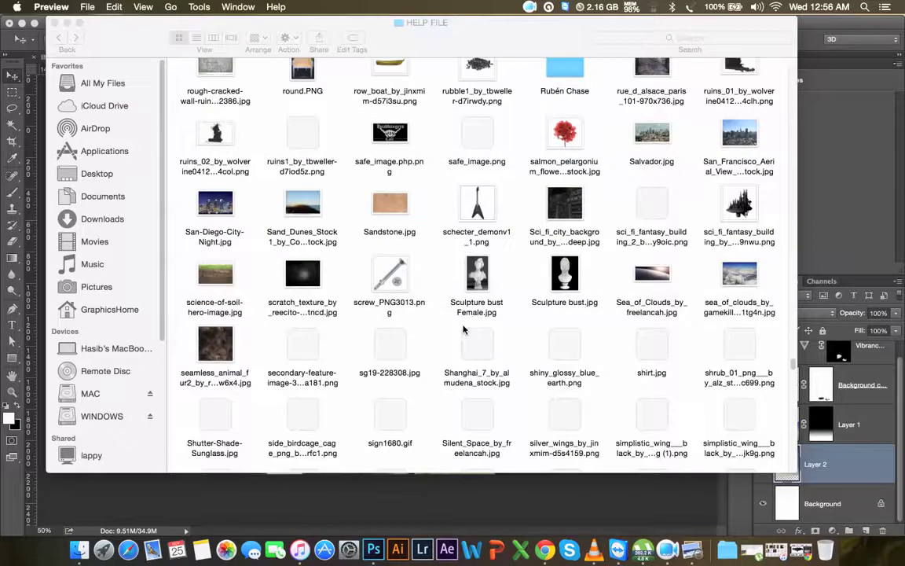
scroll(463, 328, "down", 10)
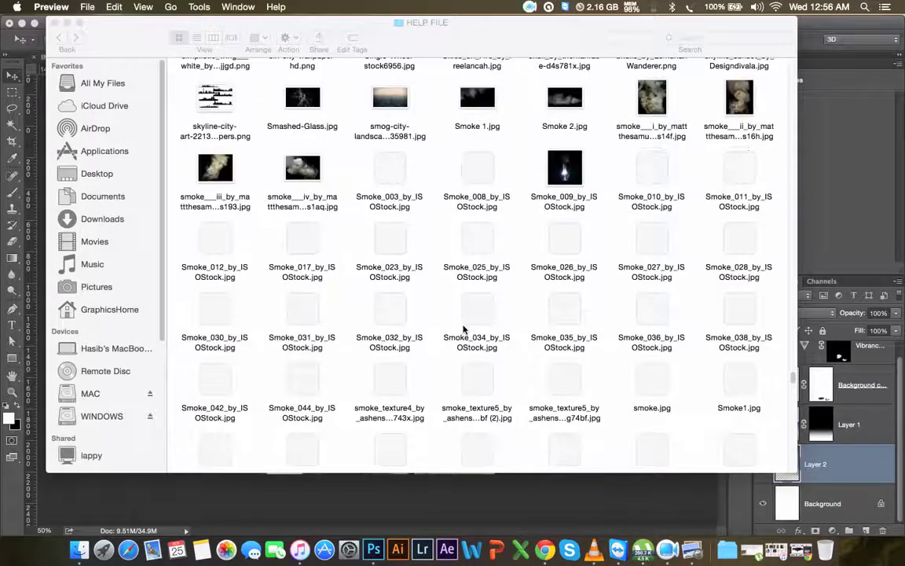
scroll(463, 328, "down", 5)
scroll(463, 330, "down", 3)
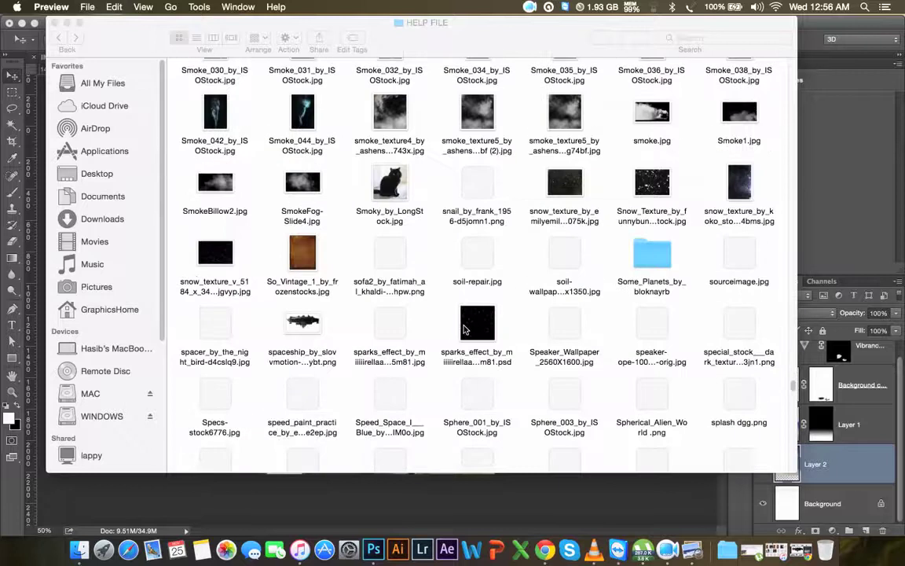
scroll(463, 328, "down", 3)
scroll(463, 328, "down", 3)
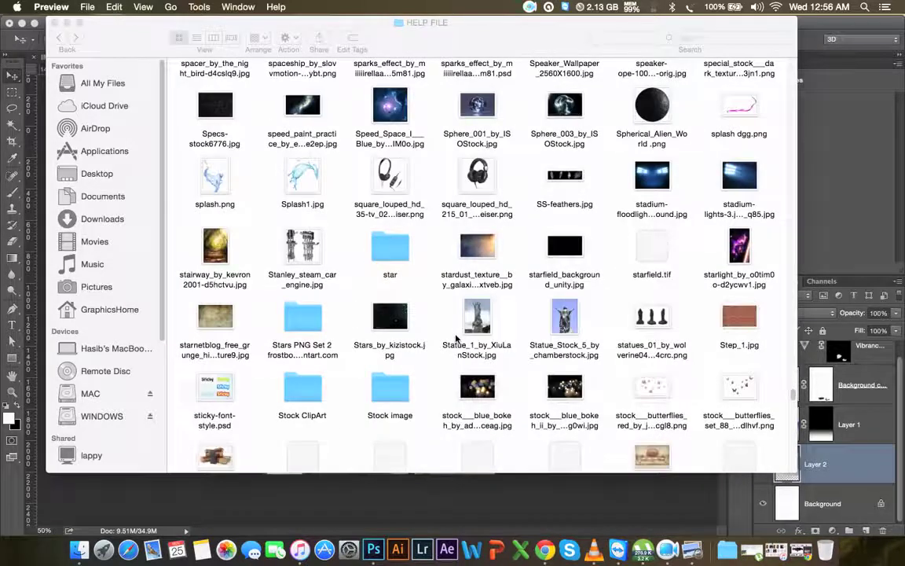
scroll(456, 338, "down", 1)
scroll(455, 338, "down", 2)
scroll(455, 338, "down", 3)
scroll(456, 338, "down", 1)
scroll(455, 337, "down", 2)
scroll(456, 337, "down", 2)
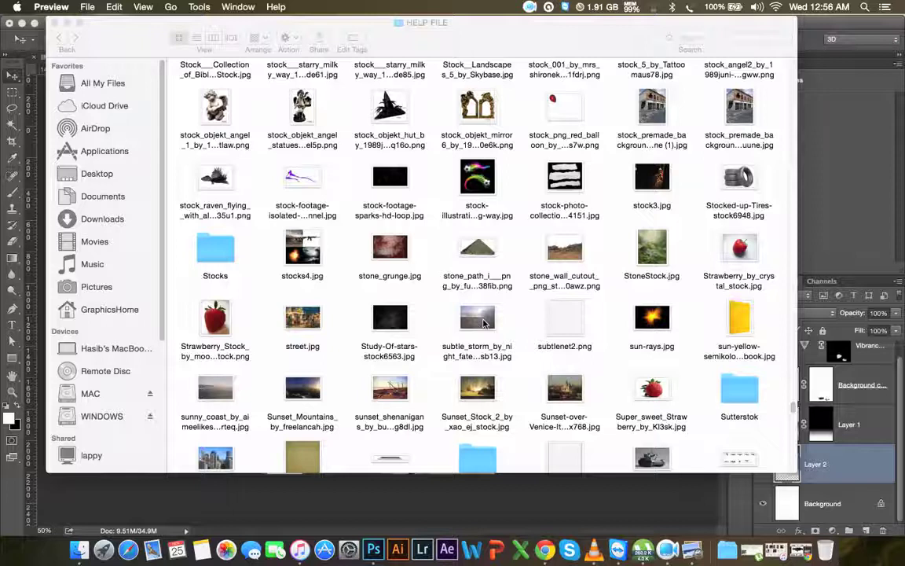
double_click(483, 322)
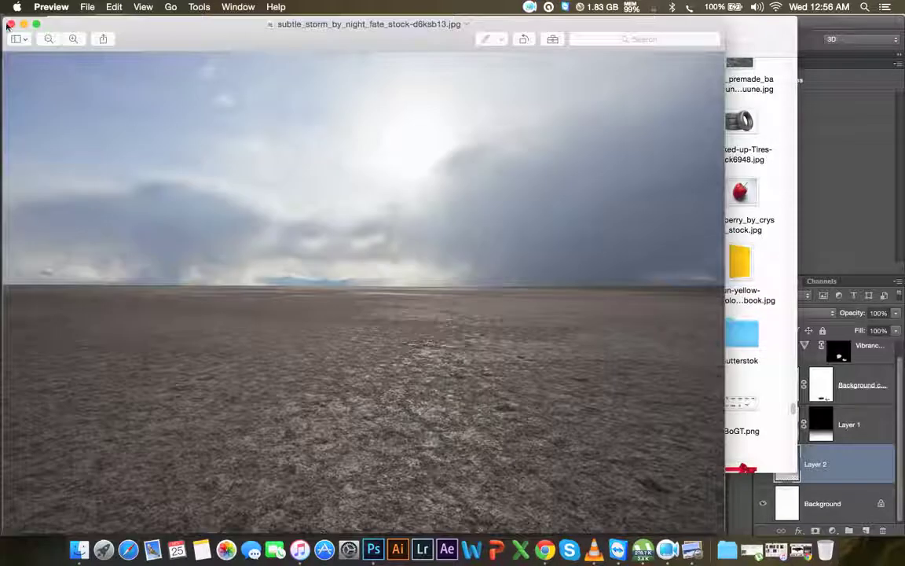
Close the storm photo preview and scroll the HELP FILE folder to Sand_Dunes_Stock1
left_click(10, 24)
scroll(548, 291, "down", 3)
scroll(549, 292, "down", 1)
scroll(549, 291, "down", 2)
scroll(548, 292, "down", 5)
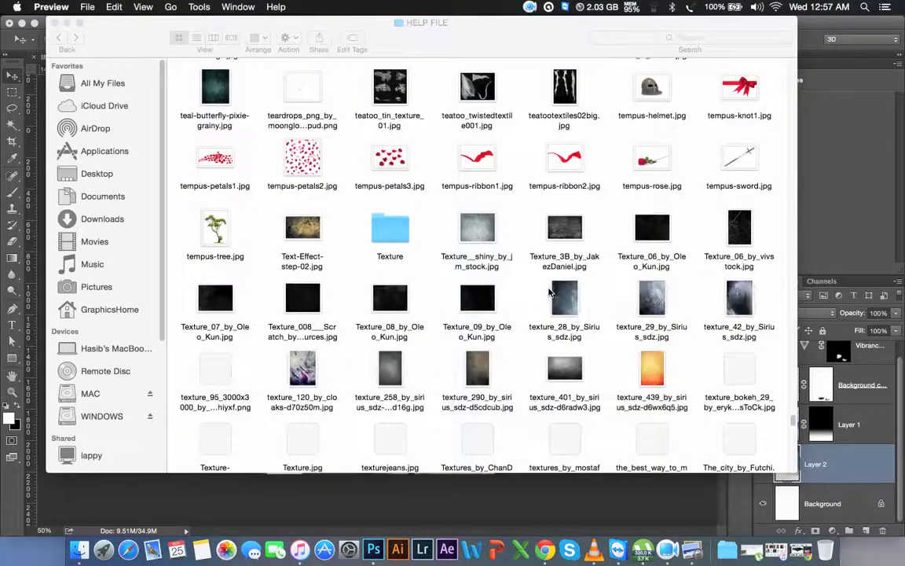
scroll(548, 291, "down", 1)
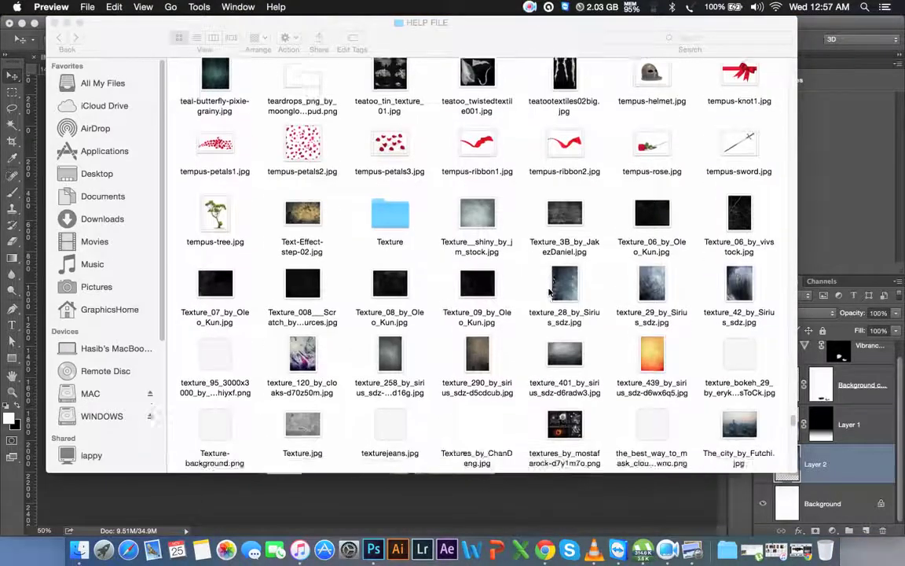
scroll(548, 291, "down", 3)
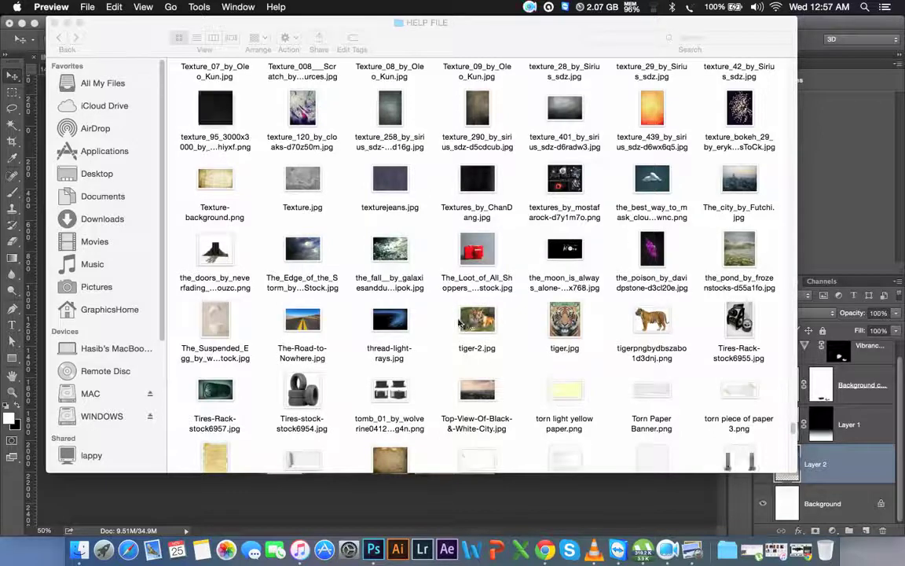
scroll(460, 323, "down", 2)
scroll(460, 323, "down", 2)
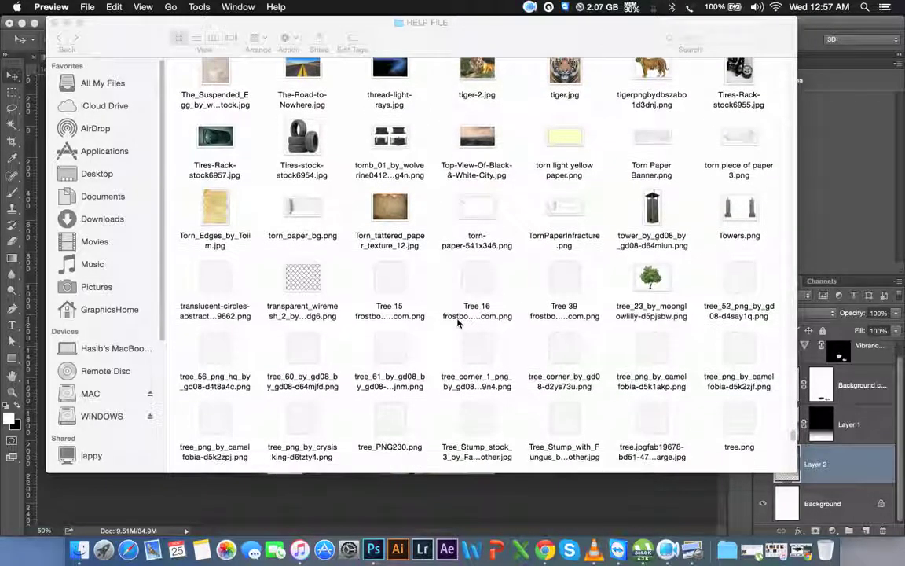
scroll(458, 322, "down", 1)
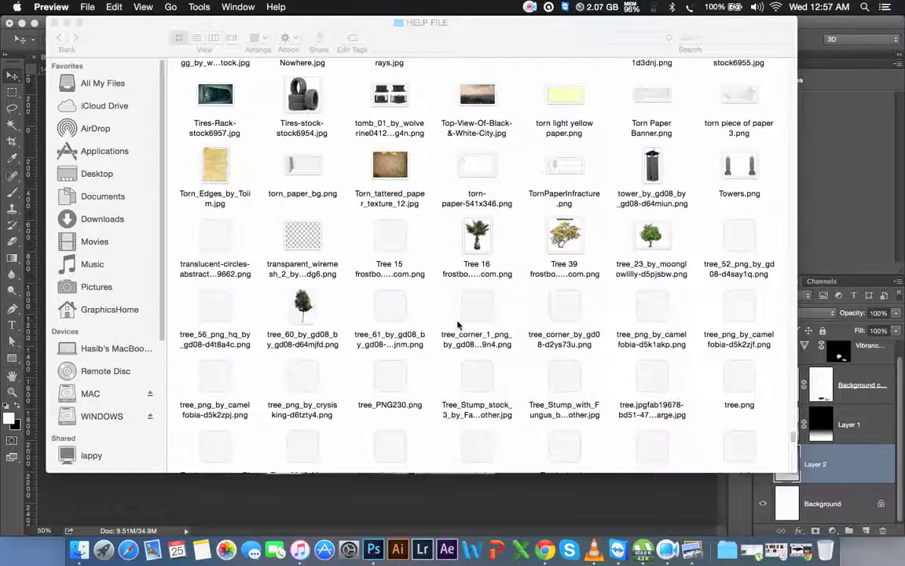
scroll(458, 323, "down", 4)
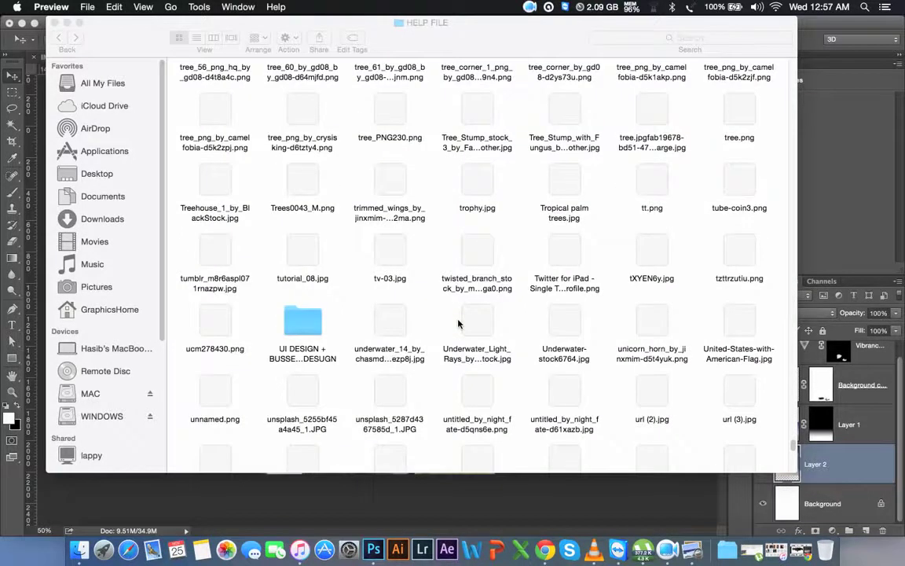
scroll(458, 322, "up", 3)
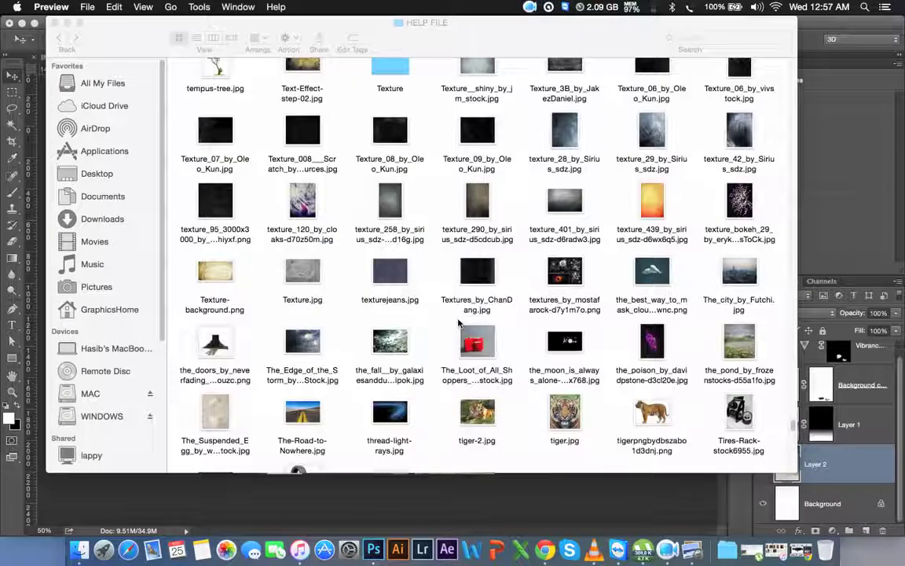
scroll(458, 322, "down", 5)
scroll(458, 322, "down", 5)
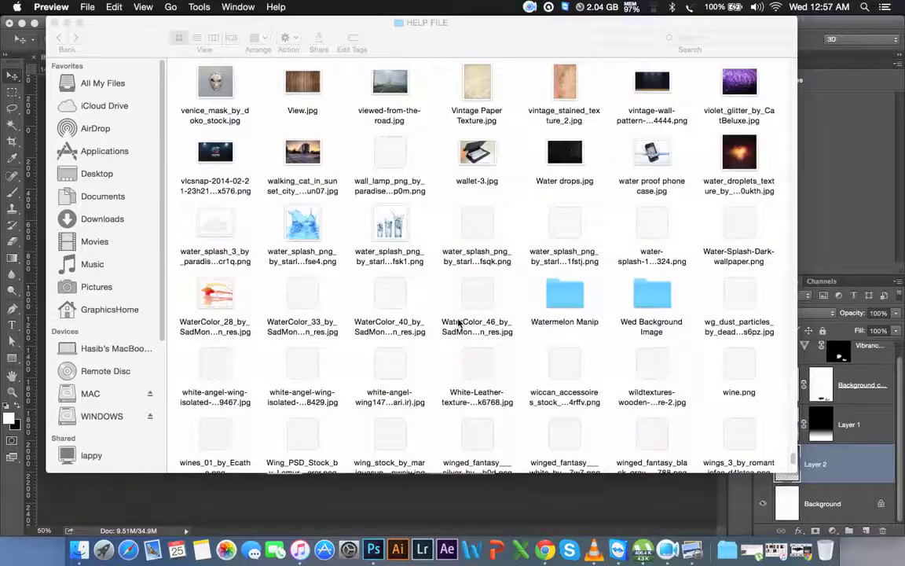
scroll(458, 322, "down", 3)
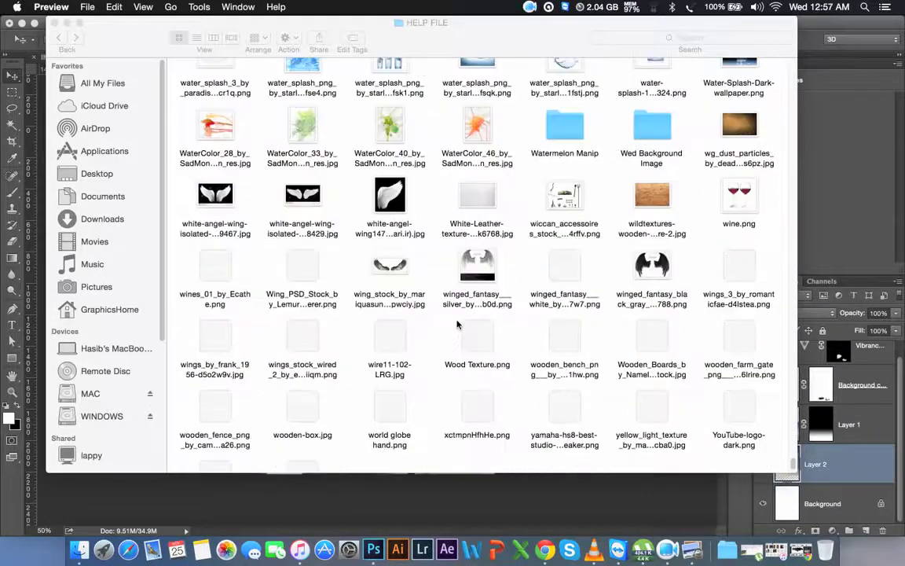
scroll(458, 322, "down", 2)
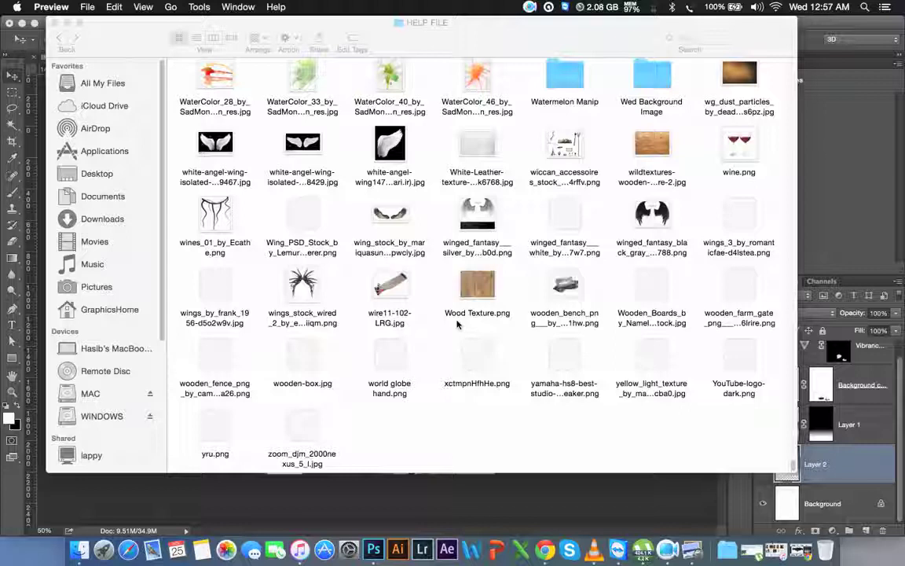
scroll(458, 322, "up", 1)
scroll(458, 322, "up", 5)
scroll(458, 322, "up", 2)
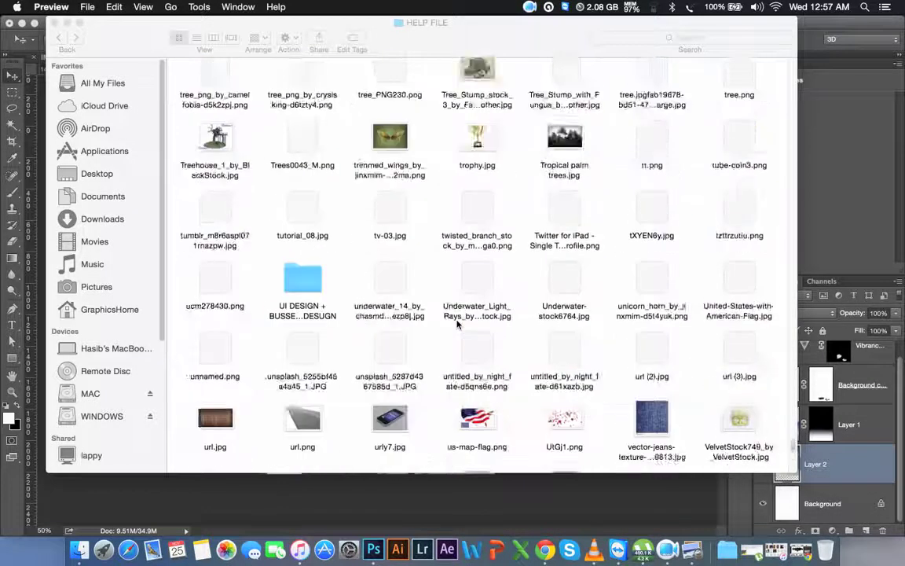
scroll(458, 322, "up", 4)
scroll(458, 322, "up", 5)
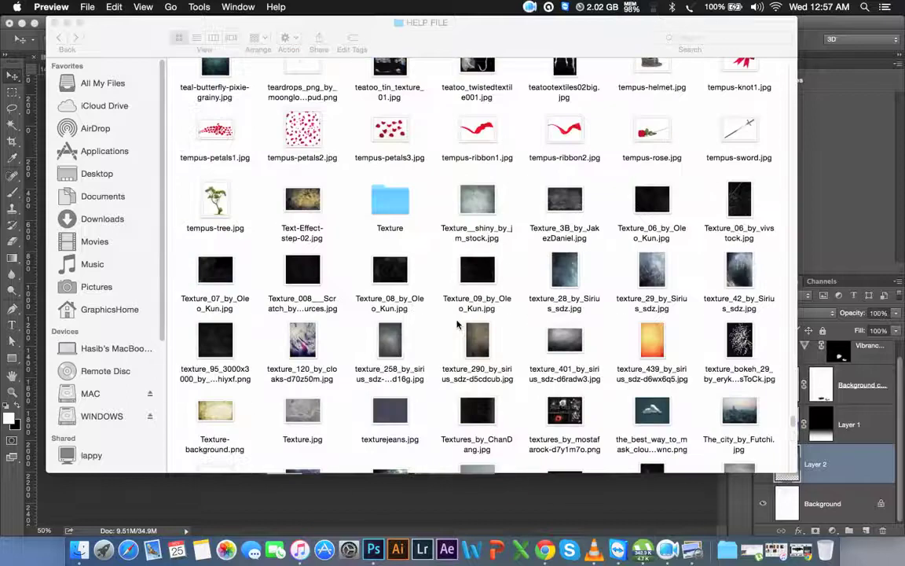
scroll(458, 322, "up", 5)
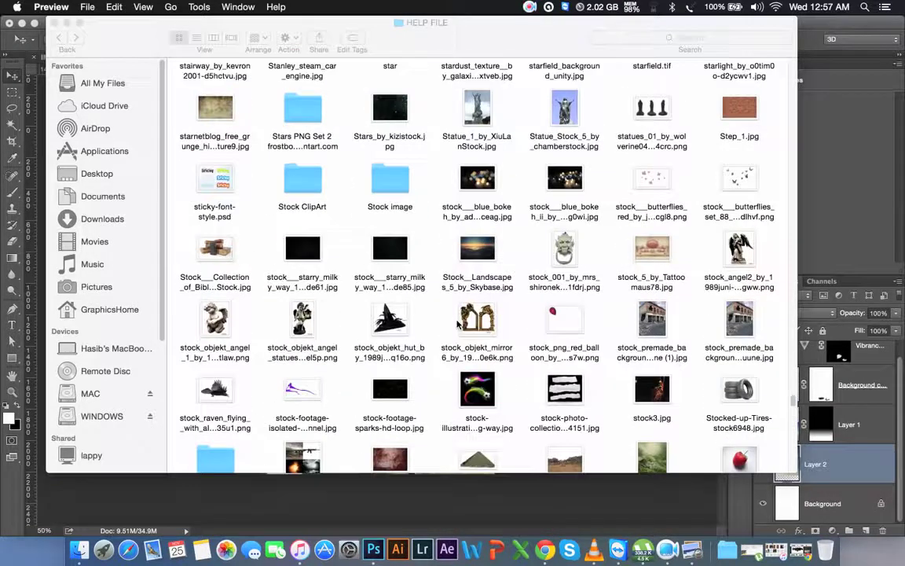
scroll(438, 249, "up", 5)
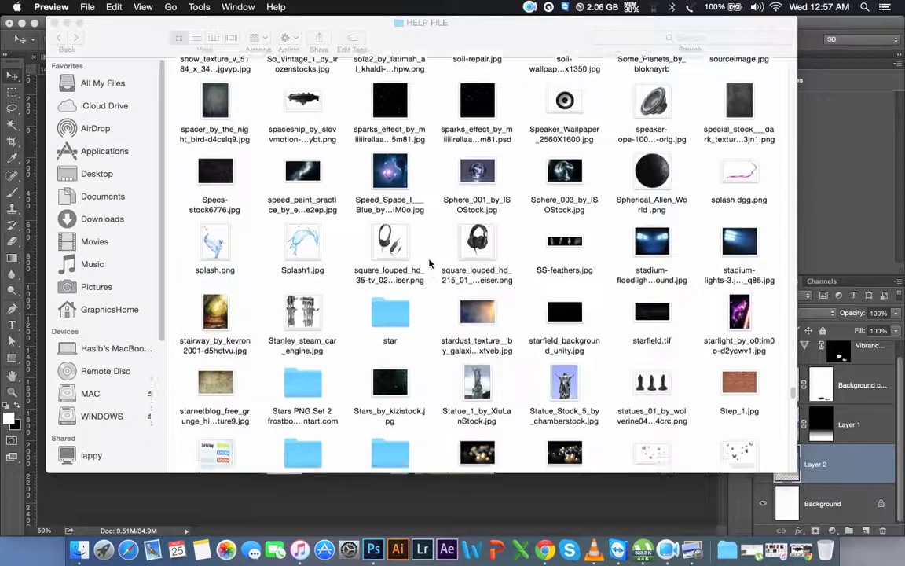
scroll(428, 265, "up", 4)
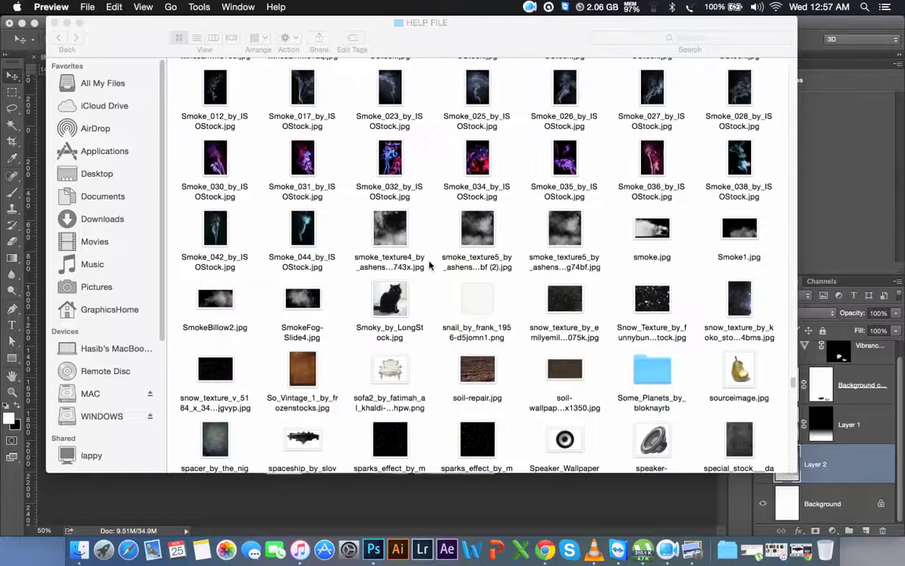
scroll(429, 265, "up", 1)
scroll(428, 266, "up", 5)
scroll(327, 269, "up", 5)
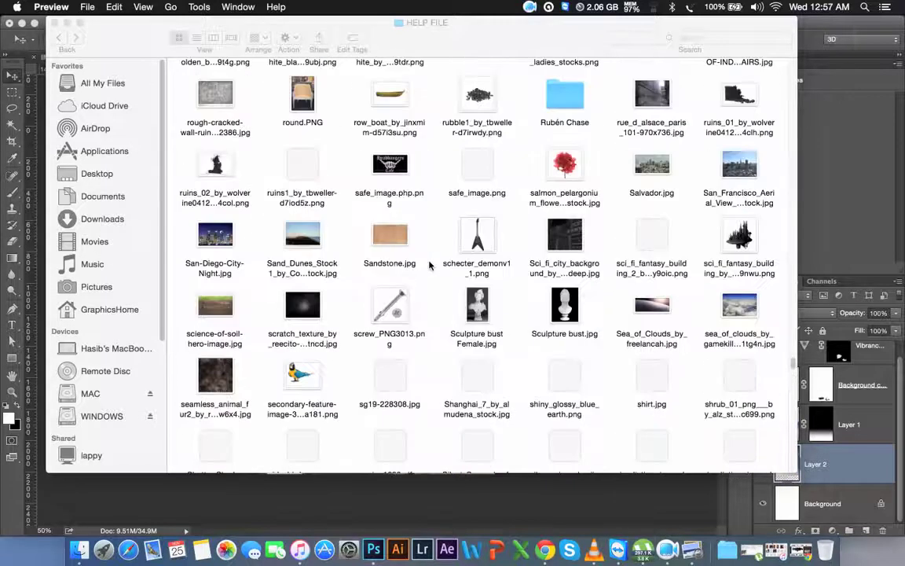
Cancel placing the Sand_Dunes photo in the sky image and return to Poster Design.psd
mouse_move(300, 245)
left_mouse_down()
mouse_move(841, 120)
mouse_move(693, 61)
left_mouse_up()
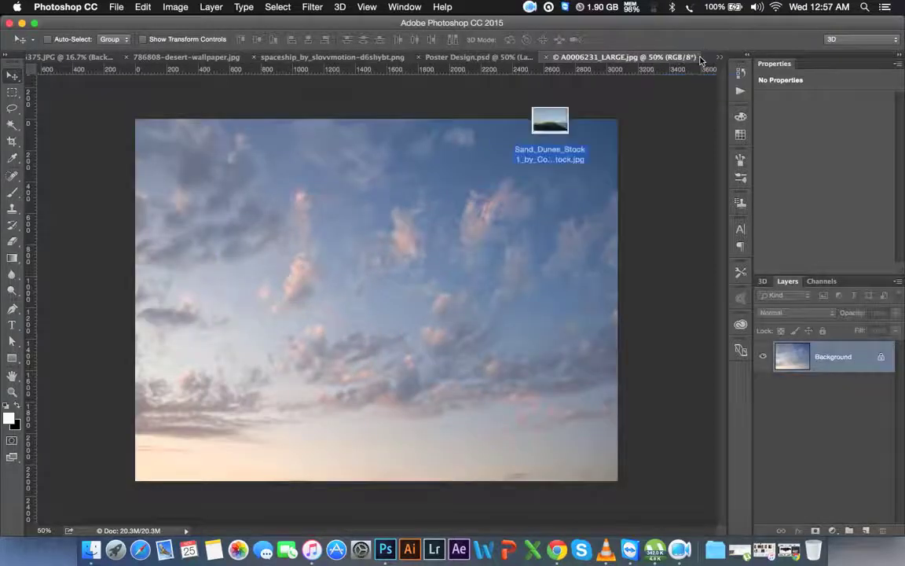
left_click_drag(692, 61, 275, 224)
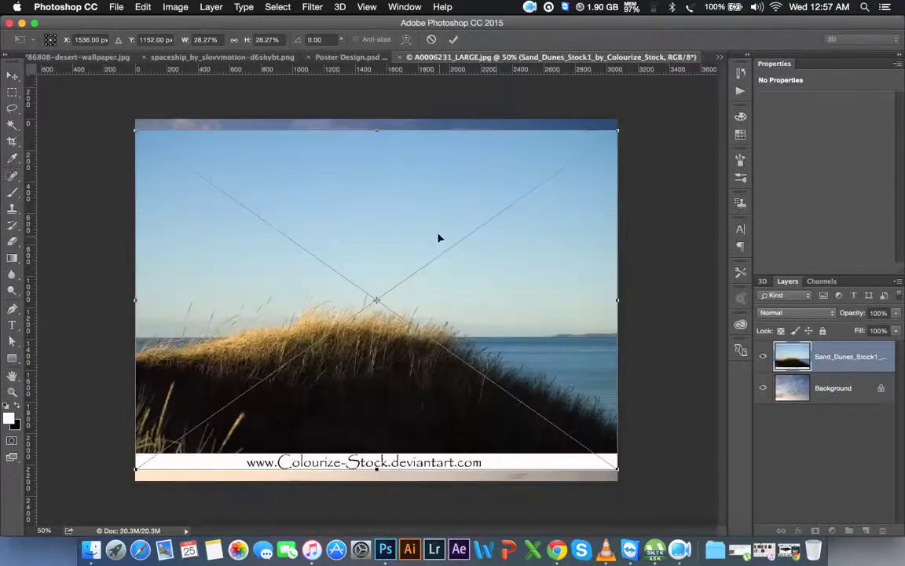
left_click(433, 39)
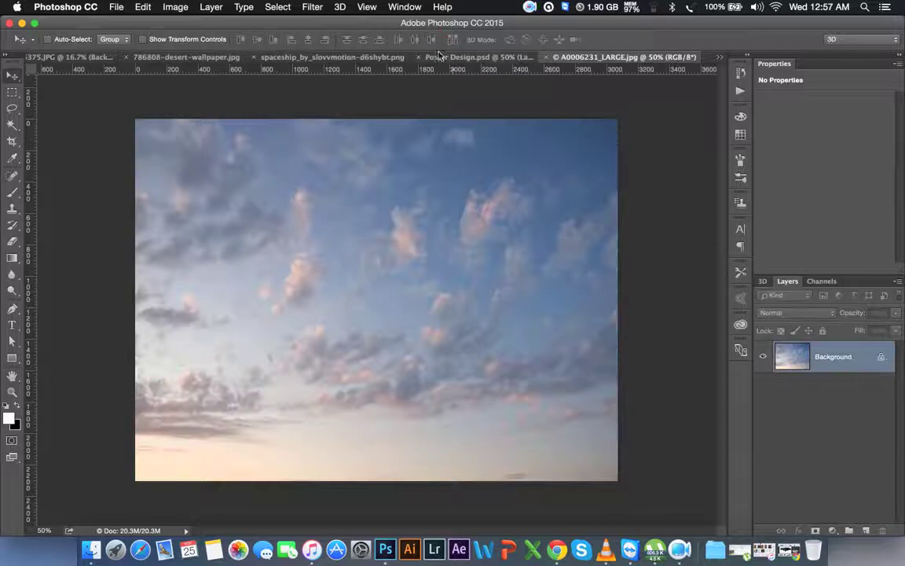
left_click(442, 57)
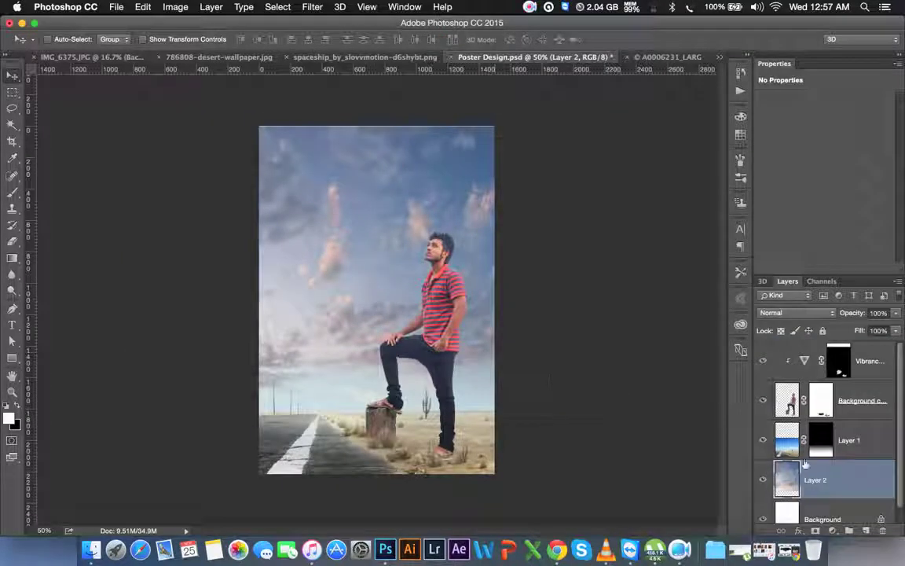
left_click_drag(853, 312, 830, 308)
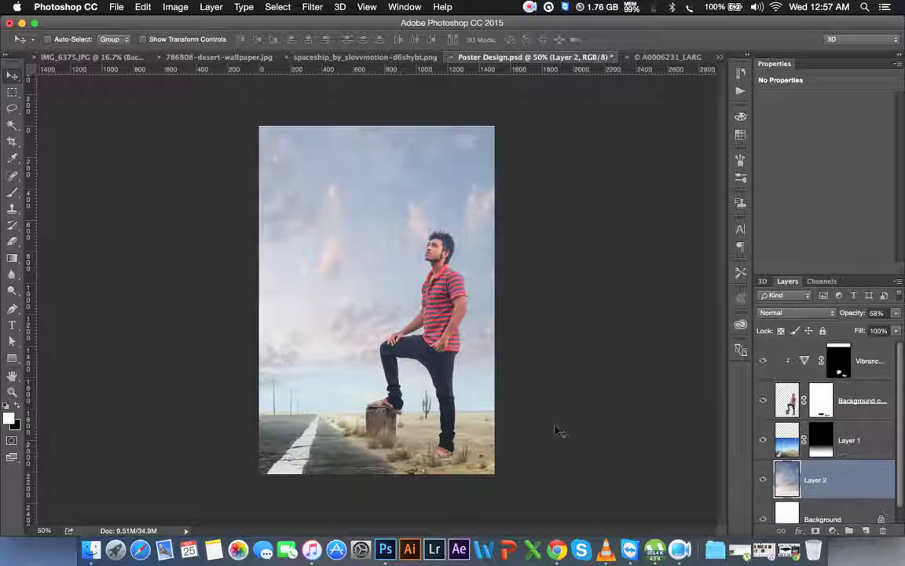
Softly paint Layer 1's mask near the man's legs with a low-opacity 600 px brush
left_click(821, 442)
left_click(13, 193)
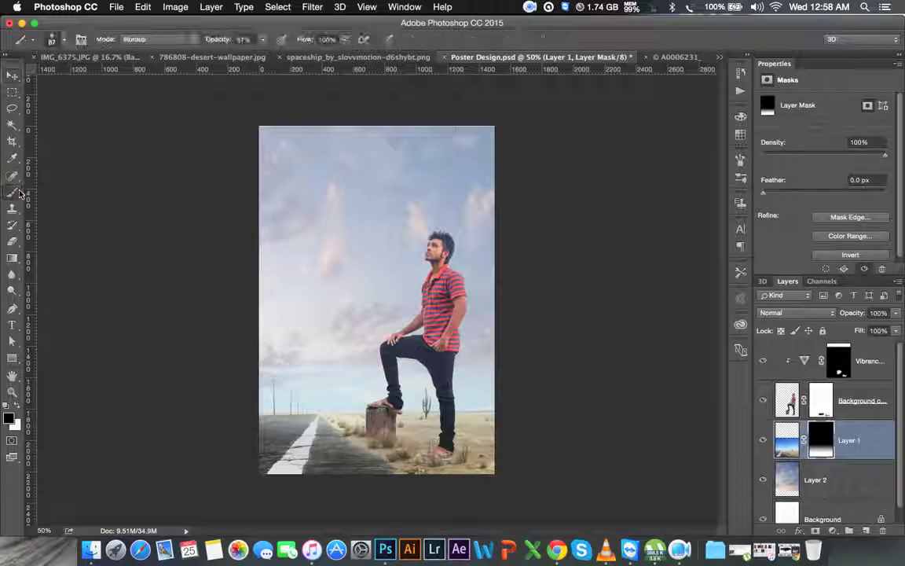
left_click_drag(214, 37, 172, 44)
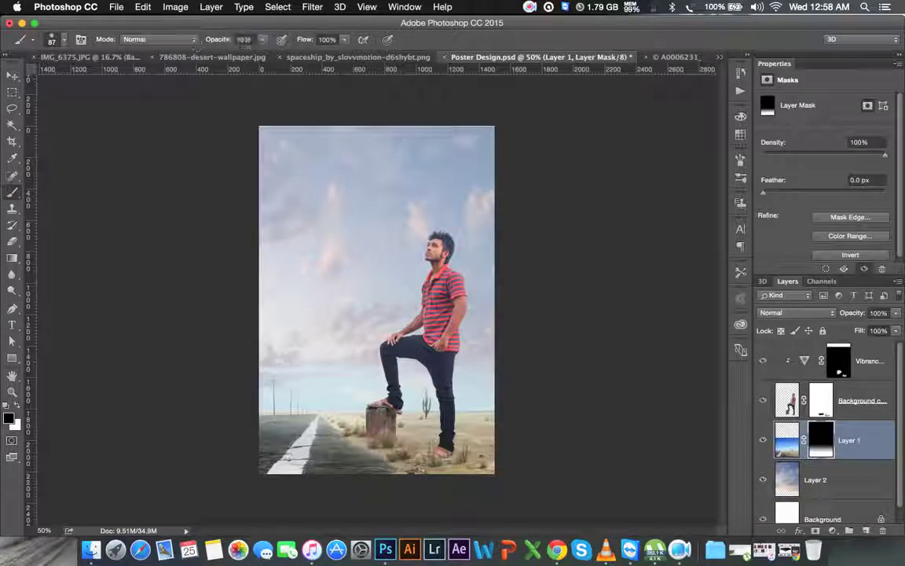
key("bracketright")
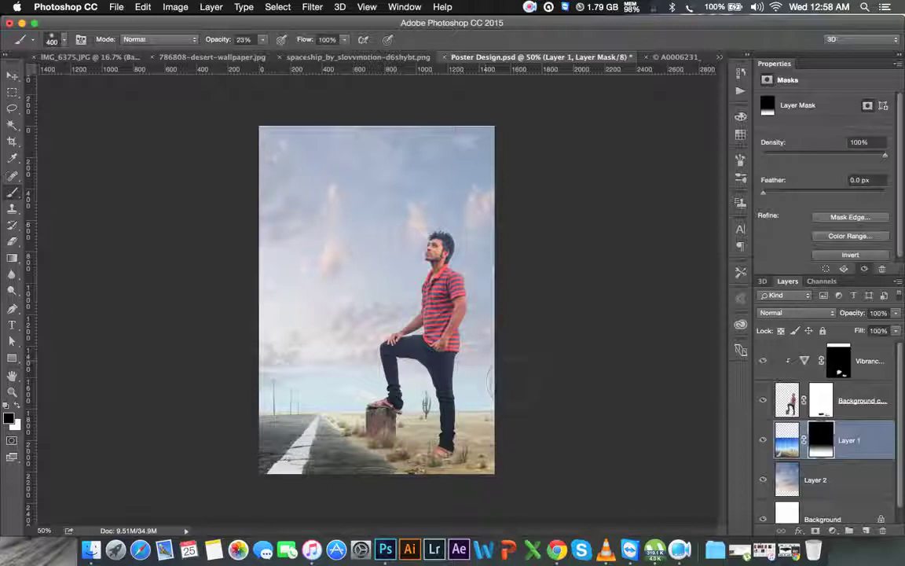
key("bracketright")
key("bracketright")
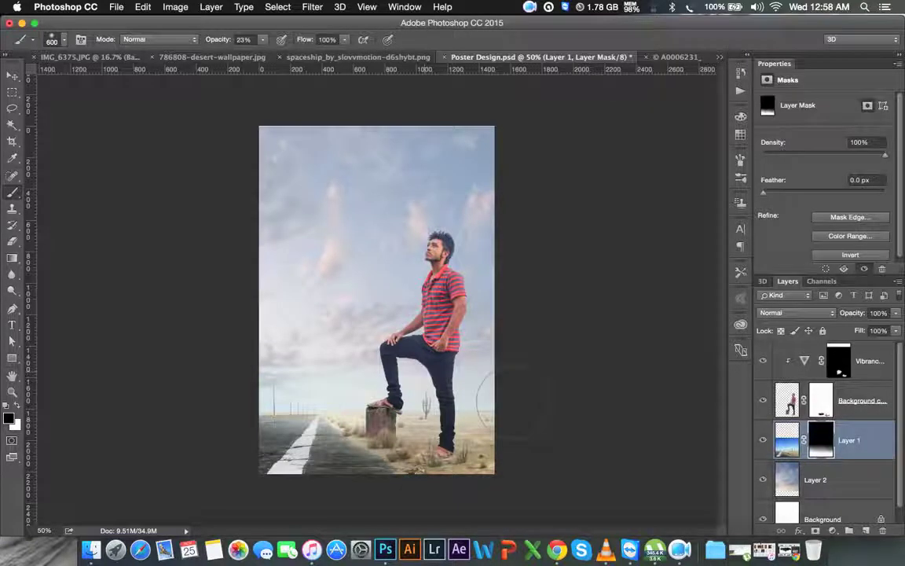
left_click(469, 375)
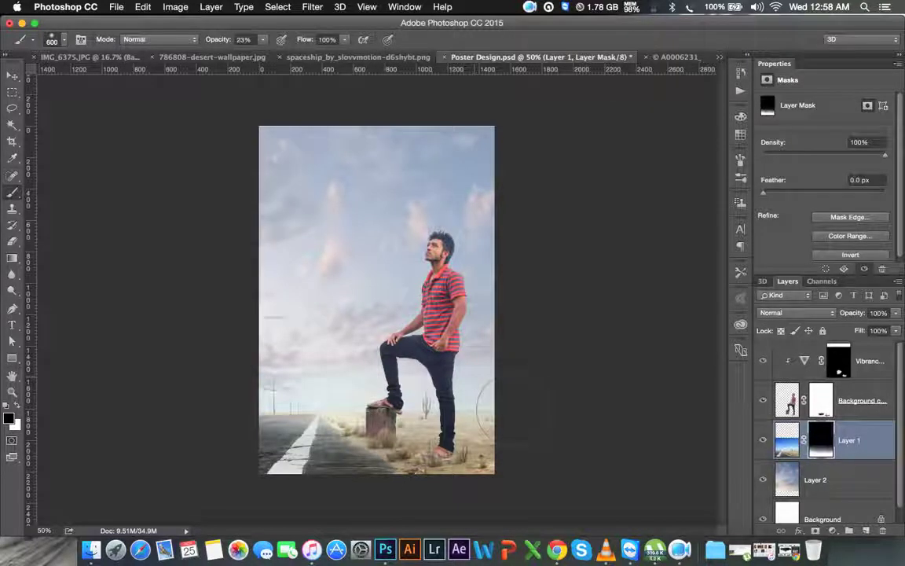
left_click(12, 75)
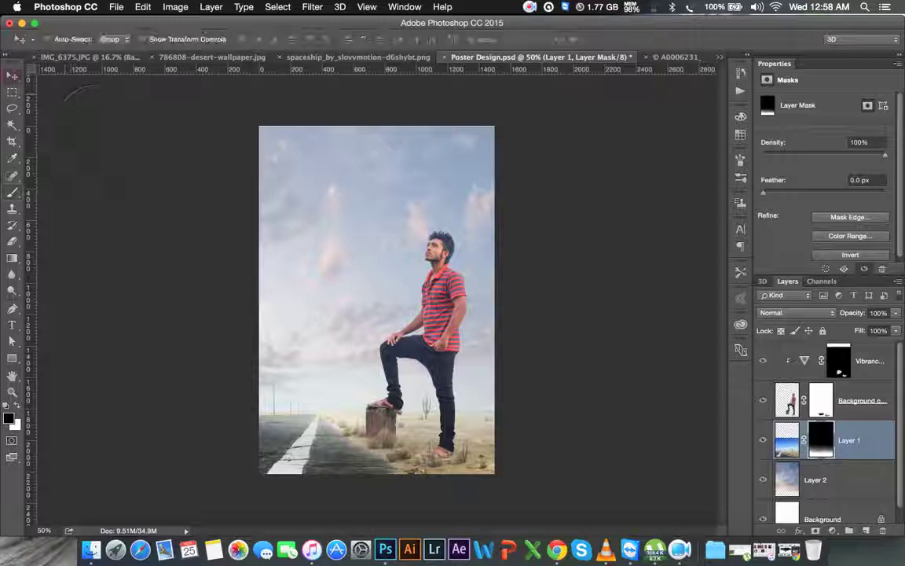
left_click(866, 530)
Choose a soft cloud brush at 316 px with opacity raised to 99%
key("b")
right_click(294, 242)
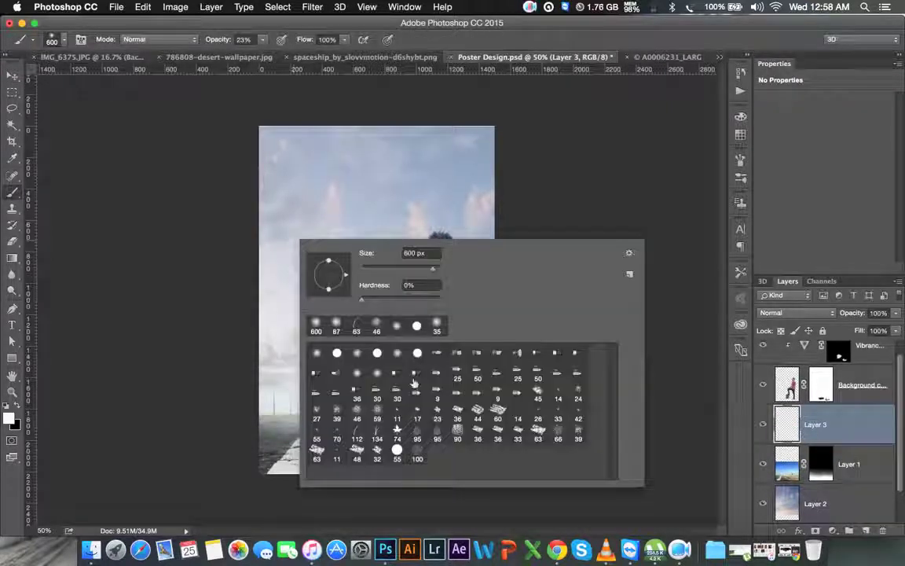
left_click(378, 452)
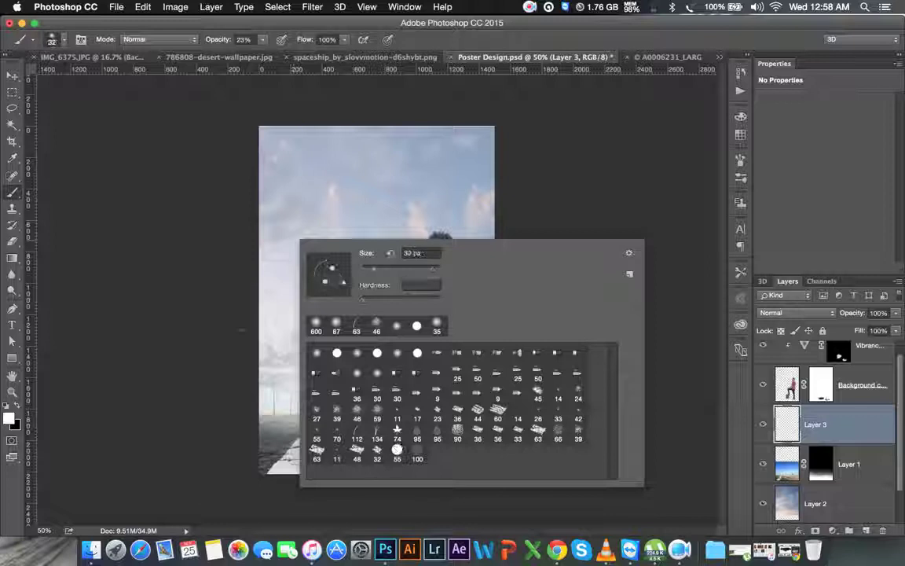
left_click(537, 390)
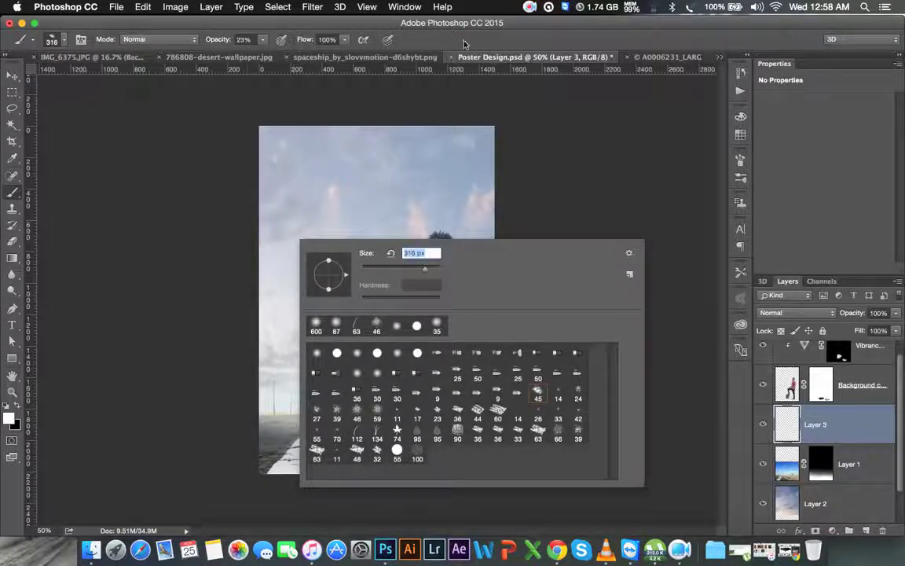
key("Return")
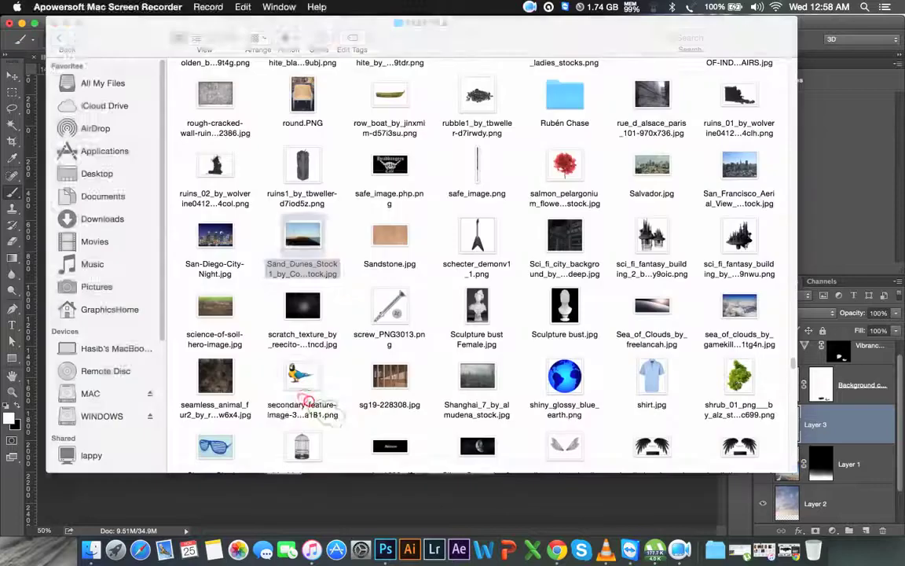
left_click(325, 413)
left_click(334, 503)
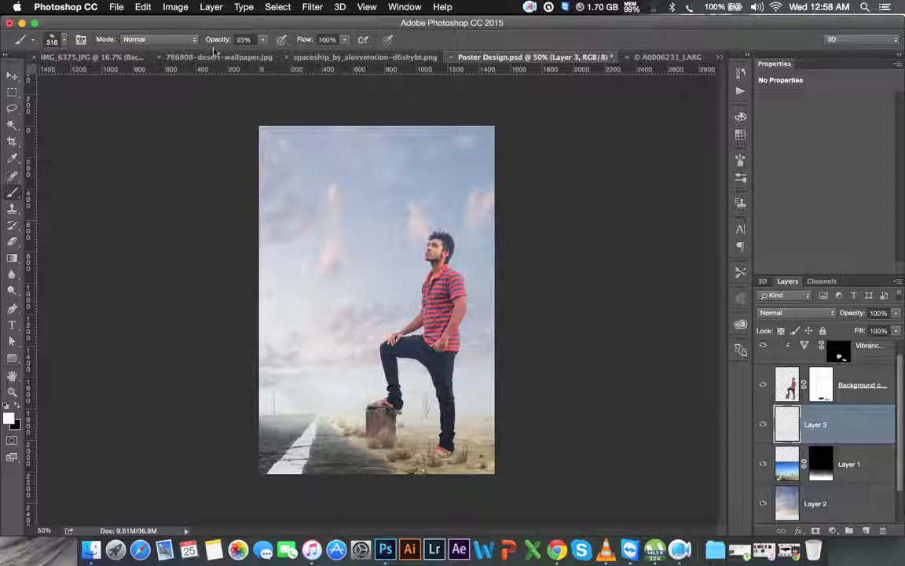
left_click_drag(220, 39, 281, 45)
Paint white mist around the rock, the man's legs and the road left of the rock
mouse_move(267, 397)
left_mouse_down()
mouse_move(369, 393)
mouse_move(326, 350)
left_mouse_up()
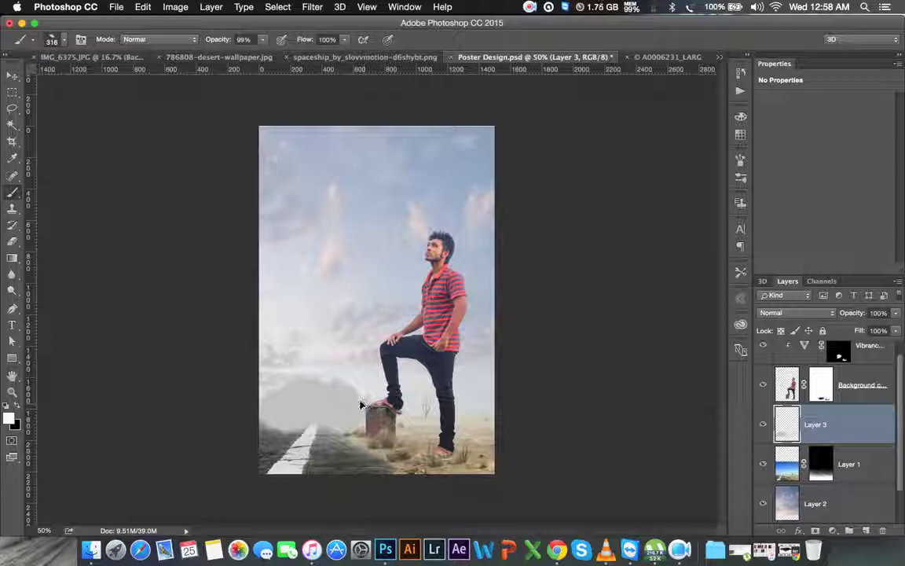
key("ctrl+z")
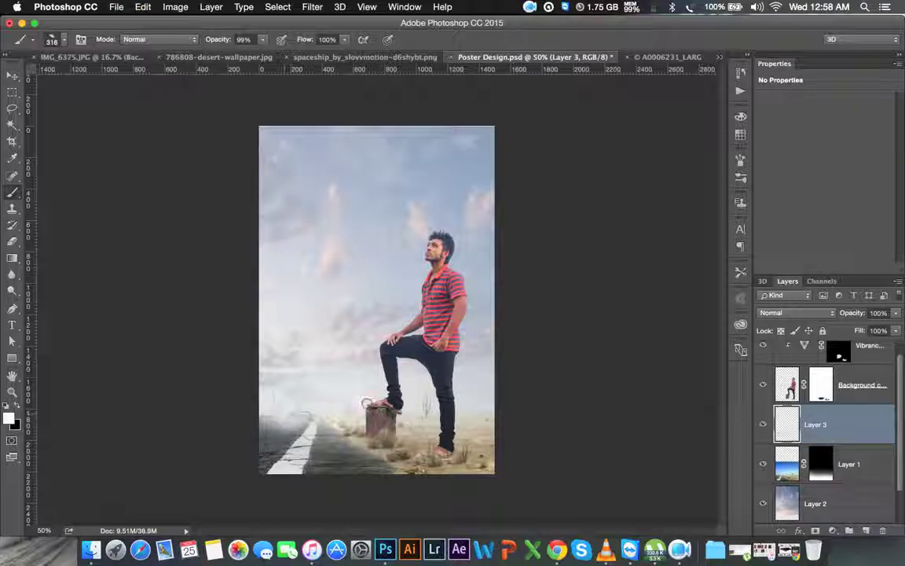
mouse_move(328, 362)
left_mouse_down()
mouse_move(456, 408)
mouse_move(261, 421)
mouse_move(472, 417)
mouse_move(431, 418)
mouse_move(418, 430)
left_mouse_up()
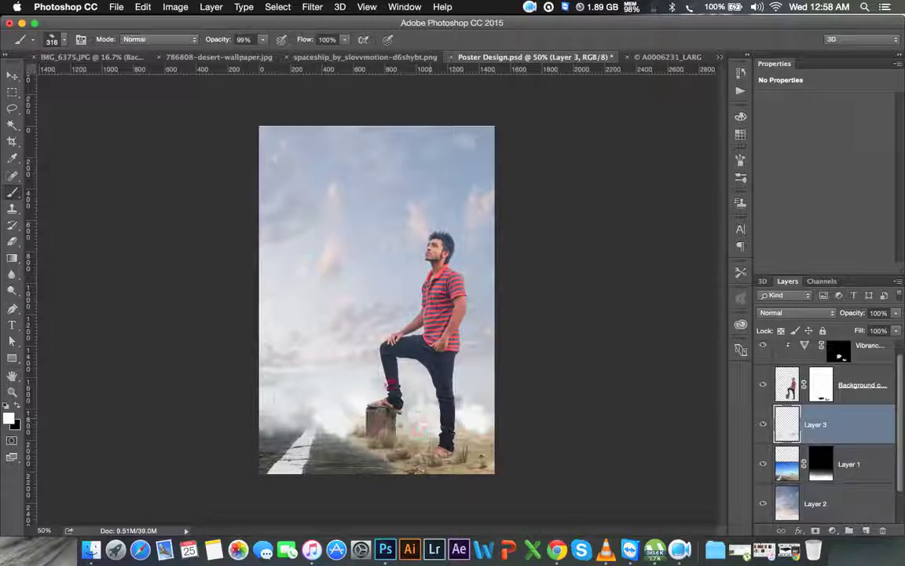
key("bracketright")
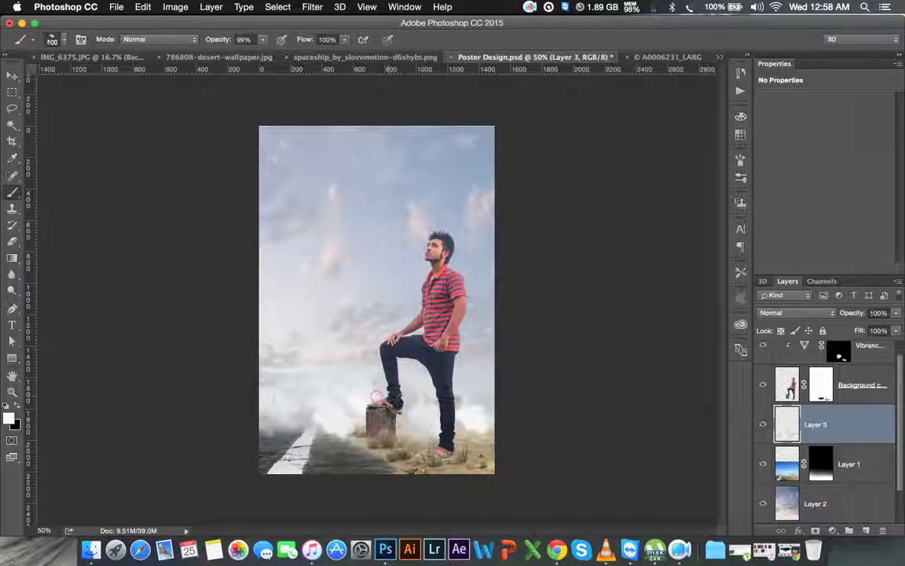
left_click_drag(376, 396, 271, 394)
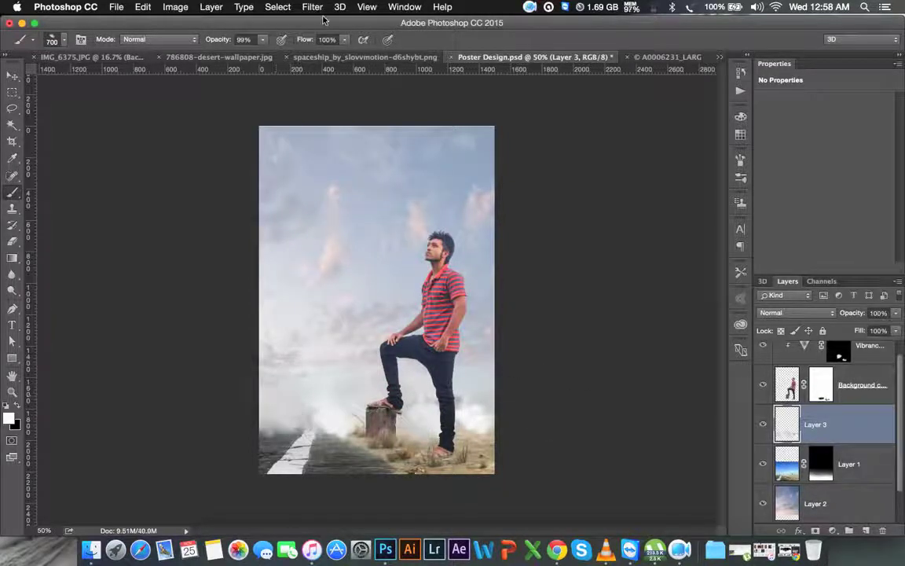
Blur Layer 3's white haze with a Gaussian Blur radius of about 97.2 pixels
left_click(311, 7)
mouse_move(318, 156)
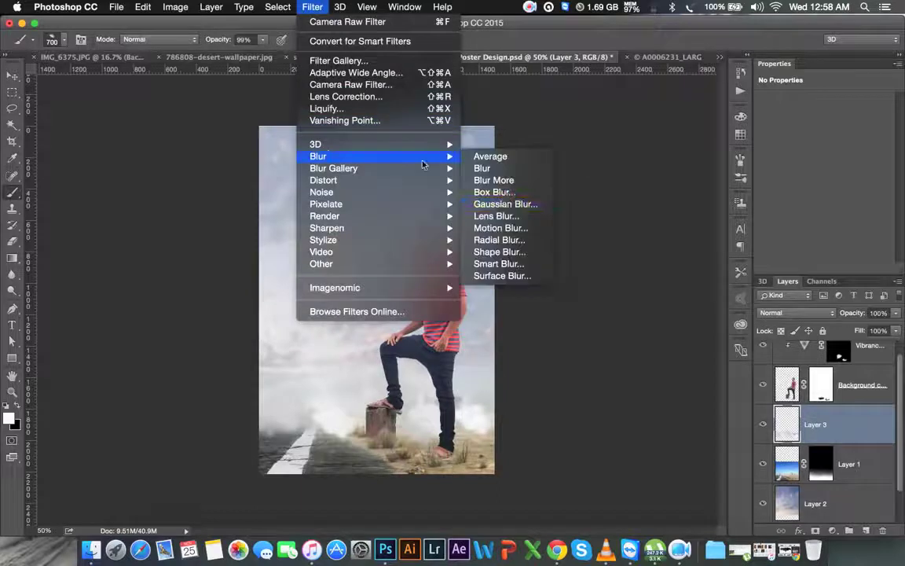
left_click(509, 204)
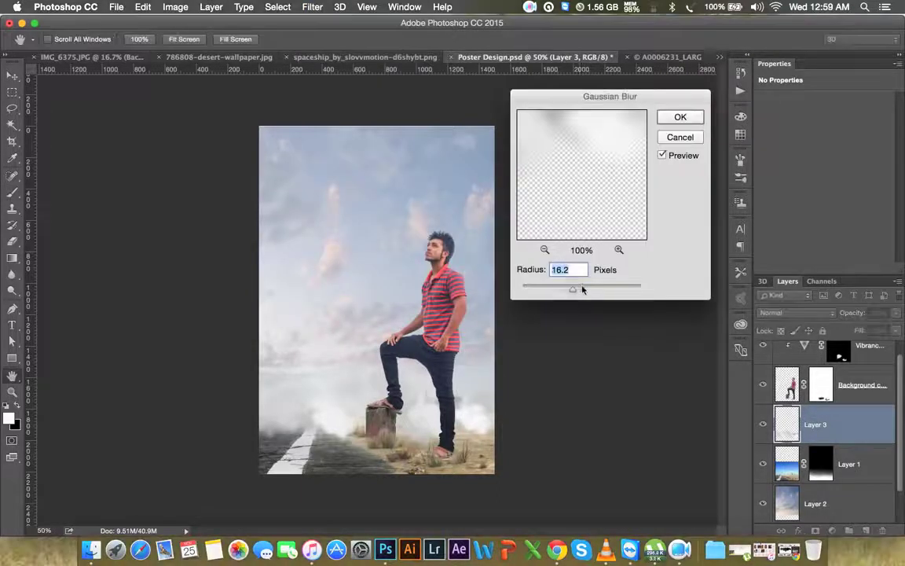
left_click_drag(586, 291, 593, 294)
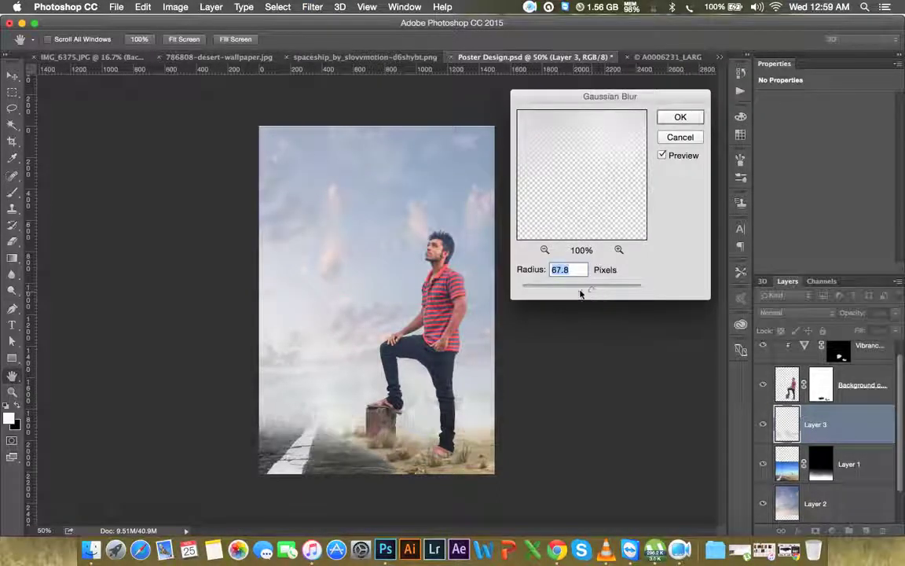
left_click_drag(580, 293, 601, 293)
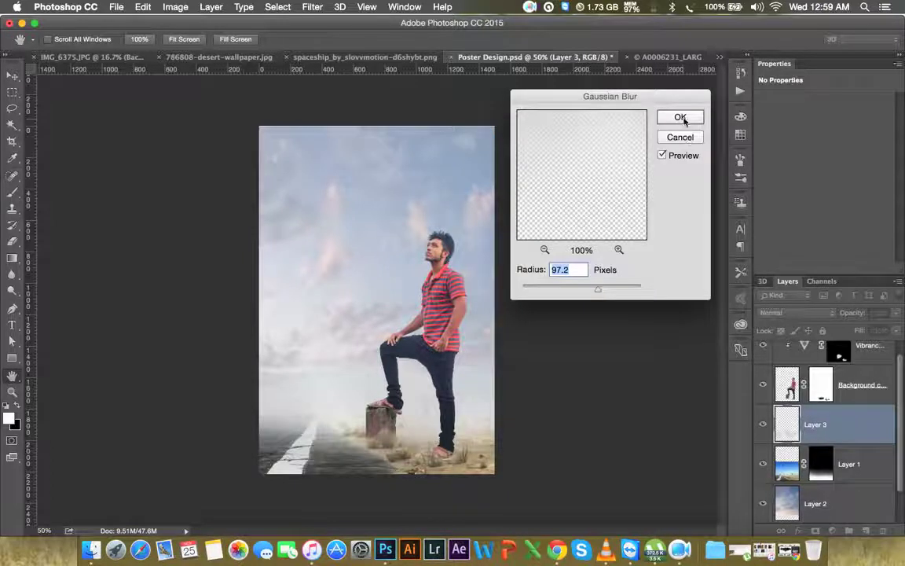
left_click(680, 118)
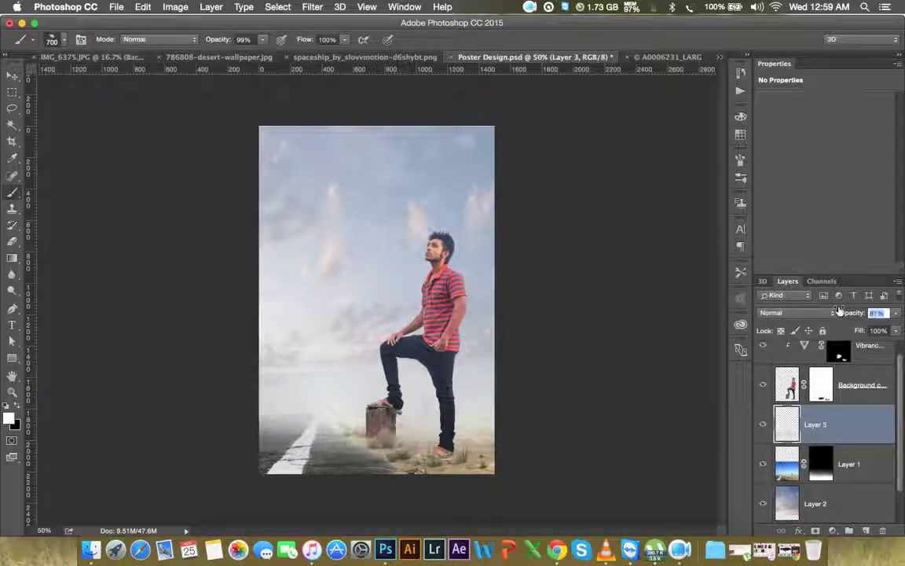
Set Layer 3 to 58% opacity, paint more white smoke on the road, and reapply the blur
left_click_drag(833, 312, 829, 310)
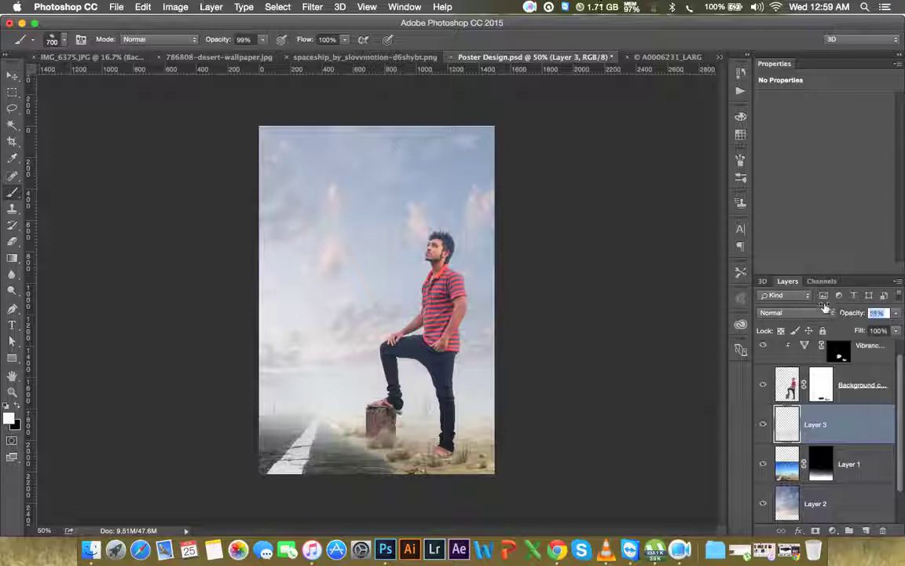
left_click_drag(408, 475, 354, 444)
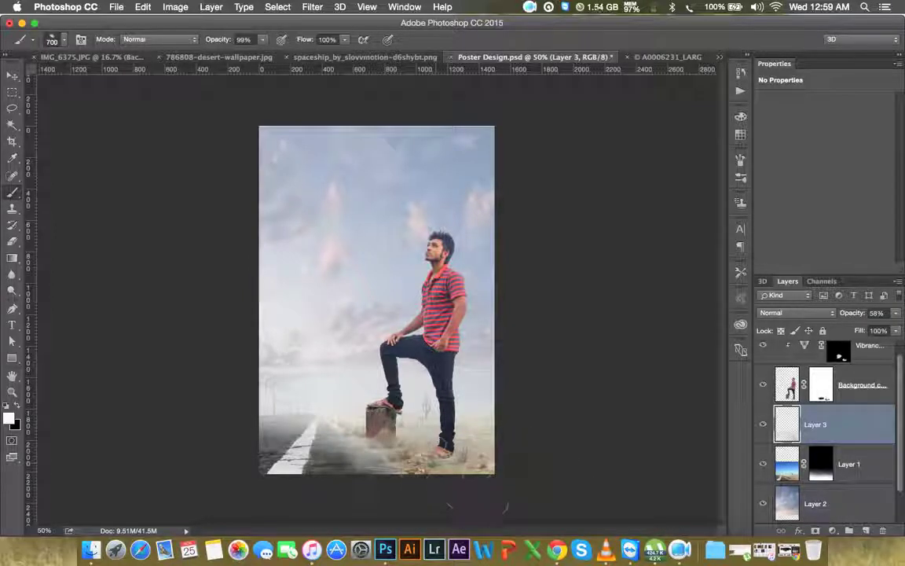
key("bracketright")
key("bracketright")
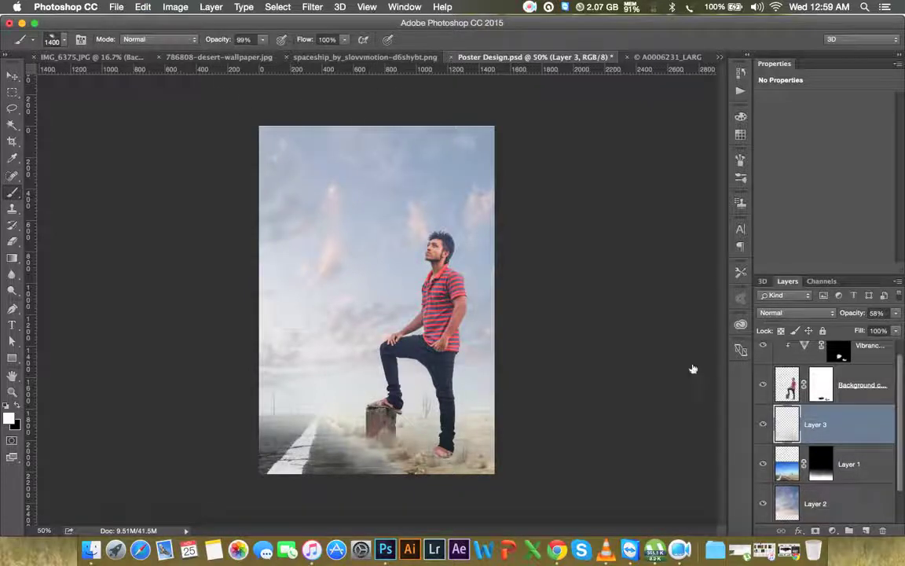
left_click(306, 9)
left_click(314, 22)
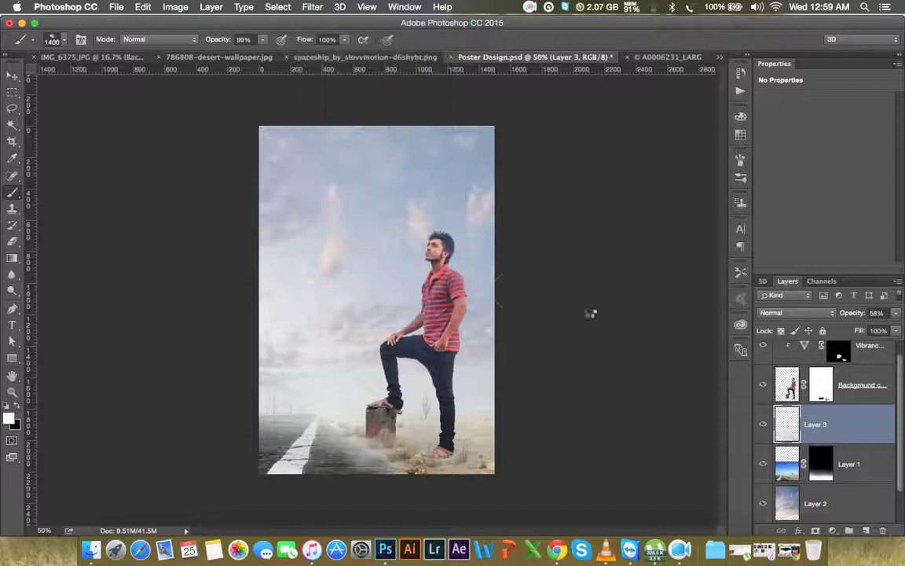
left_click(869, 375)
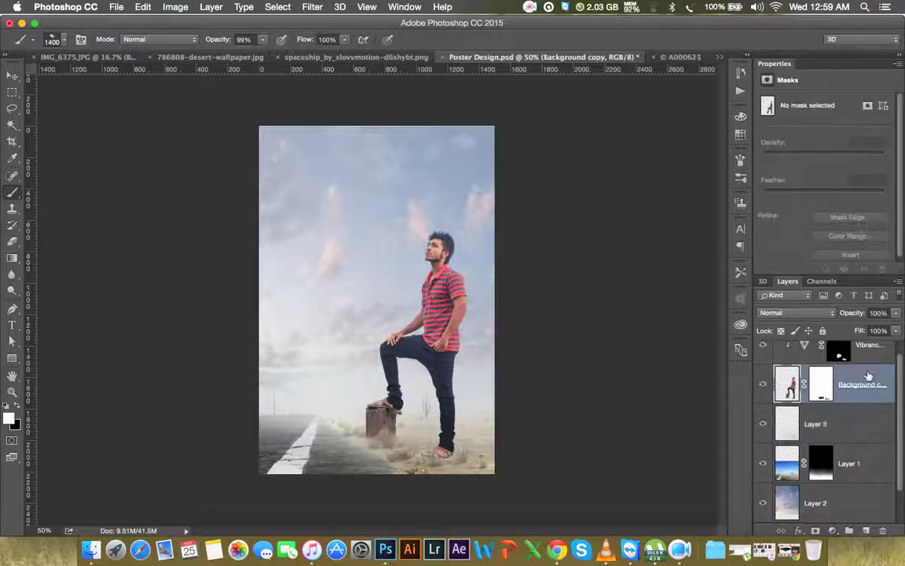
Add a new layer above Vibrance, paint white haze over the road and legs, and blur it
left_click(864, 361)
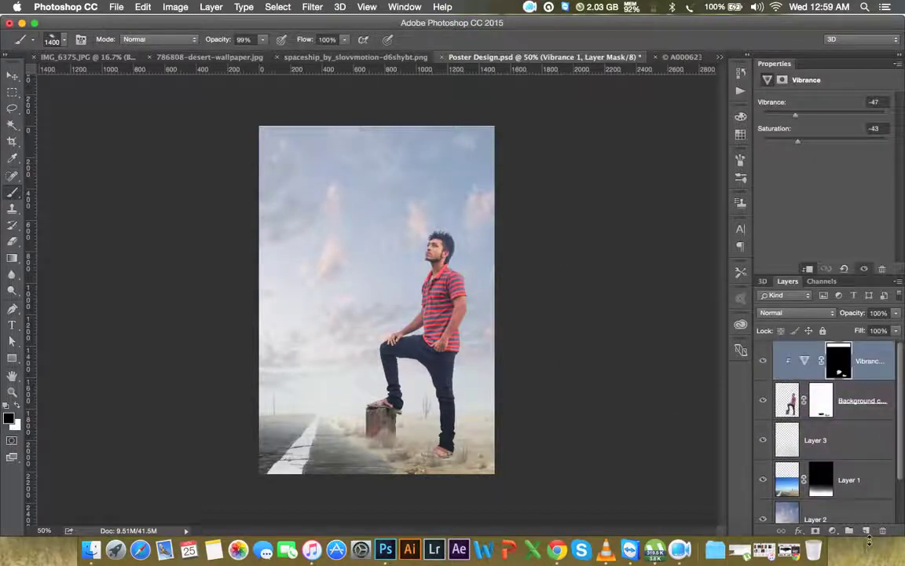
left_click(865, 531)
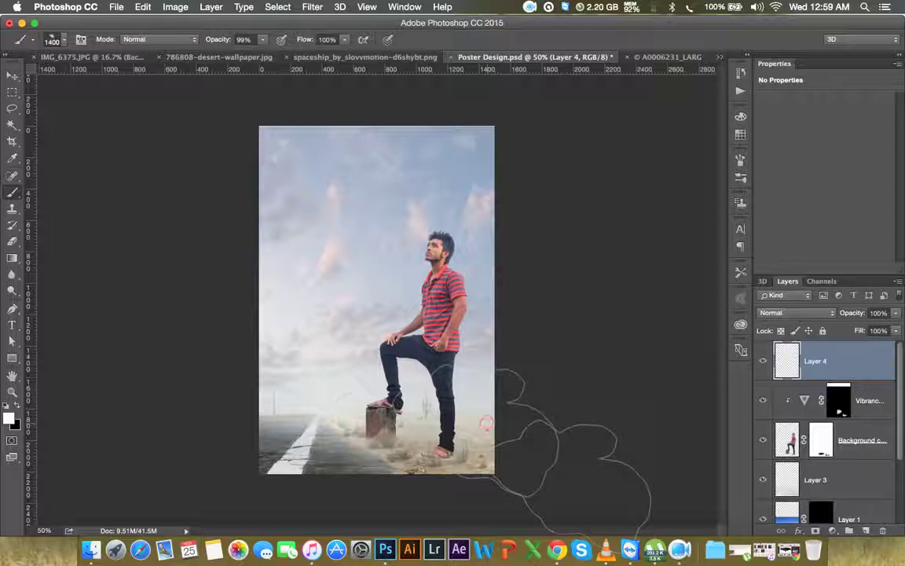
left_click_drag(338, 428, 252, 369)
mouse_move(499, 251)
left_mouse_down()
mouse_move(633, 383)
mouse_move(561, 299)
left_mouse_up()
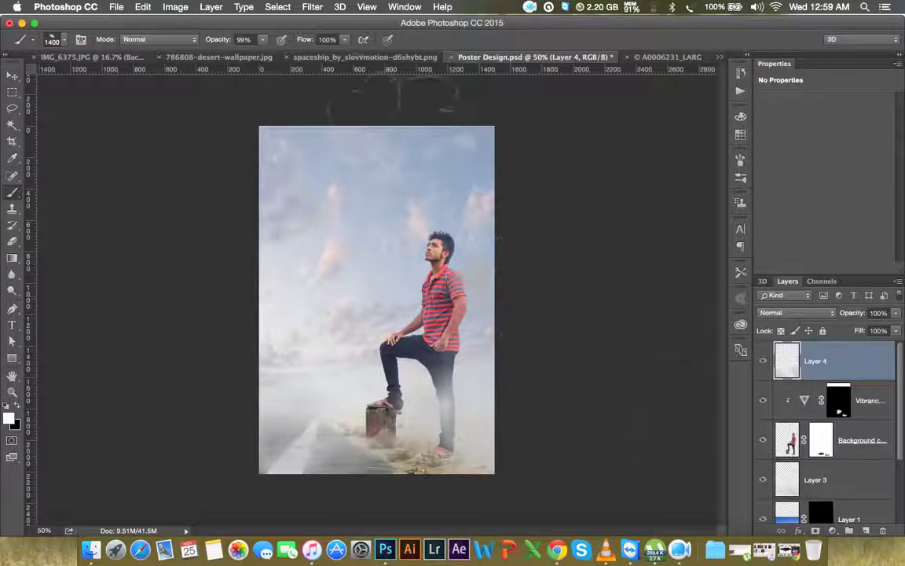
left_click(311, 7)
left_click(318, 23)
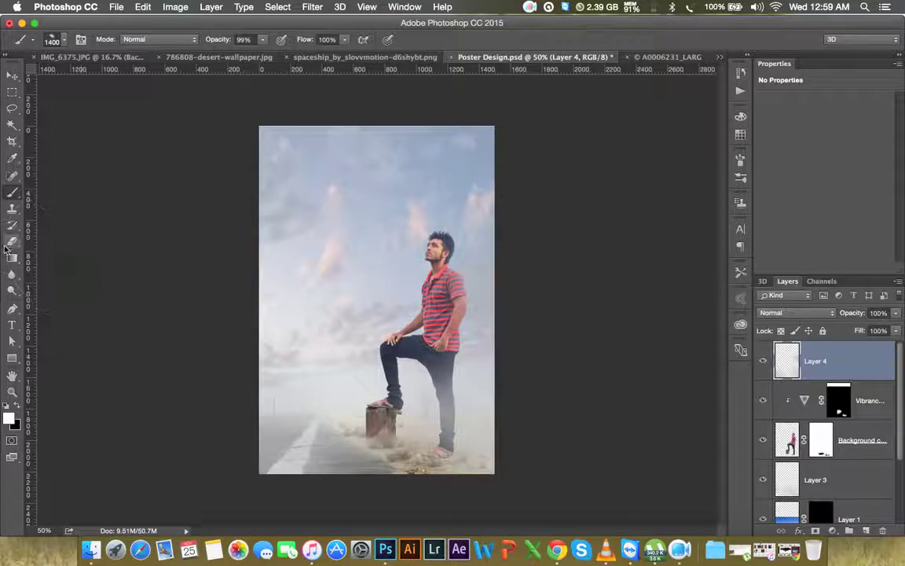
Set up the Eraser with a different soft tip, sized to about 900 px
key("e")
right_click(349, 234)
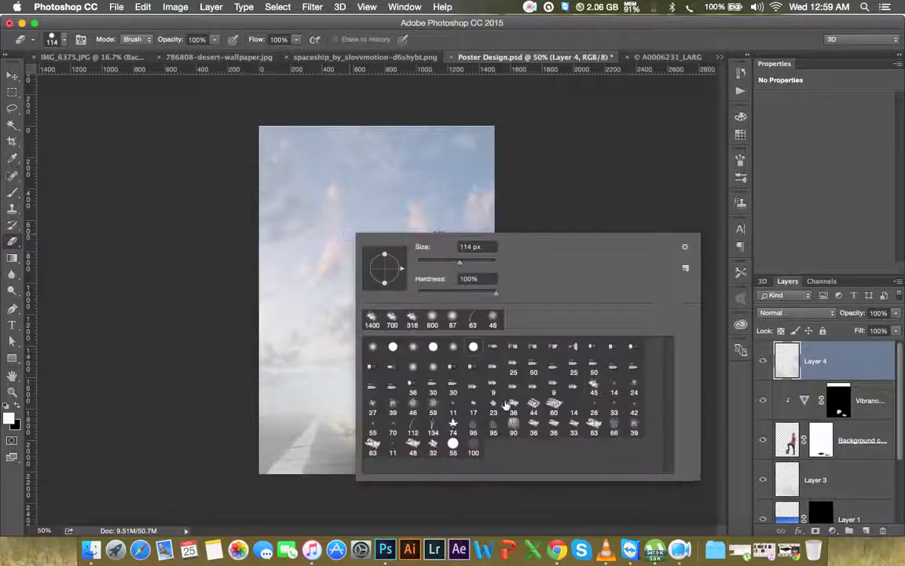
left_click(593, 386)
left_click(467, 262)
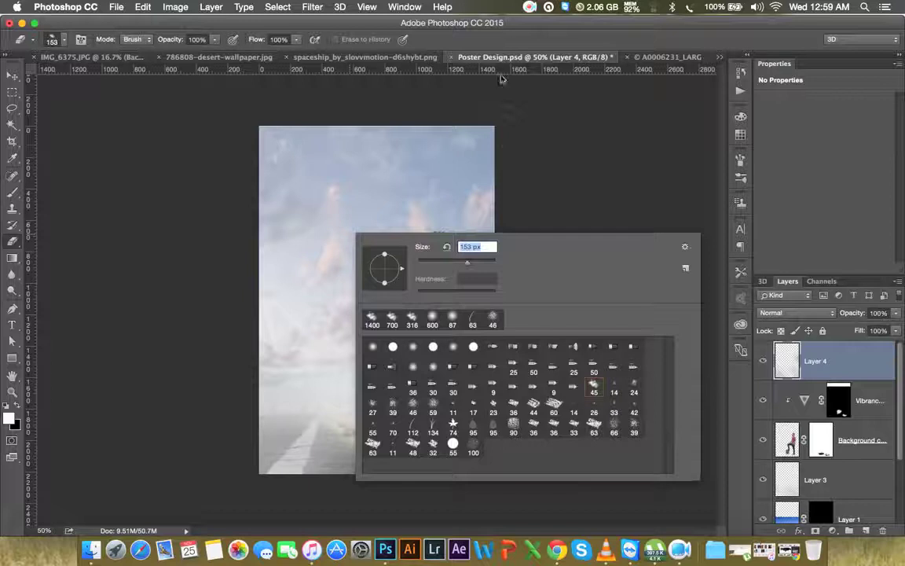
key("Return")
key("bracketleft")
key("bracketleft")
key("bracketleft")
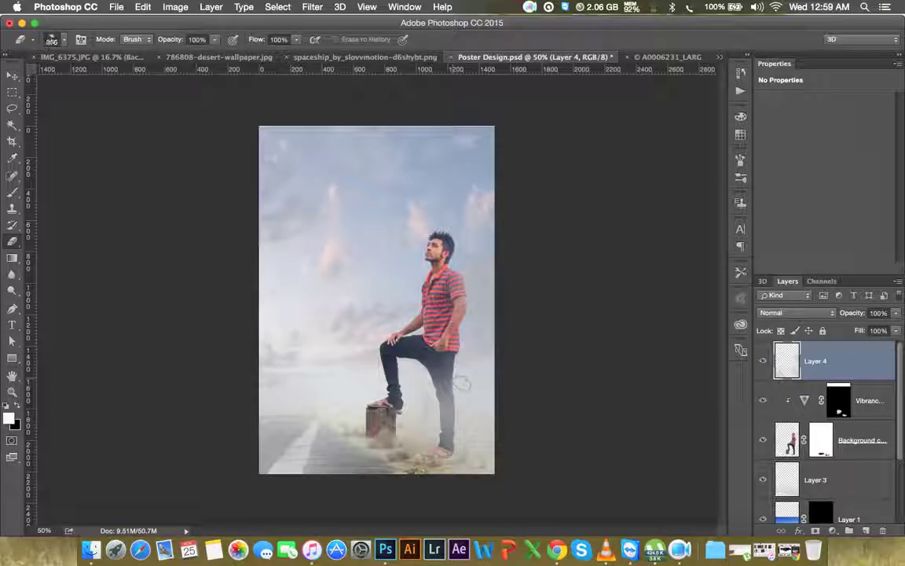
key("bracketright")
key("bracketright")
key("bracketright")
key("bracketright")
key("bracketright")
key("bracketright")
key("bracketright")
key("bracketright")
key("bracketright")
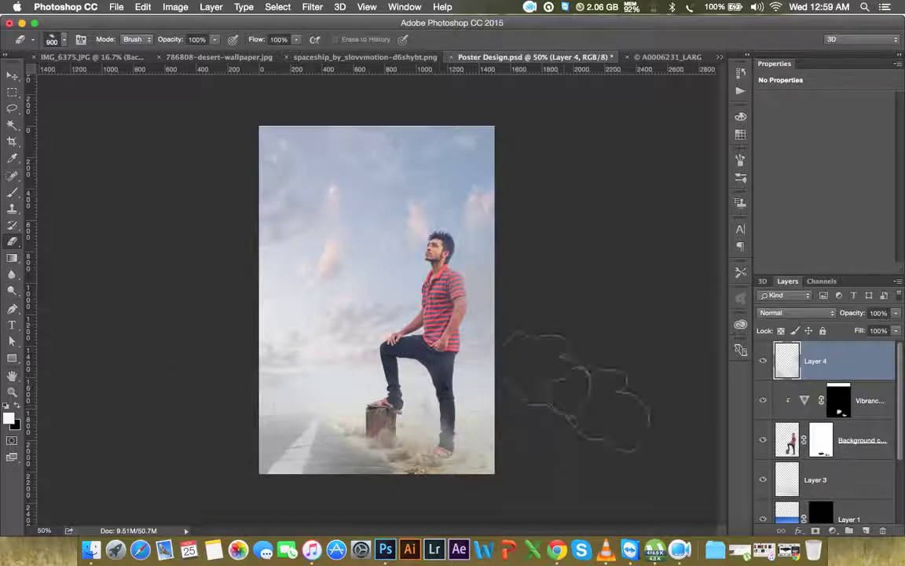
Brighten the dust around the man's feet with white haze and reapply the Gaussian Blur
left_click(12, 193)
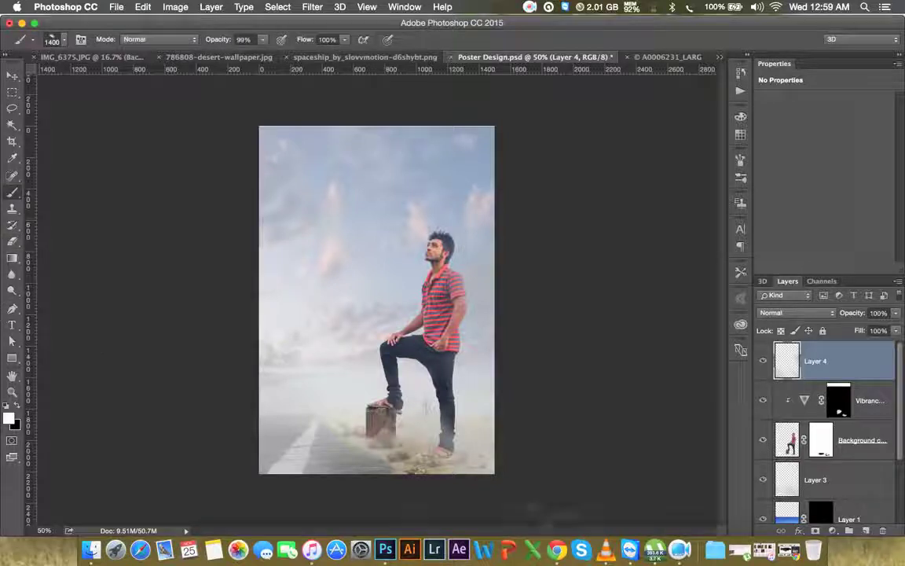
left_click(424, 502)
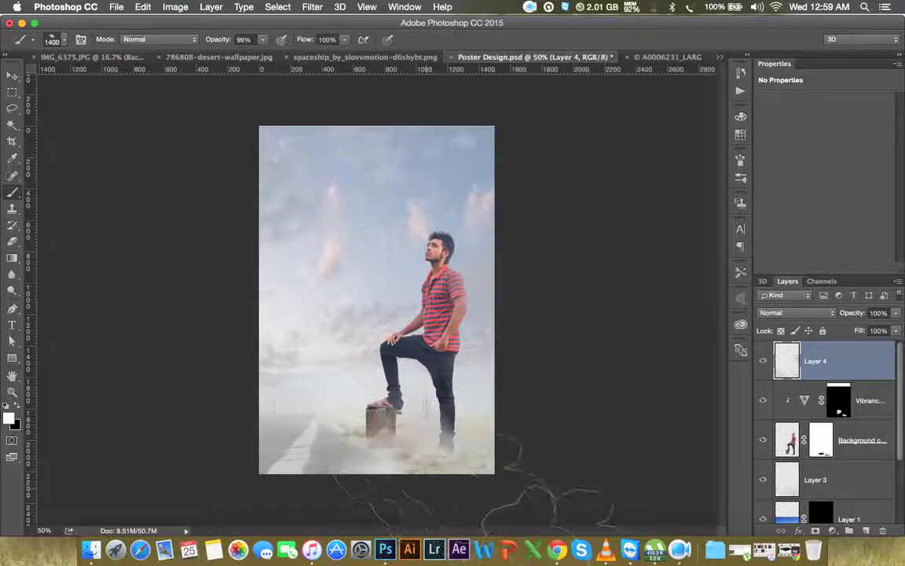
key("ctrl+z")
left_click(499, 495)
key("bracketleft")
key("bracketleft")
key("bracketleft")
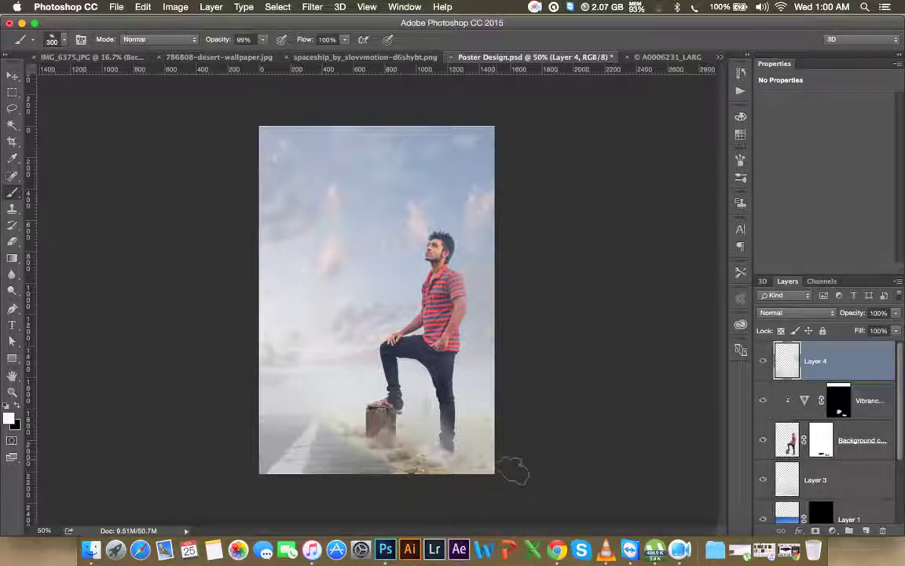
left_click(312, 7)
left_click(319, 23)
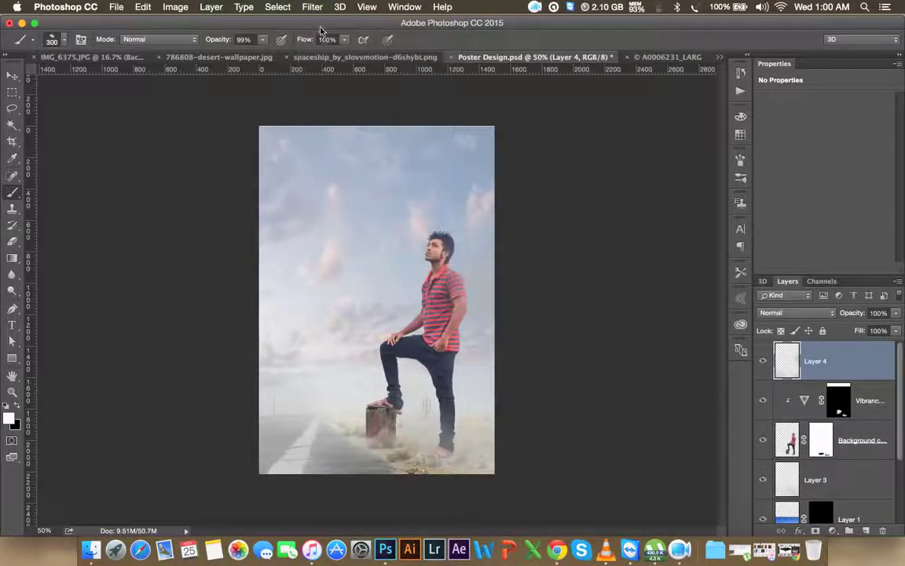
Drag the spaceship from its document into Poster Design.psd's upper-left sky
key("v")
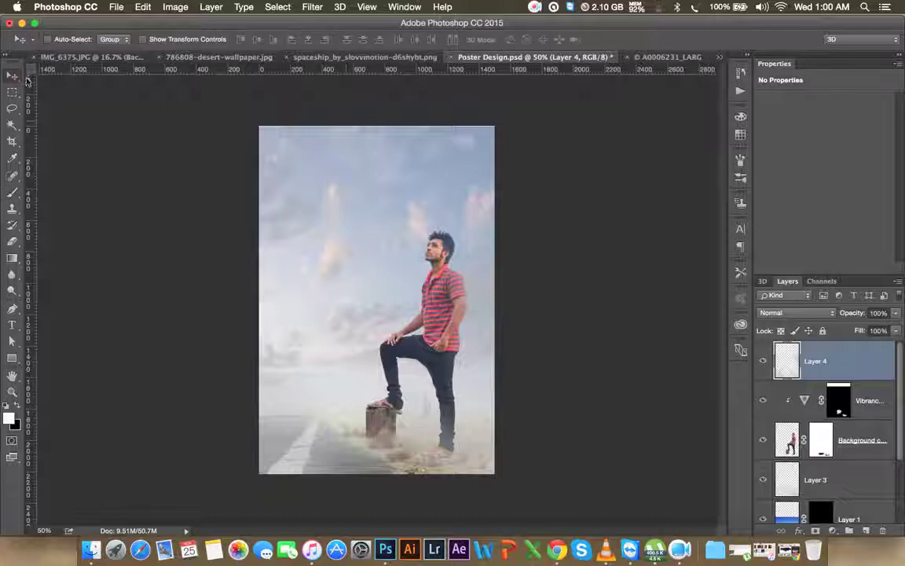
left_click(365, 58)
left_click_drag(355, 257, 544, 60)
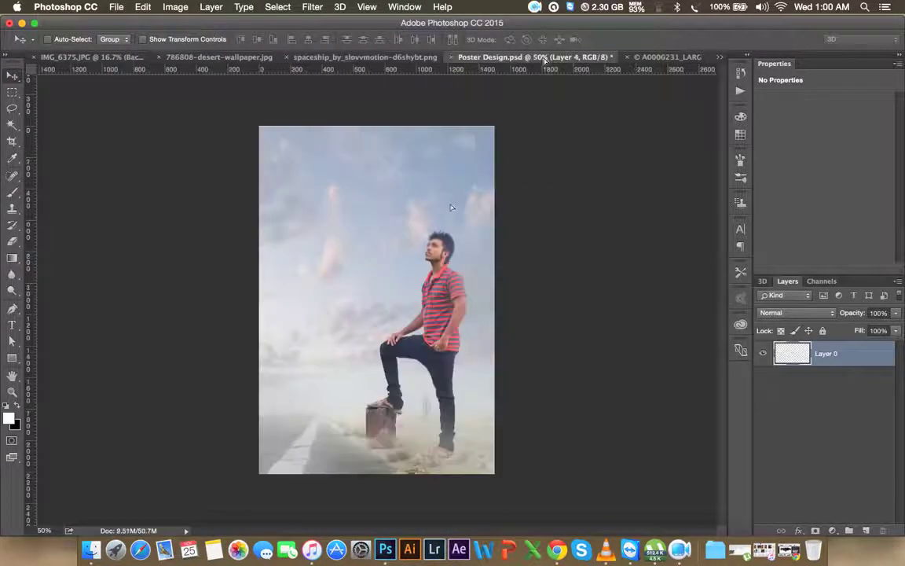
left_click_drag(374, 265, 275, 189)
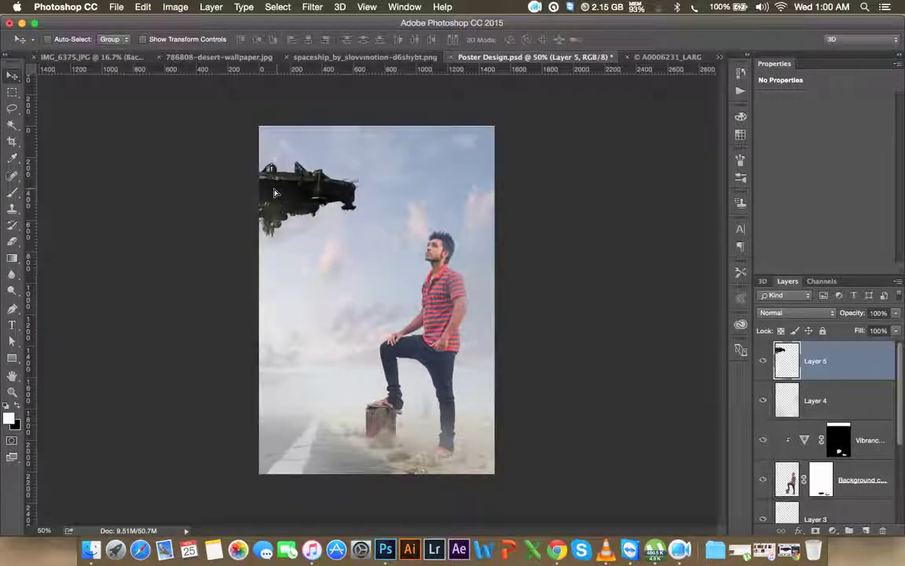
Close the desert wallpaper, then close the man photo, saving it as IMG_6375.psd
left_click(214, 57)
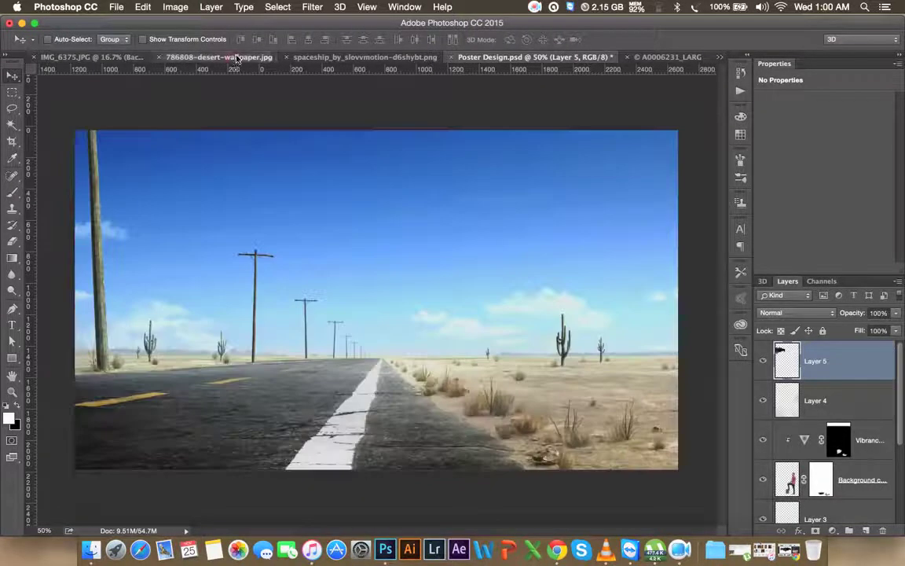
left_click(155, 57)
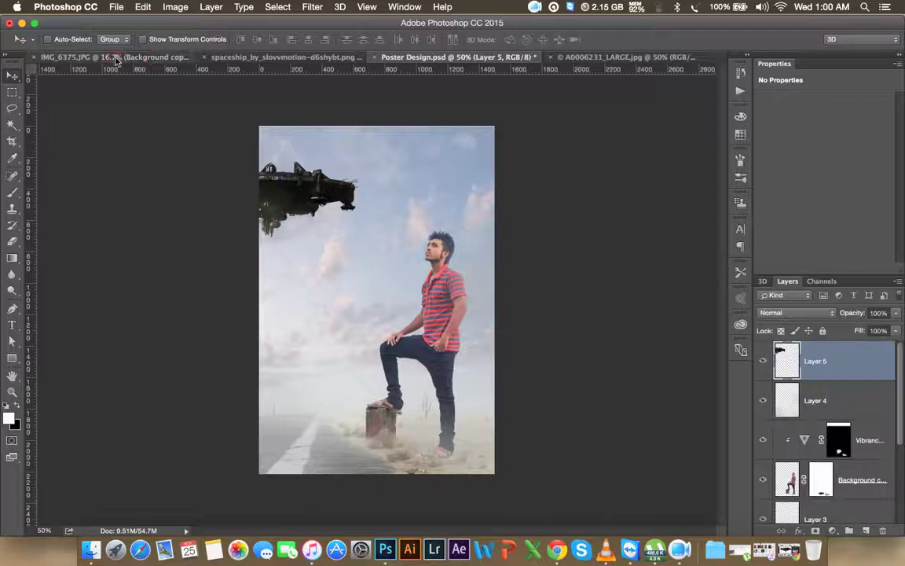
left_click(115, 58)
left_click(35, 57)
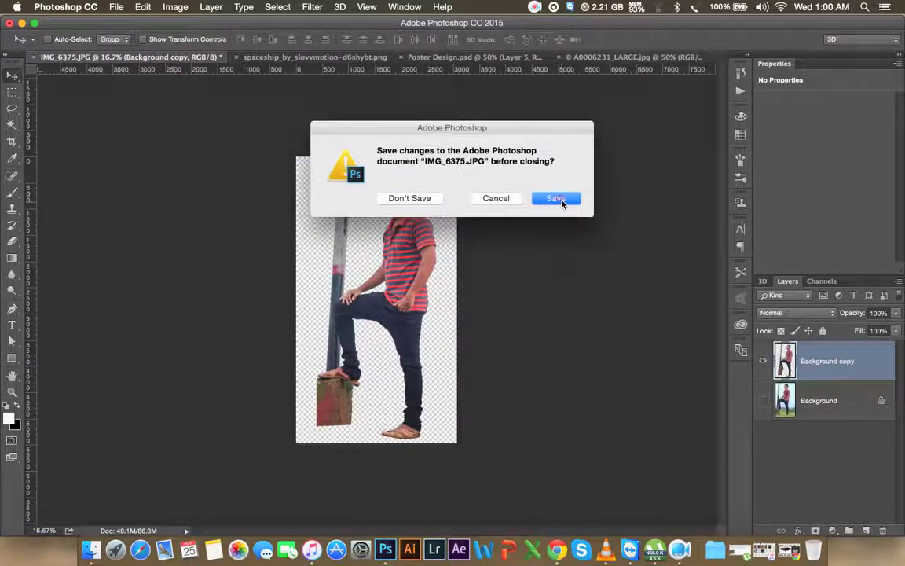
left_click(560, 199)
left_click(542, 310)
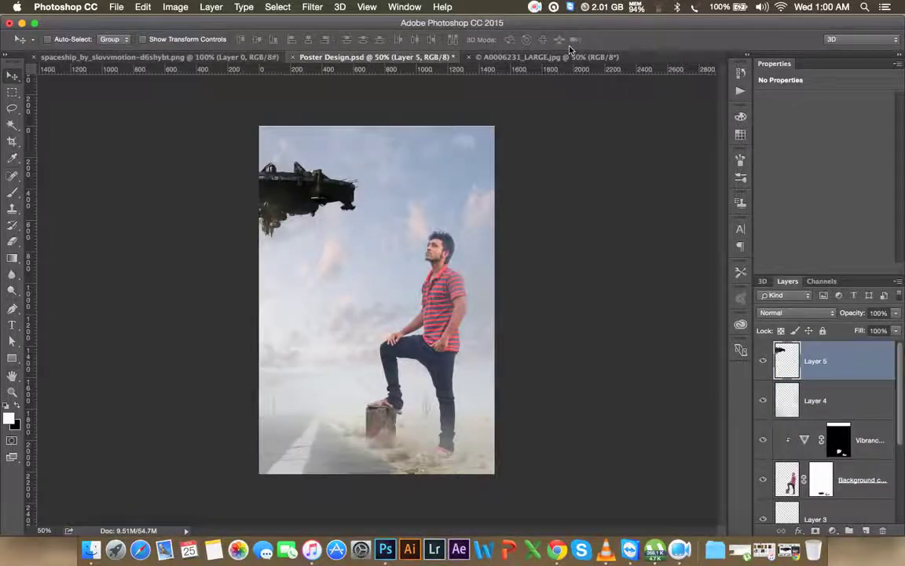
Close the A0006231_LARGE sky image
left_click(517, 56)
left_click(469, 57)
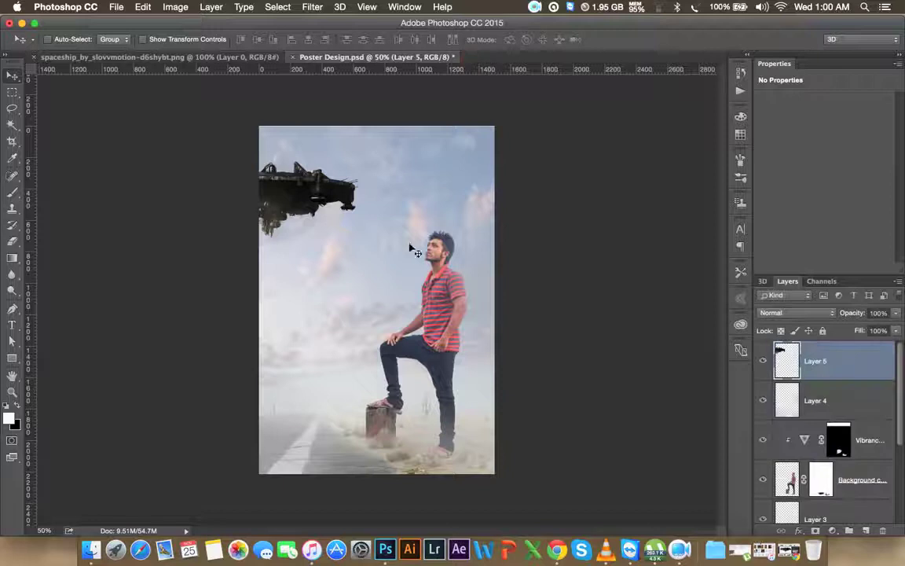
left_click(154, 11)
mouse_move(312, 7)
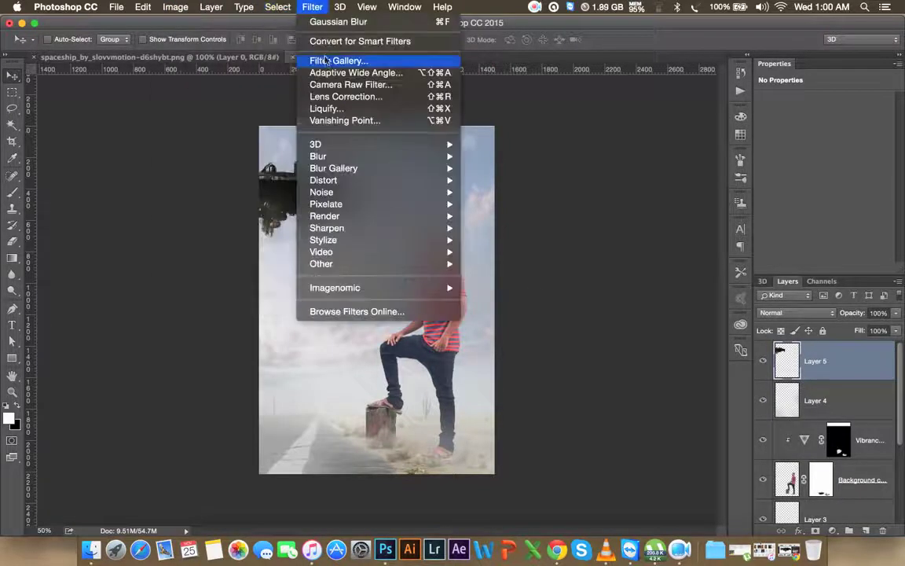
Apply Camera Raw to the spaceship: Highlights -100, Shadows +100, Whites +76, Blacks +62
left_click(346, 84)
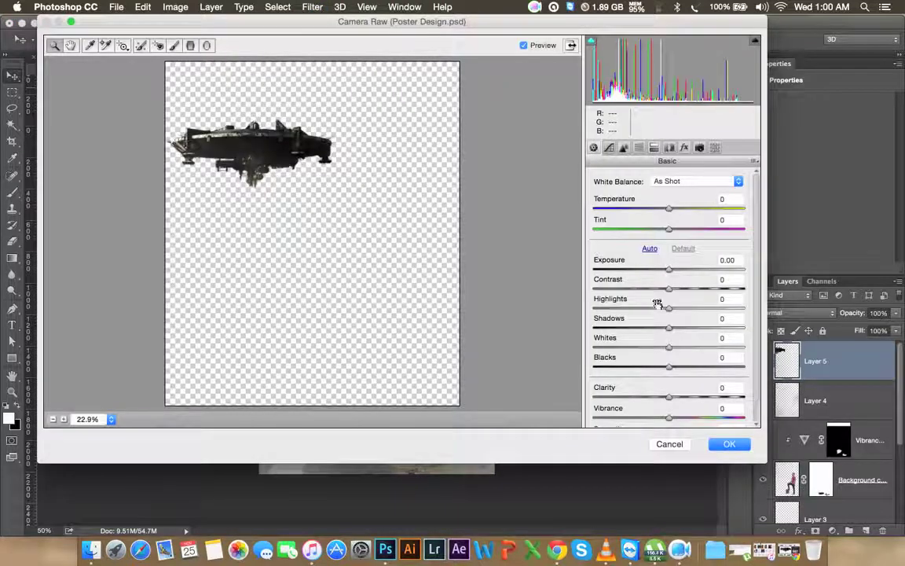
left_click_drag(667, 308, 591, 312)
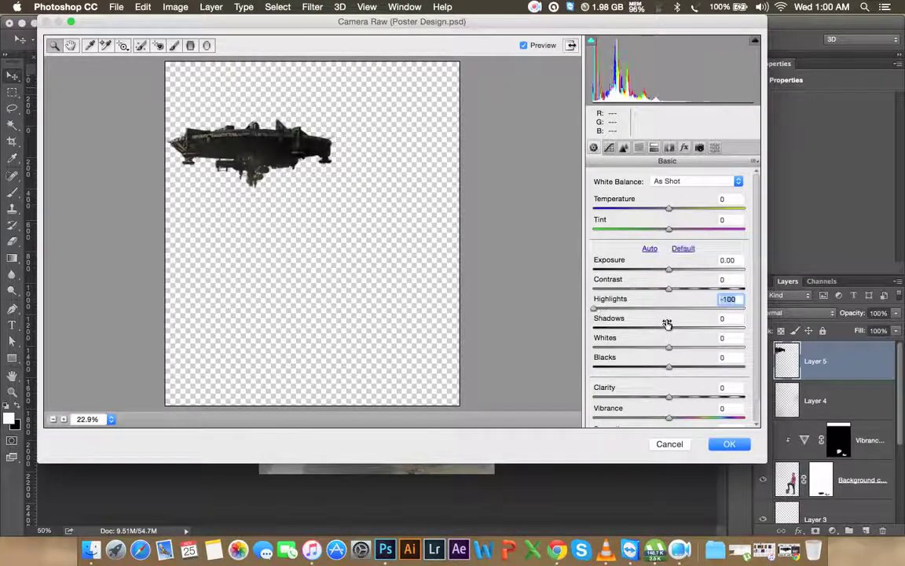
left_click_drag(667, 324, 574, 331)
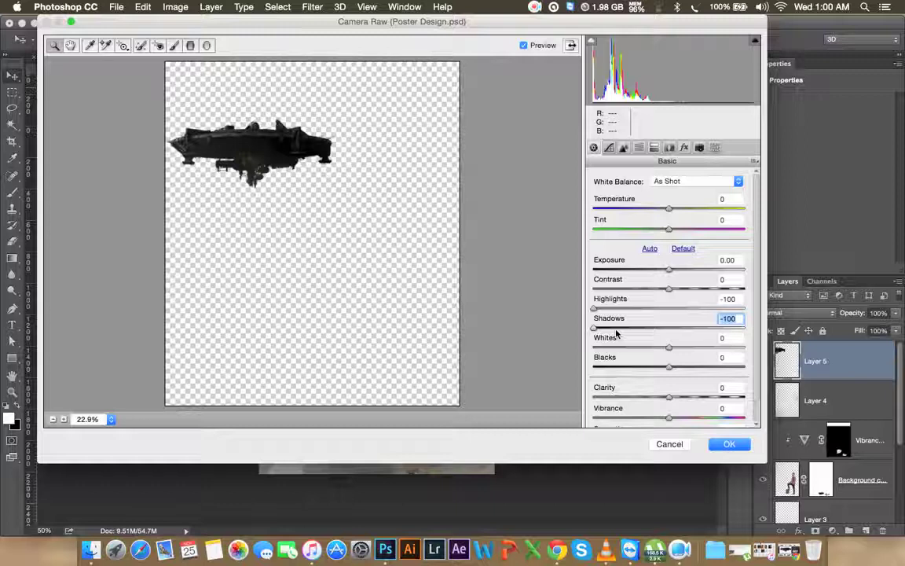
left_click_drag(642, 329, 743, 329)
left_click_drag(668, 348, 727, 356)
left_click_drag(598, 309, 587, 312)
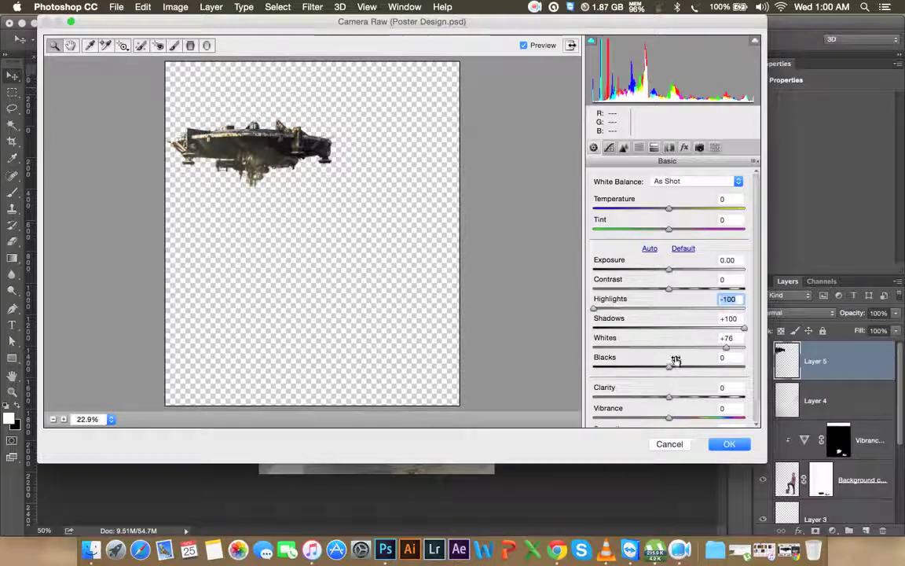
left_click_drag(669, 366, 718, 376)
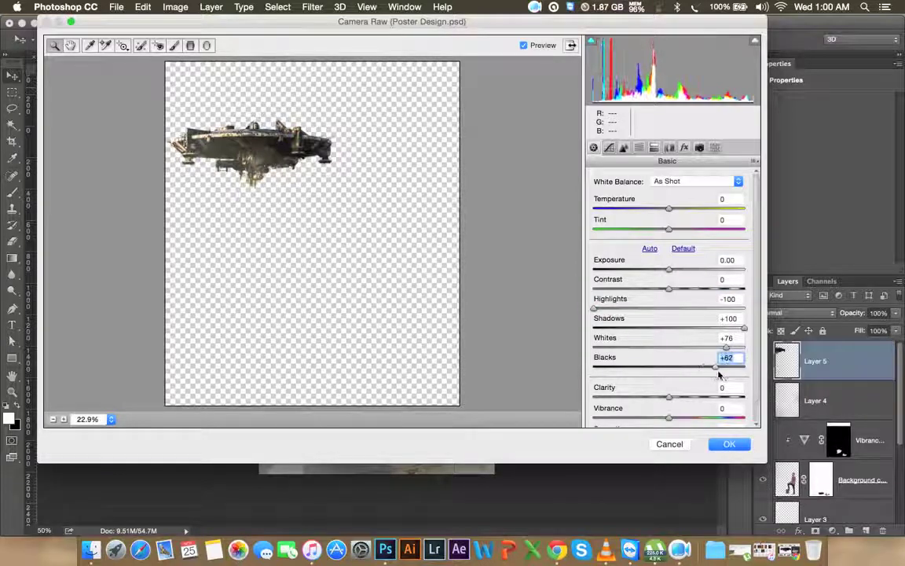
left_click(728, 442)
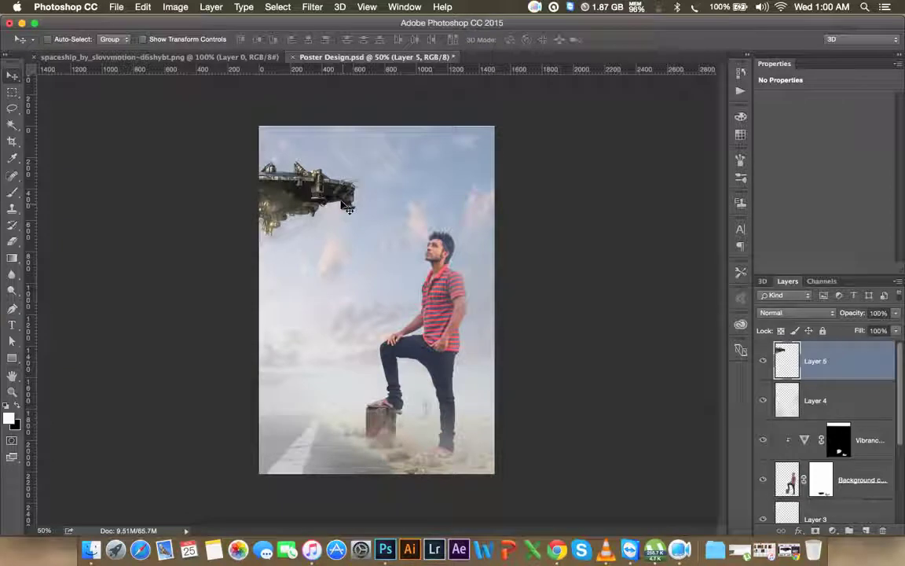
Free-transform the spaceship, scaling it to about 200% and moving it up and left
key("ctrl+plus")
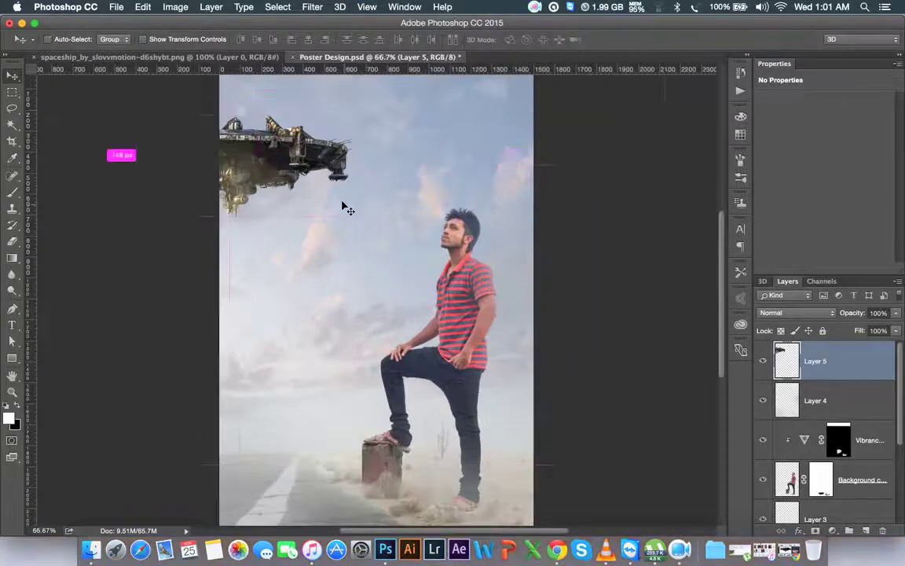
key("ctrl+t")
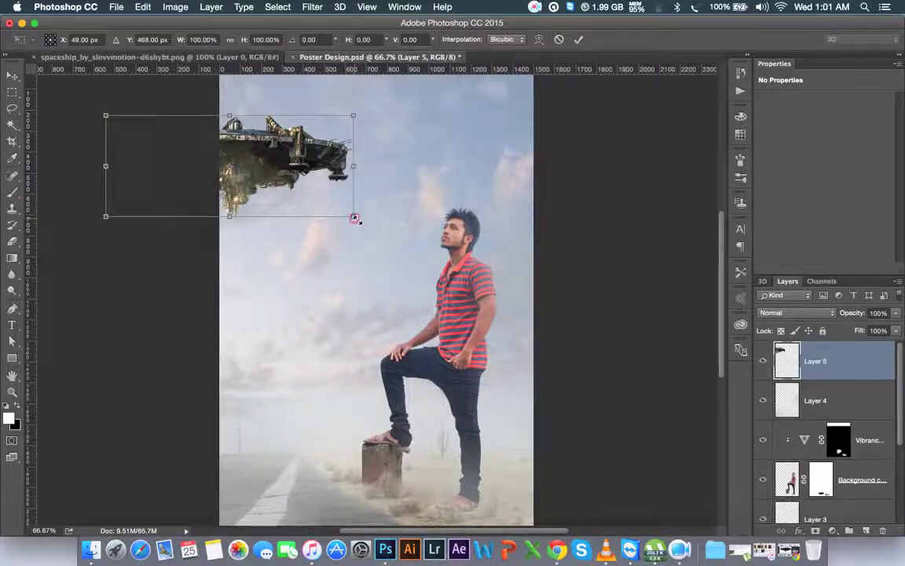
left_click_drag(354, 217, 474, 290)
mouse_move(414, 226)
left_mouse_down()
mouse_move(321, 219)
mouse_move(322, 202)
mouse_move(346, 236)
left_mouse_up()
scroll(322, 204, "up", 5)
scroll(325, 205, "down", 5)
scroll(326, 204, "down", 2)
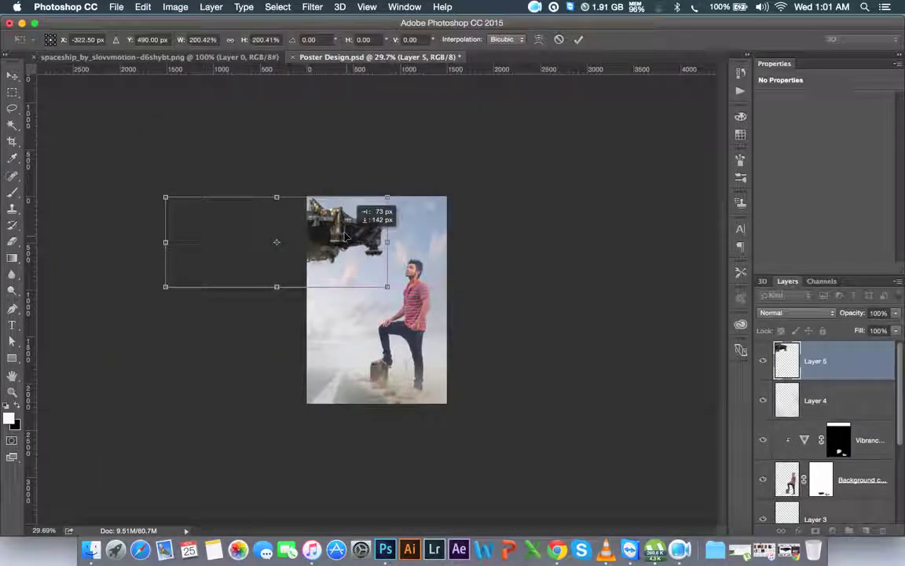
left_click_drag(346, 236, 346, 236)
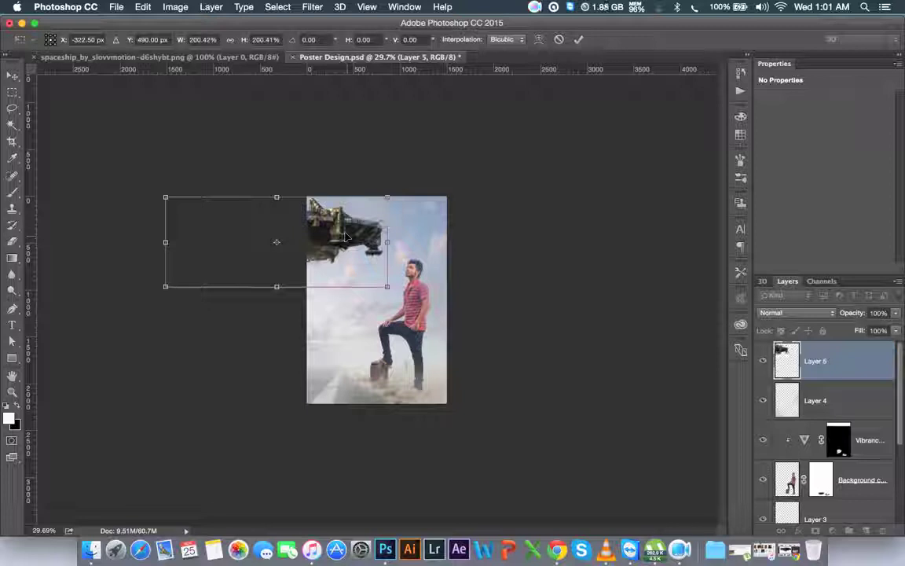
scroll(345, 236, "up", 3)
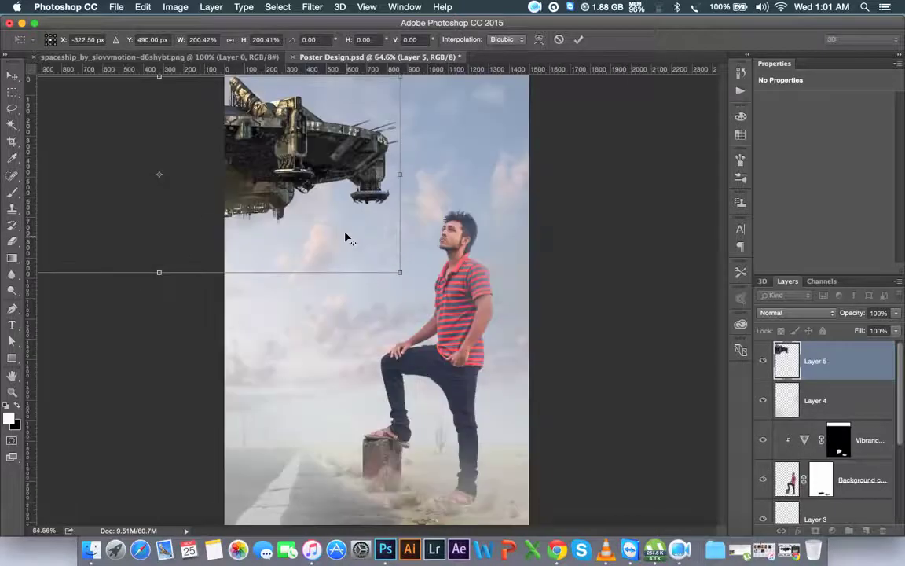
mouse_move(348, 237)
left_mouse_down()
mouse_move(297, 213)
mouse_move(437, 271)
mouse_move(471, 297)
left_mouse_up()
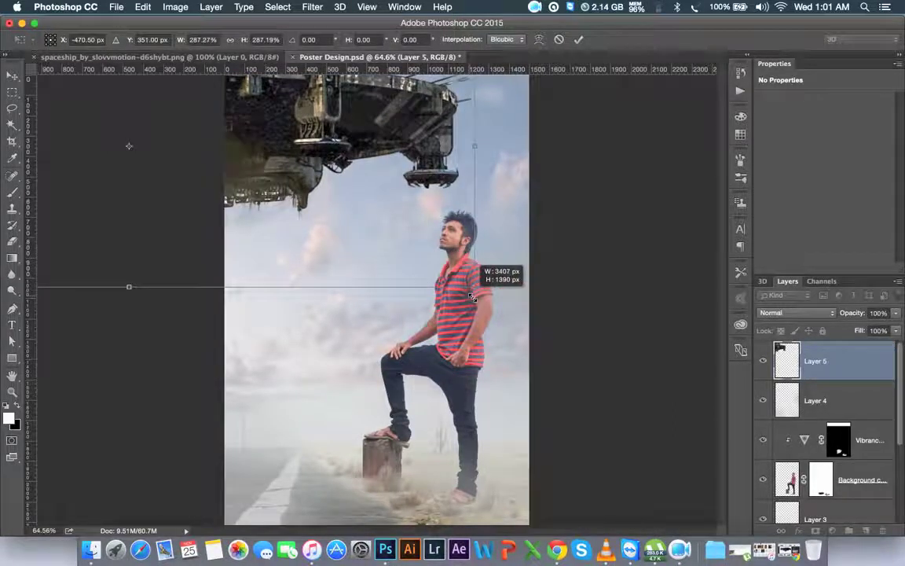
Fine-tune the spaceship to about 225% in the upper-left corner and commit the transform
left_click_drag(374, 187, 296, 160)
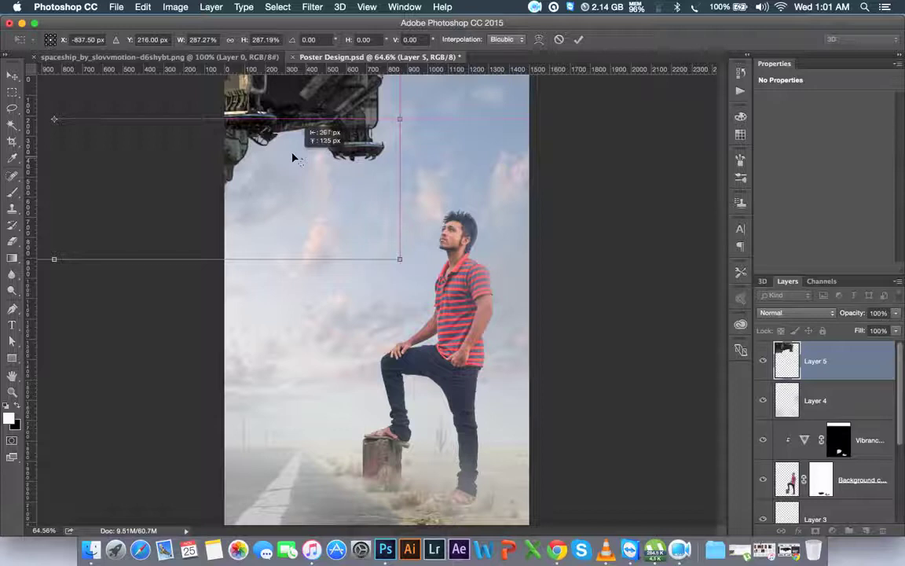
scroll(295, 160, "up", 3)
scroll(295, 160, "down", 6)
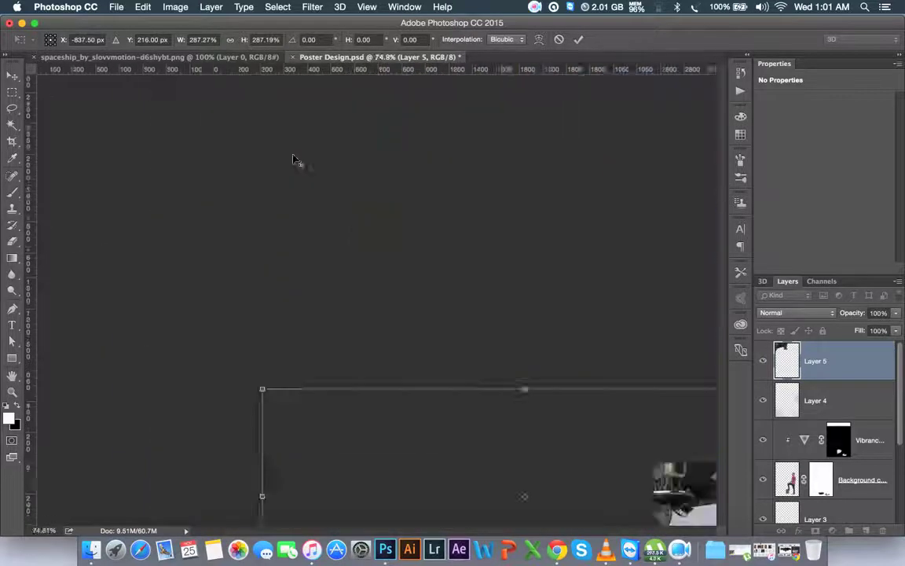
left_click_drag(325, 184, 332, 210)
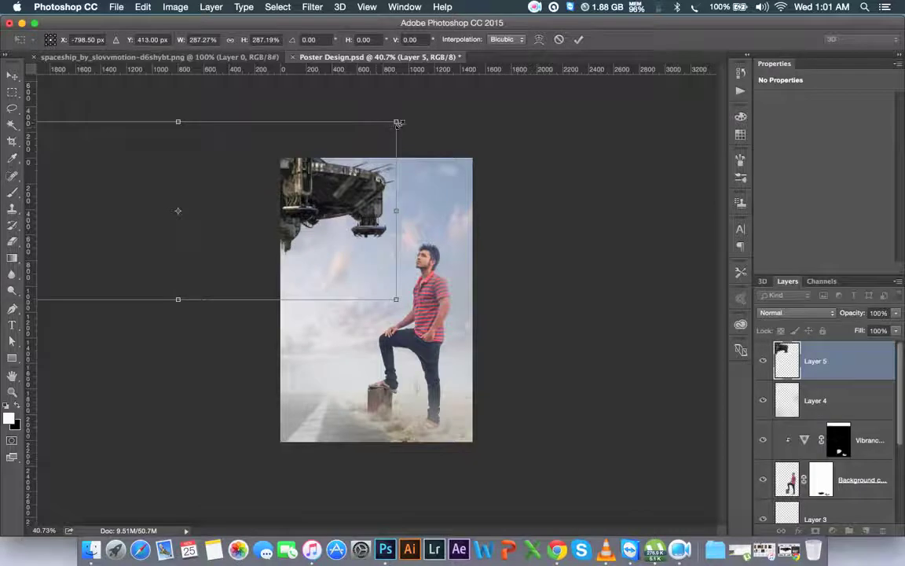
left_click_drag(398, 123, 339, 145)
left_click_drag(300, 179, 341, 185)
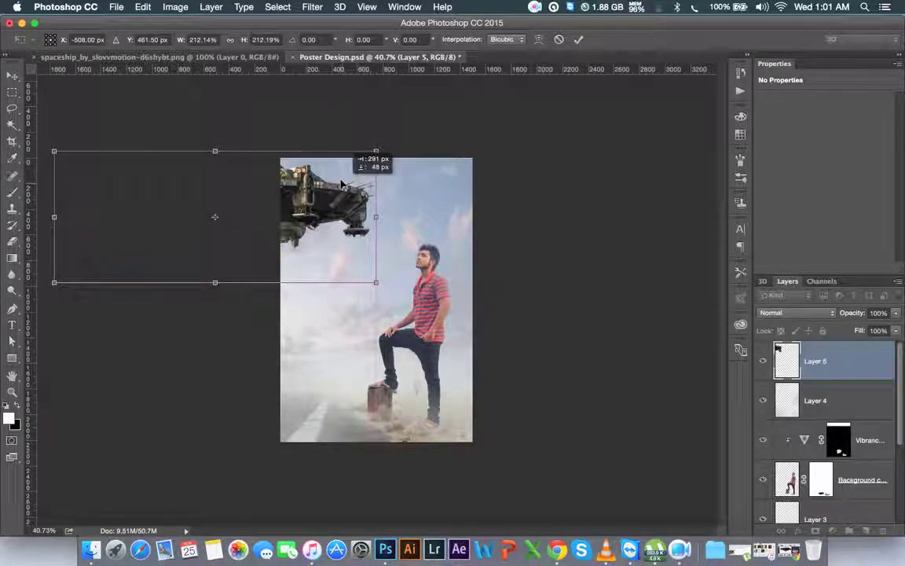
left_click_drag(341, 183, 334, 183)
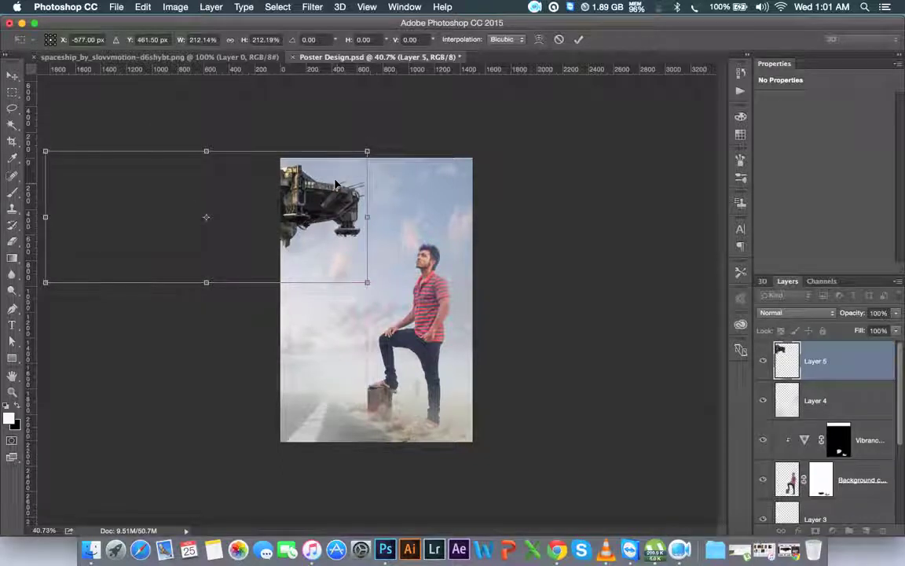
left_click_drag(52, 154, 39, 142)
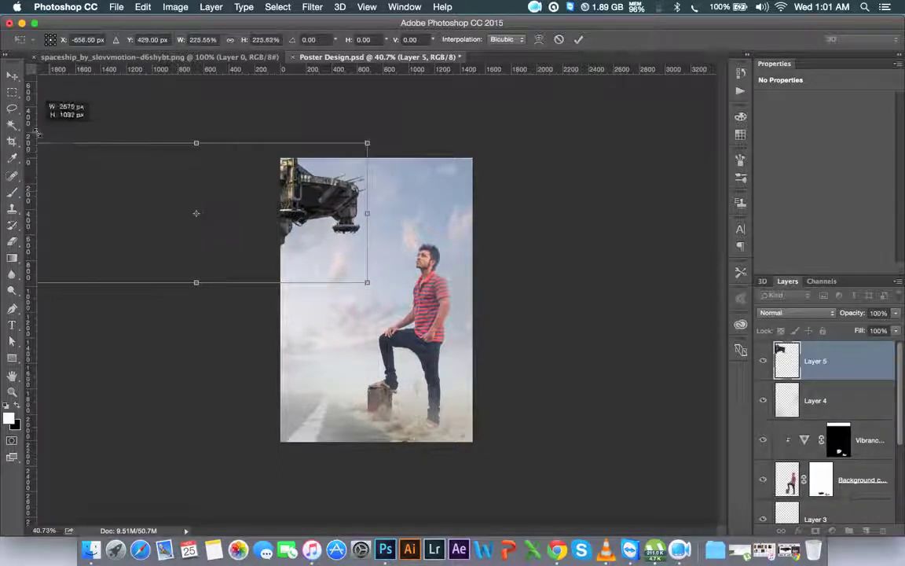
left_click_drag(305, 203, 304, 212)
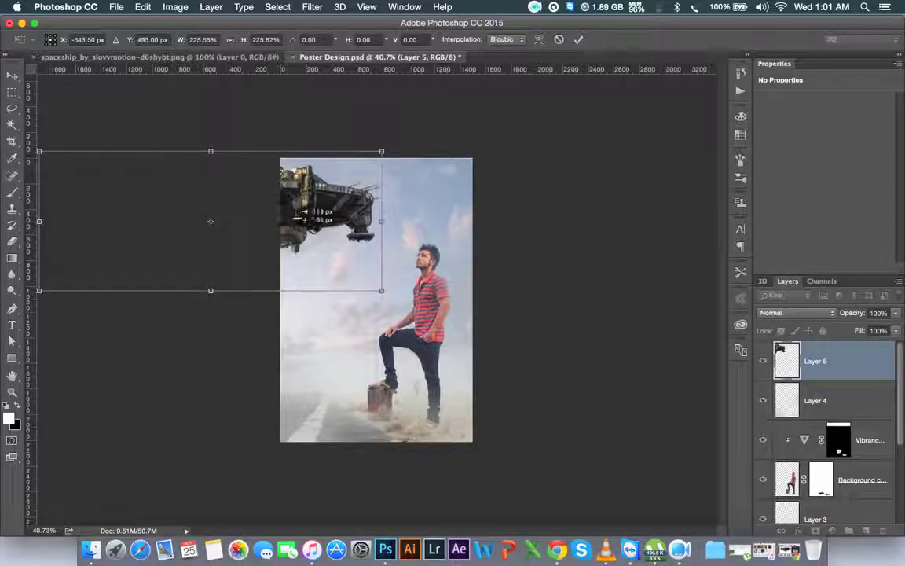
left_click(578, 38)
left_click_drag(370, 180, 398, 218)
key("ctrl+minus")
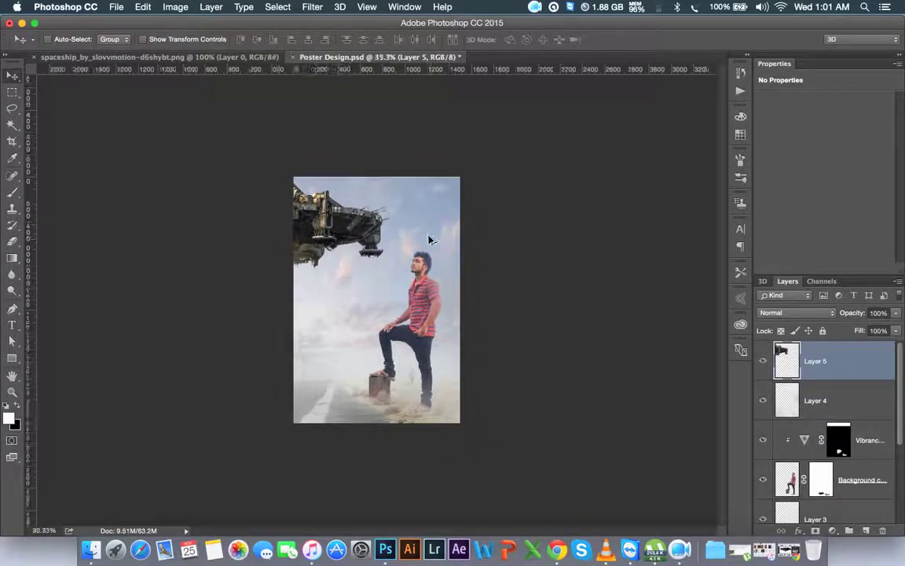
scroll(429, 238, "up", 3)
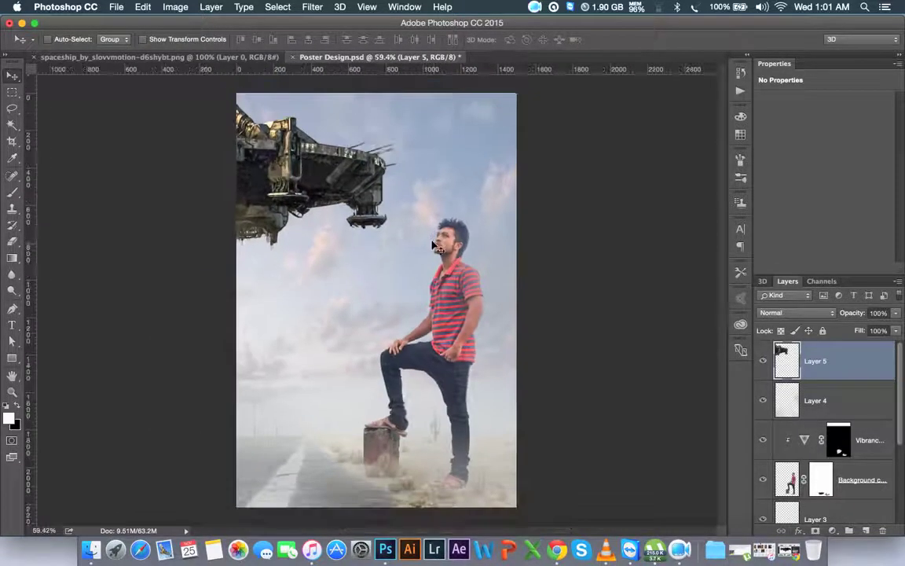
left_click(867, 481)
key("ctrl+t")
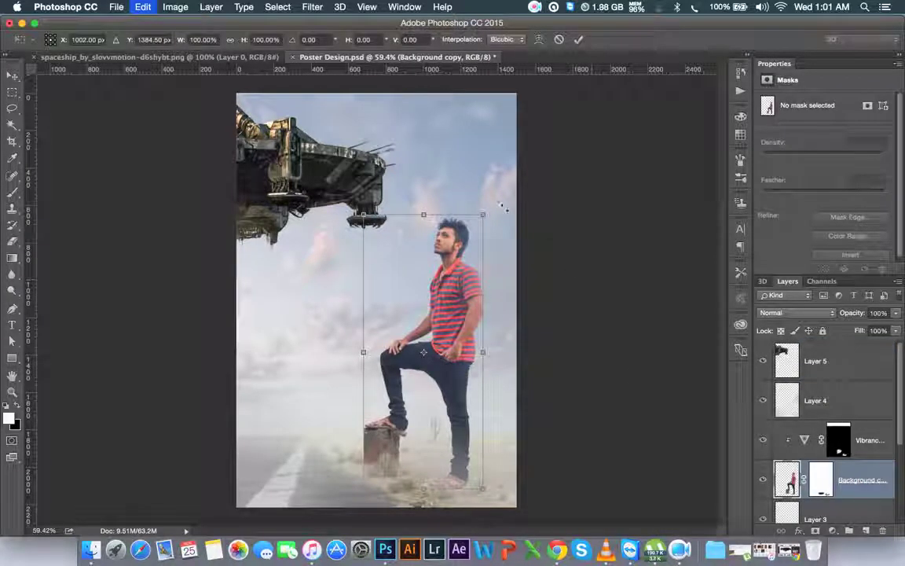
left_click_drag(488, 211, 463, 273)
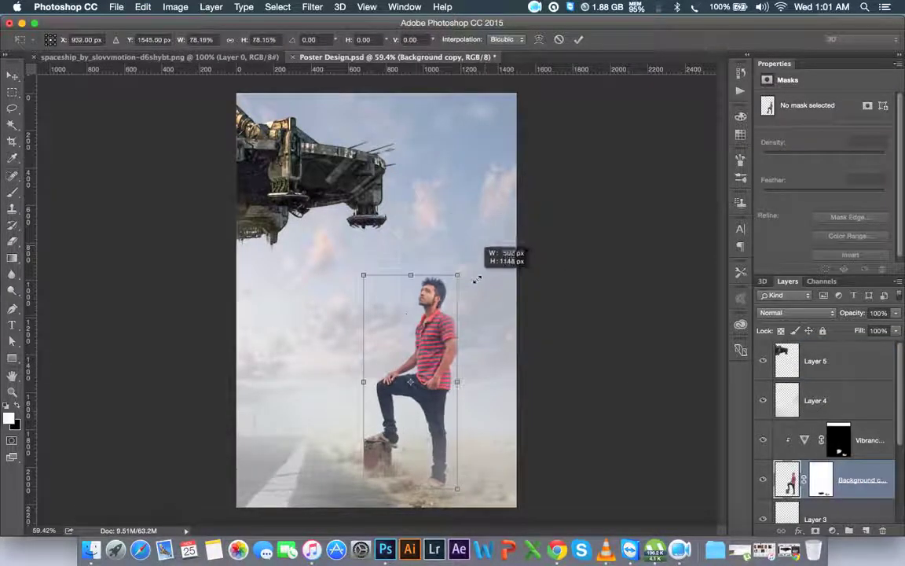
mouse_move(405, 317)
left_mouse_down()
mouse_move(415, 323)
mouse_move(407, 320)
left_mouse_up()
mouse_move(464, 275)
left_mouse_down()
mouse_move(466, 304)
mouse_move(501, 243)
mouse_move(476, 239)
left_mouse_up()
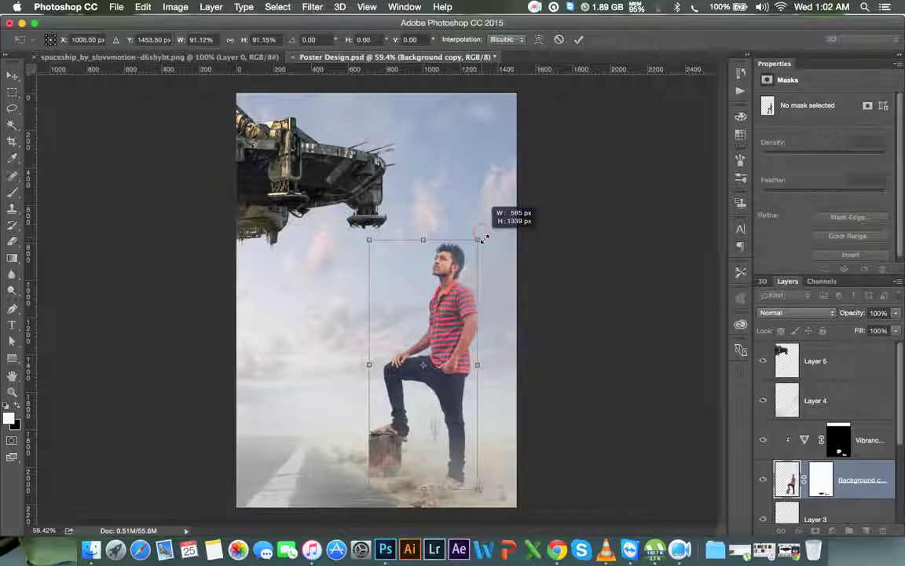
left_click(577, 40)
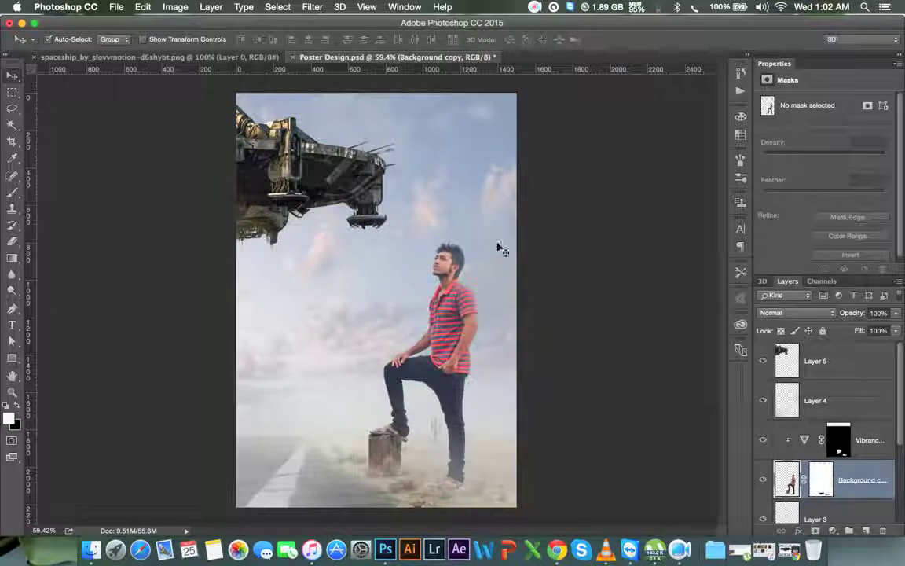
key("ctrl+z")
key("ctrl+t")
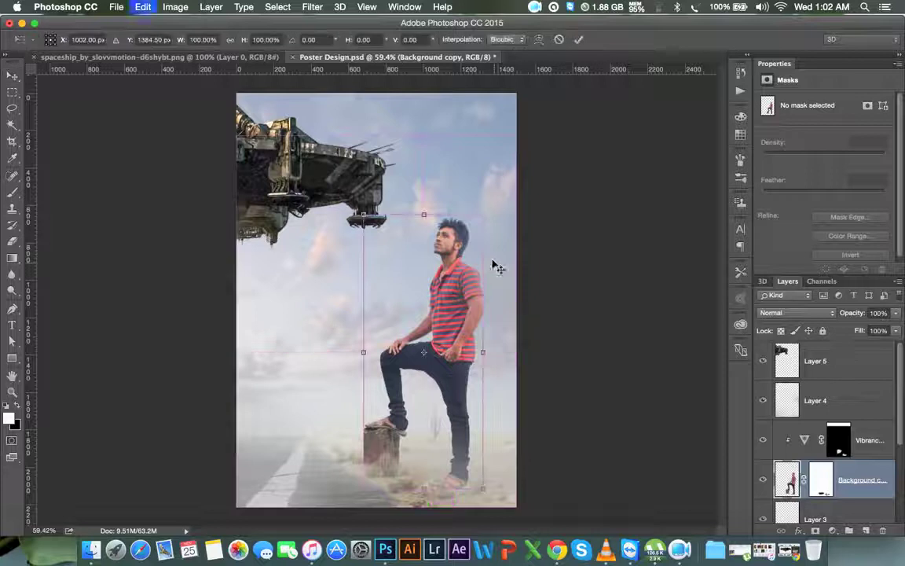
mouse_move(485, 215)
left_mouse_down()
mouse_move(508, 227)
mouse_move(497, 183)
left_mouse_up()
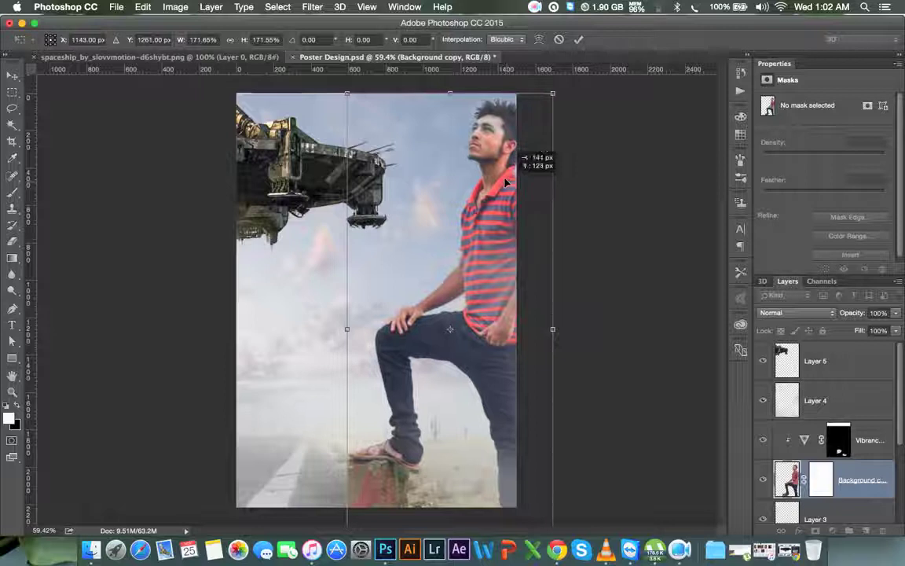
left_click_drag(504, 183, 508, 182)
left_click(560, 40)
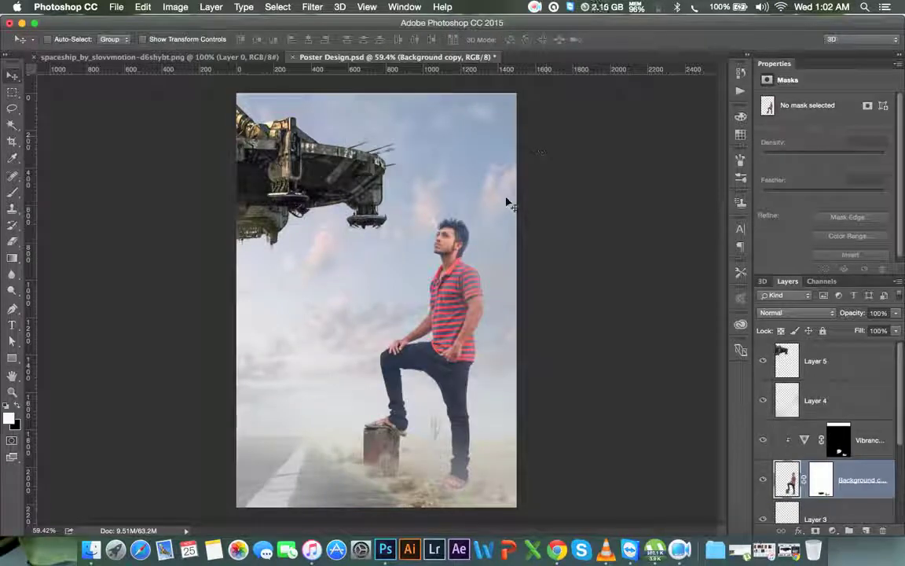
scroll(474, 313, "up", 3)
scroll(474, 313, "down", 4)
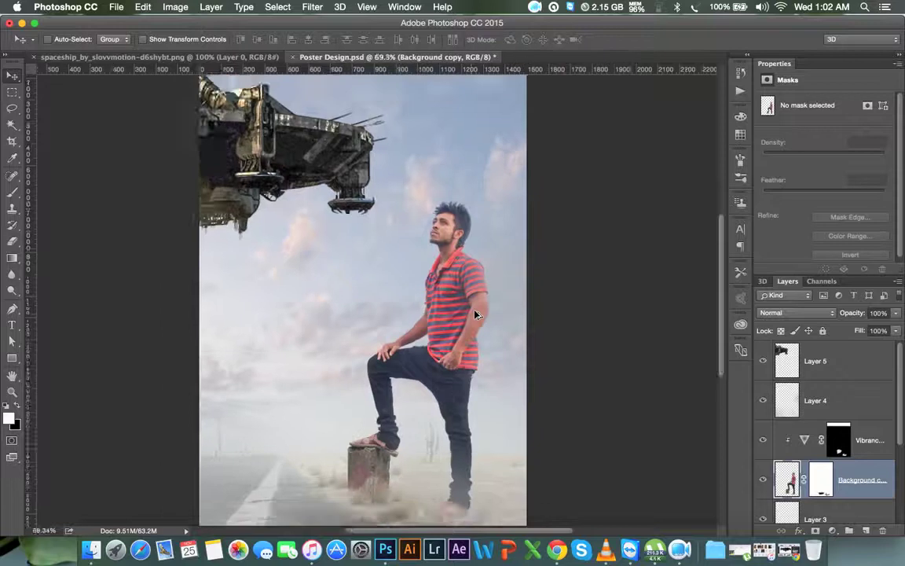
Shrink the spaceship on Layer 5 to about 55% of its size
scroll(475, 312, "down", 2)
double_click(816, 360)
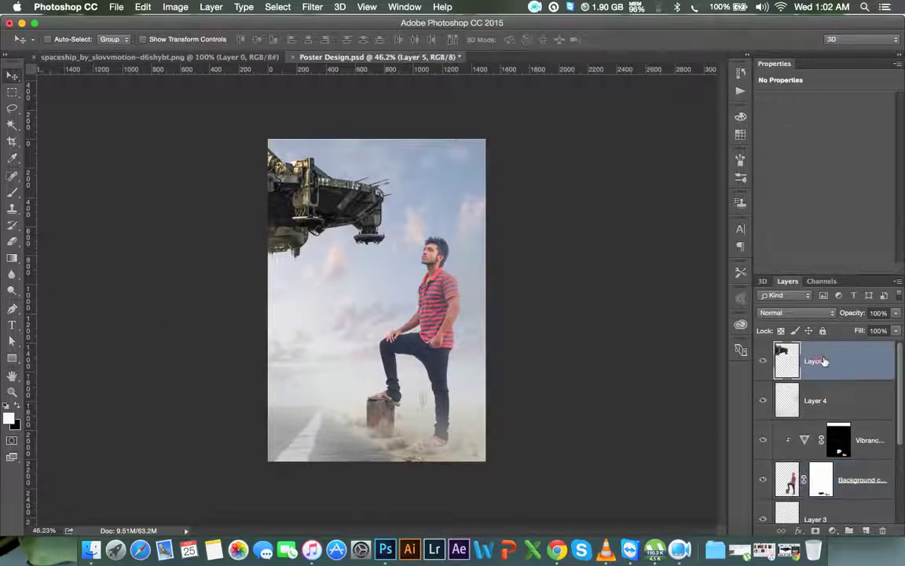
double_click(850, 351)
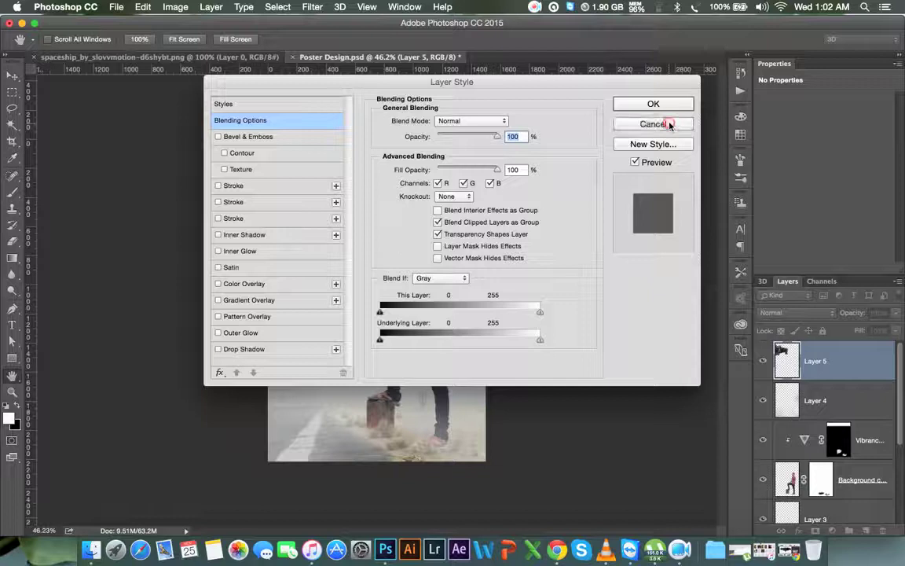
left_click(672, 123)
key("ctrl+t")
mouse_move(395, 145)
left_mouse_down()
mouse_move(406, 208)
mouse_move(376, 225)
left_mouse_up()
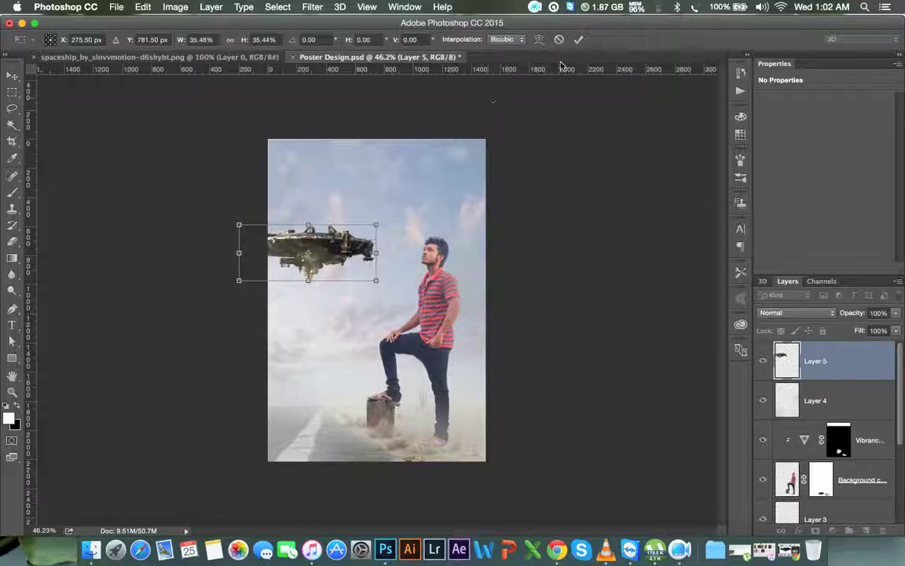
left_click(578, 40)
Duplicate the spaceship to the right and move both spaceship layers below the man
mouse_move(392, 244)
left_mouse_down()
mouse_move(437, 320)
mouse_move(475, 291)
mouse_move(488, 245)
left_mouse_up()
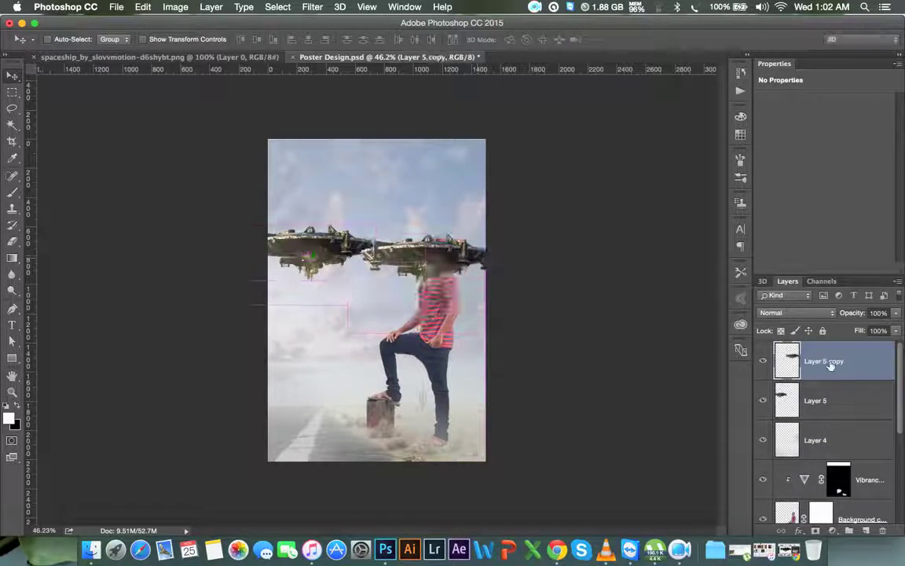
left_click(824, 402, "shift")
mouse_move(824, 402)
left_mouse_down()
mouse_move(817, 525)
mouse_move(823, 429)
mouse_move(822, 440)
left_mouse_up()
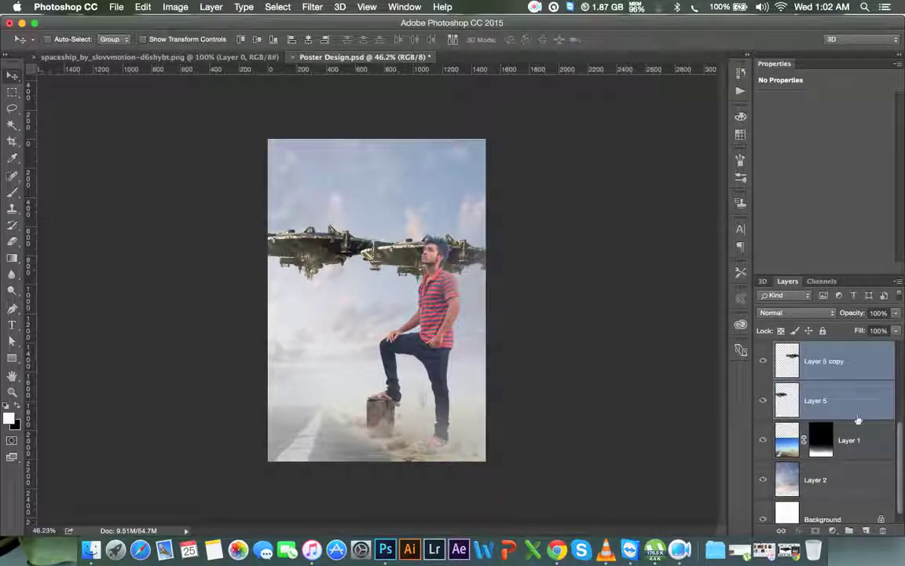
left_click(857, 361)
Shrink Layer 5 copy into a small ship beside the man at 30% opacity
key("super+t")
left_click_drag(495, 230, 377, 263)
key("Return")
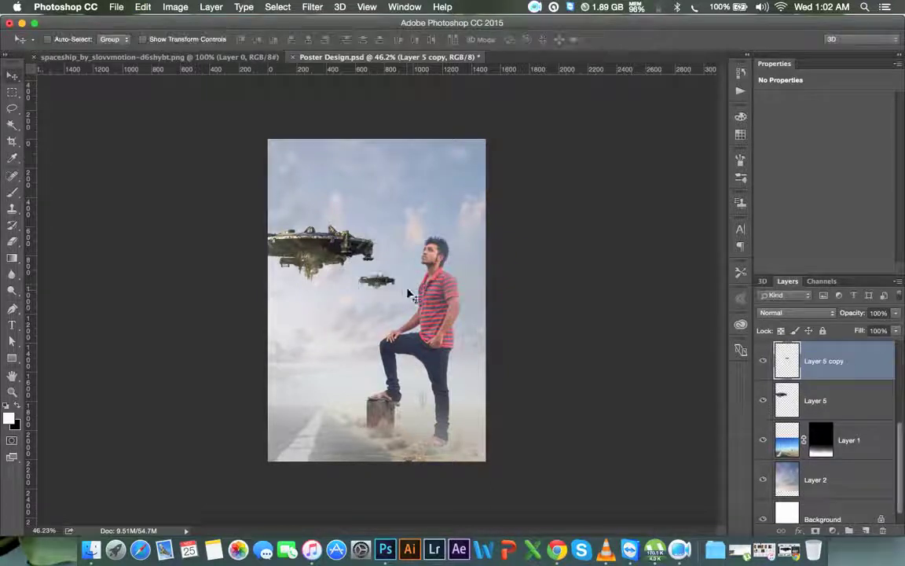
left_click_drag(404, 293, 416, 316)
mouse_move(509, 355)
left_mouse_down()
mouse_move(521, 356)
mouse_move(525, 339)
left_mouse_up()
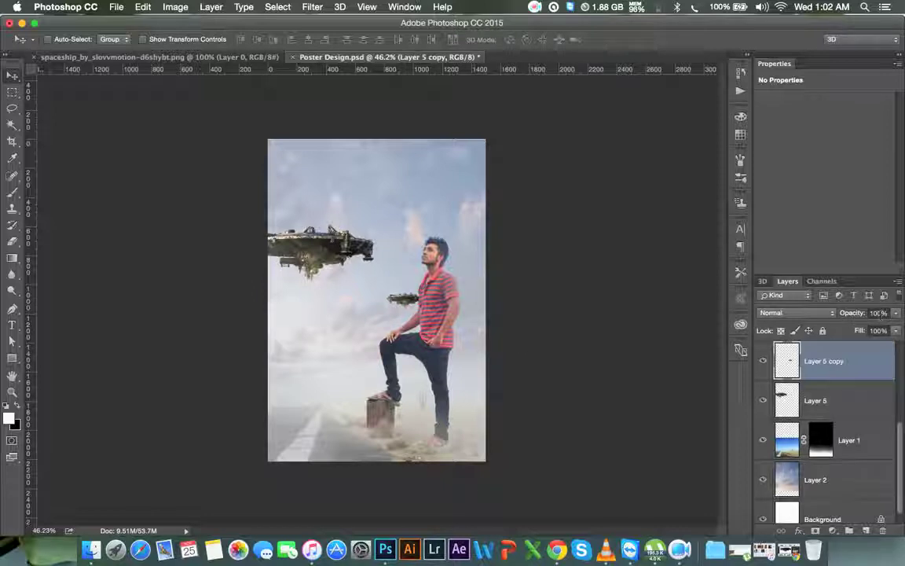
key("3")
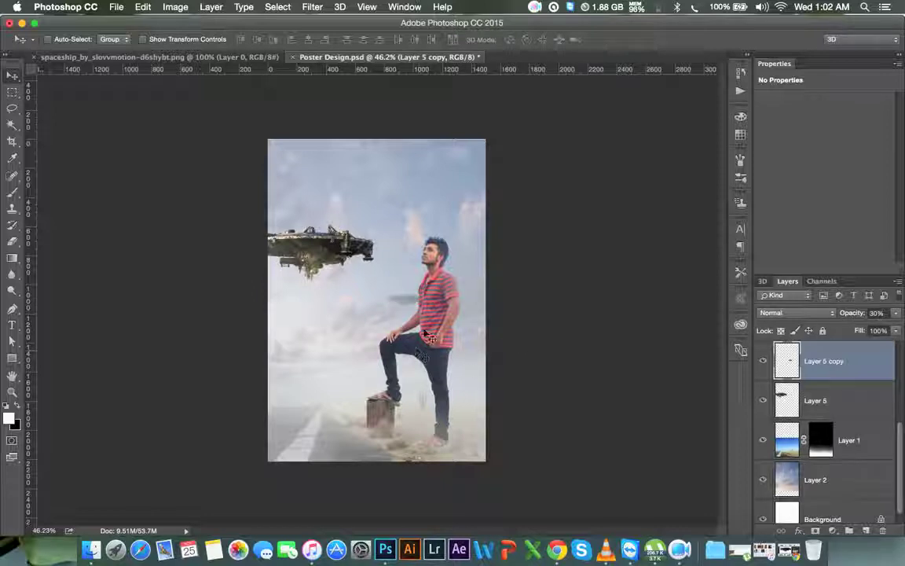
Duplicate Layer 5 as a large spaceship across the top, scaled to about 207%
left_click(832, 401)
key("ctrl+j")
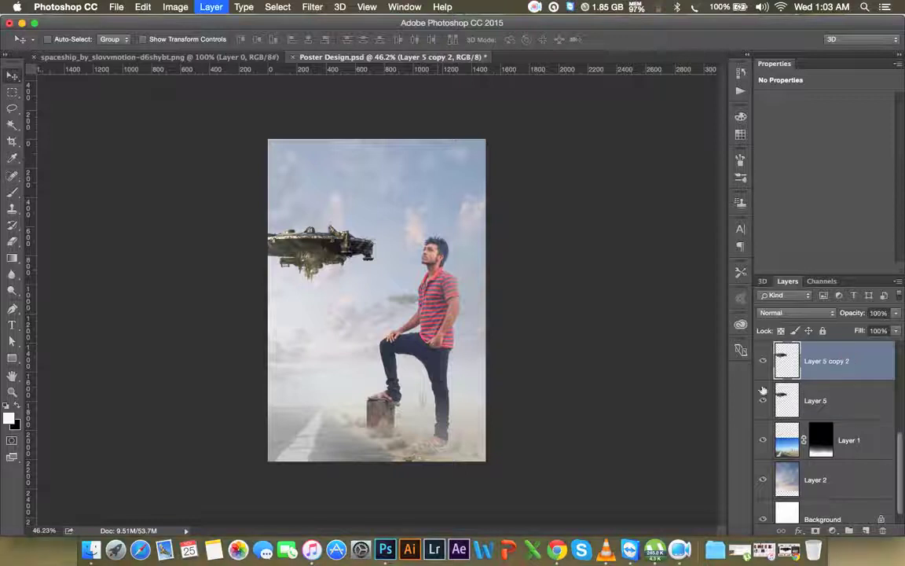
left_click_drag(397, 267, 491, 192)
key("ctrl+t")
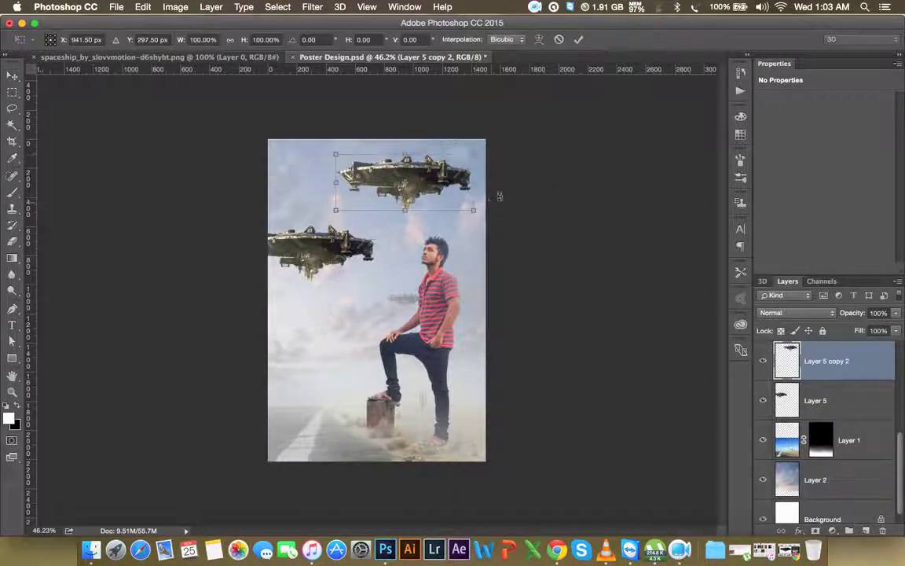
left_click_drag(479, 157, 517, 165)
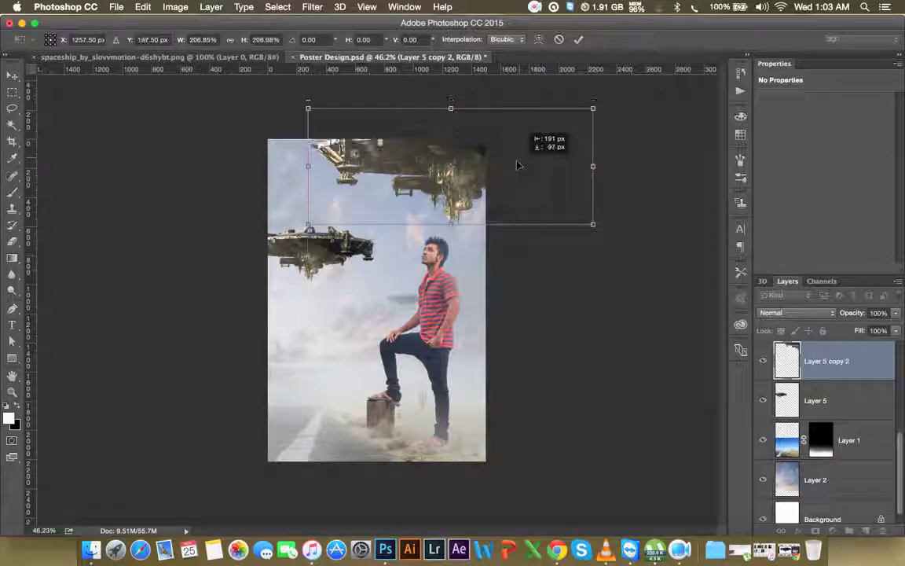
key("Return")
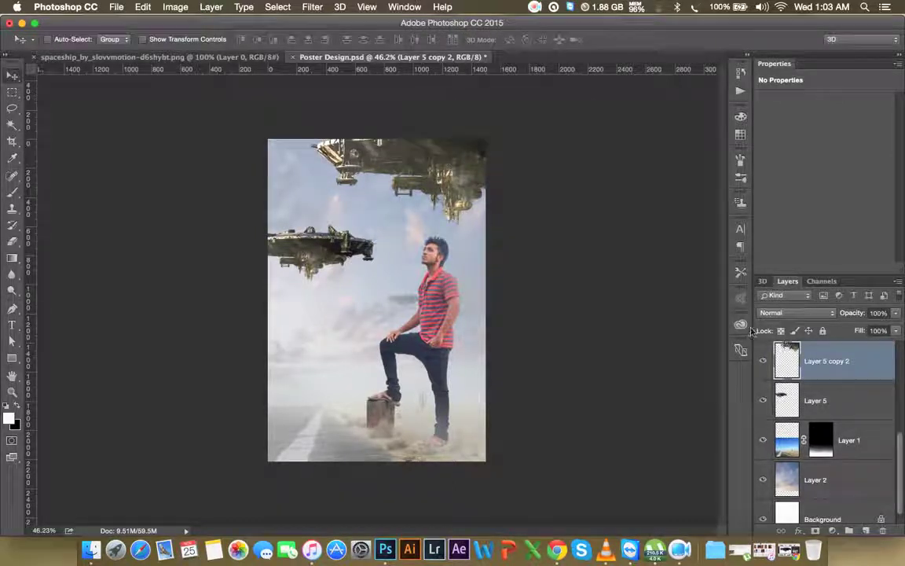
left_click_drag(514, 182, 525, 187)
left_click(818, 394)
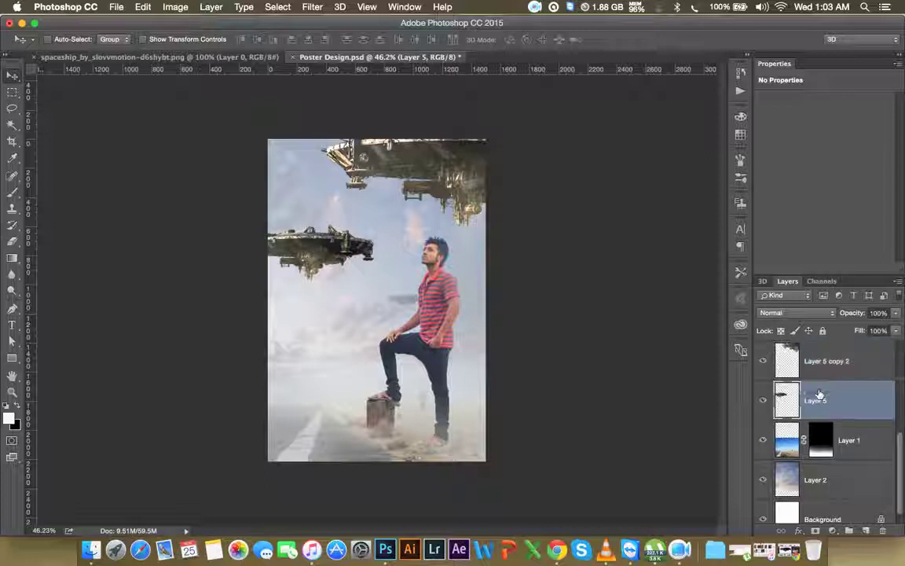
Set Layer 5 to 70% opacity and Layer 5 copy 2 to 90% opacity
scroll(820, 395, "up", 1)
left_click(825, 367)
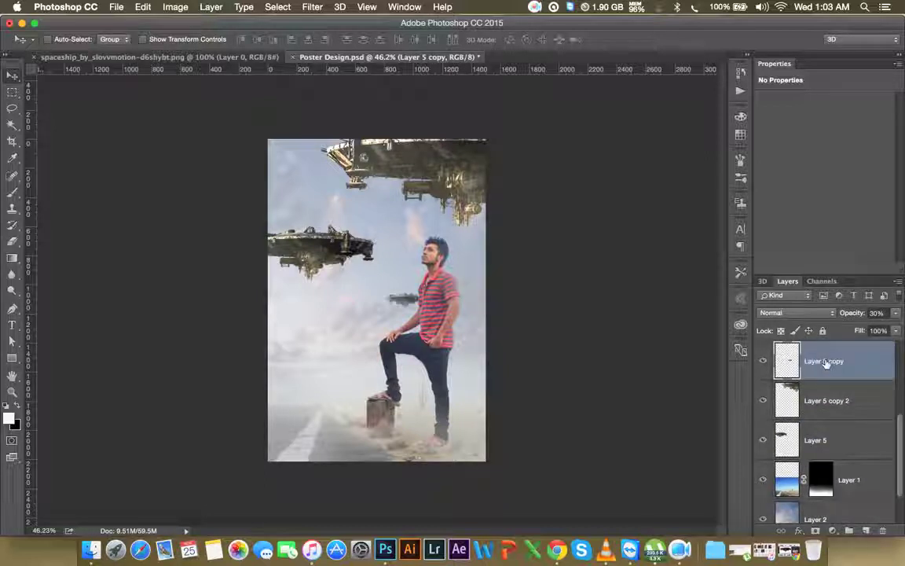
left_click(815, 433)
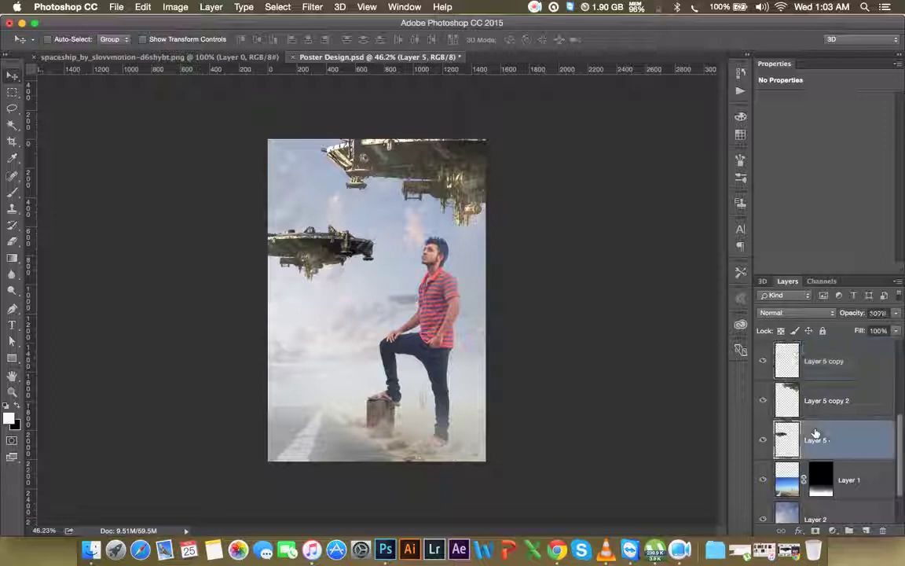
key("8")
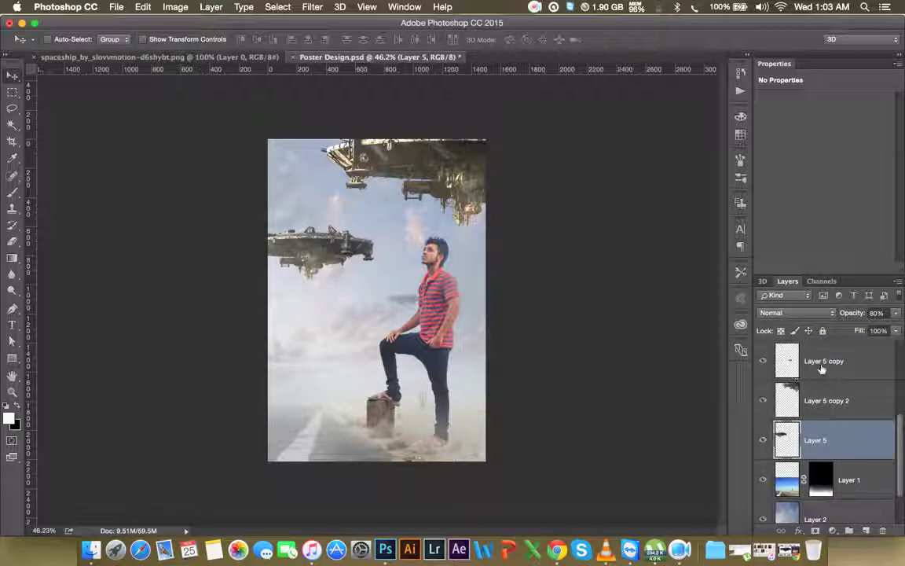
key("5")
key("7")
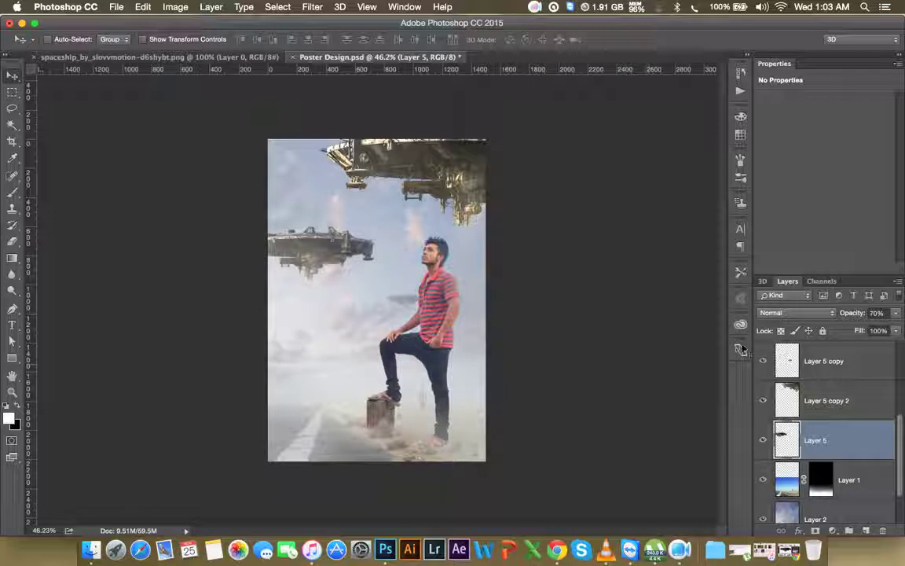
left_click(832, 393)
key("9")
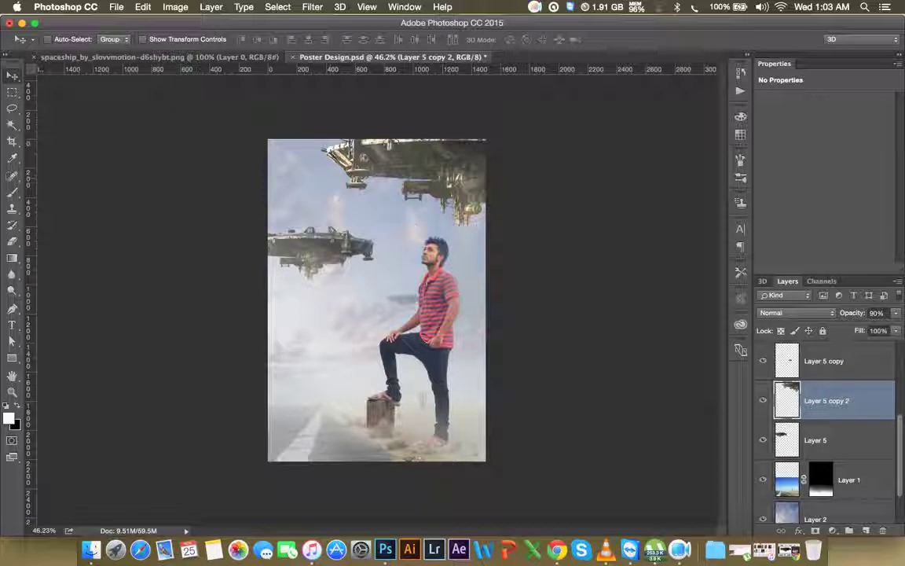
Stretch the cloudy sky on Layer 2 slightly taller upward
left_click(785, 513)
key("ctrl+t")
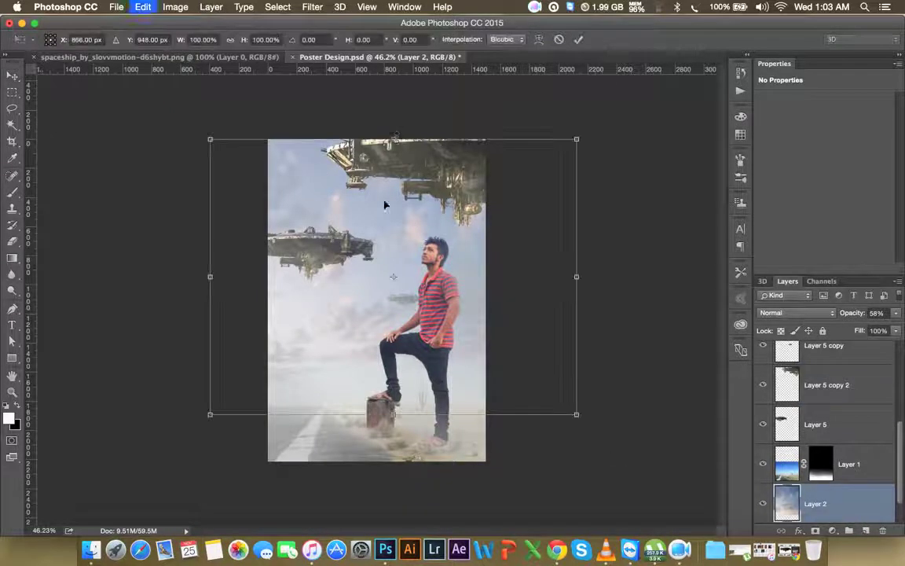
left_click_drag(395, 138, 395, 135)
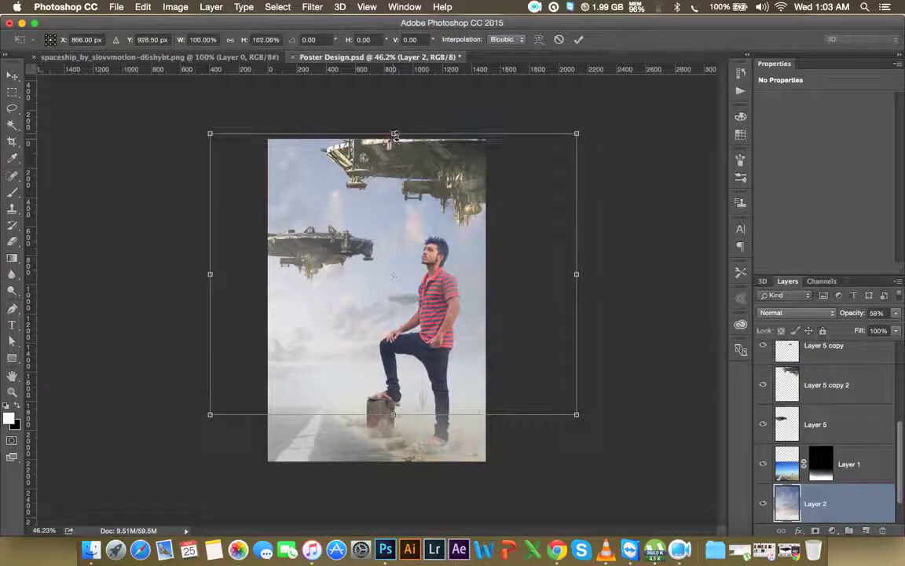
key("Return")
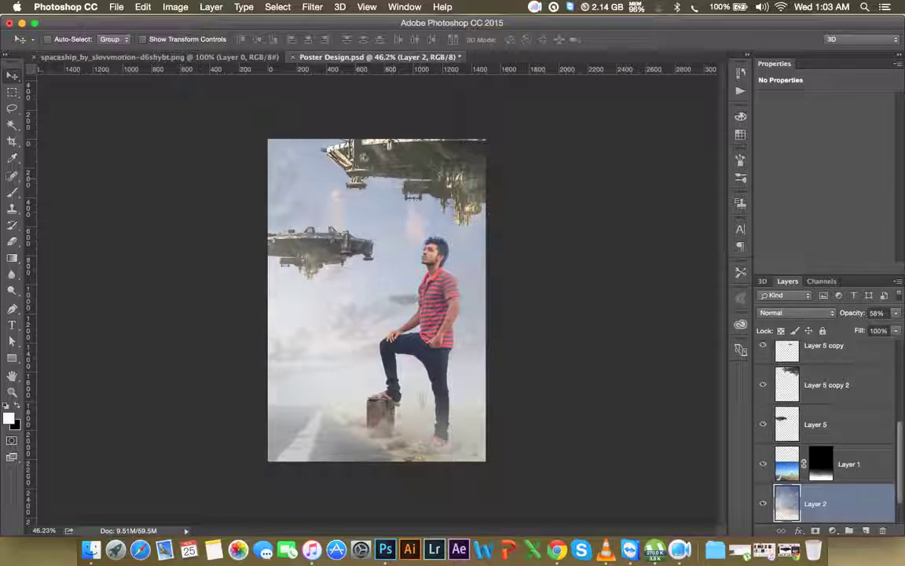
Shift the large top spaceship slightly left and add an empty Layer 6 above it
left_click(825, 390)
left_click_drag(606, 232, 601, 232)
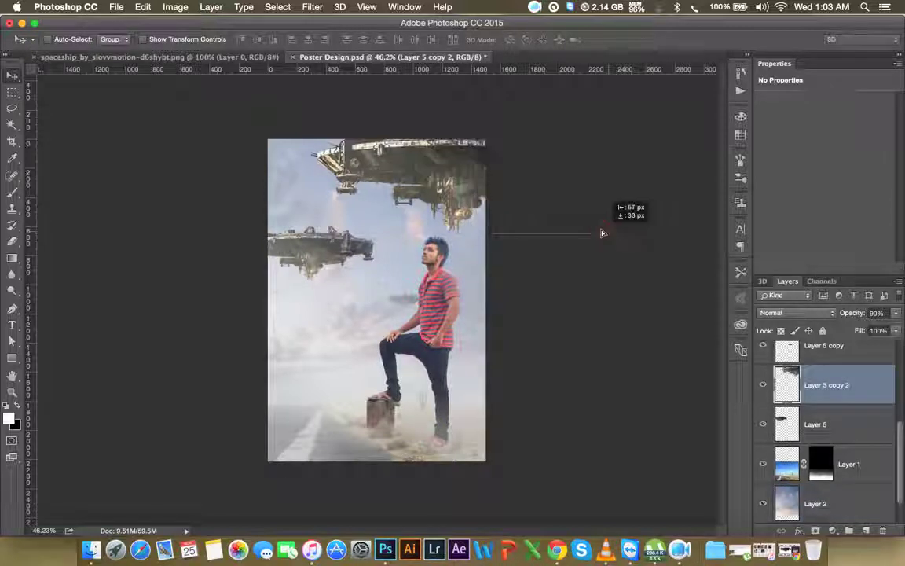
left_click_drag(601, 233, 598, 235)
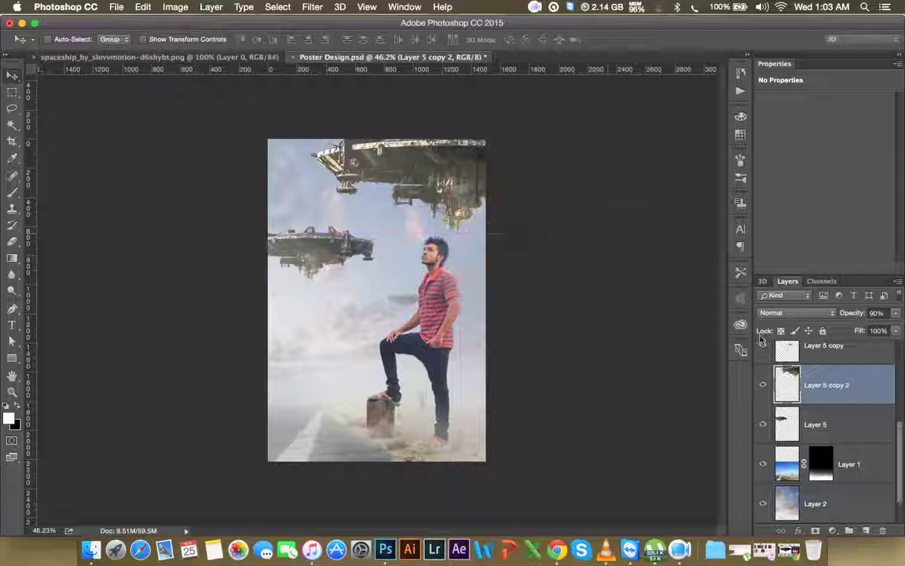
left_click(864, 530)
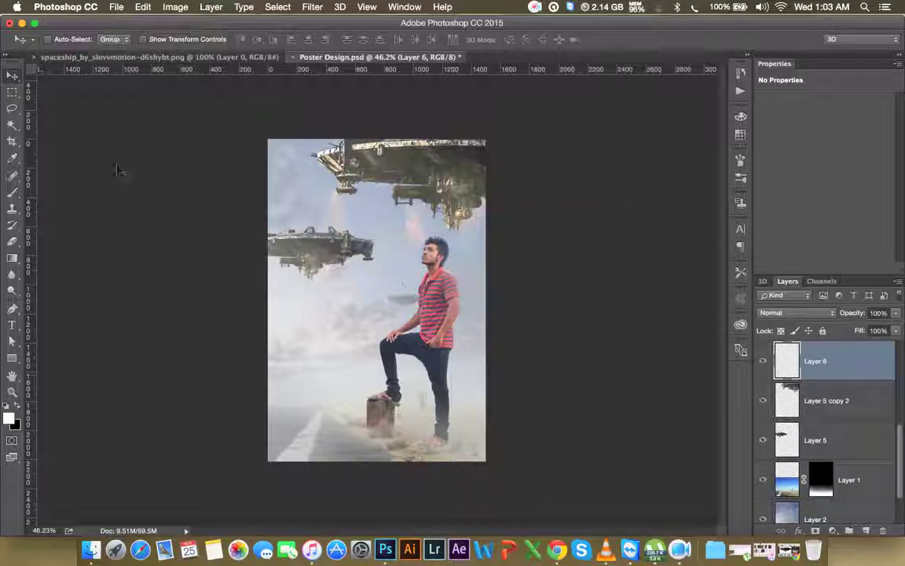
Paint pale sky-coloured haze over the top spaceship with a soft 87 brush at size 1300
left_click(13, 187)
left_click(15, 161)
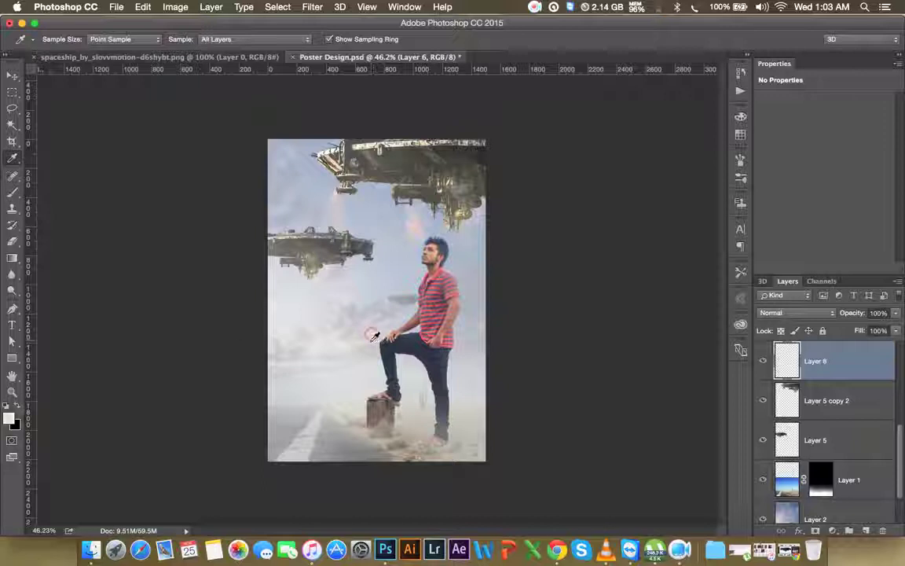
left_click(12, 192)
right_click(349, 268)
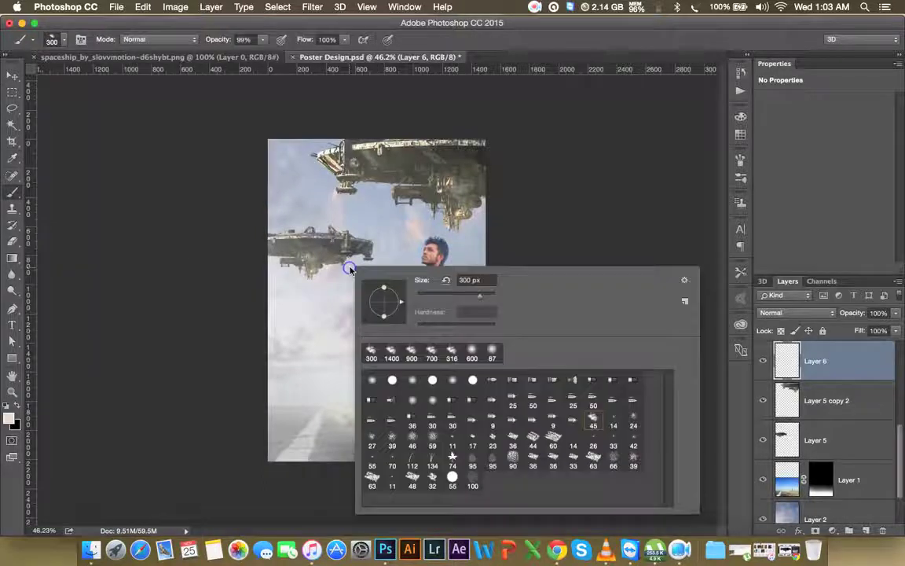
left_click(494, 354)
left_click(528, 39)
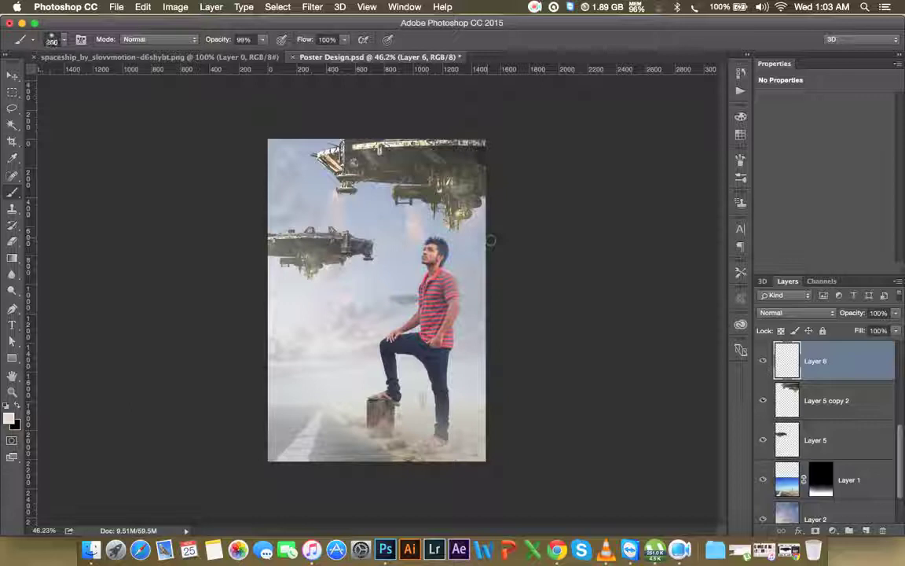
key("bracketright")
key("bracketright")
key("bracketright")
left_click_drag(471, 189, 431, 279)
Blend the haze layer in Screen mode, reposition it, and set its opacity to 85%
left_click(795, 313)
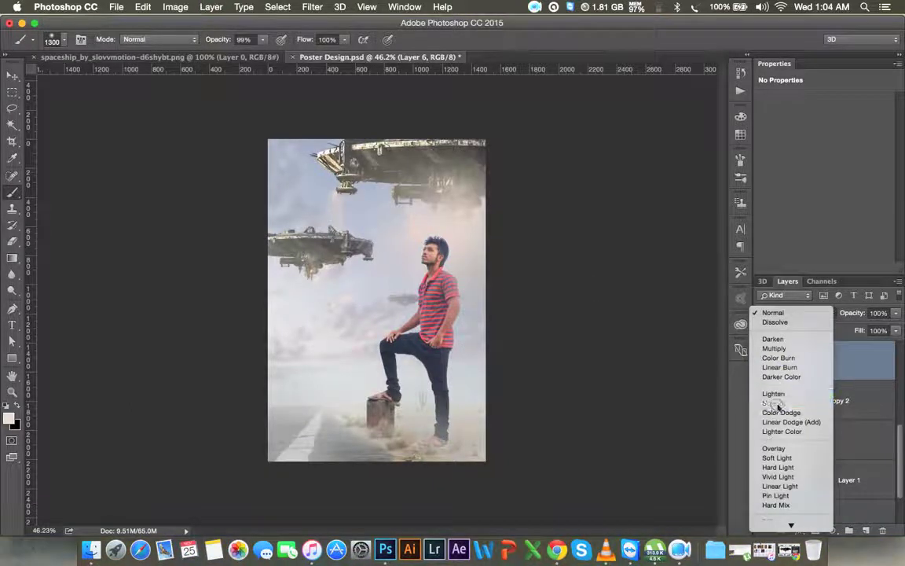
left_click(762, 401)
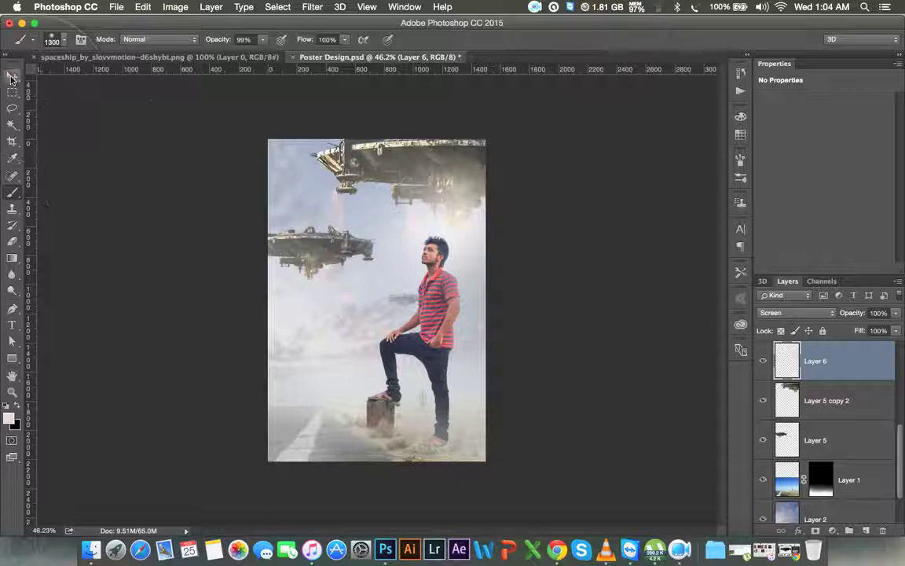
left_click(13, 76)
left_click_drag(508, 254, 418, 237)
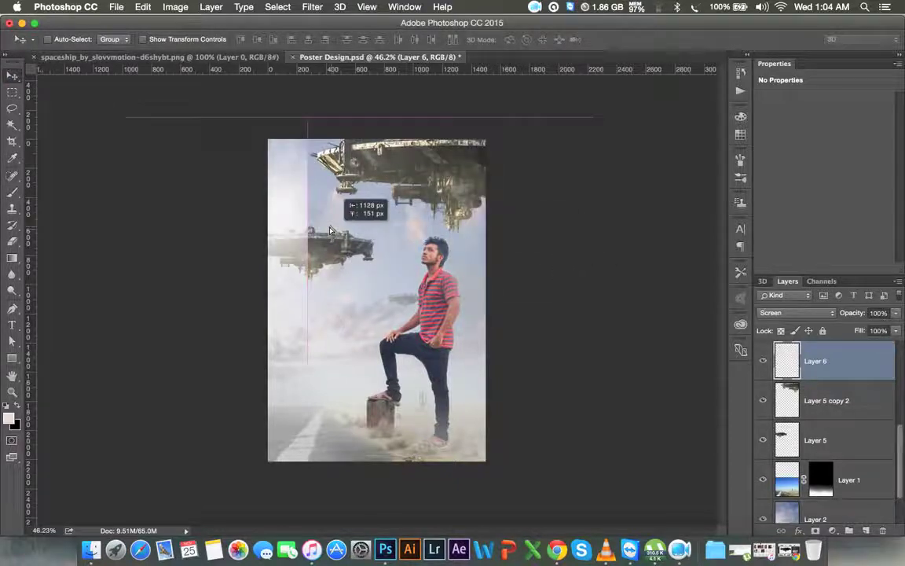
mouse_move(418, 238)
left_mouse_down()
mouse_move(557, 260)
mouse_move(557, 250)
left_mouse_up()
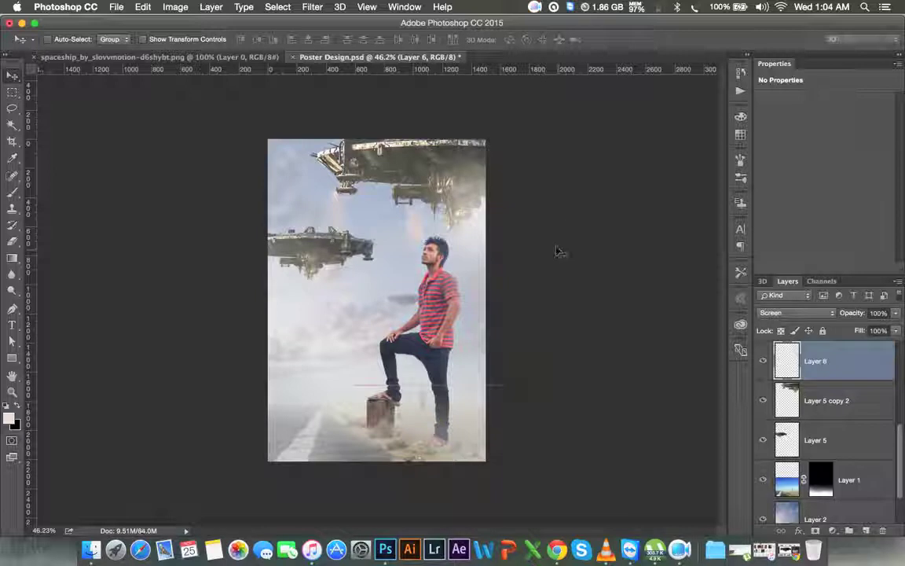
left_click(857, 315)
left_click_drag(852, 314, 846, 323)
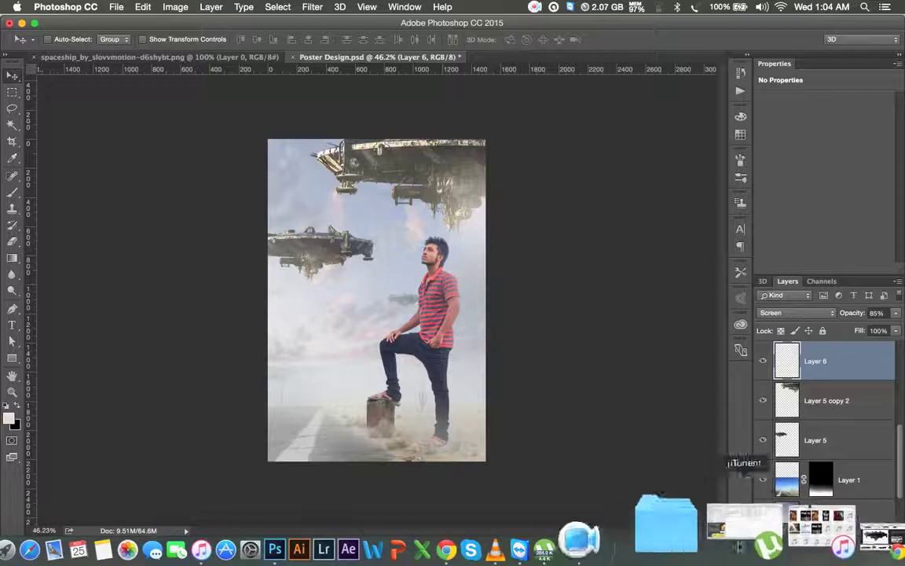
Drag Smoke 2.jpg from the HELP FILE folder into the poster and move it low
left_click(785, 534)
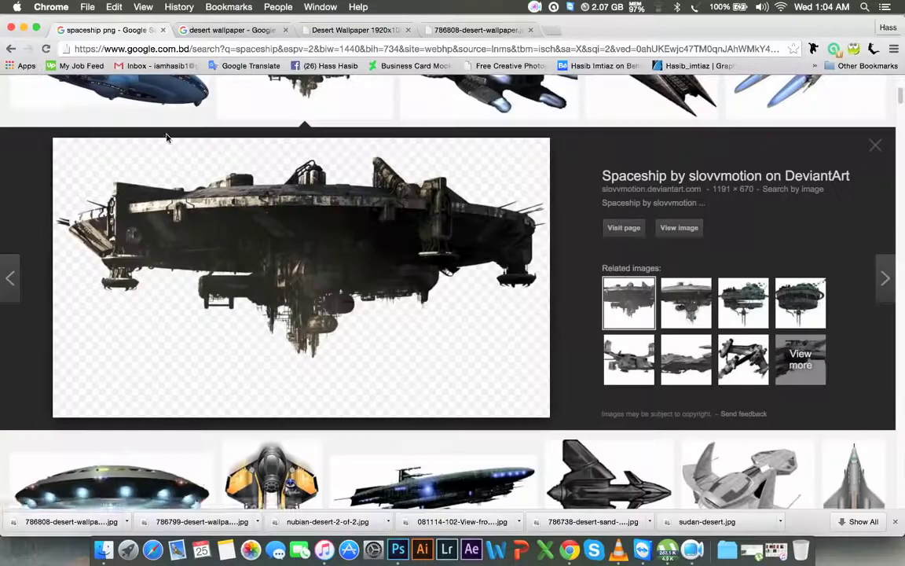
left_click(24, 29)
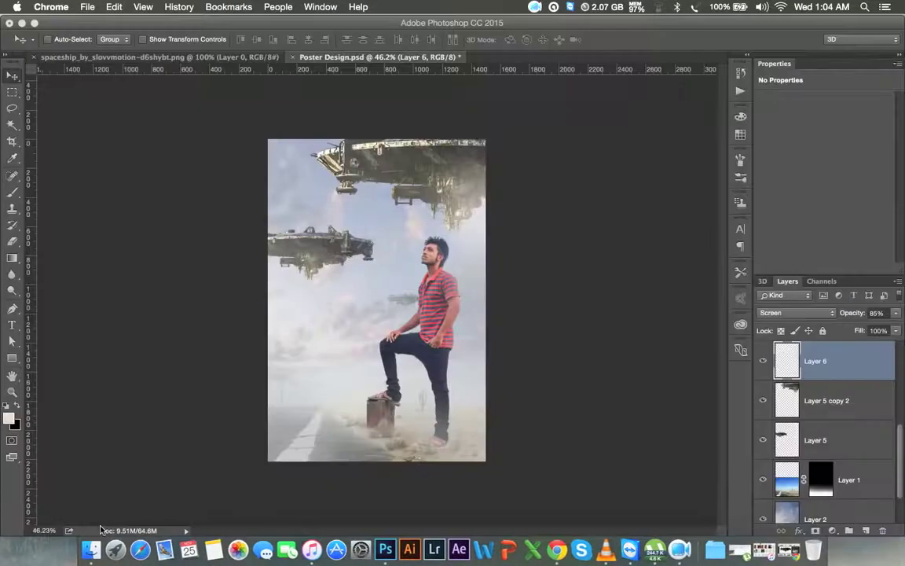
left_click(91, 530)
scroll(374, 265, "up", 10)
scroll(374, 265, "up", 10)
scroll(374, 265, "up", 5)
scroll(374, 267, "down", 2)
scroll(374, 267, "down", 10)
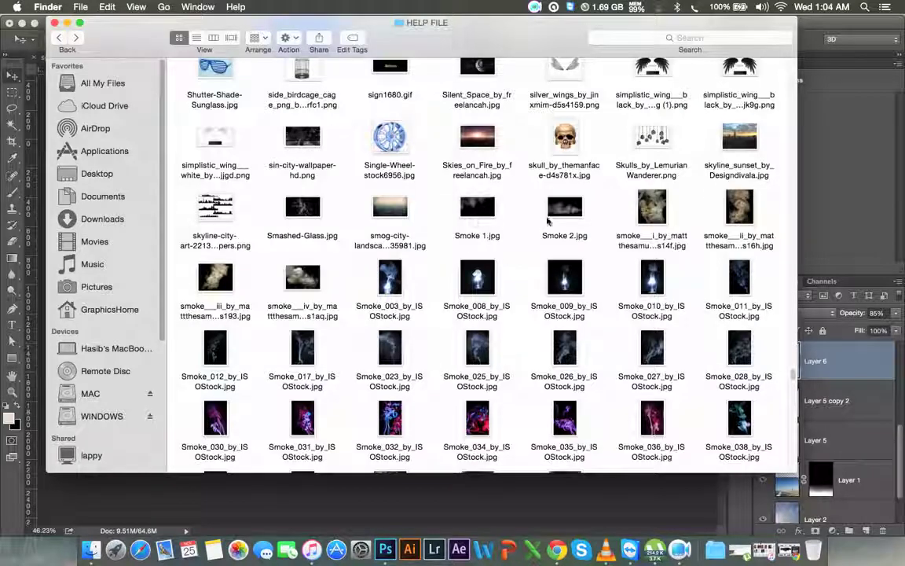
left_click_drag(555, 218, 400, 501)
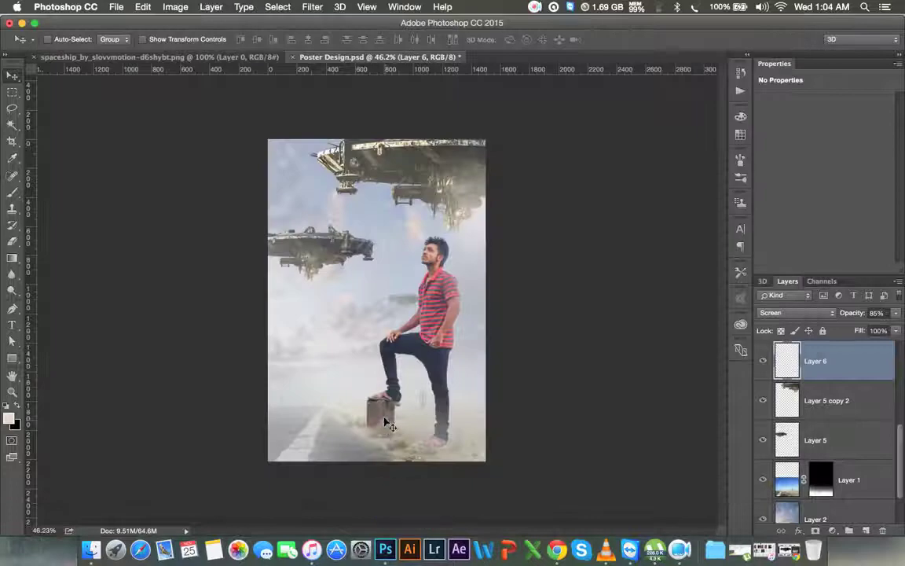
left_click_drag(399, 501, 345, 375)
left_click_drag(422, 346, 420, 449)
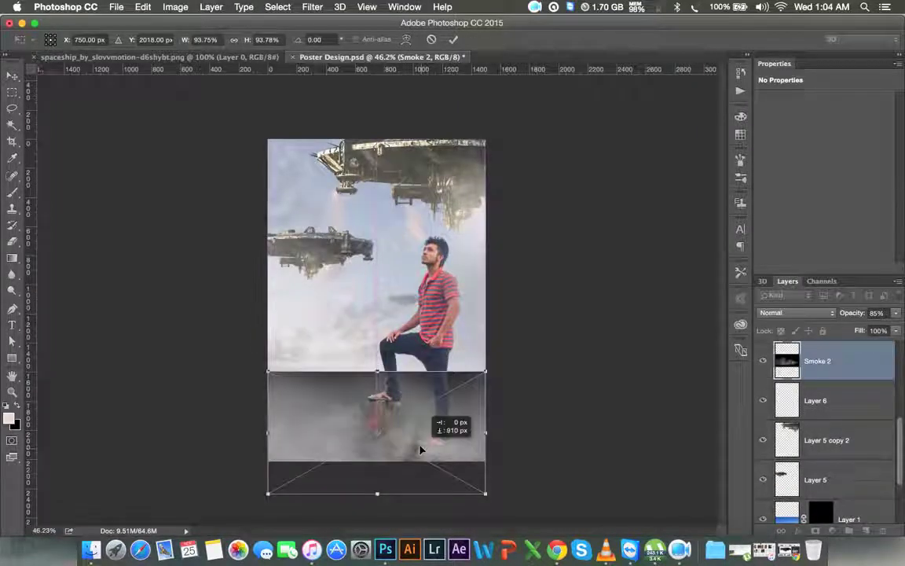
Place the Smoke 2 layer at the top of the stack in Screen blend mode
key("Return")
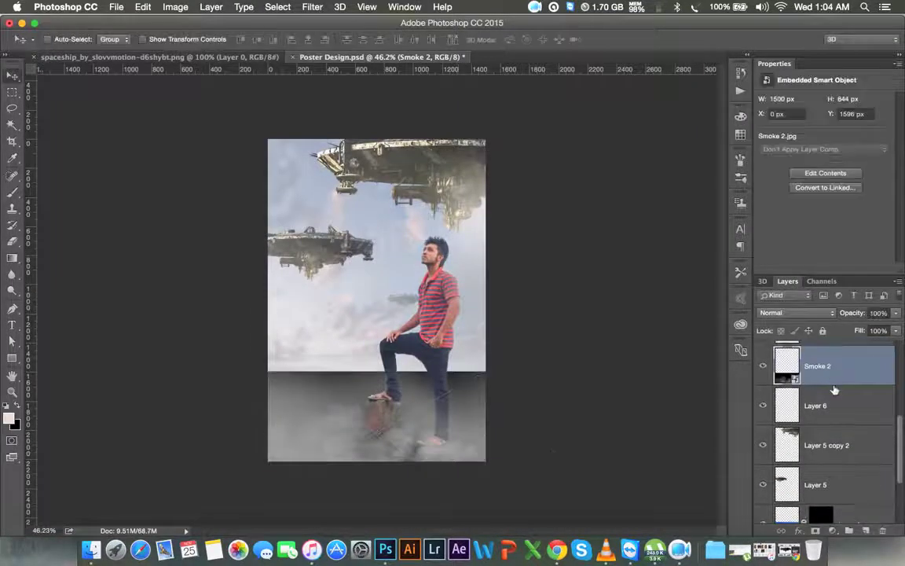
scroll(833, 393, "up", 2)
mouse_move(836, 399)
left_mouse_down()
mouse_move(820, 331)
mouse_move(821, 350)
left_mouse_up()
left_click(795, 313)
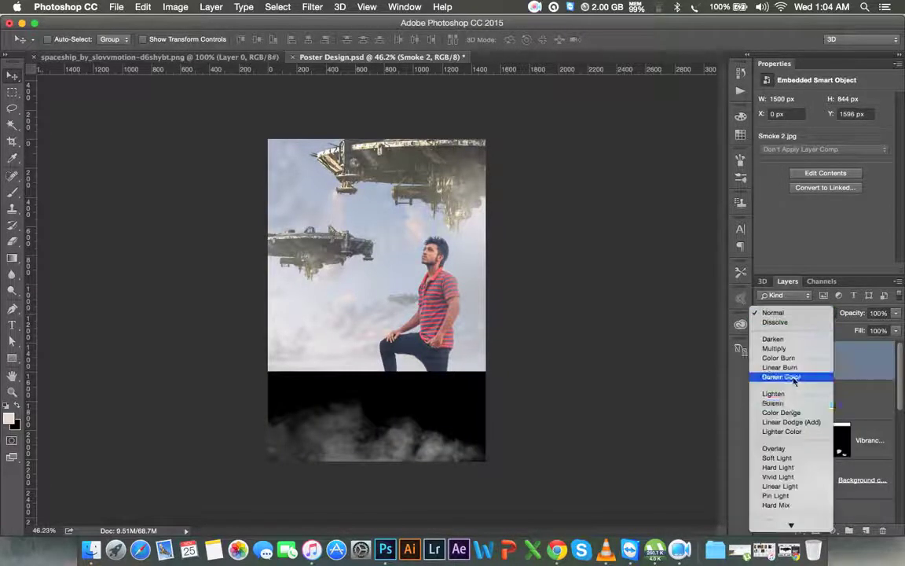
left_click(789, 404)
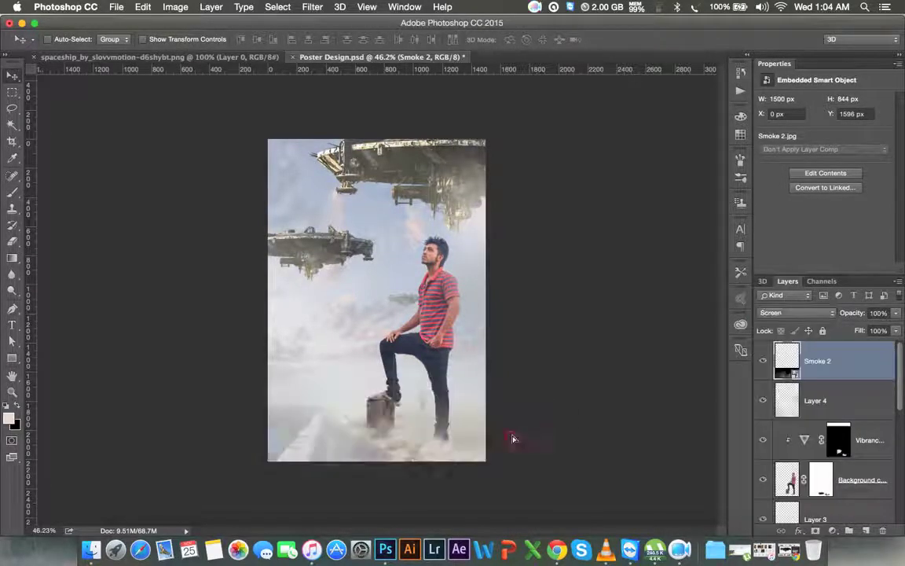
left_click_drag(512, 438, 517, 438)
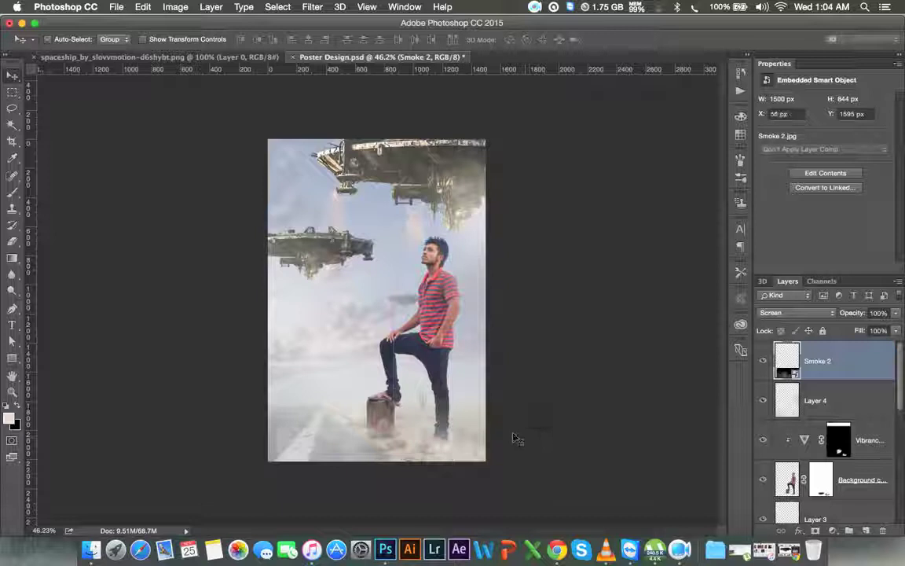
Enlarge the smoke to about 2202×1239 px across the poster's bottom
key("ctrl+t")
left_click_drag(487, 372, 544, 355)
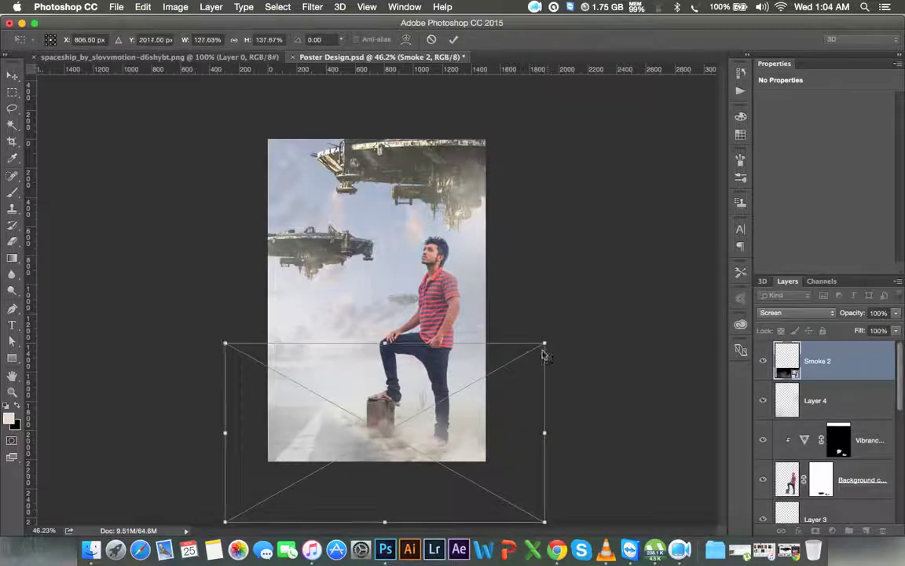
left_click_drag(485, 425, 494, 414)
key("Return")
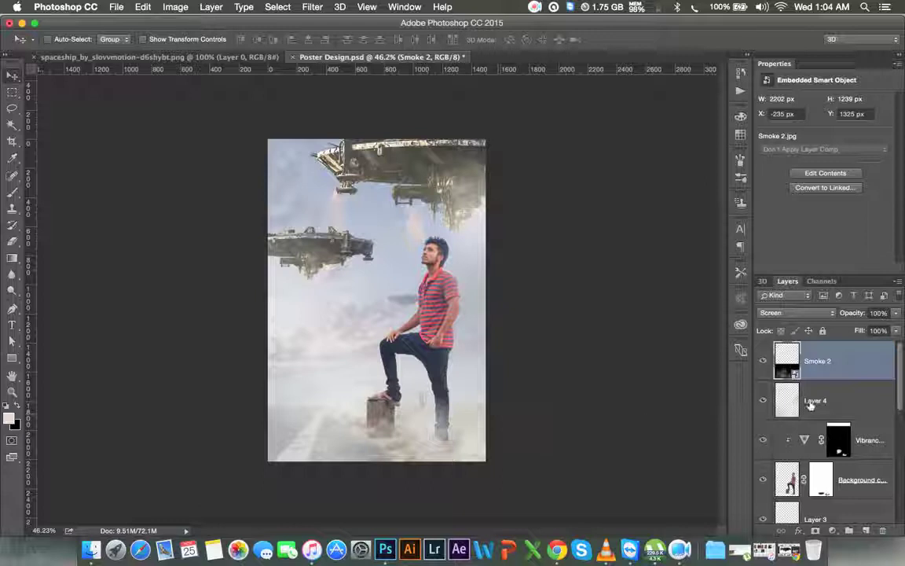
scroll(829, 440, "down", 3)
scroll(829, 455, "down", 1)
scroll(829, 456, "down", 1)
left_click(834, 444)
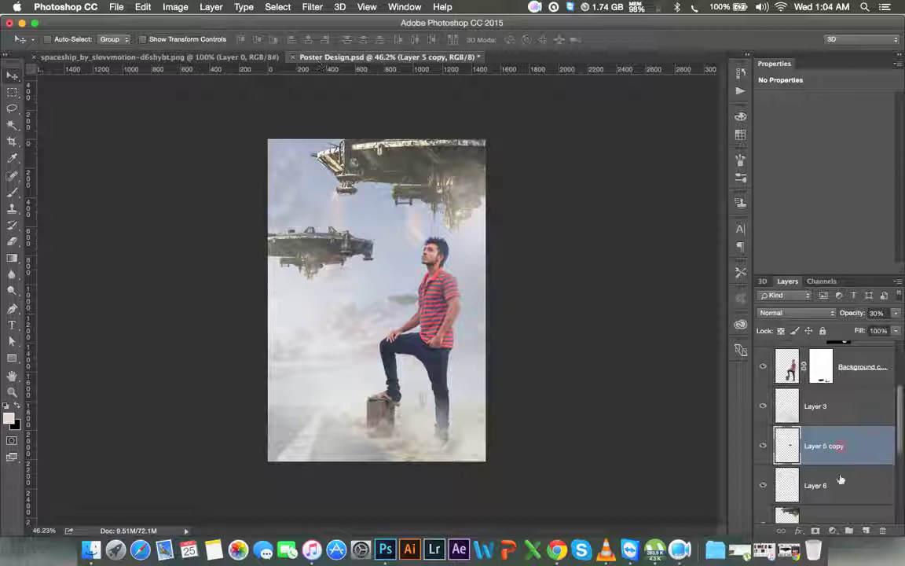
Move Layer 5 copy down and give it a light Gaussian Blur of a few pixels
left_click_drag(841, 450, 833, 503)
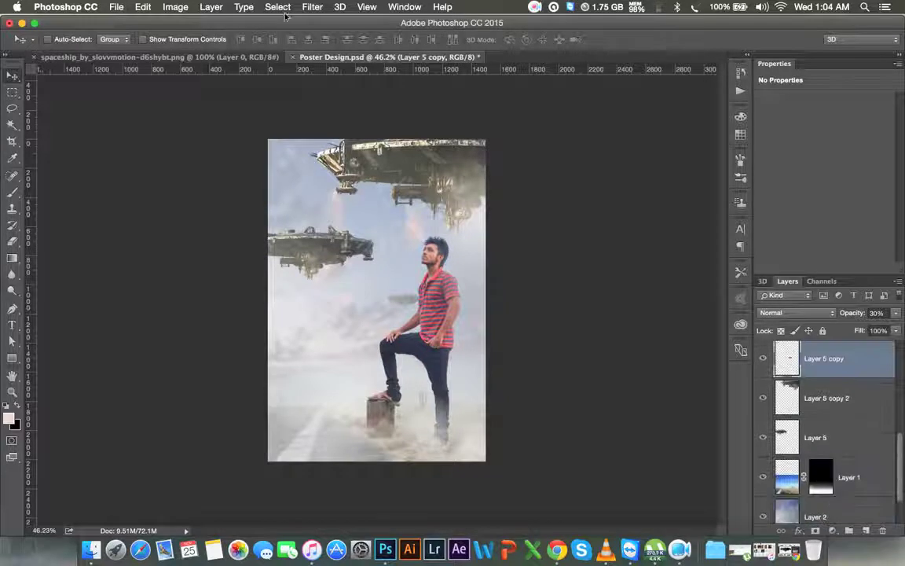
left_click(306, 8)
mouse_move(334, 157)
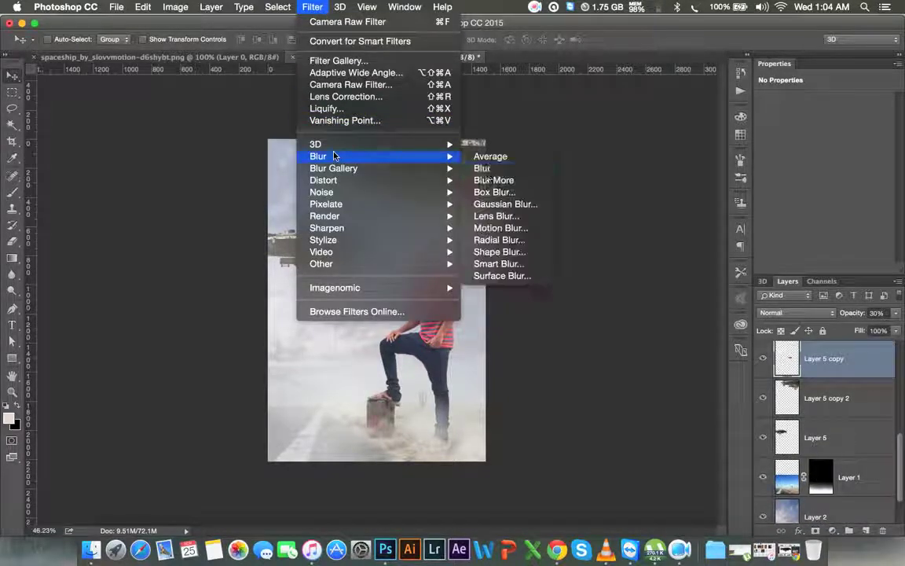
left_click(498, 203)
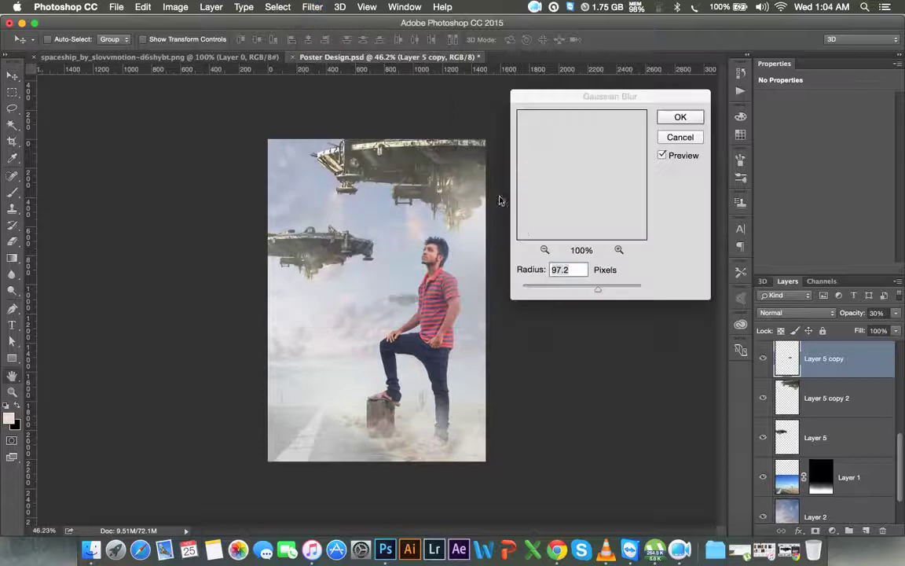
left_click_drag(598, 289, 538, 288)
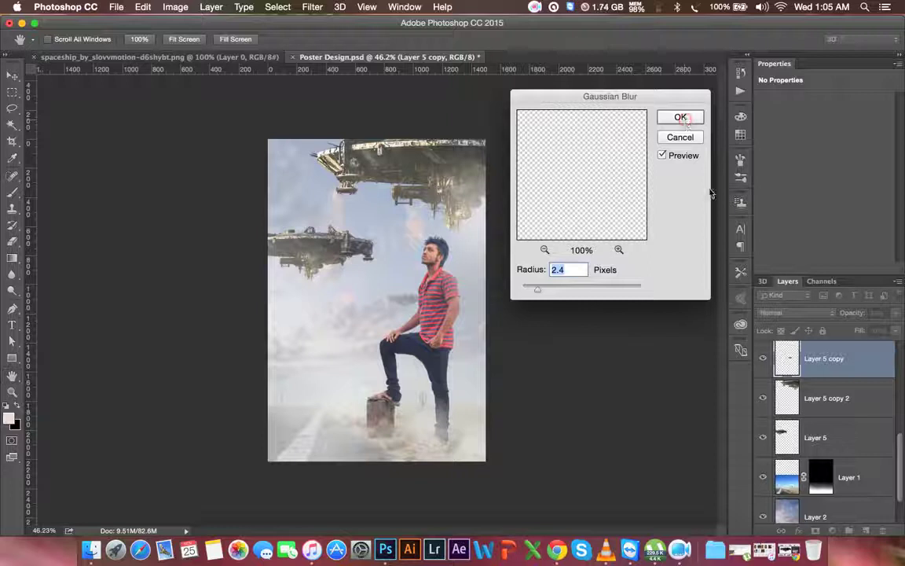
left_click(681, 117)
Apply a 1.3-pixel Gaussian Blur to Layer 5 copy 2
key("alt+bracketleft")
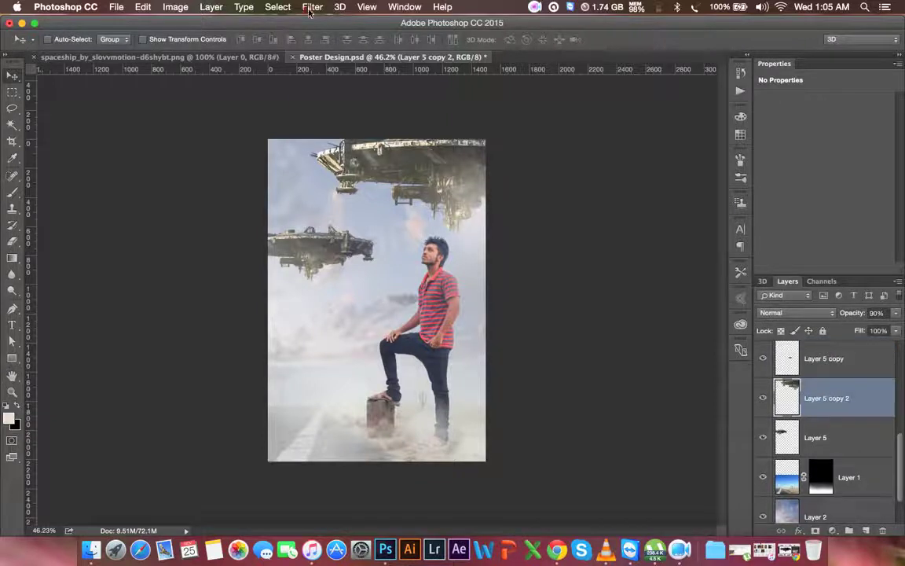
left_click(311, 8)
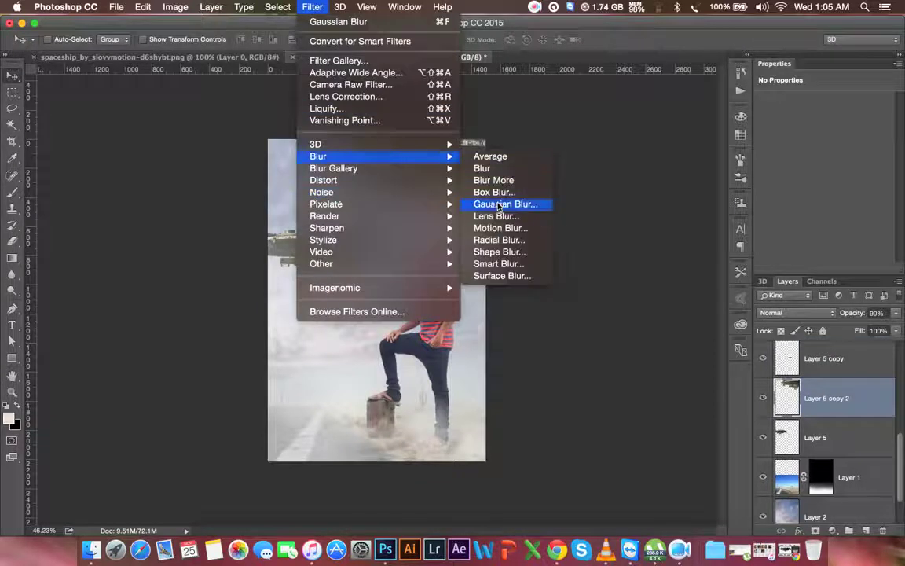
left_click(498, 206)
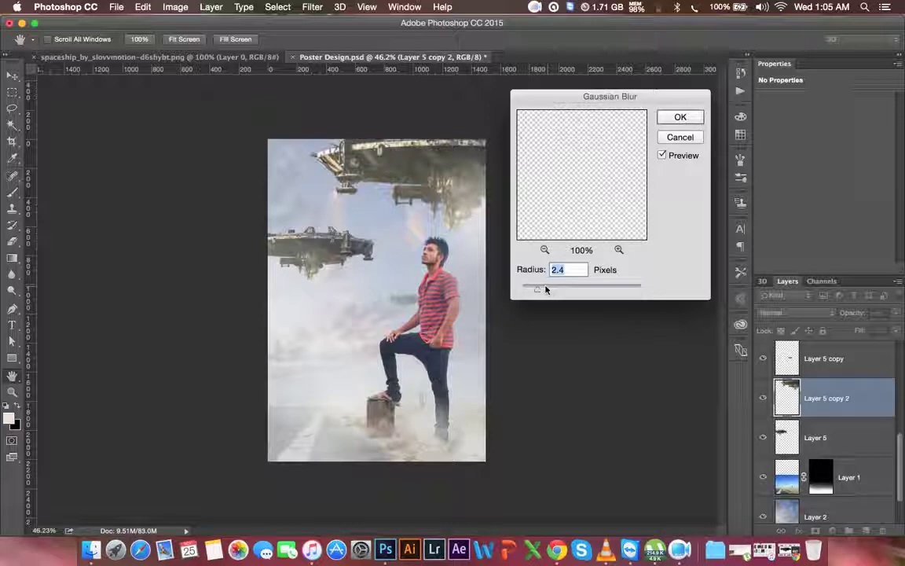
left_click_drag(534, 291, 531, 293)
left_click(666, 118)
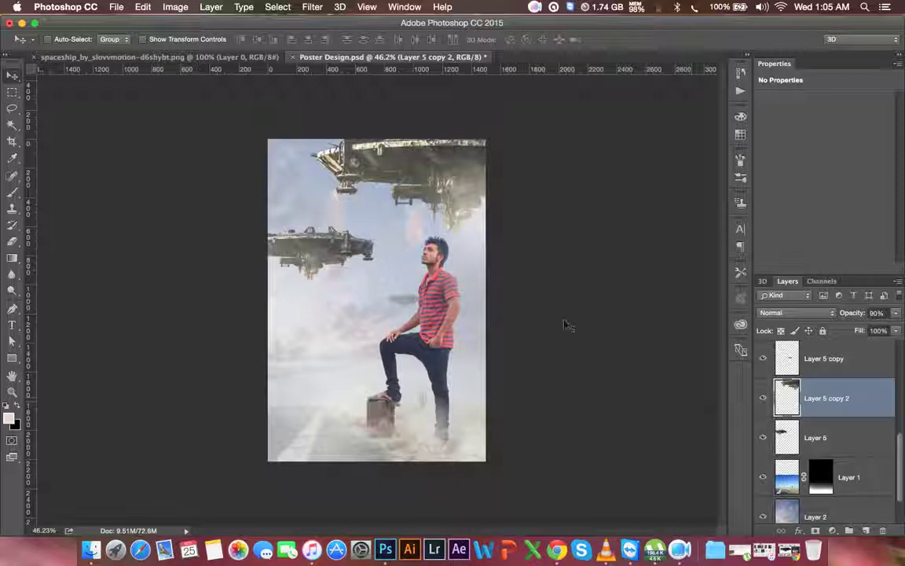
Apply a 2.2-pixel Gaussian Blur to the sky on Layer 2
left_click(828, 513)
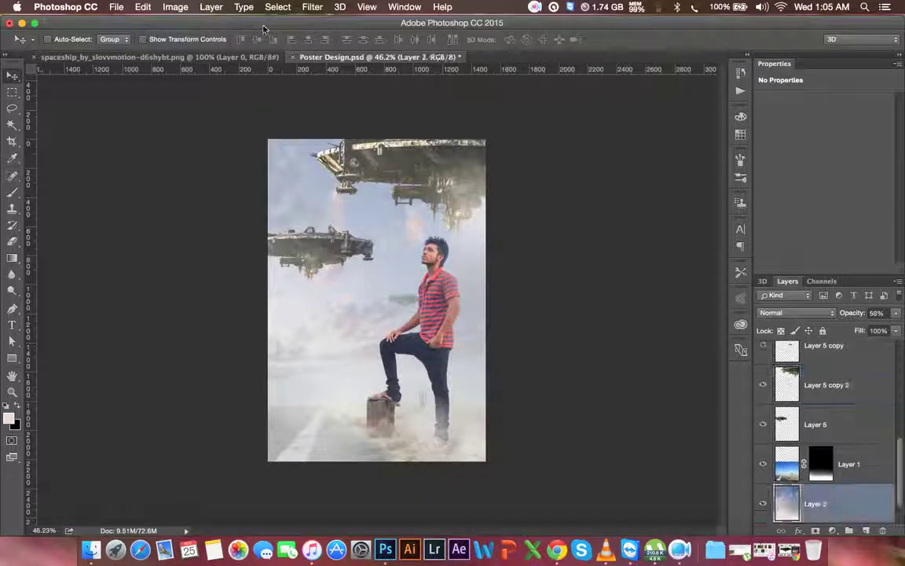
left_click(312, 7)
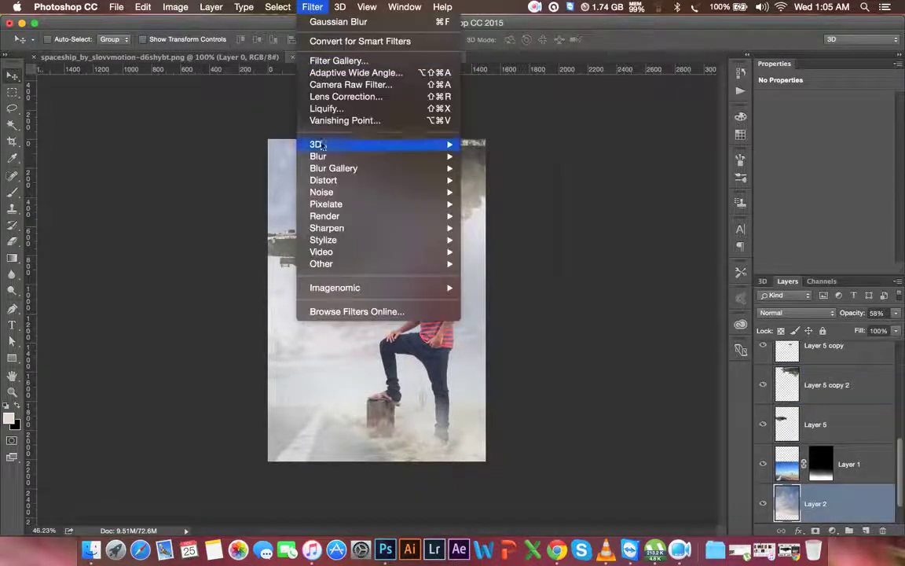
mouse_move(318, 156)
left_click(489, 207)
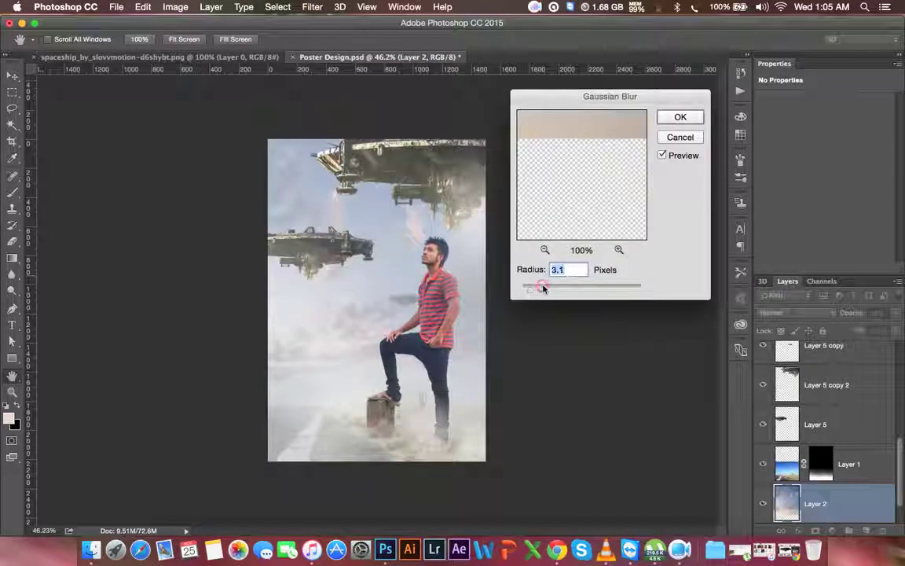
left_click_drag(542, 287, 537, 288)
left_click(677, 118)
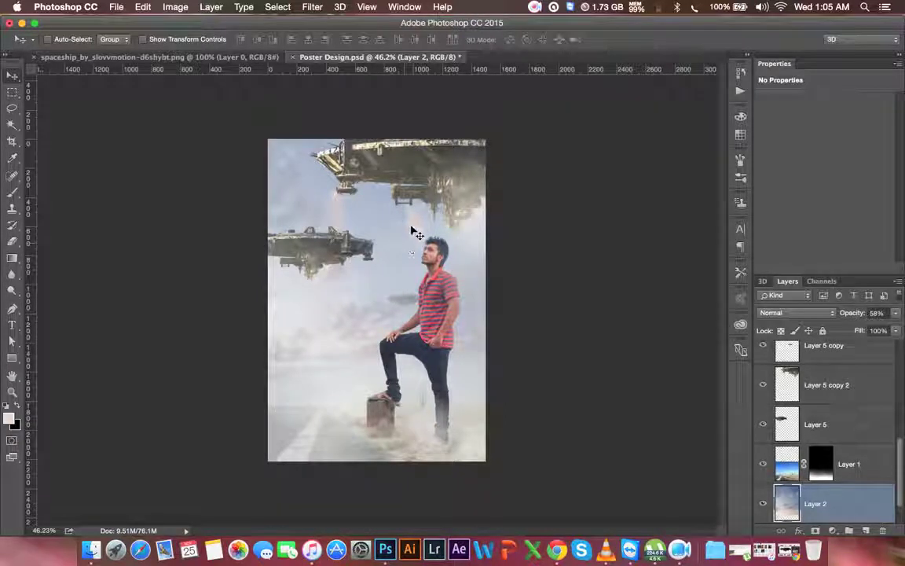
scroll(816, 389, "up", 5)
scroll(832, 381, "up", 5)
Add Layer 7 above Smoke 2 and fill it with a merged copy via Apply Image
scroll(848, 373, "up", 5)
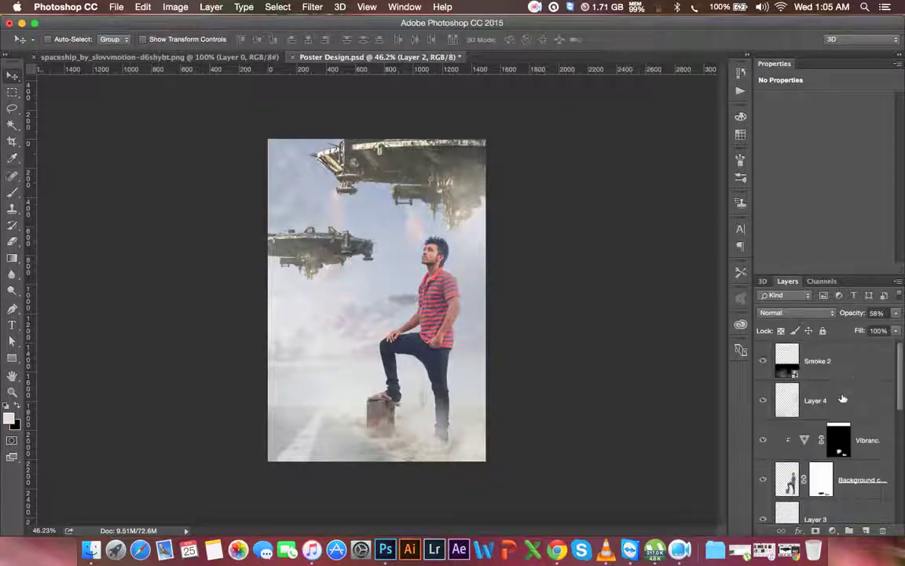
left_click(858, 370)
left_click(865, 528)
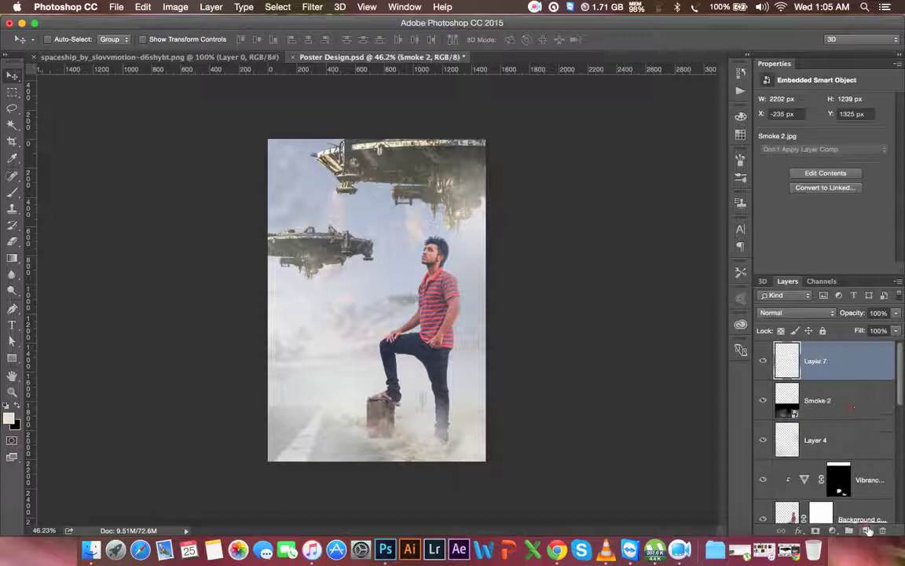
left_click(175, 7)
left_click(189, 183)
left_click(515, 159)
key("v")
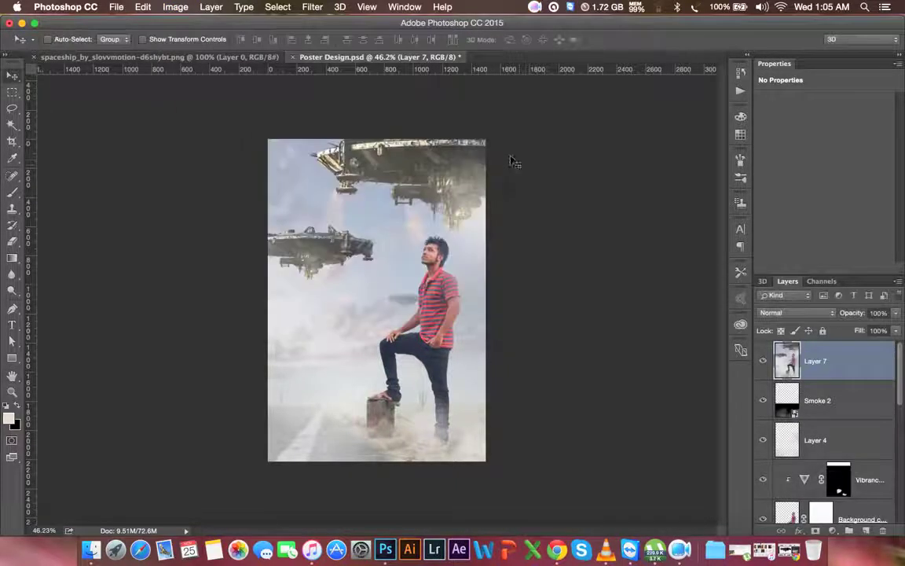
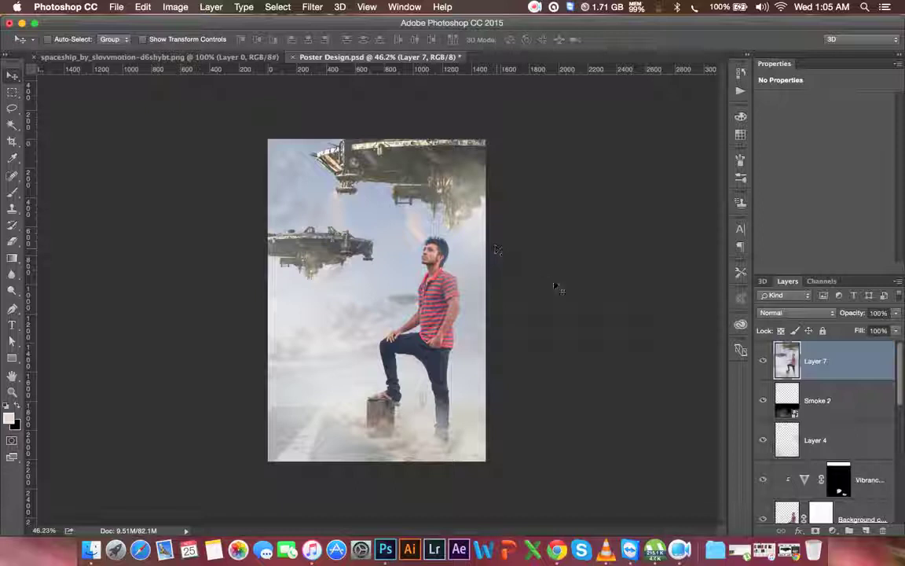
Select Layer 5 copy 2 and move the upper spaceship up toward the top edge
left_click(833, 400)
scroll(838, 484, "down", 1)
scroll(838, 488, "down", 2)
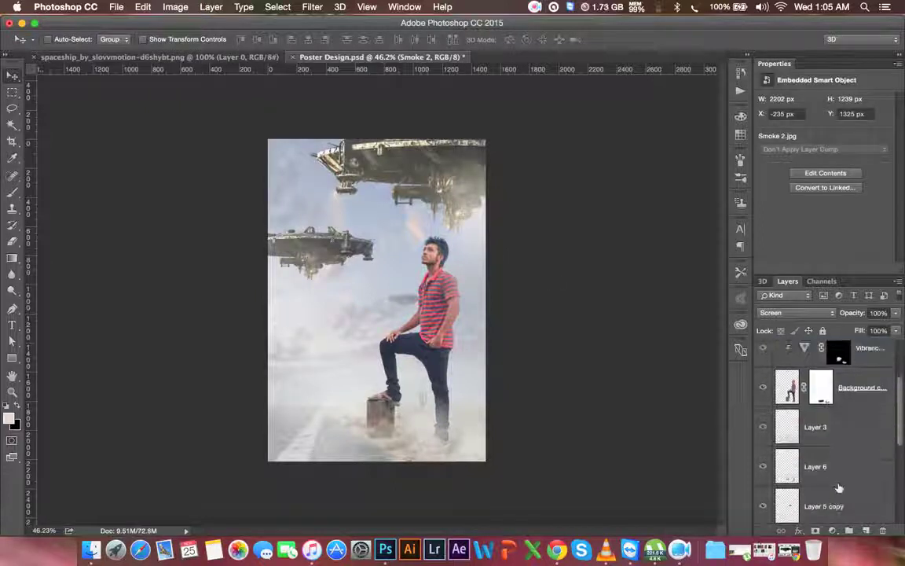
scroll(838, 488, "down", 1)
left_click(833, 512)
mouse_move(535, 233)
left_mouse_down()
mouse_move(537, 248)
mouse_move(571, 275)
left_mouse_up()
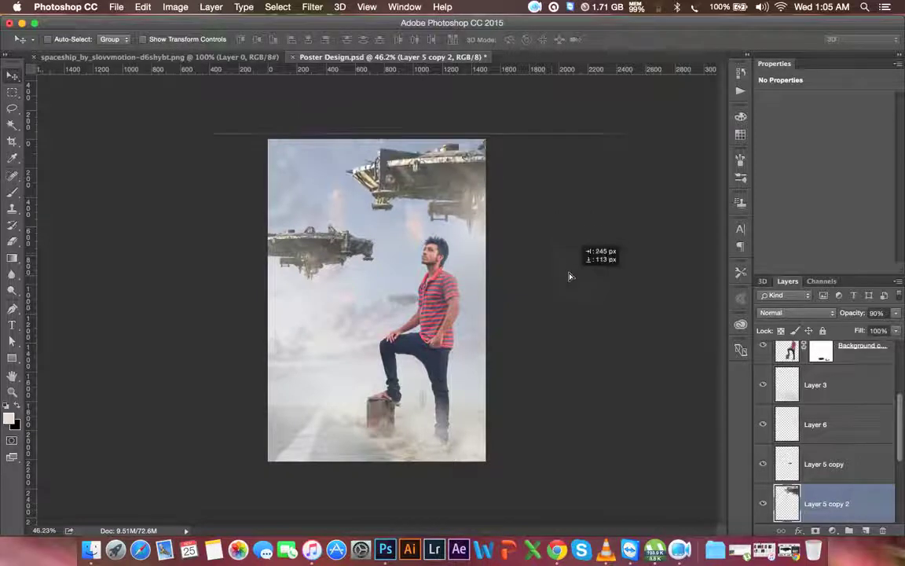
left_click_drag(571, 274, 565, 244)
Enlarge the upper spaceship with Free Transform and place it at the poster's top right
key("super+t")
mouse_move(343, 209)
left_mouse_down()
mouse_move(300, 226)
mouse_move(389, 202)
left_mouse_up()
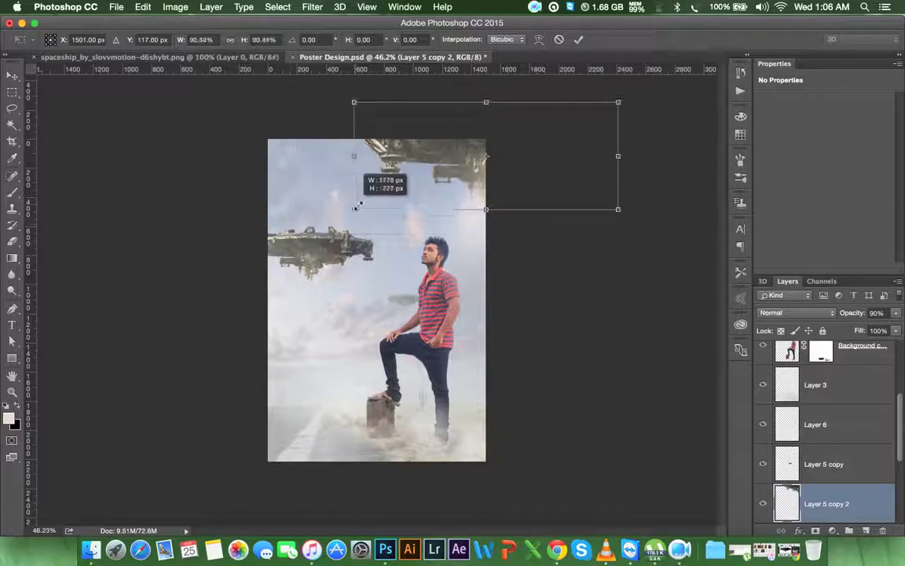
left_click_drag(428, 174, 418, 187)
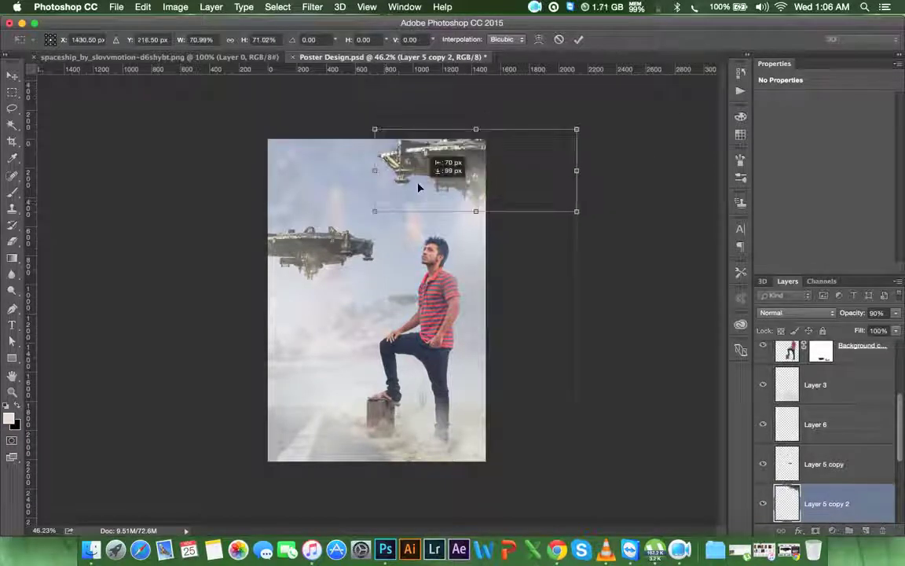
left_click_drag(577, 129, 612, 115)
mouse_move(526, 181)
left_mouse_down()
mouse_move(516, 150)
mouse_move(517, 171)
left_mouse_up()
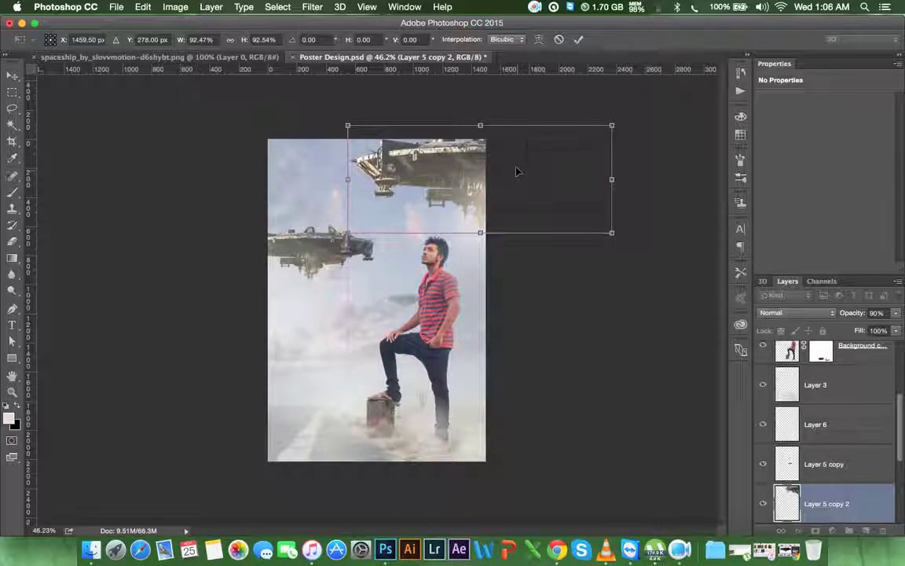
mouse_move(617, 125)
left_mouse_down()
mouse_move(638, 114)
mouse_move(624, 119)
left_mouse_up()
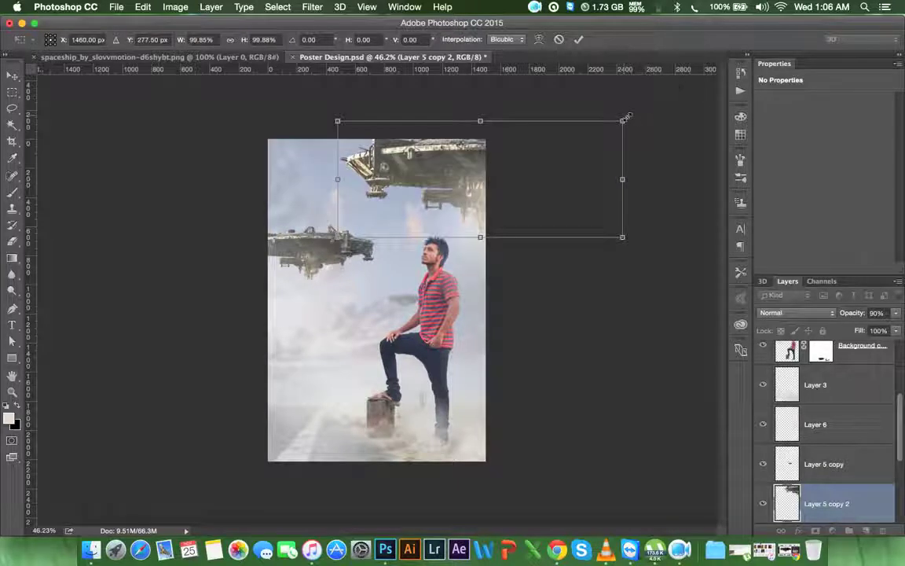
key("Return")
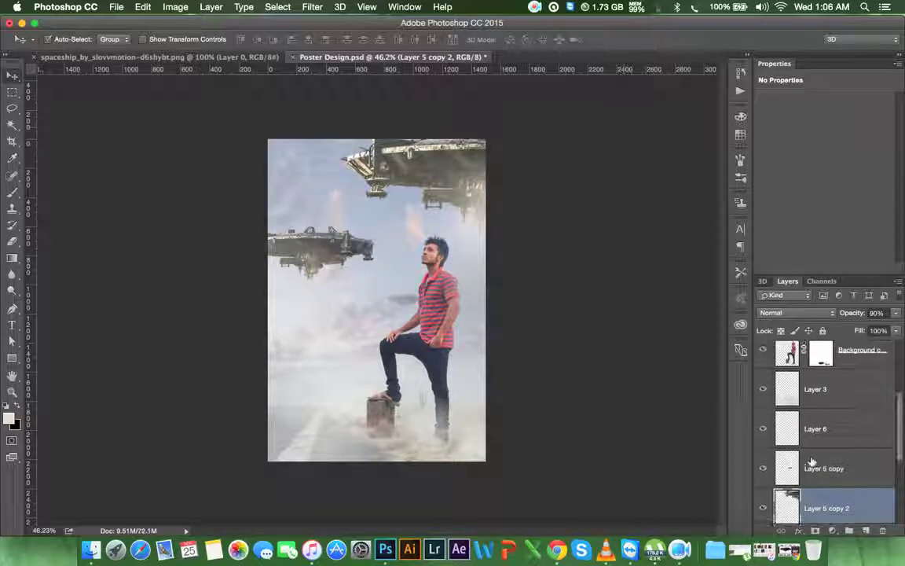
Shrink the lower spaceship on Layer 5 to about 90% and raise it slightly
scroll(810, 460, "down", 1)
scroll(815, 515, "down", 1)
left_click(816, 515)
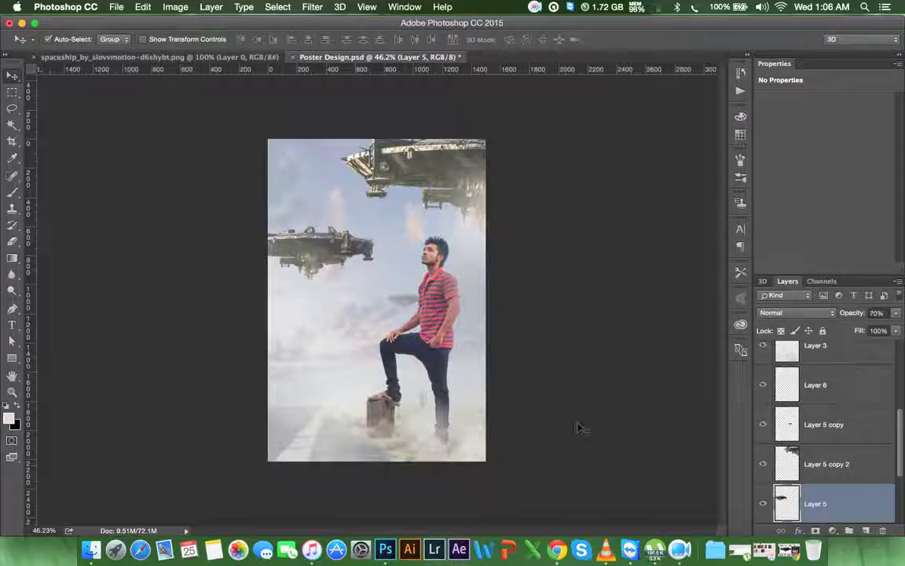
key("ctrl+t")
left_click_drag(378, 226, 357, 253)
key("Return")
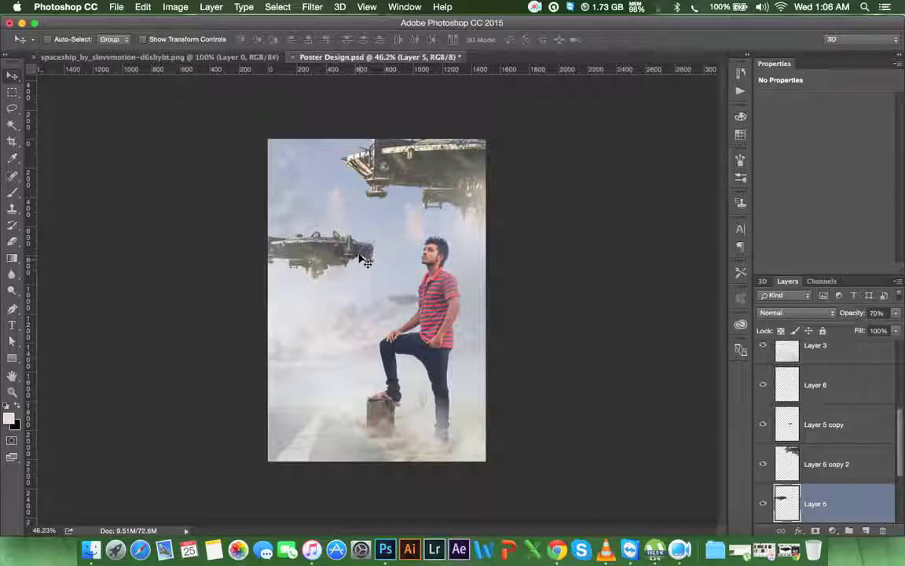
scroll(834, 389, "up", 5)
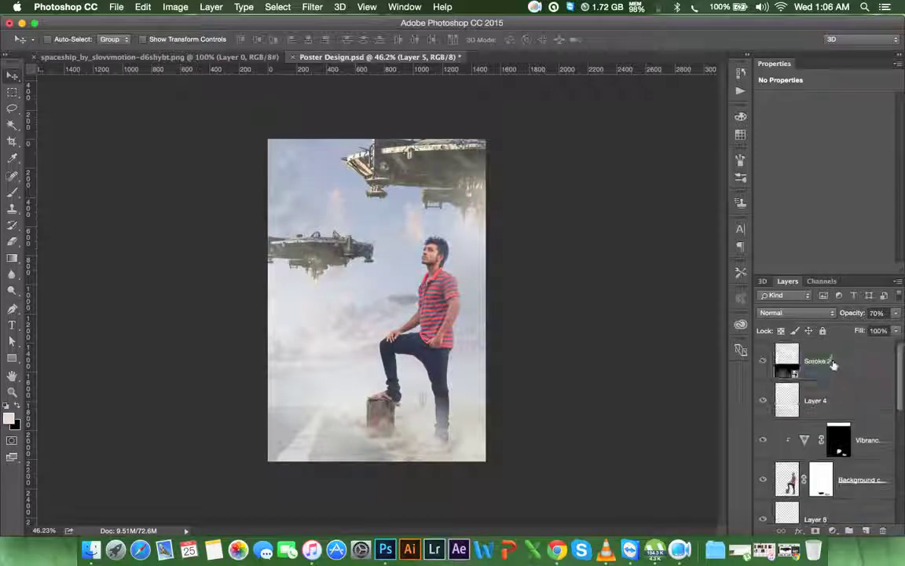
Add a new layer above Smoke 2 and stamp the visible poster into it with Apply Image
left_click(833, 364)
key("ctrl+shift+alt+n")
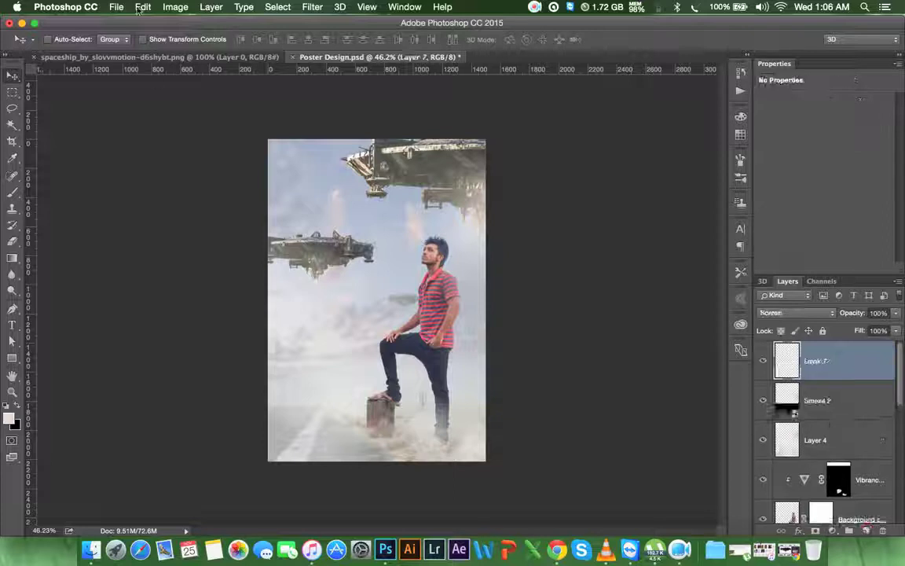
left_click(175, 7)
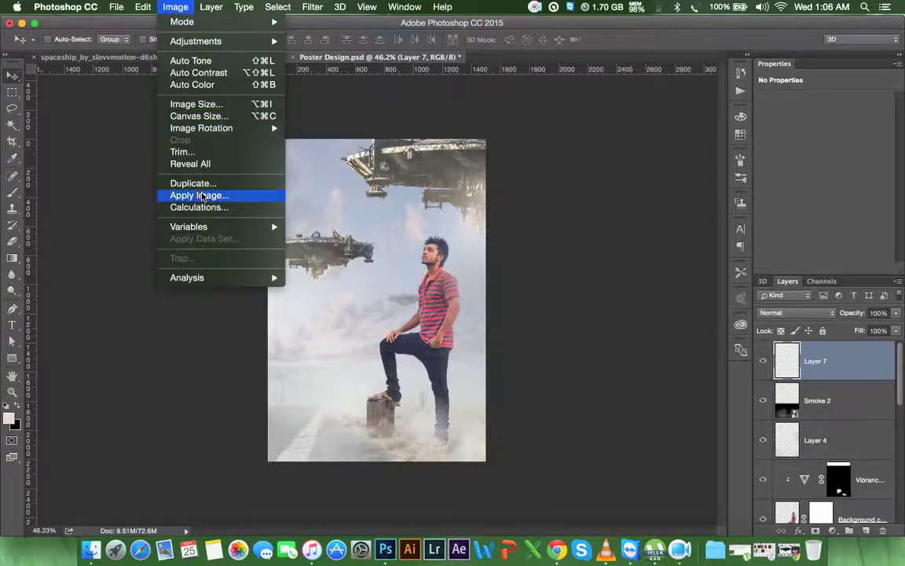
left_click(201, 196)
left_click(513, 159)
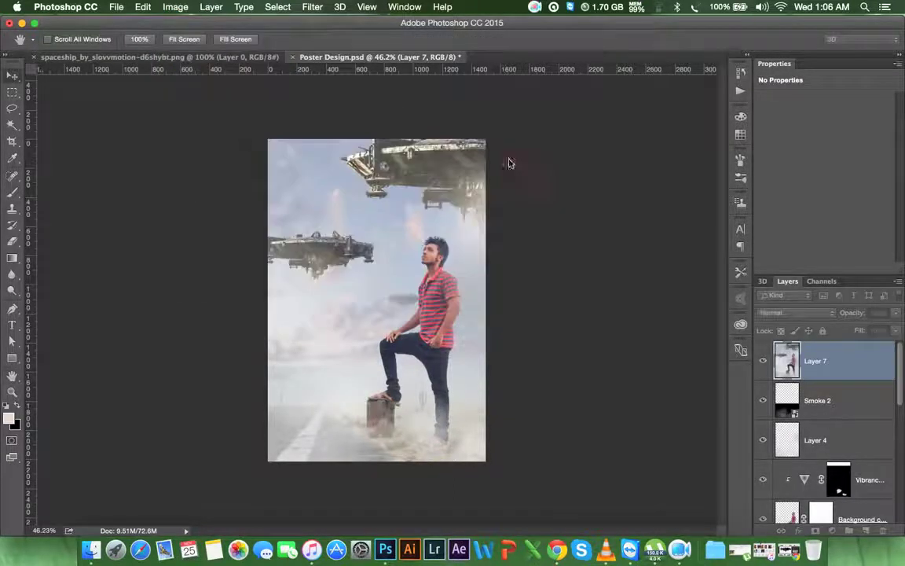
left_click(553, 7)
left_click(553, 7)
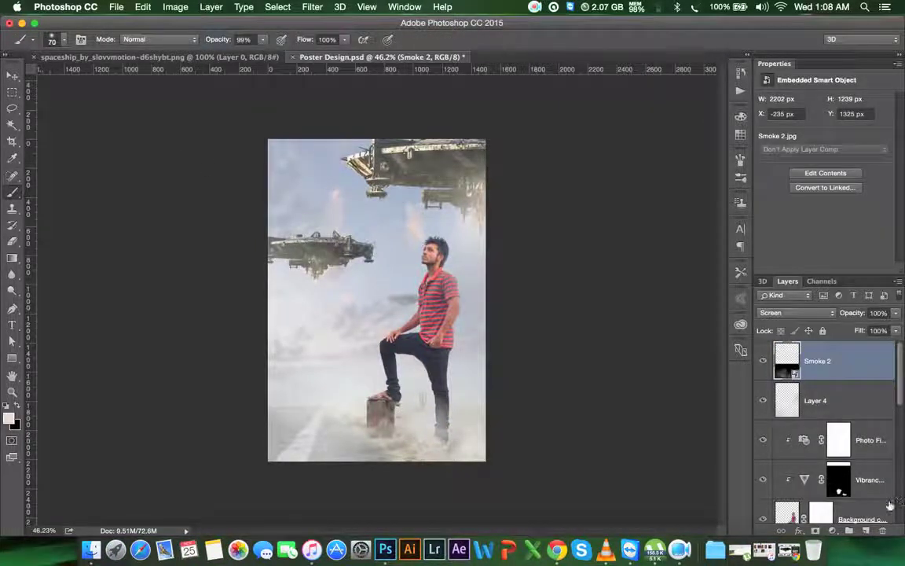
Redo the new layer and Apply Image so Layer 7 holds the merged poster
key("ctrl+shift+alt+n")
left_click(187, 8)
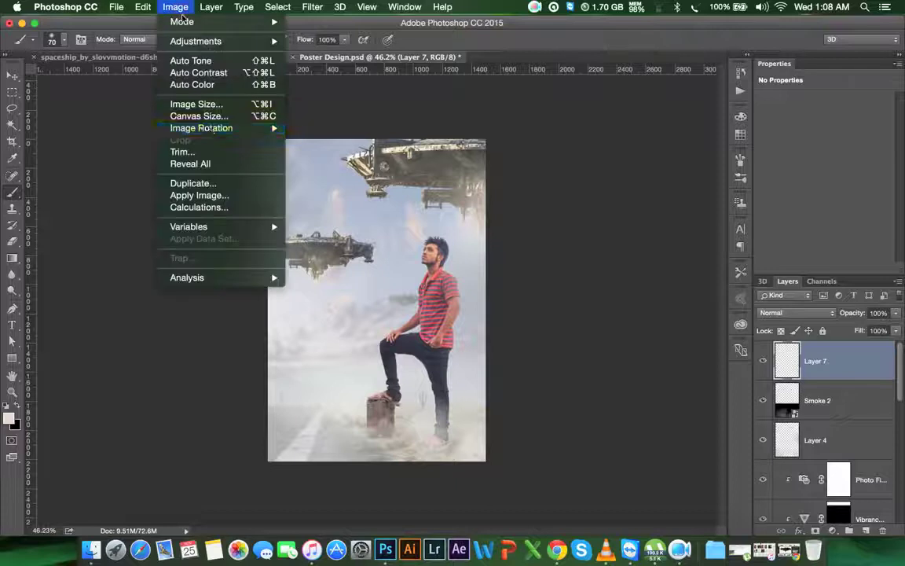
left_click(224, 196)
left_click(513, 161)
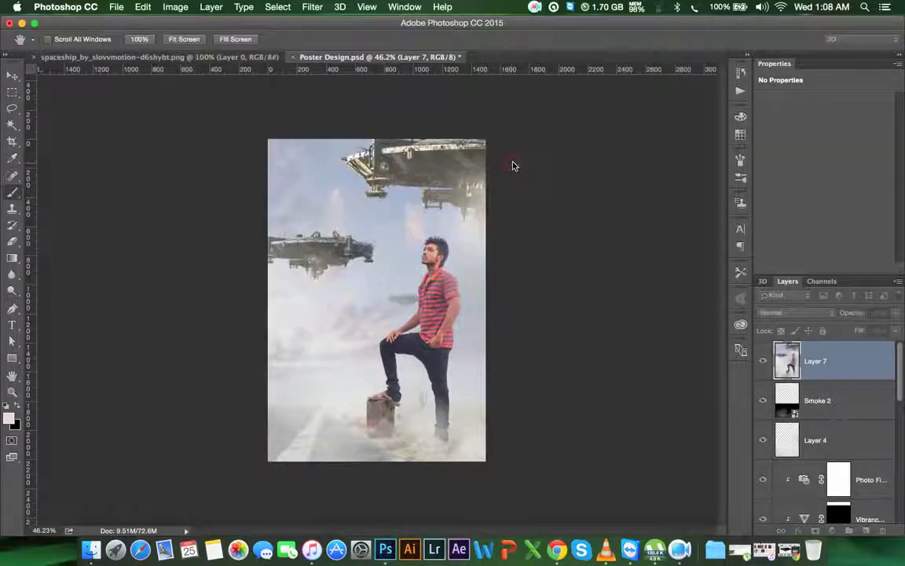
key("b")
left_click(12, 77)
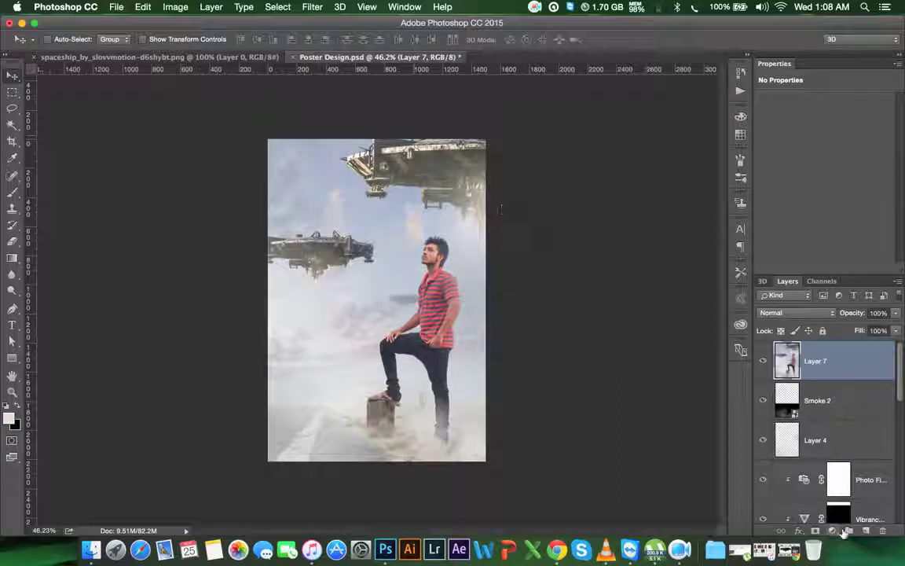
left_click(311, 6)
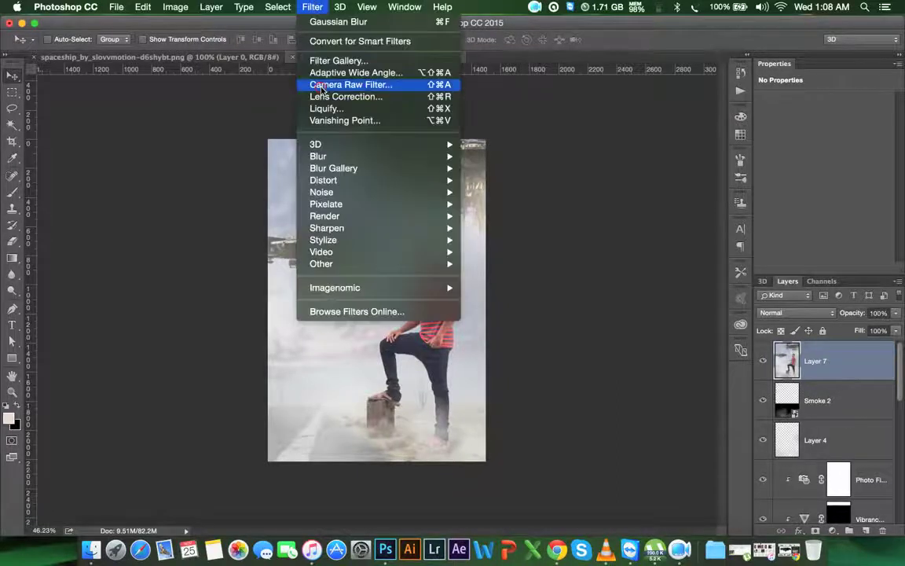
In Camera Raw on Layer 7, set exposure -0.30, highlights -100, shadows +51, vibrance -27, and slightly warm it
left_click(320, 85)
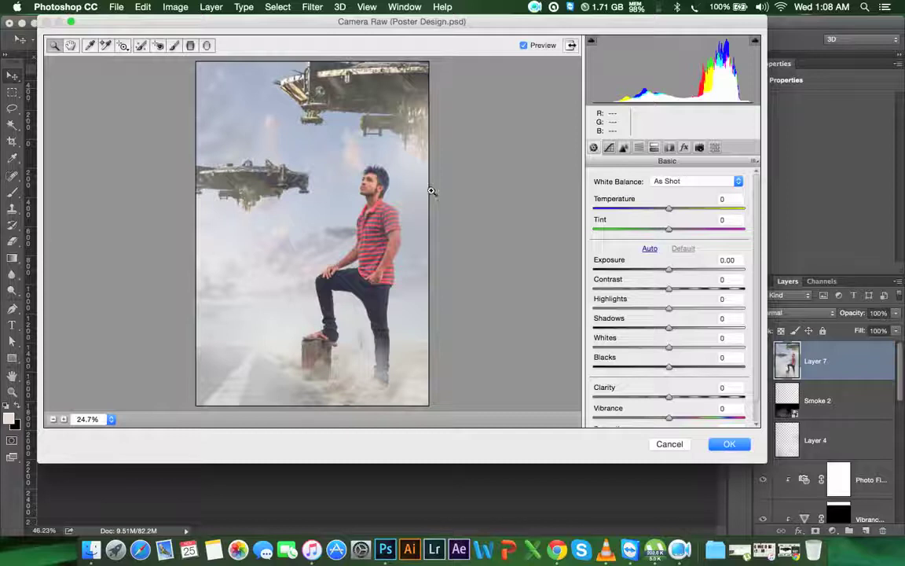
mouse_move(669, 272)
left_mouse_down()
mouse_move(657, 269)
mouse_move(665, 268)
left_mouse_up()
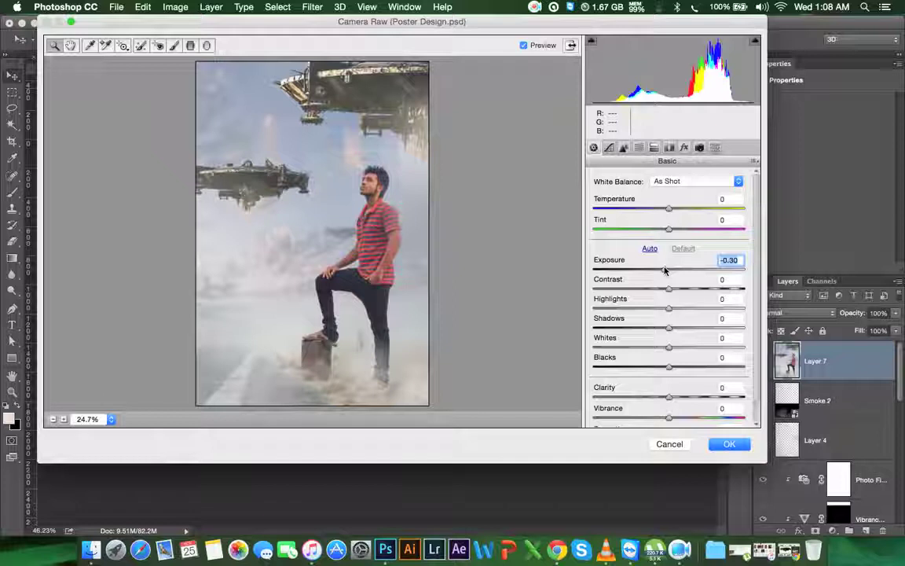
left_click(670, 211)
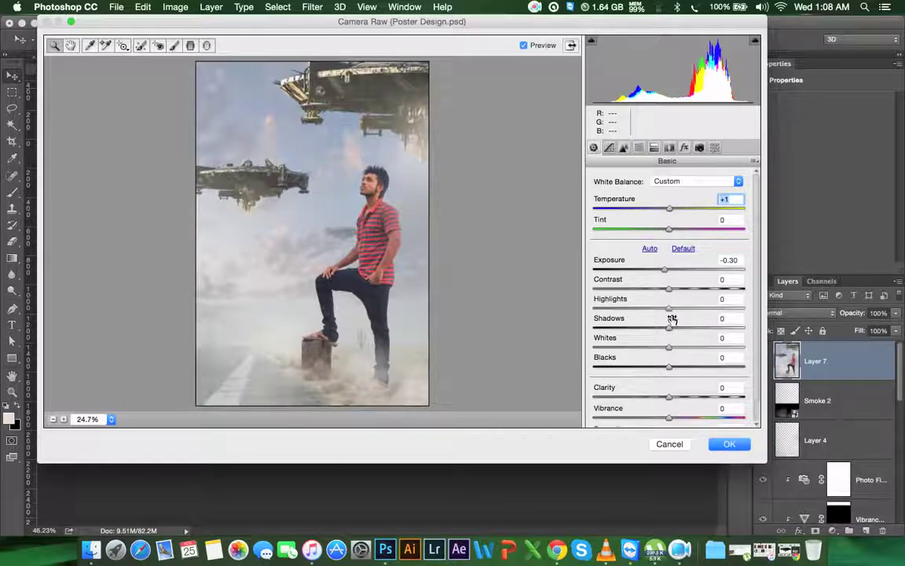
left_click_drag(669, 308, 588, 314)
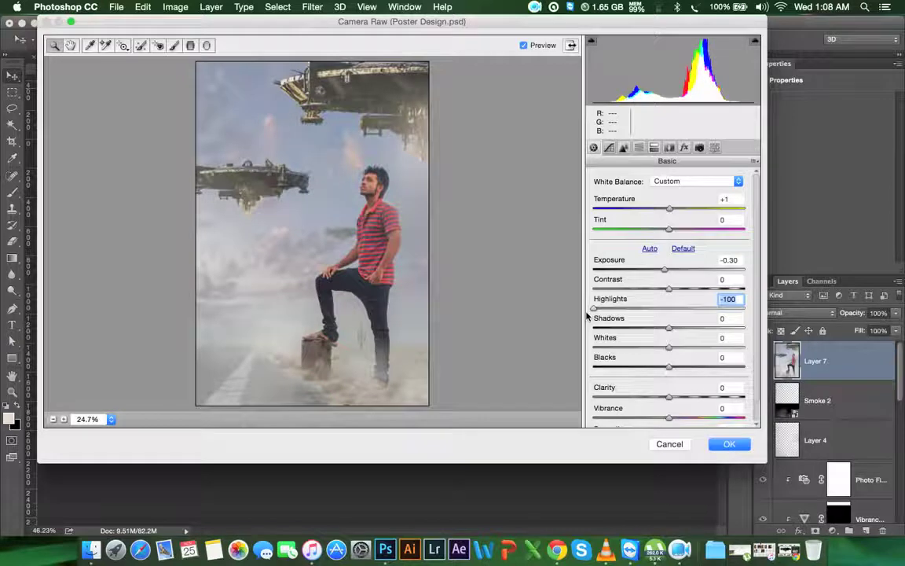
left_click_drag(670, 330, 708, 331)
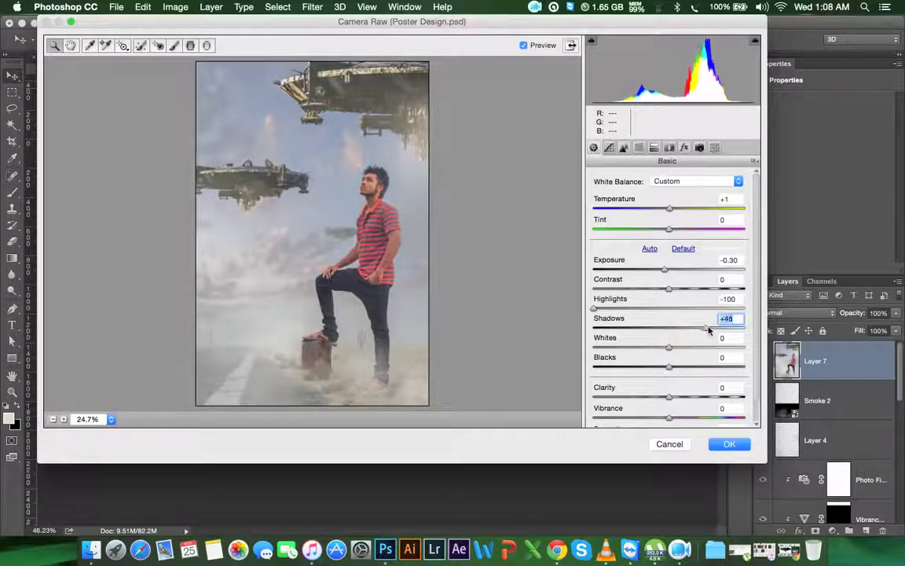
mouse_move(667, 368)
left_mouse_down()
mouse_move(610, 366)
mouse_move(690, 369)
mouse_move(671, 348)
mouse_move(687, 355)
left_mouse_up()
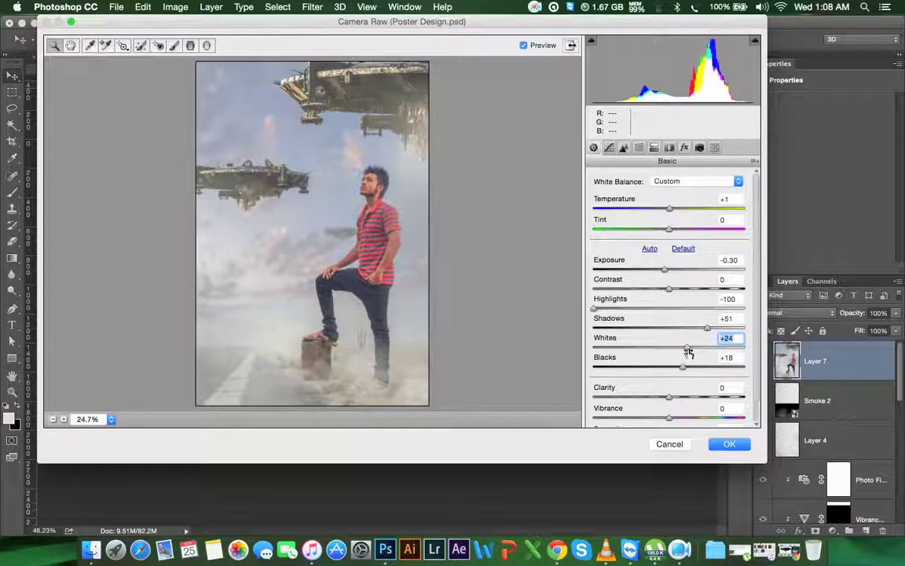
mouse_move(670, 419)
left_mouse_down()
mouse_move(677, 421)
mouse_move(650, 417)
left_mouse_up()
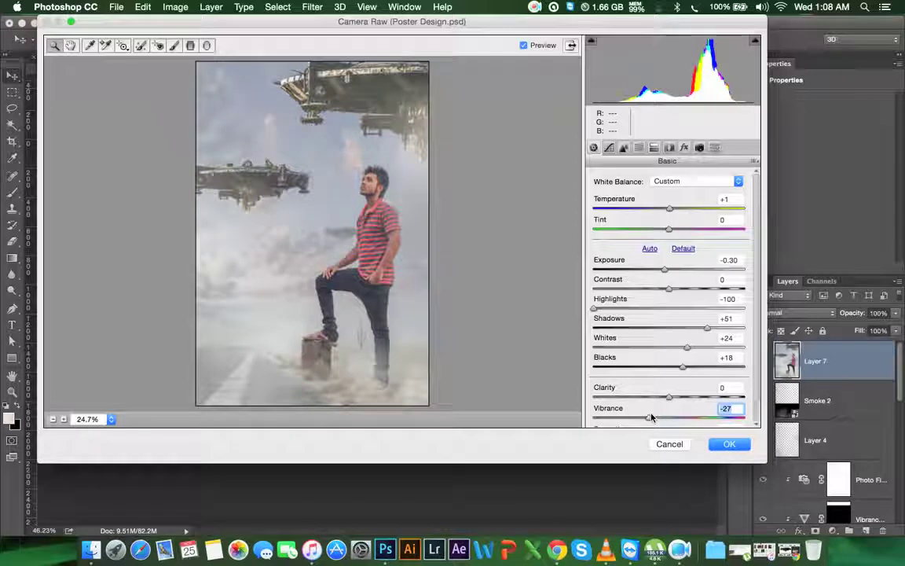
Add a -21 post-crop vignette and apply the Camera Raw filter
left_click(681, 150)
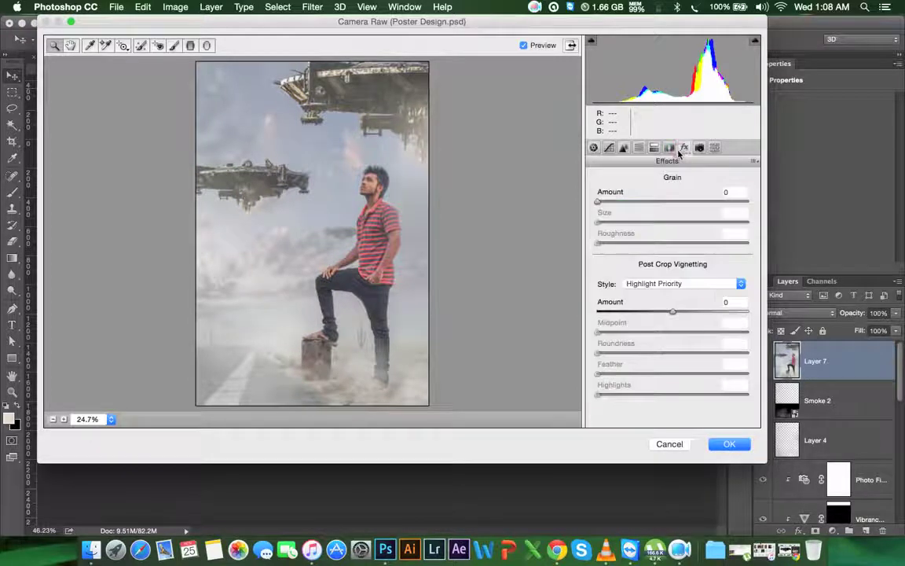
left_click_drag(672, 312, 655, 312)
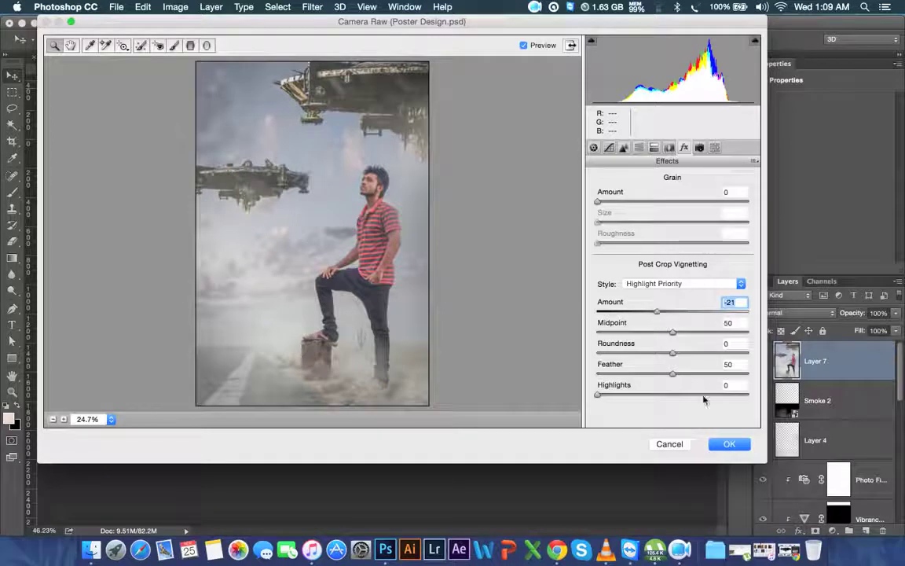
left_click(729, 444)
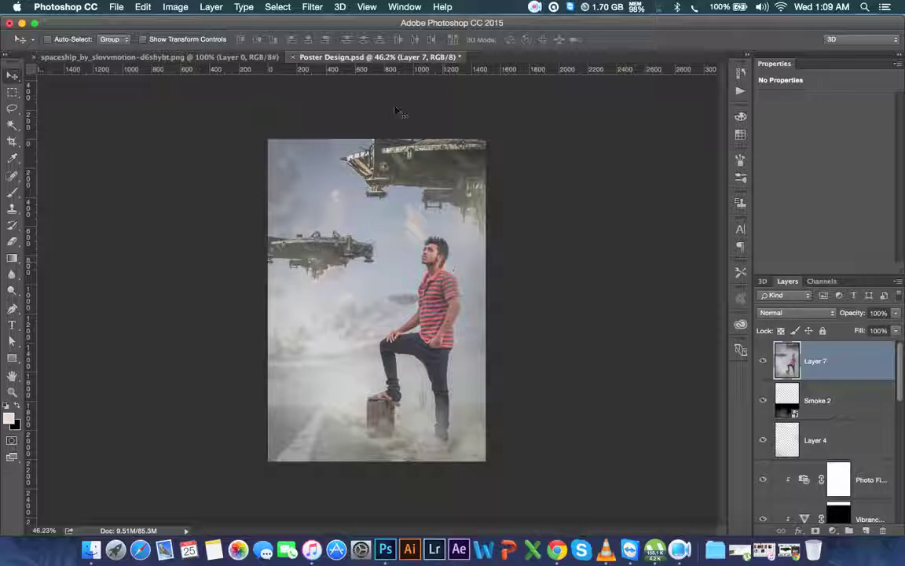
Add a Photo Filter adjustment layer set to Warming Filter (LBA)
left_click(832, 530)
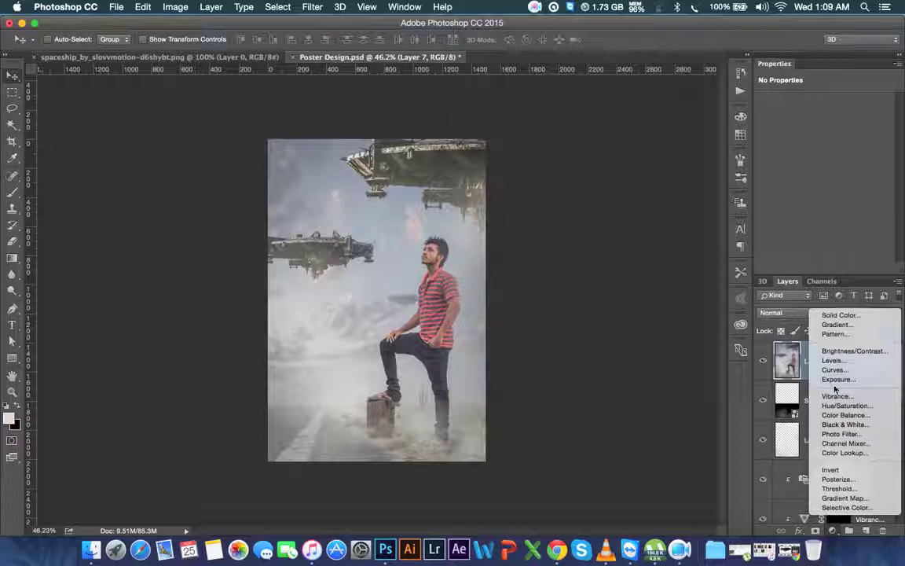
left_click(839, 433)
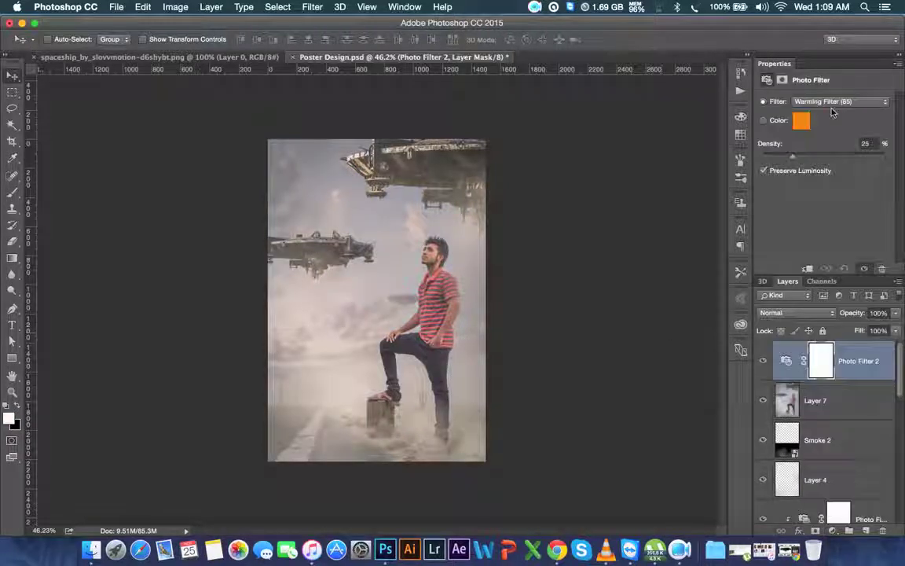
left_click(831, 107)
left_click(831, 110)
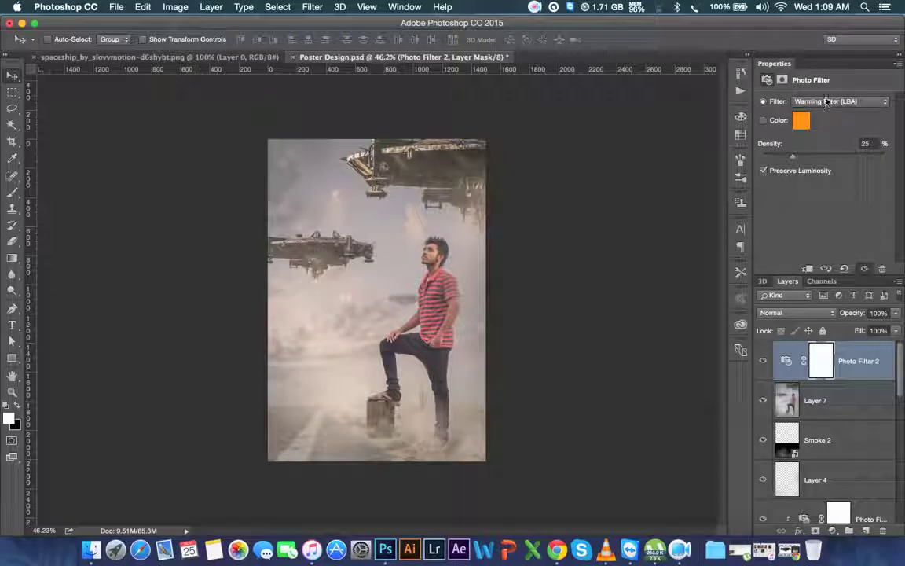
Change the Photo Filter to Warming Filter (85) at 25% density and add an empty Layer 8
left_click(829, 101)
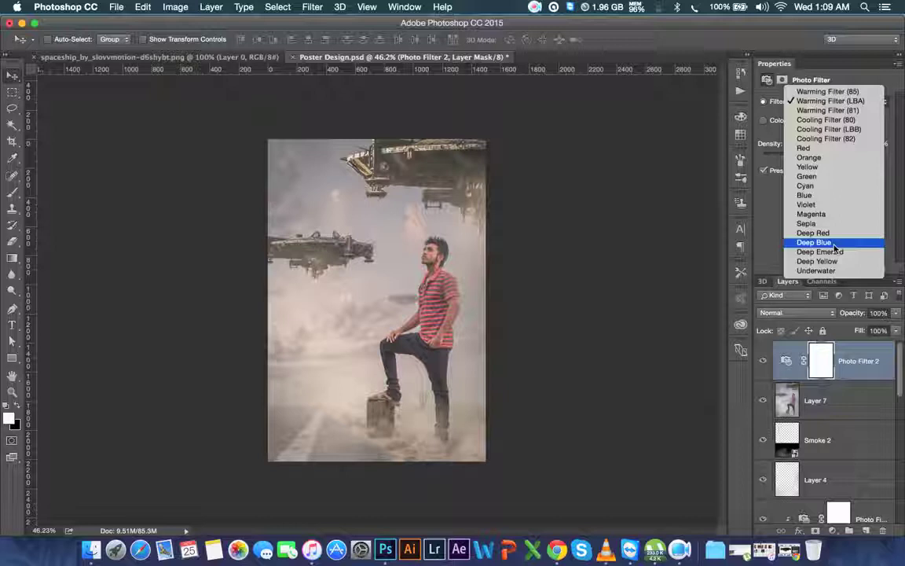
left_click(813, 225)
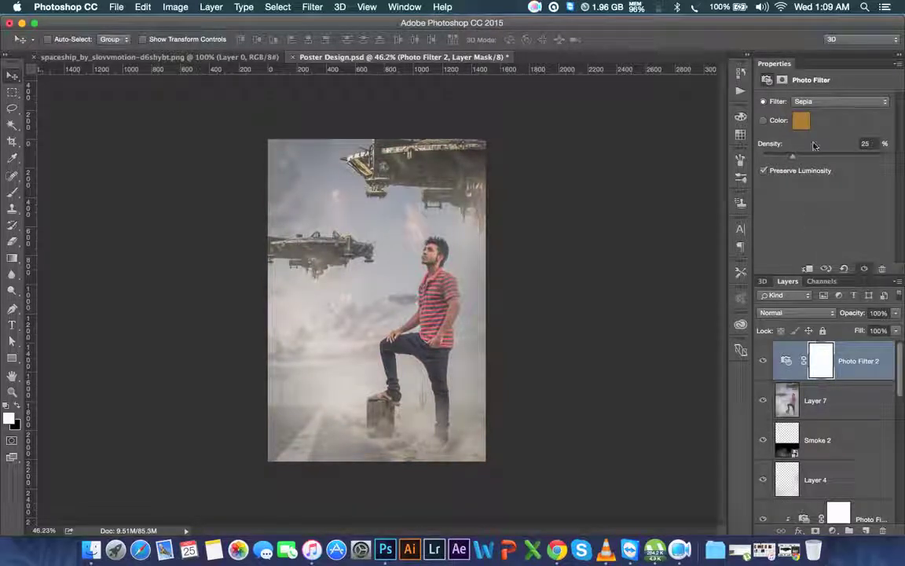
left_click(822, 101)
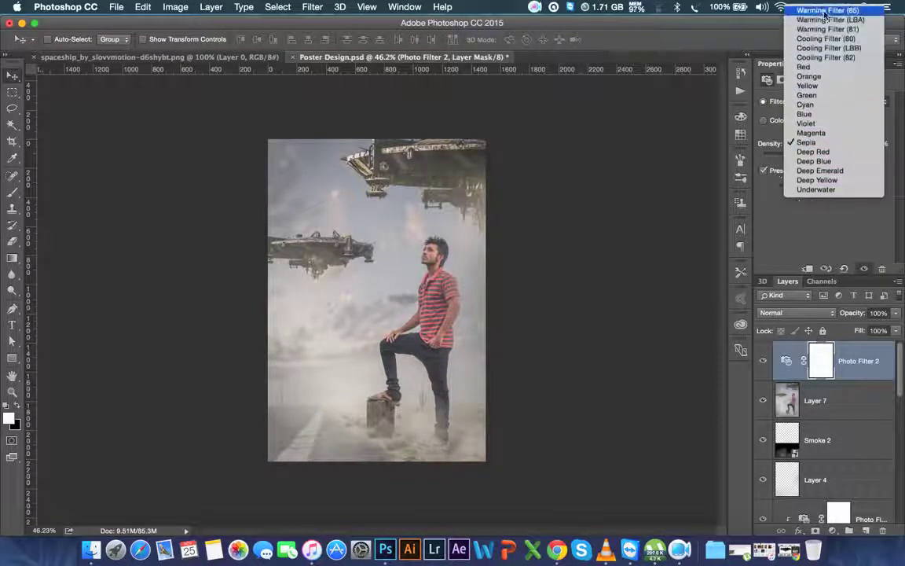
left_click(825, 11)
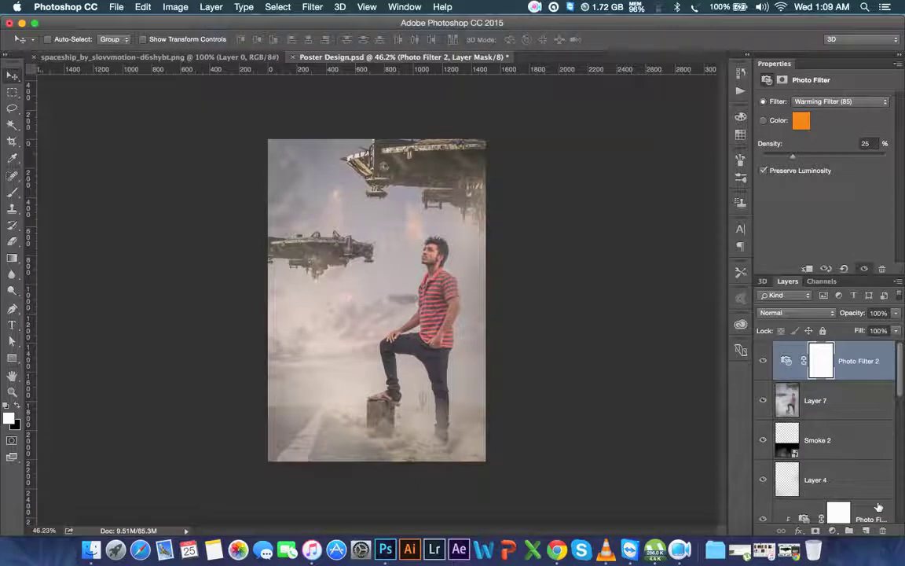
key("ctrl+shift+alt+n")
Merge the visible poster into Layer 8 with Apply Image
left_click(175, 6)
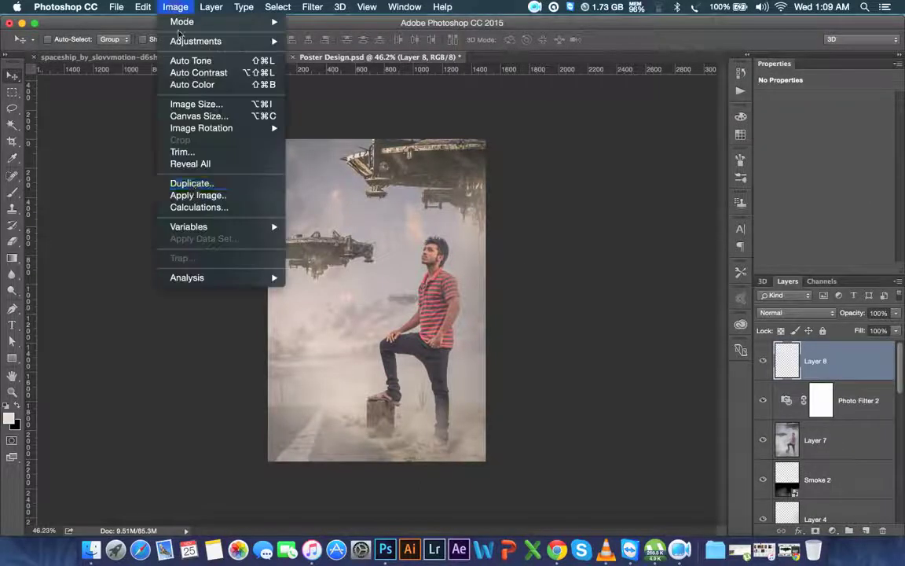
left_click(194, 195)
left_click(515, 157)
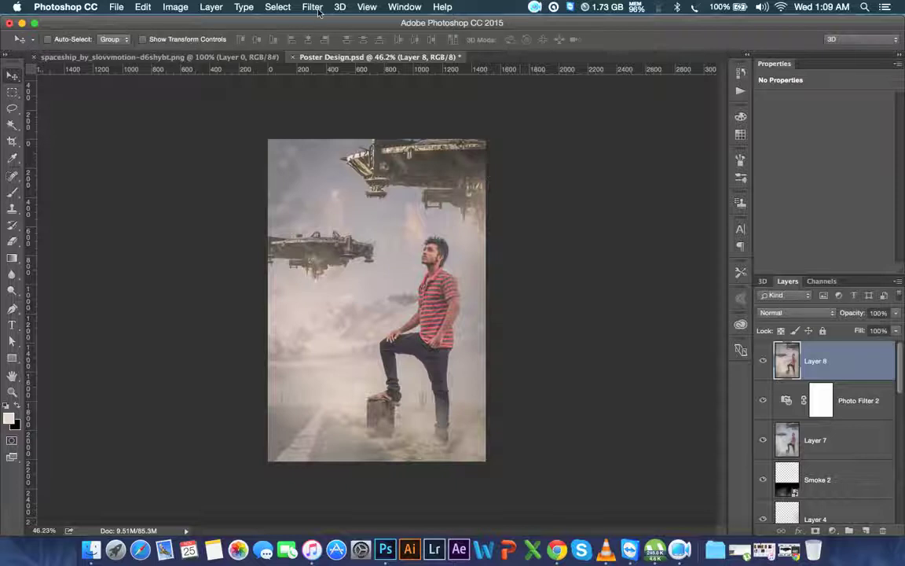
In Camera Raw, lay a graduated filter over the lower poster with -0.65 exposure, -52 sharpness and reduced clarity
left_click(312, 6)
left_click(330, 85)
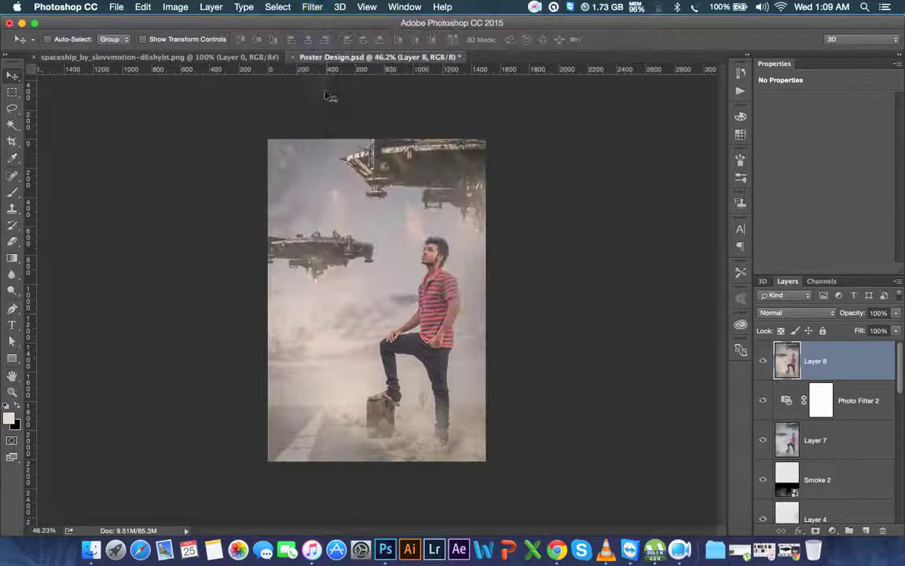
left_click(174, 46)
left_click(190, 45)
left_click_drag(293, 277, 343, 134)
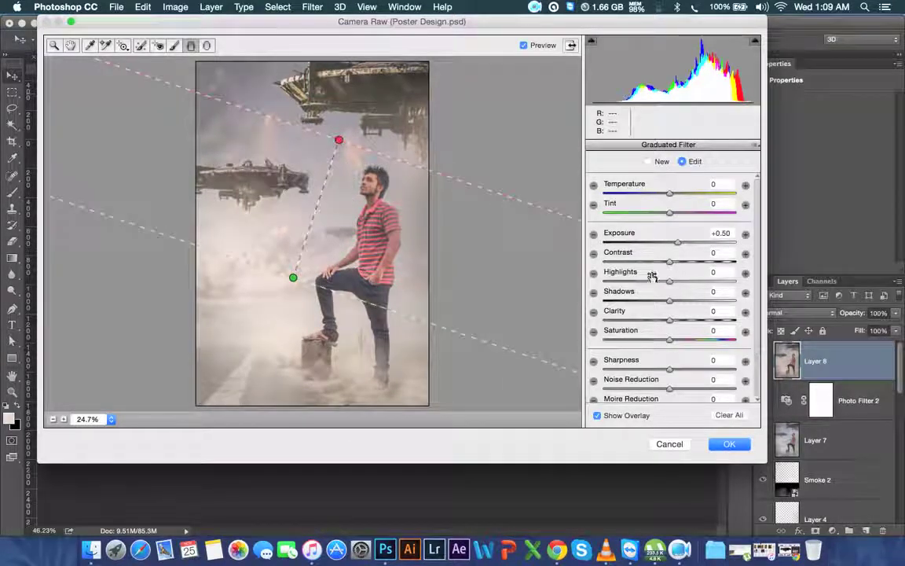
left_click_drag(676, 247, 657, 246)
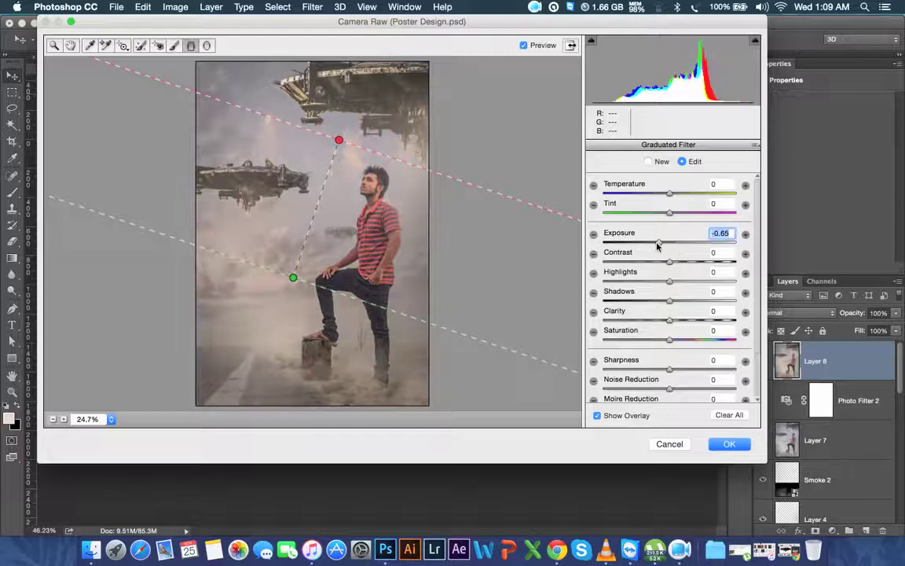
left_click_drag(293, 279, 292, 373)
left_click_drag(670, 371, 633, 374)
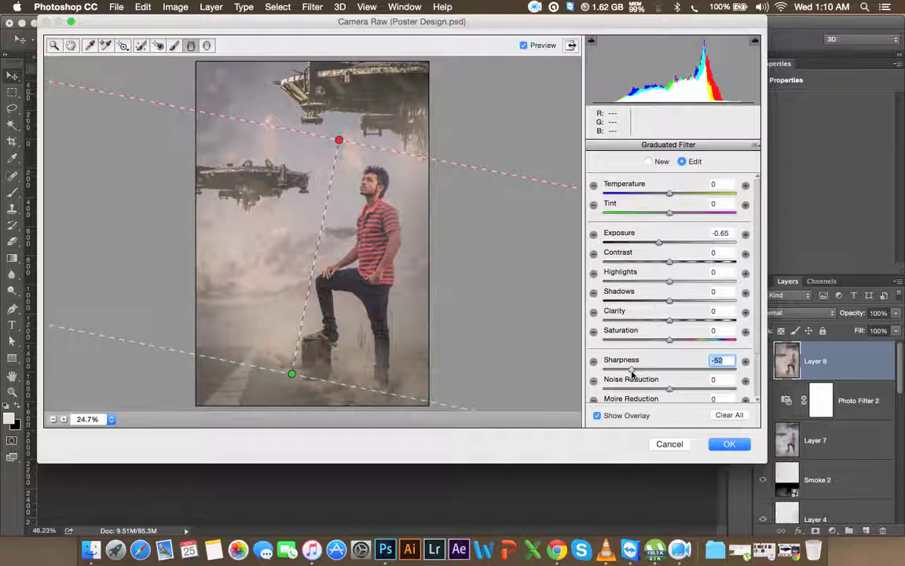
left_click_drag(291, 373, 298, 385)
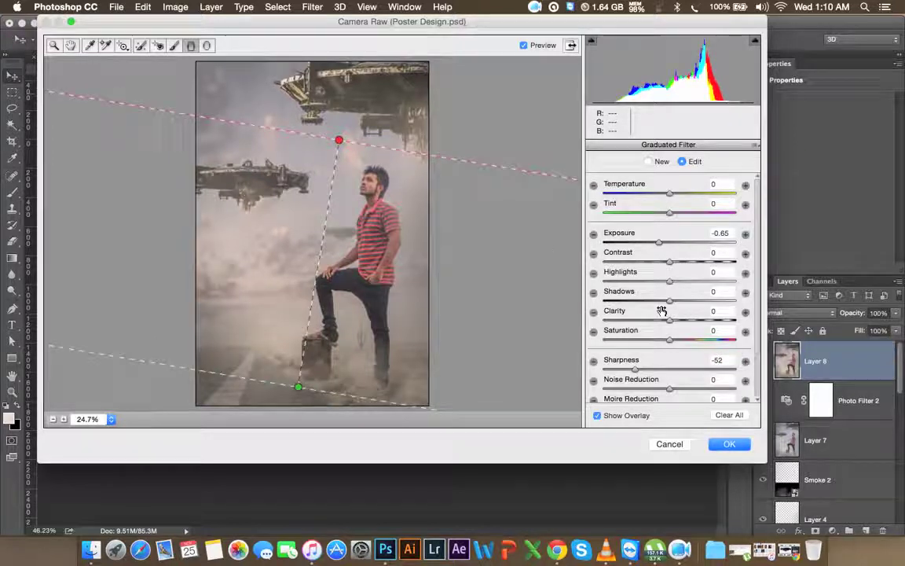
left_click_drag(669, 319, 622, 320)
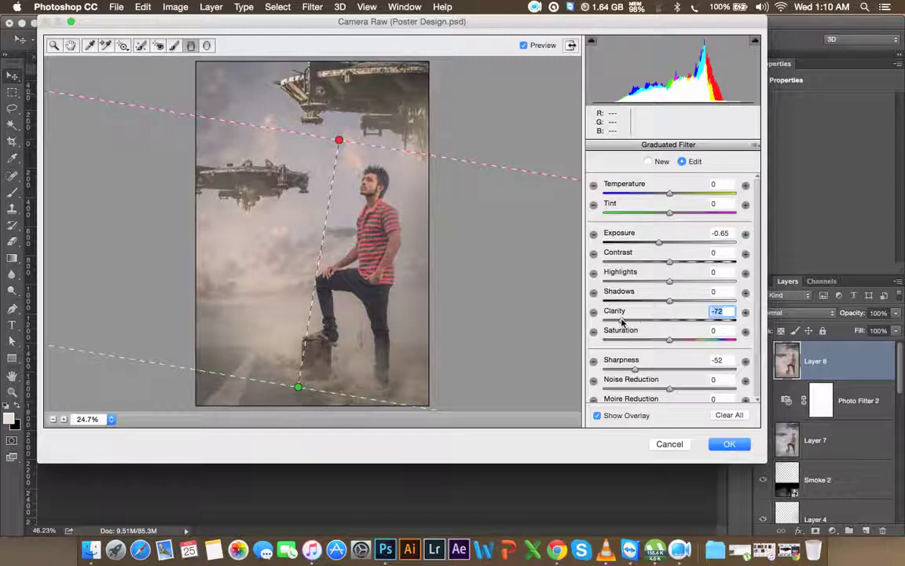
Refine the gradient's placement and set highlights -21, exposure -0.45, clarity -55, plus temperature and noise tweaks
left_click_drag(621, 321, 629, 323)
left_click_drag(341, 142, 328, 262)
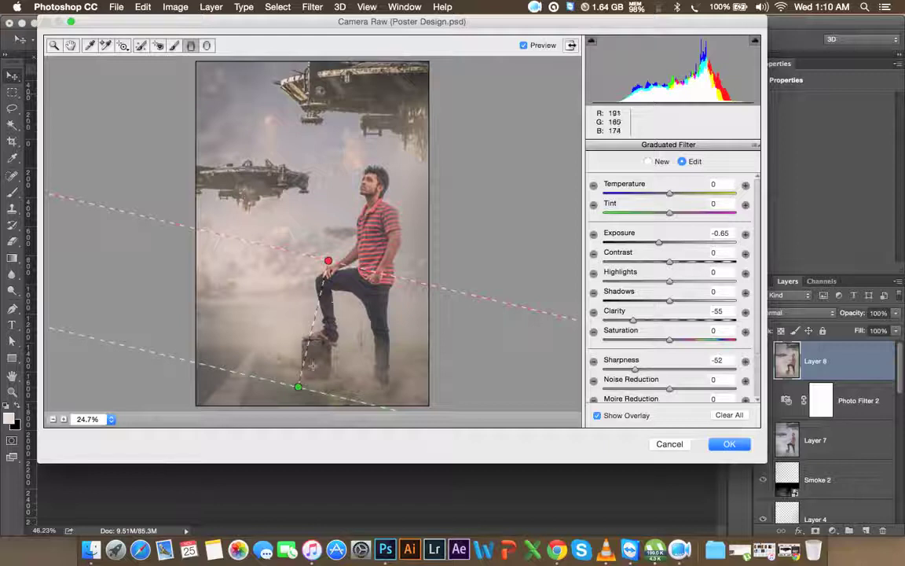
mouse_move(322, 391)
left_mouse_down()
mouse_move(326, 377)
mouse_move(323, 392)
left_mouse_up()
left_click_drag(668, 282, 655, 283)
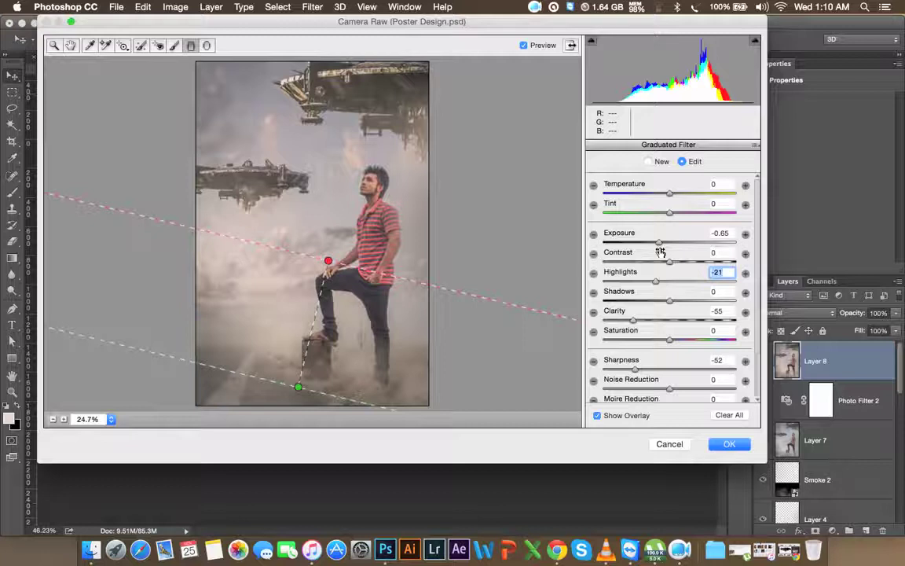
left_click_drag(659, 242, 667, 246)
left_click_drag(667, 245, 660, 245)
left_click_drag(670, 198, 661, 197)
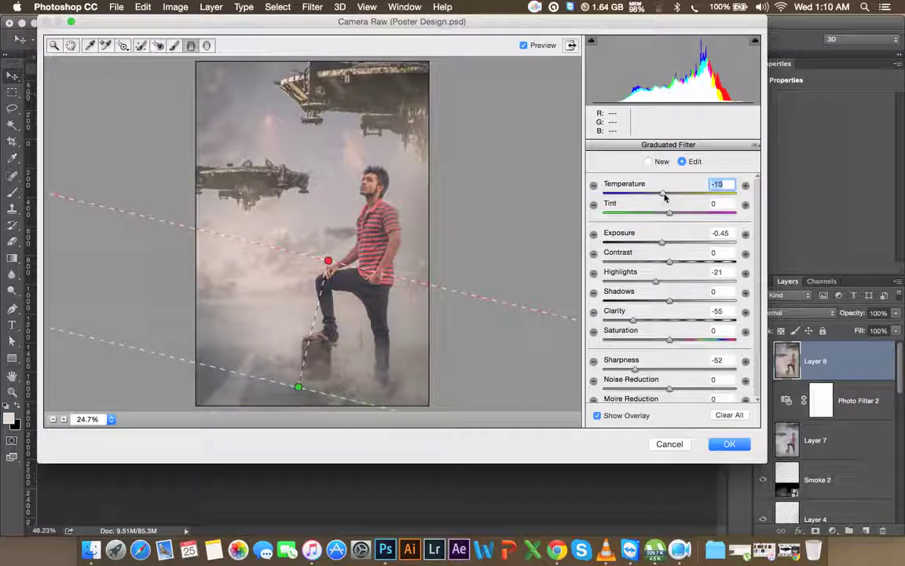
left_click_drag(672, 390, 664, 391)
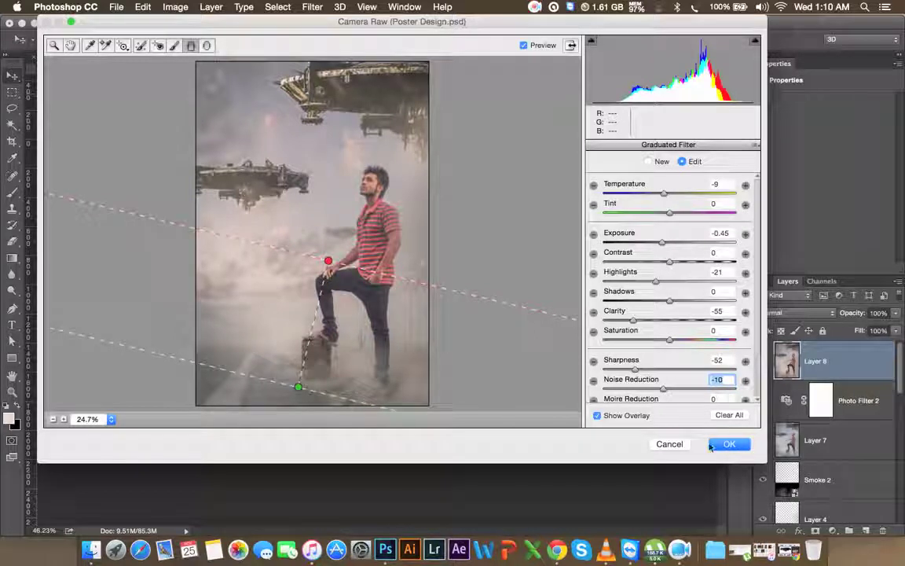
left_click(663, 162)
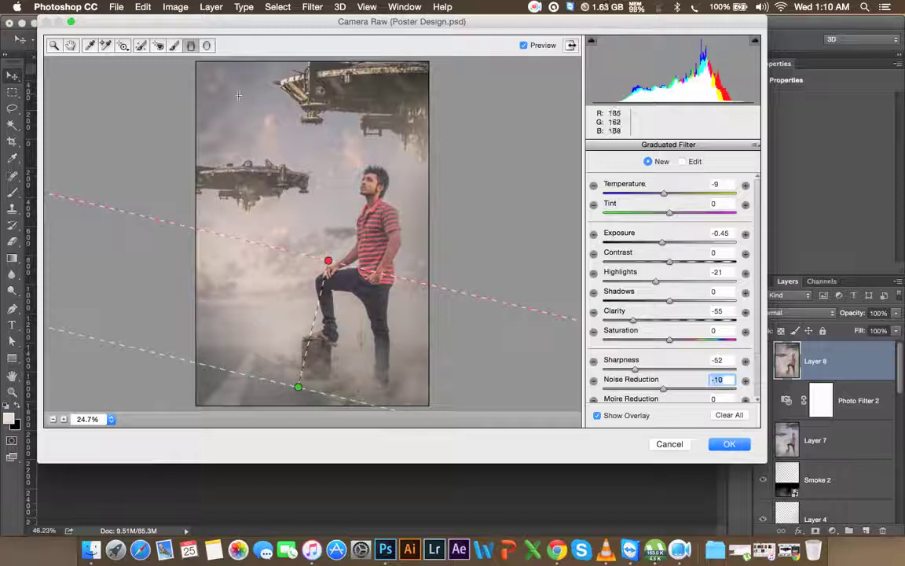
left_click(207, 45)
Draw a radial filter ellipse around the man with its effect set to Outside
mouse_move(288, 135)
left_mouse_down()
mouse_move(365, 221)
mouse_move(360, 213)
left_mouse_up()
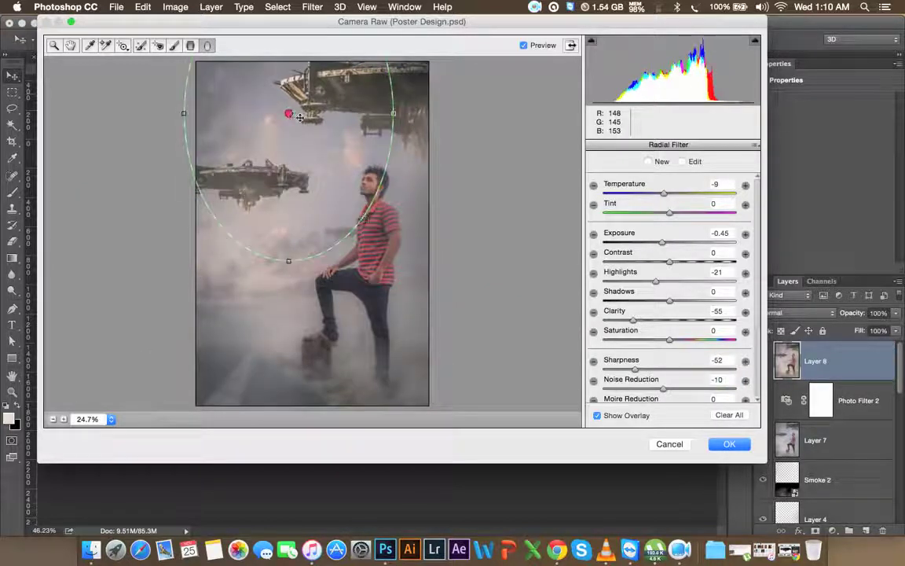
left_click_drag(290, 114, 357, 200)
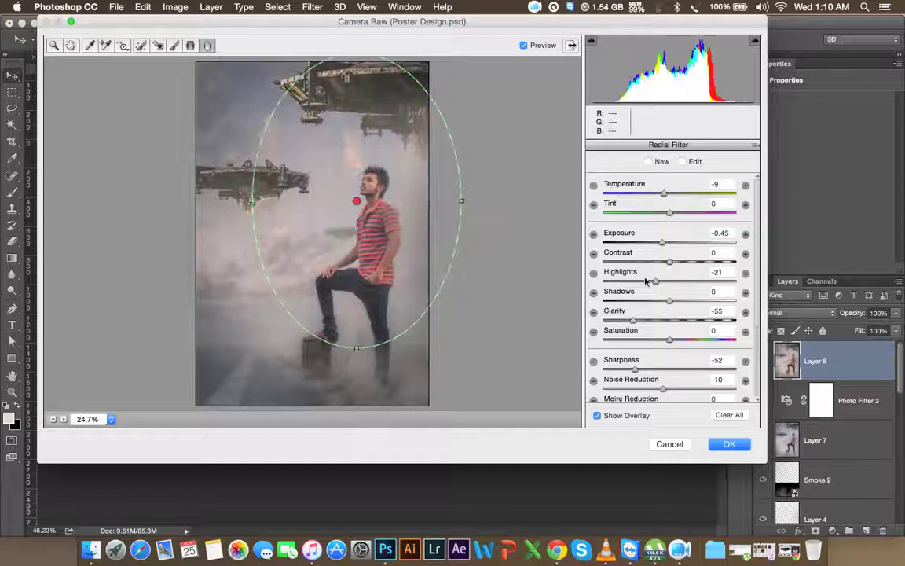
scroll(705, 395, "down", 5)
scroll(700, 388, "down", 2)
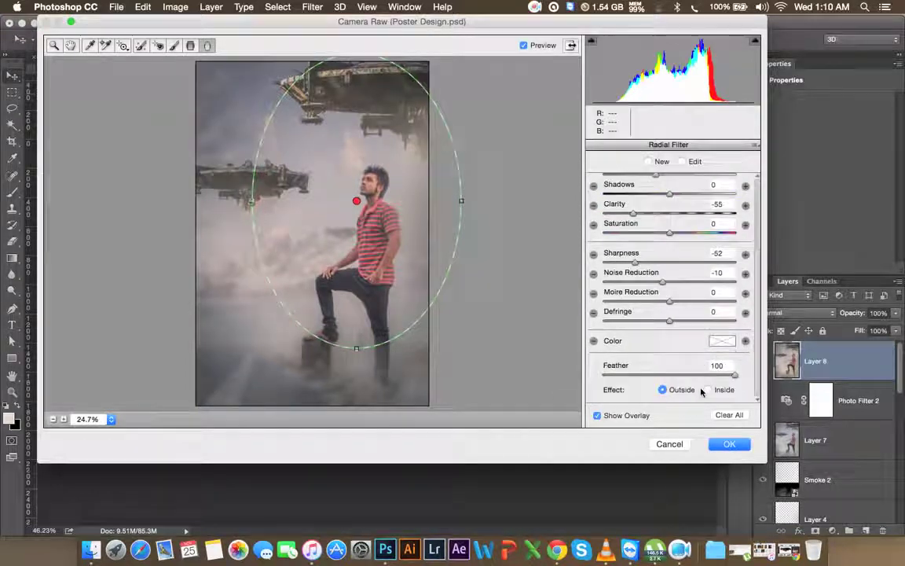
left_click(717, 390)
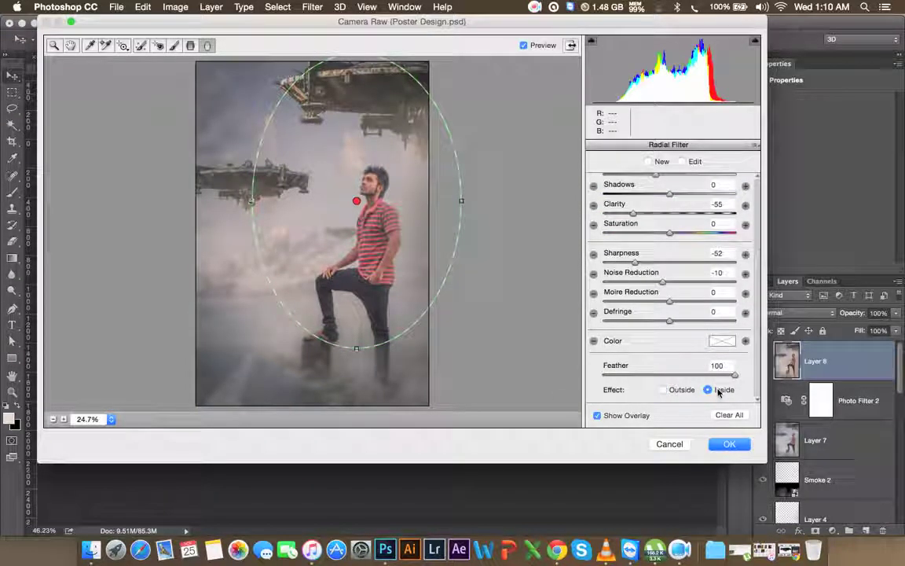
left_click(678, 391)
left_click_drag(376, 201, 383, 191)
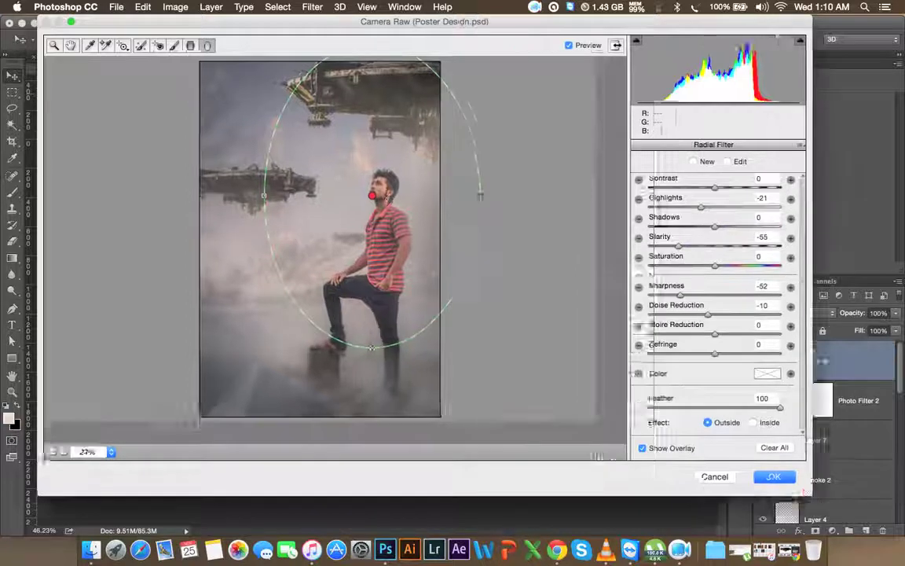
left_click_drag(766, 462, 836, 518)
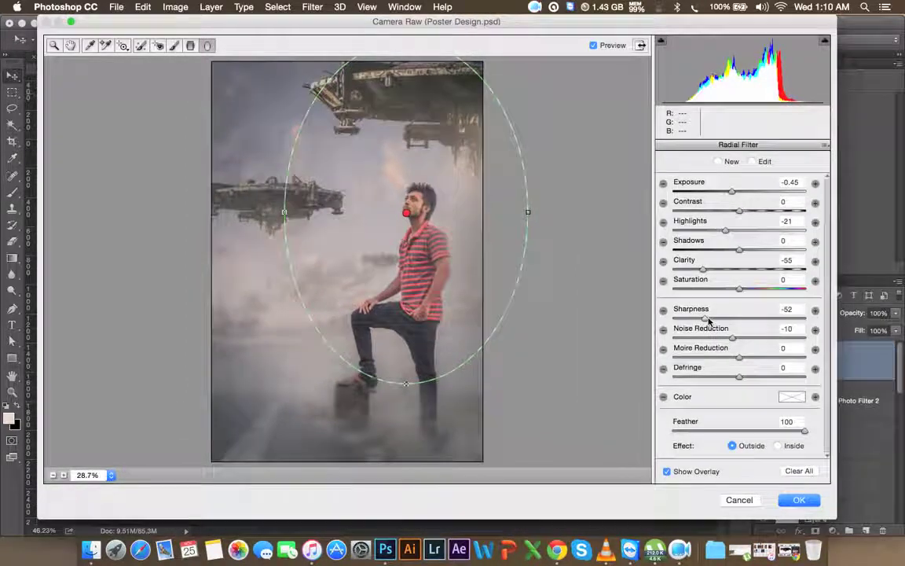
Darken the outside, set clarity -20, feather 67 and sharpness -13, then apply to Layer 8
left_click_drag(702, 270, 691, 270)
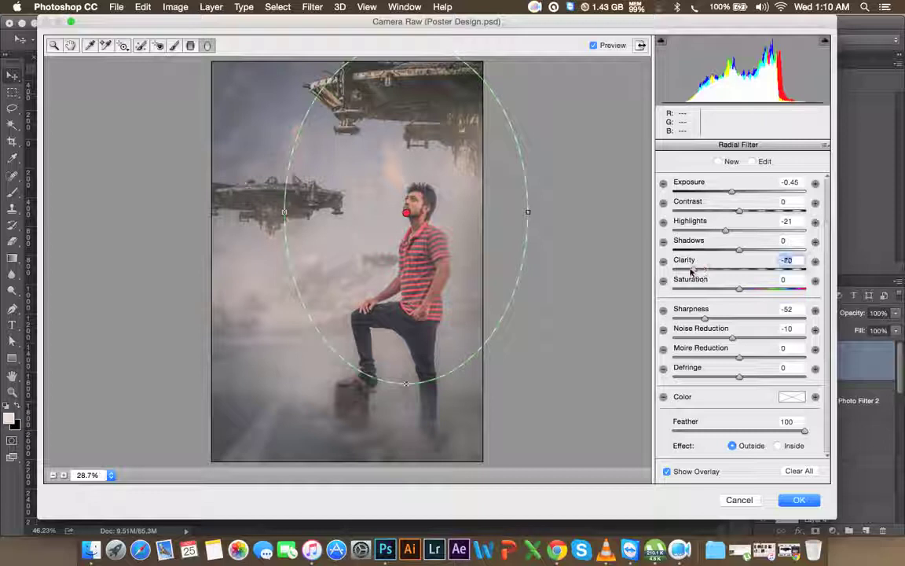
left_click(732, 192)
mouse_move(733, 192)
left_mouse_down()
mouse_move(723, 192)
mouse_move(733, 196)
left_mouse_up()
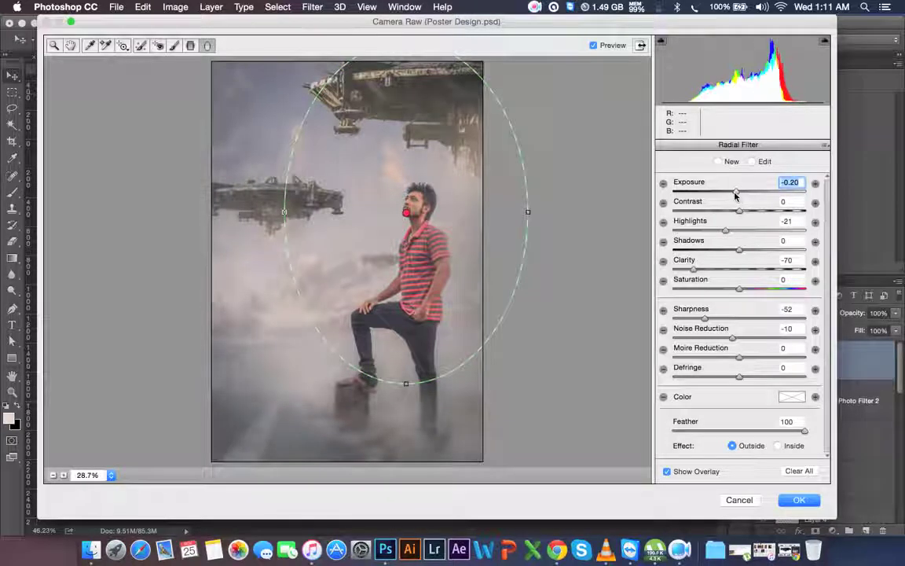
left_click_drag(703, 269, 717, 273)
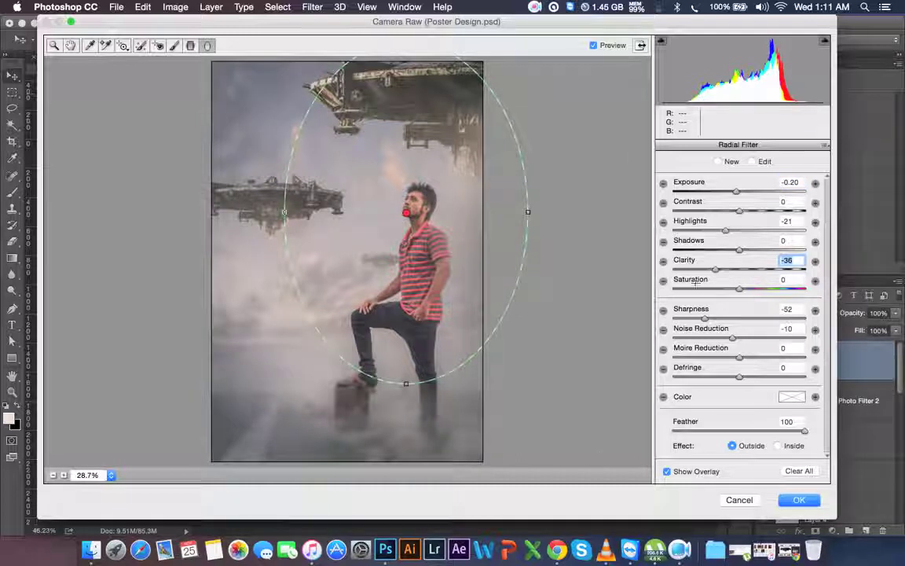
left_click(752, 161)
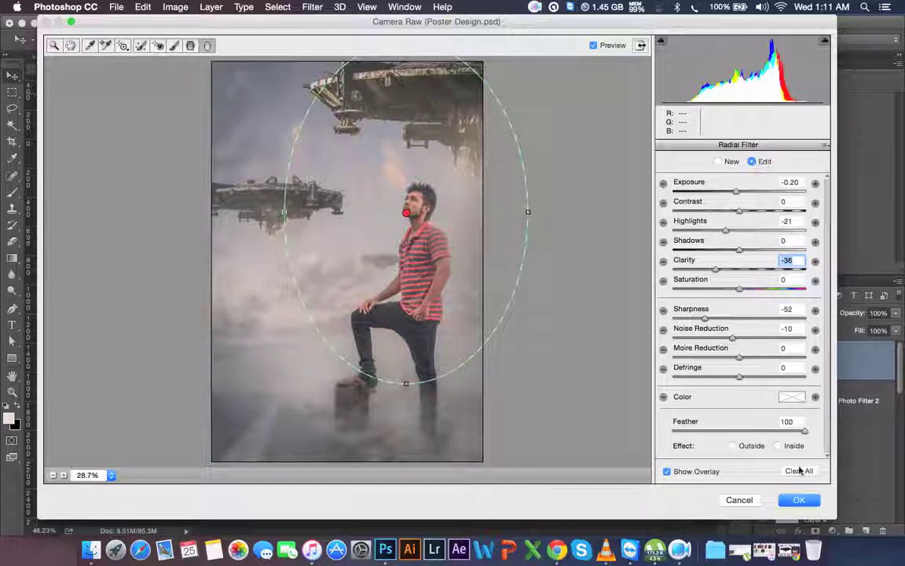
left_click_drag(804, 431, 760, 431)
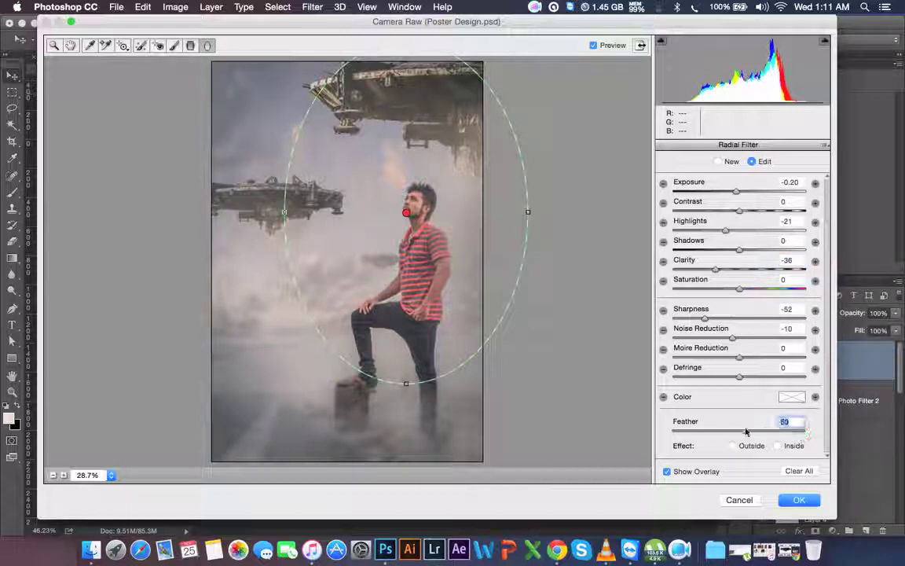
left_click_drag(716, 318, 731, 325)
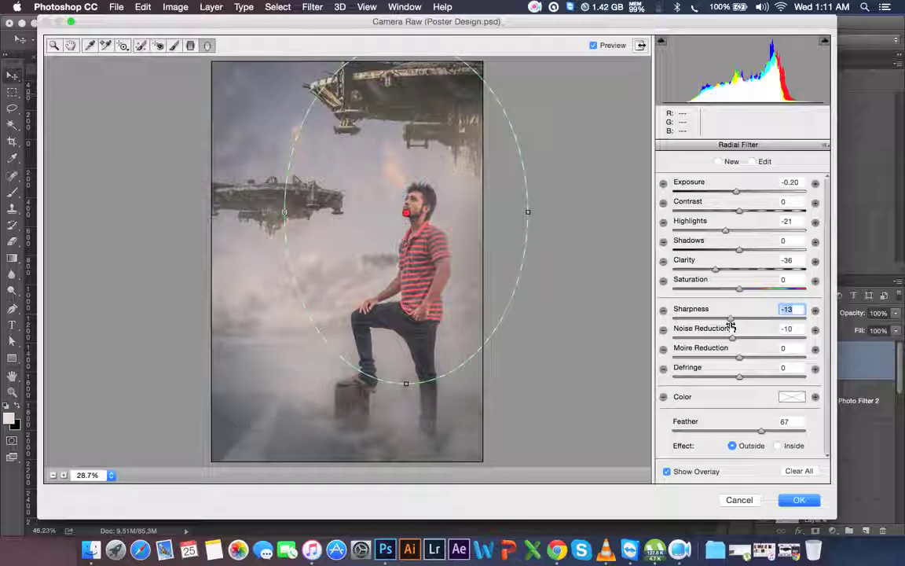
left_click_drag(714, 270, 725, 269)
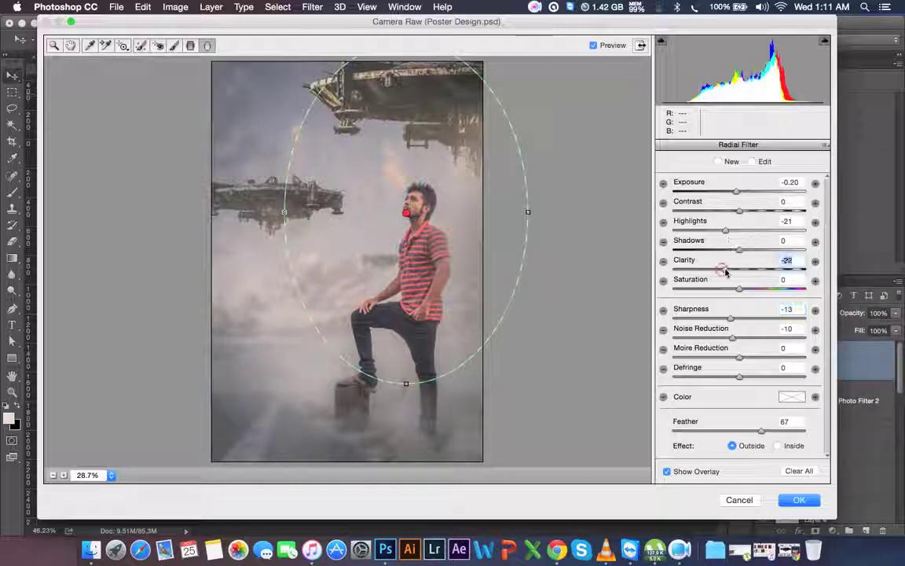
left_click(809, 496)
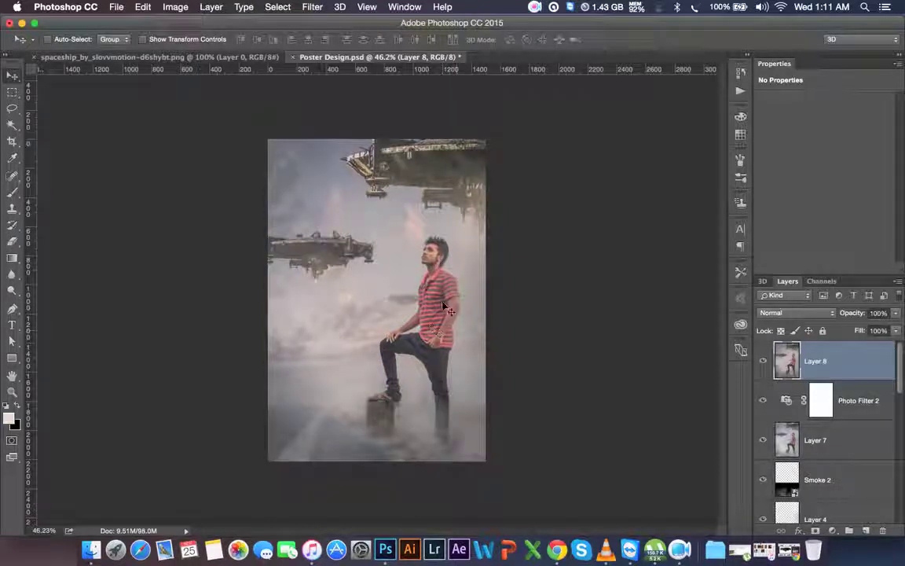
Reopen Camera Raw on Layer 8, warm the white balance, and lay a graduated filter from spaceship to knee
left_click(312, 9)
left_click(336, 85)
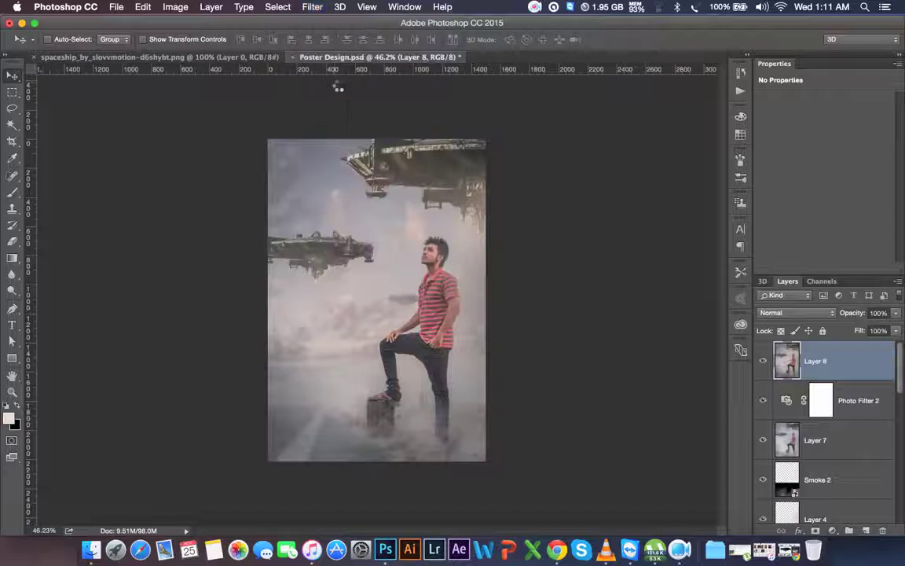
left_click_drag(685, 211, 675, 214)
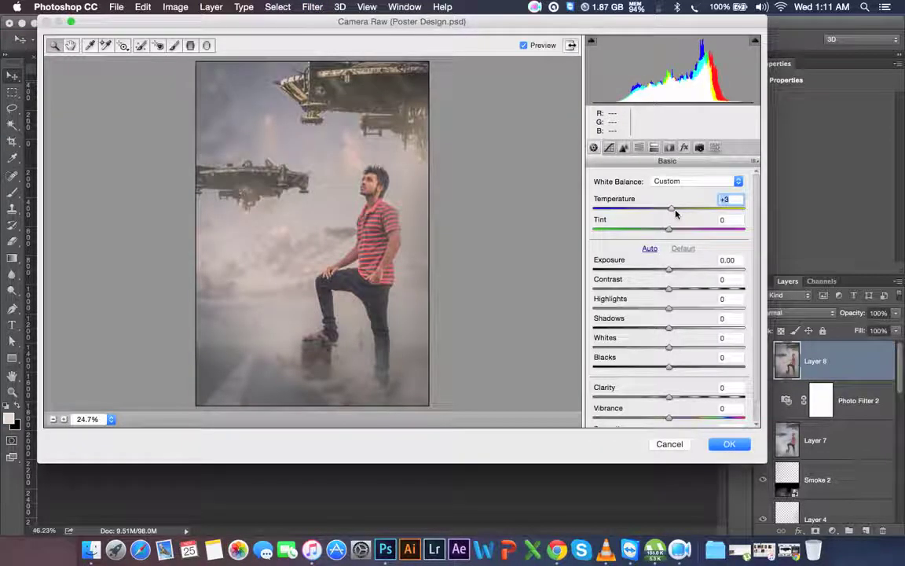
left_click(190, 45)
mouse_move(306, 276)
left_mouse_down()
mouse_move(352, 110)
mouse_move(402, 195)
mouse_move(308, 284)
mouse_move(299, 322)
mouse_move(293, 317)
mouse_move(350, 311)
mouse_move(380, 156)
mouse_move(374, 135)
mouse_move(429, 184)
mouse_move(369, 339)
mouse_move(299, 363)
left_mouse_up()
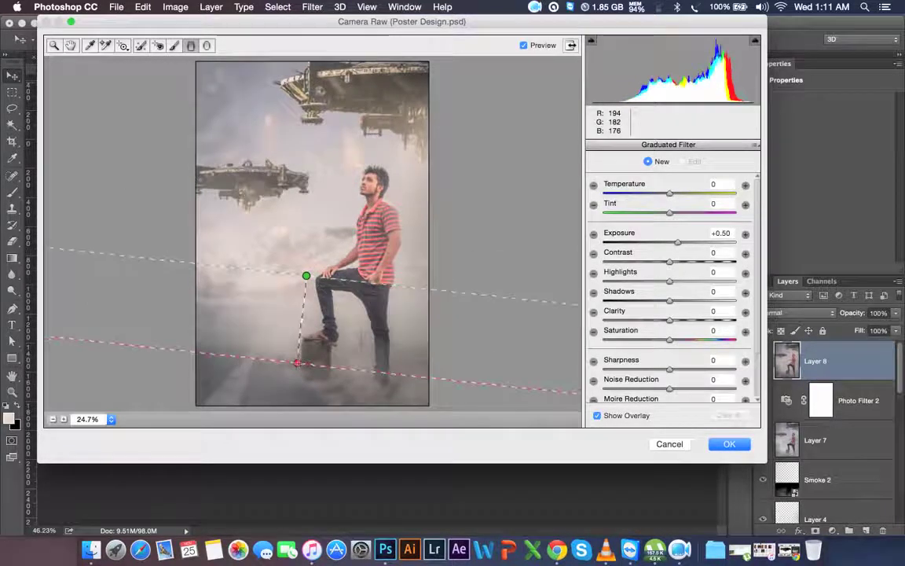
mouse_move(307, 277)
left_mouse_down()
mouse_move(339, 201)
mouse_move(354, 110)
left_mouse_up()
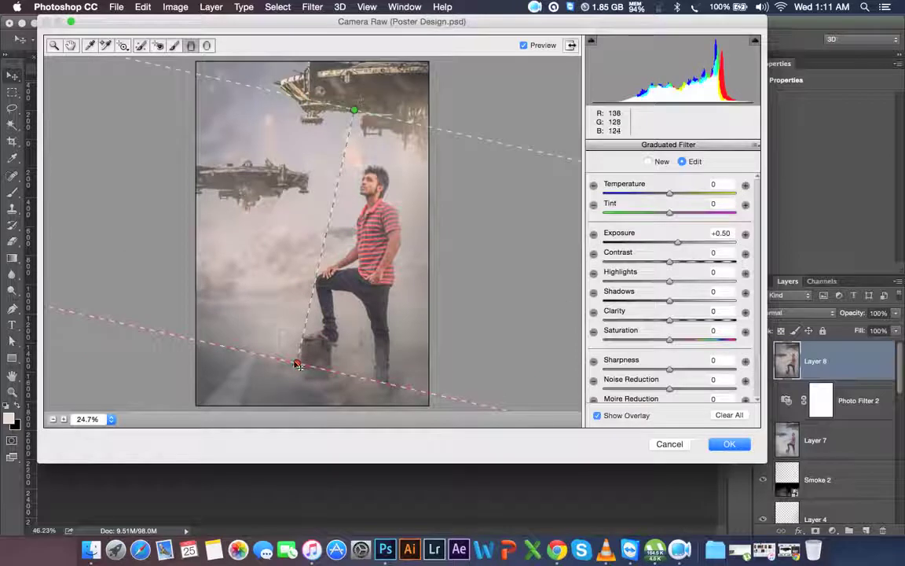
left_click_drag(298, 365, 316, 310)
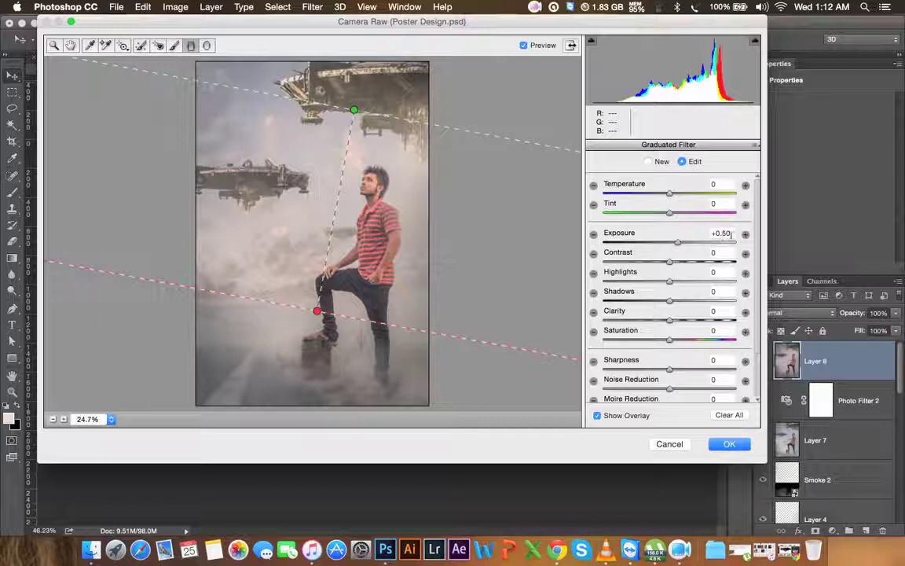
Give the sky gradient temperature -28, tint -38, saturation -19 and exposure +0.50
mouse_move(669, 194)
left_mouse_down()
mouse_move(636, 195)
mouse_move(647, 196)
left_mouse_up()
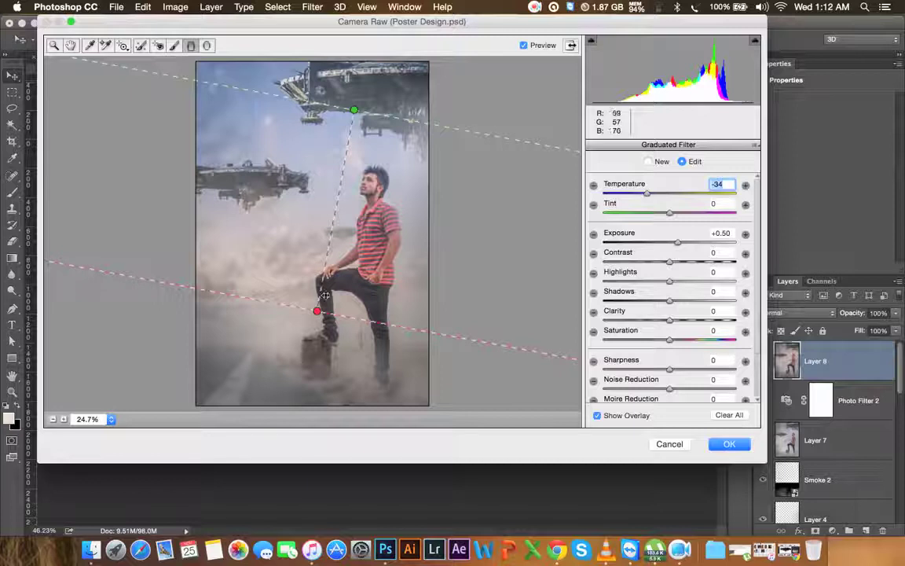
left_click_drag(316, 314, 313, 319)
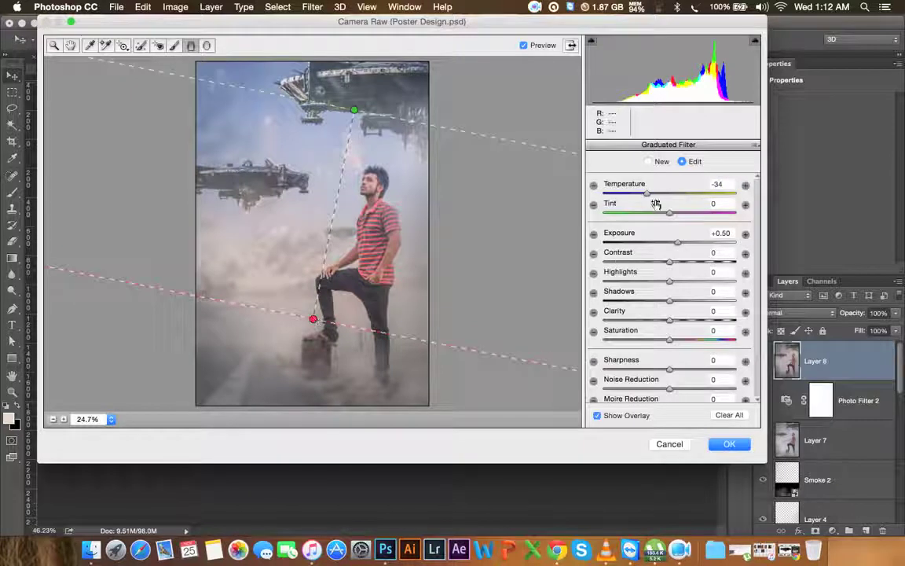
left_click_drag(651, 195, 653, 195)
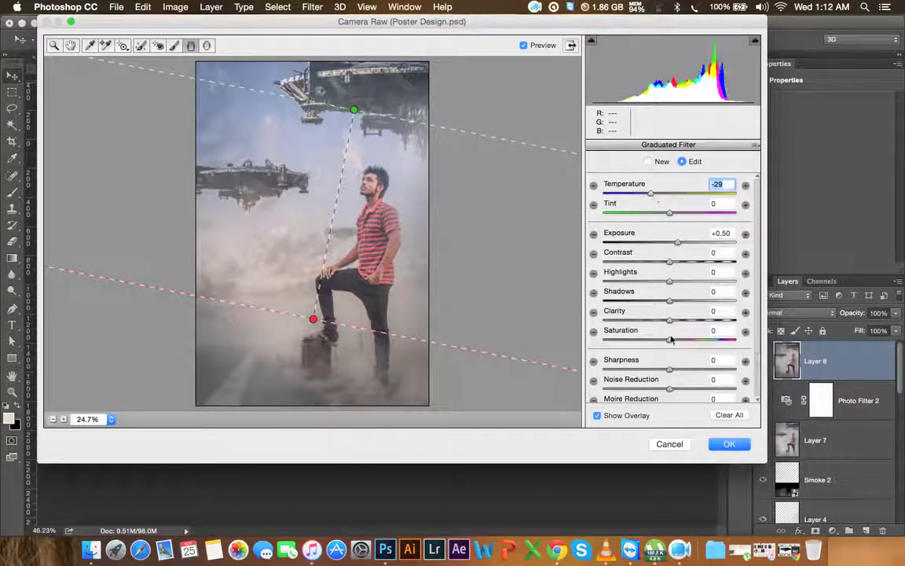
mouse_move(670, 340)
left_mouse_down()
mouse_move(654, 338)
mouse_move(699, 339)
mouse_move(668, 330)
mouse_move(656, 338)
left_mouse_up()
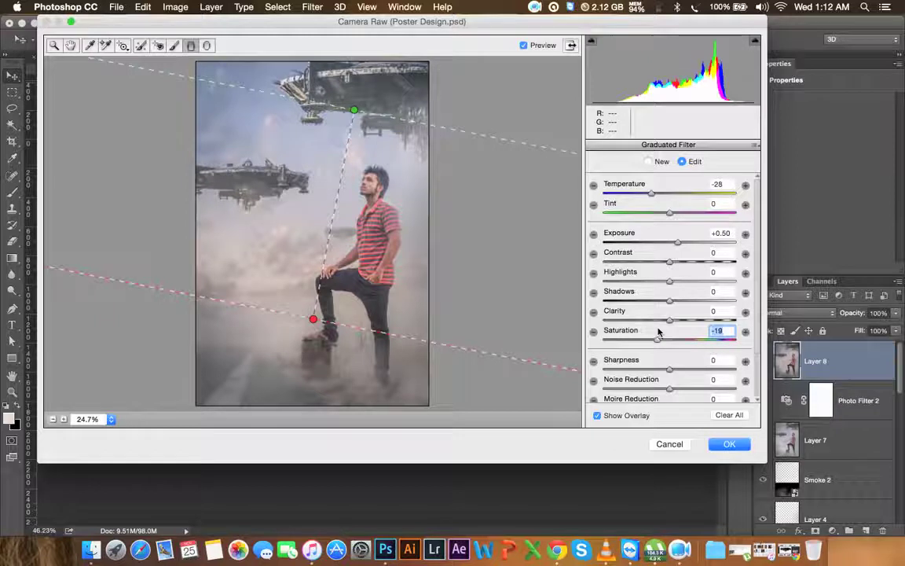
left_click_drag(669, 212, 646, 210)
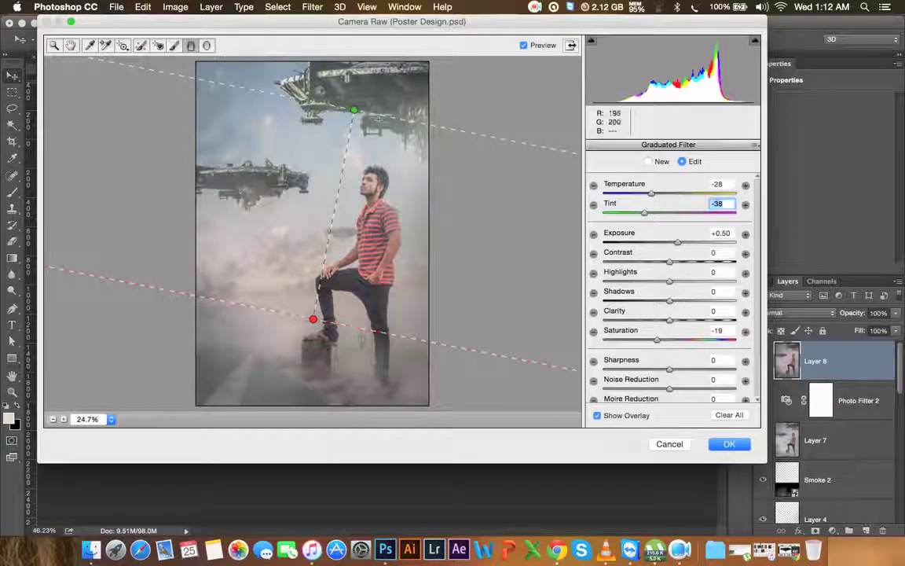
mouse_move(296, 367)
left_mouse_down()
mouse_move(342, 211)
mouse_move(408, 367)
mouse_move(366, 223)
left_mouse_up()
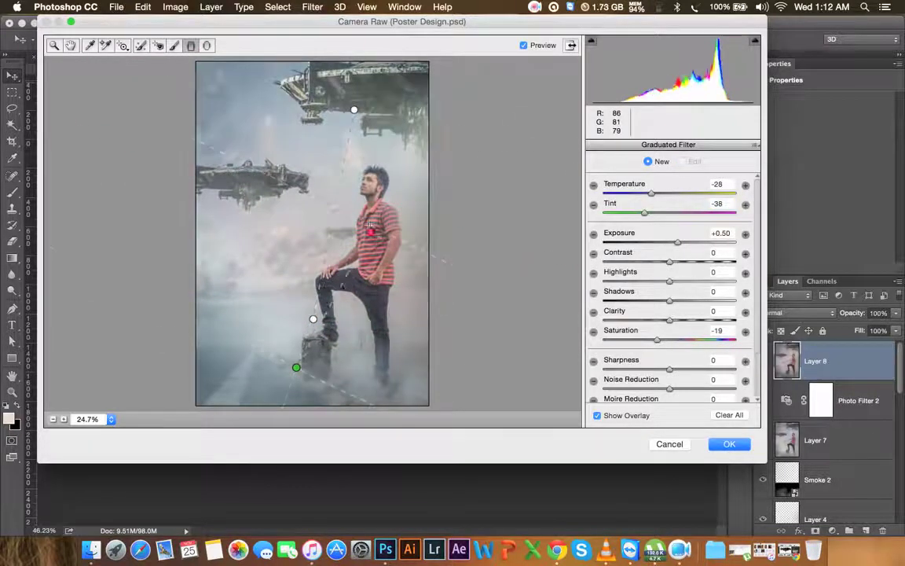
Set the lower gradient to temperature +27 and tint +30, adjust its pins, and apply Camera Raw
mouse_move(669, 196)
left_mouse_down()
mouse_move(688, 193)
mouse_move(689, 212)
left_mouse_up()
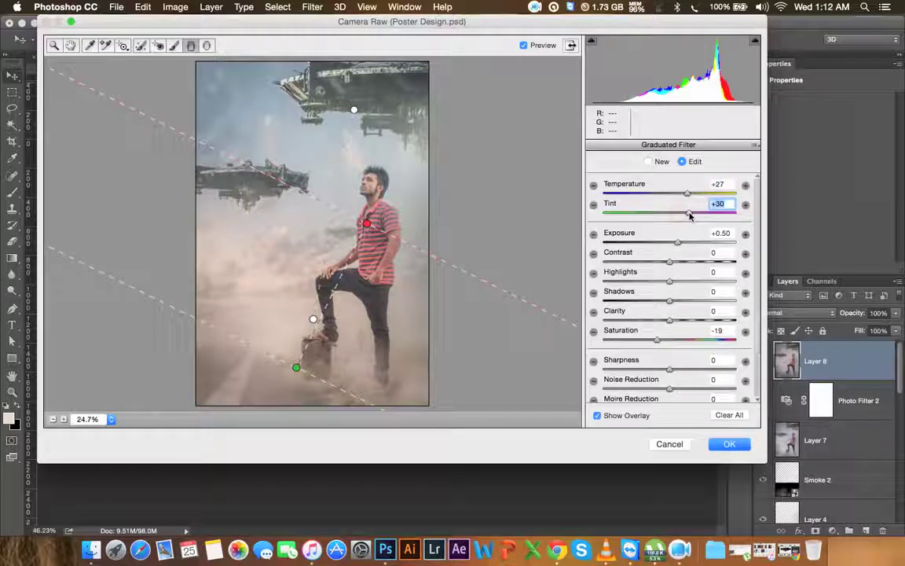
left_click_drag(297, 366, 259, 430)
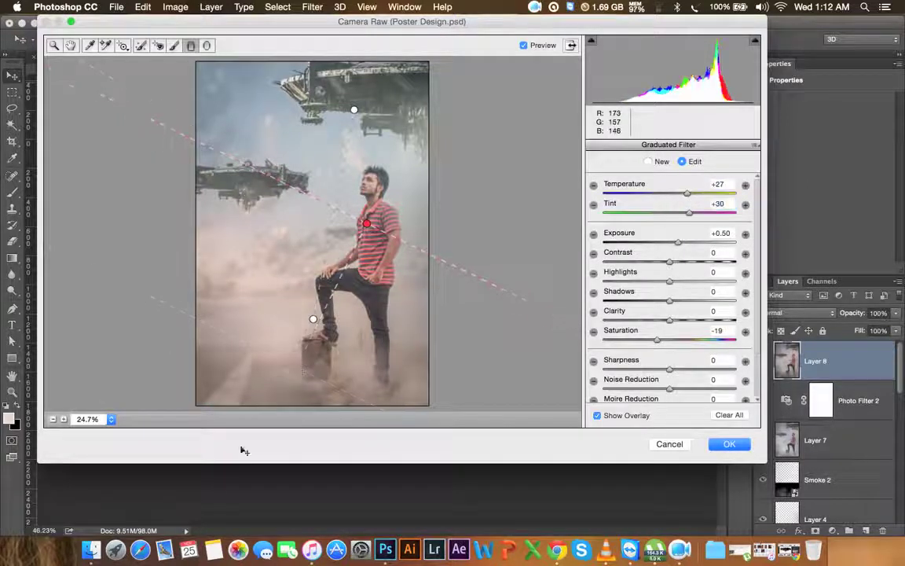
mouse_move(366, 224)
left_mouse_down()
mouse_move(320, 305)
mouse_move(387, 267)
left_mouse_up()
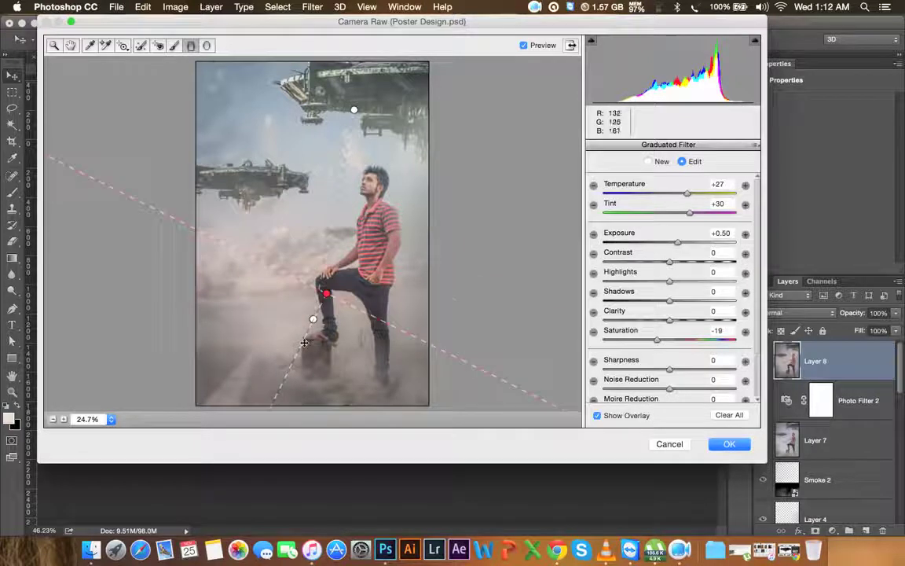
left_click_drag(365, 315, 378, 317)
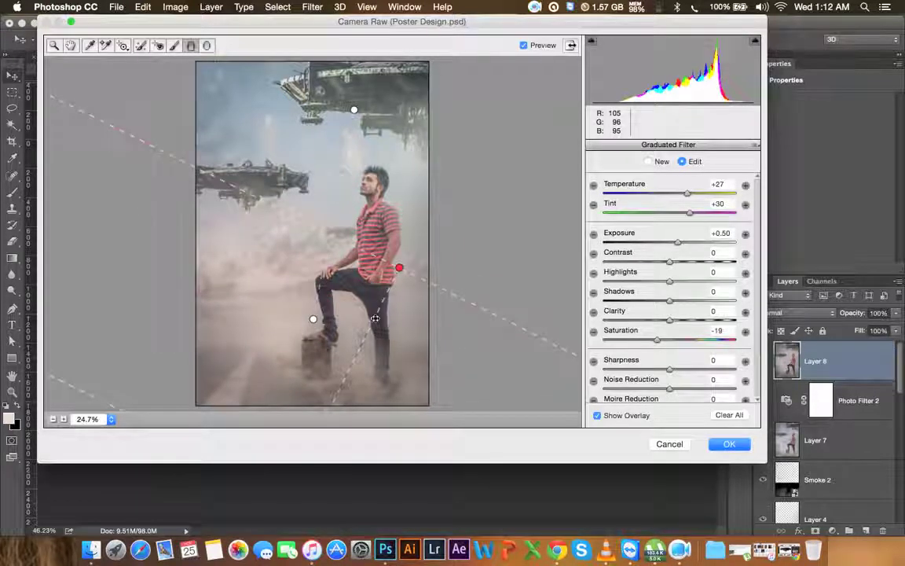
left_click(718, 445)
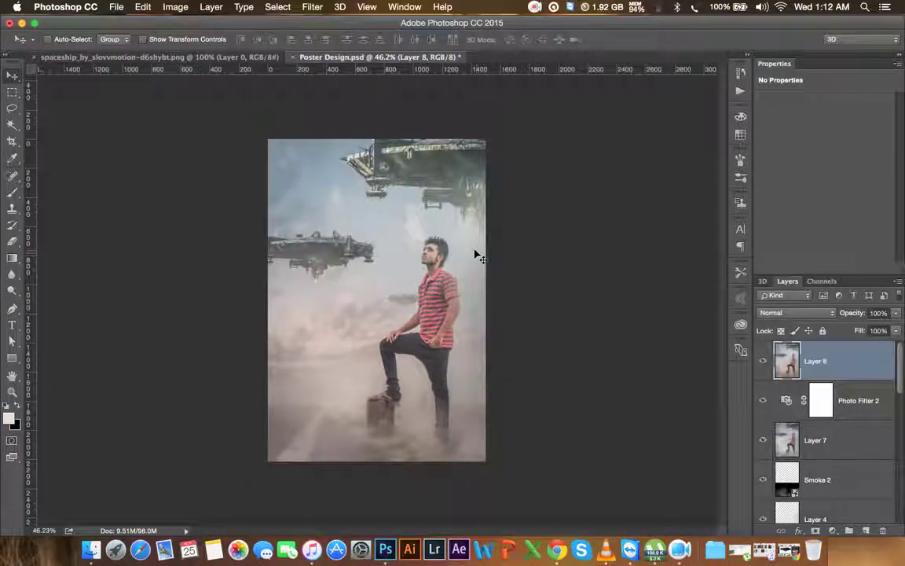
Zoom to 50%, reopen Camera Raw on Layer 8, add slight contrast and set Reds hue +19
key("ctrl+plus")
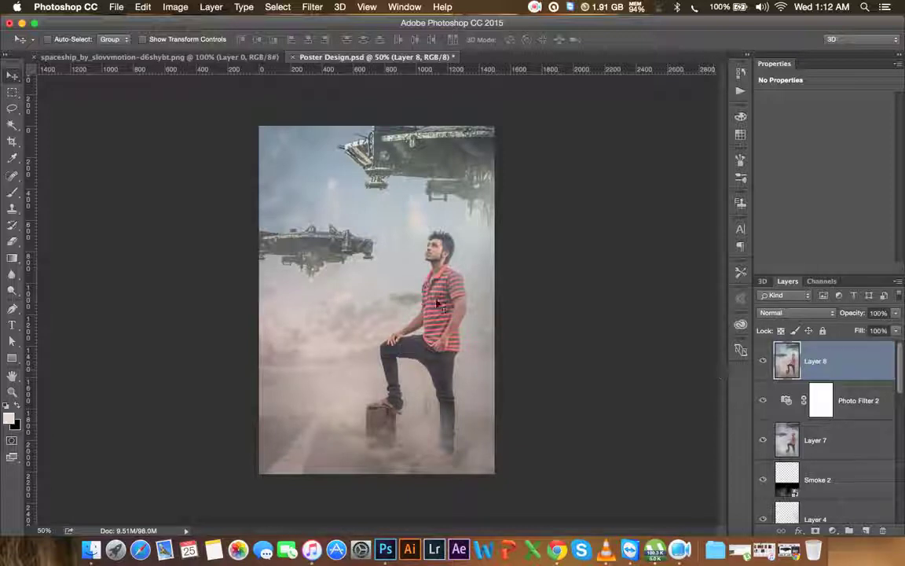
left_click(312, 7)
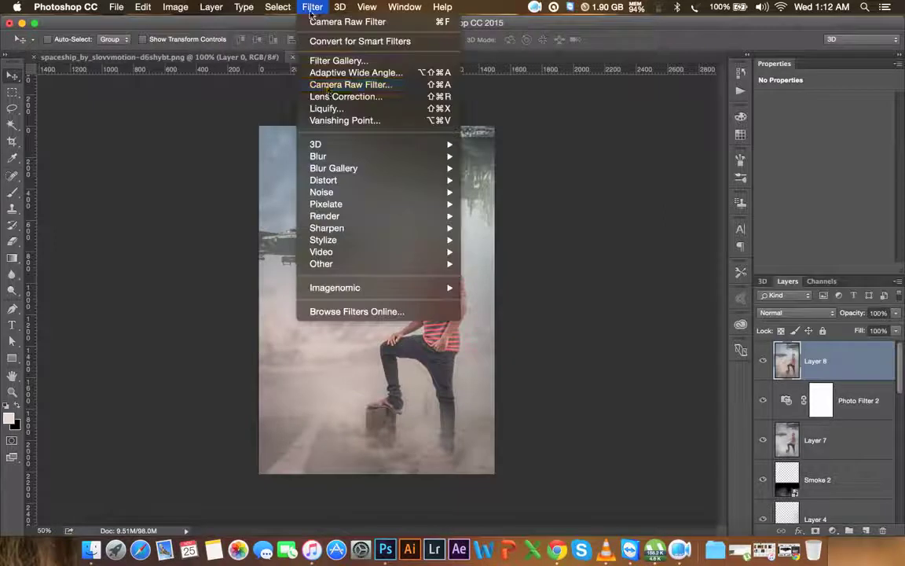
left_click(328, 84)
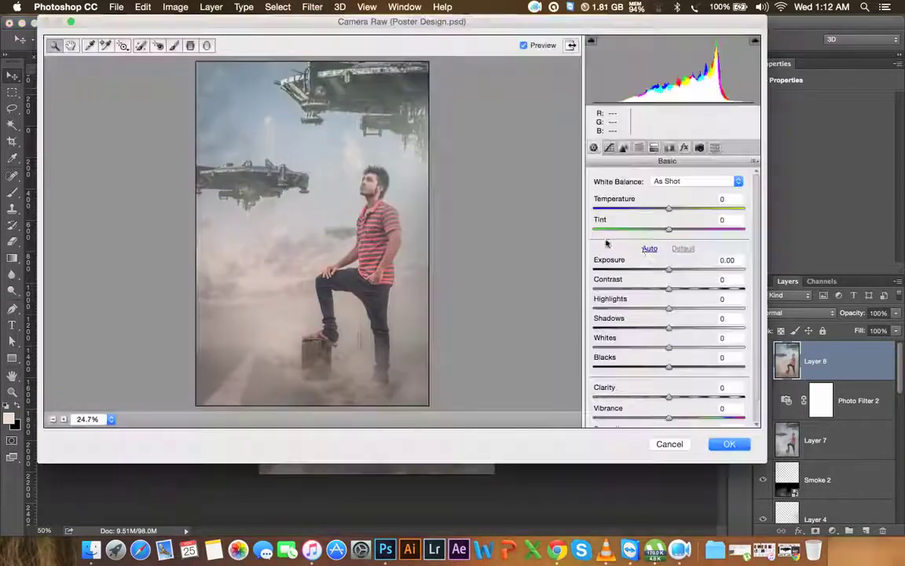
left_click_drag(668, 290, 673, 290)
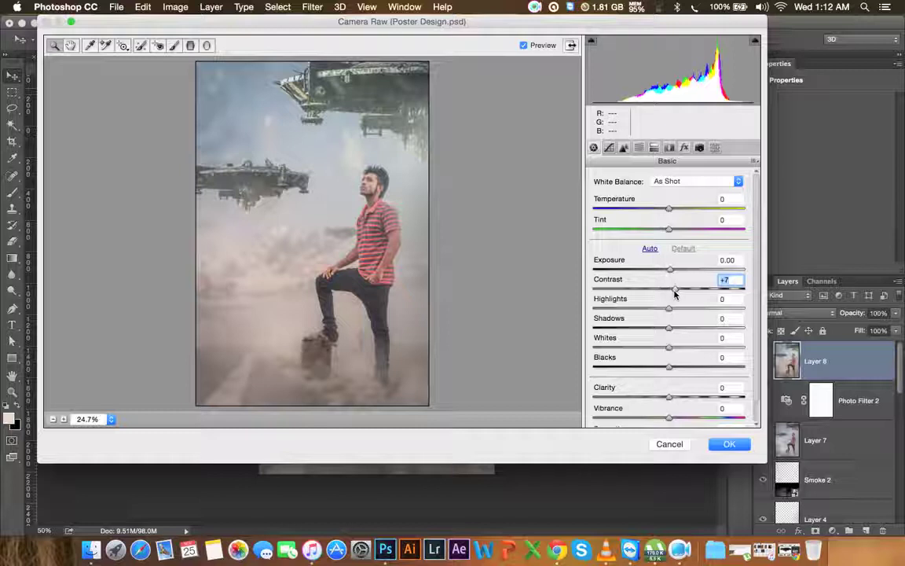
left_click_drag(673, 290, 672, 289)
left_click(653, 148)
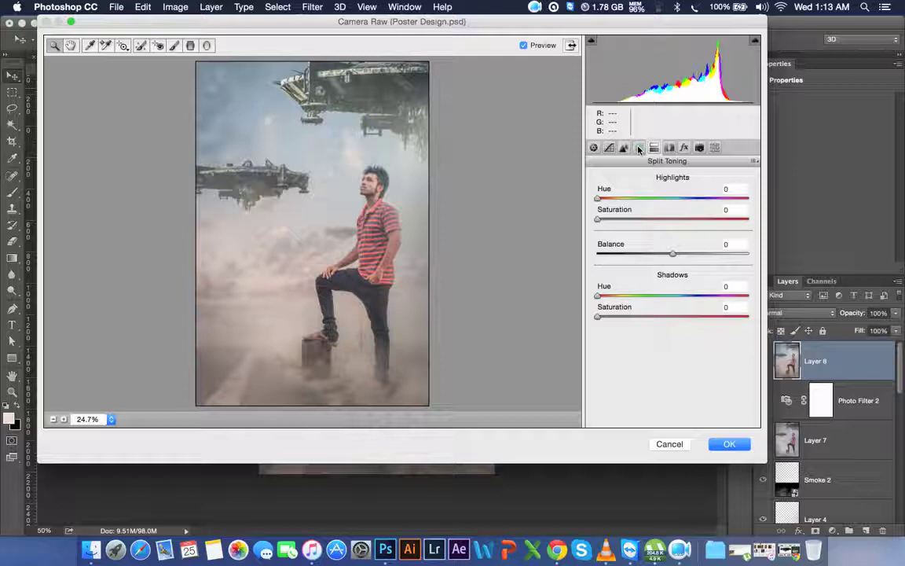
left_click(638, 148)
mouse_move(673, 241)
left_mouse_down()
mouse_move(687, 243)
mouse_move(644, 238)
mouse_move(725, 239)
mouse_move(675, 250)
mouse_move(705, 264)
mouse_move(620, 267)
mouse_move(714, 267)
mouse_move(678, 266)
left_mouse_up()
type("0")
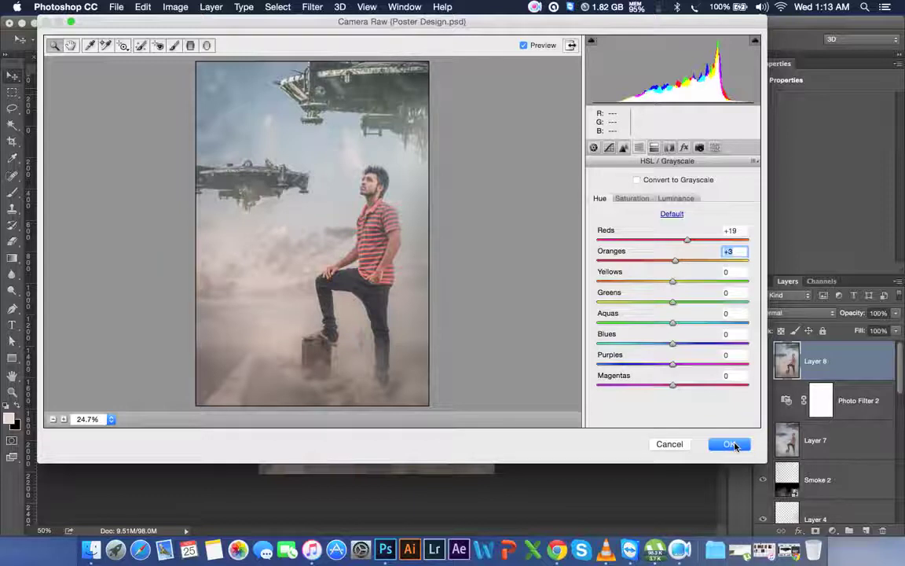
Set sharpening amount 28, radius 1.2, detail 69 and add luminance noise reduction
left_click(609, 147)
left_click(623, 147)
left_click(626, 200)
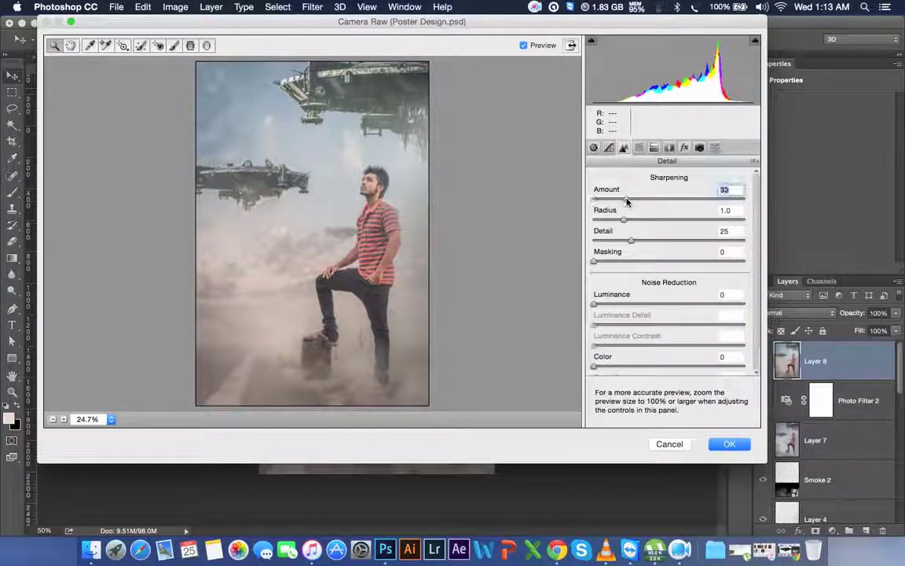
key("Down")
mouse_move(623, 219)
left_mouse_down()
mouse_move(660, 219)
mouse_move(698, 239)
mouse_move(637, 220)
left_mouse_up()
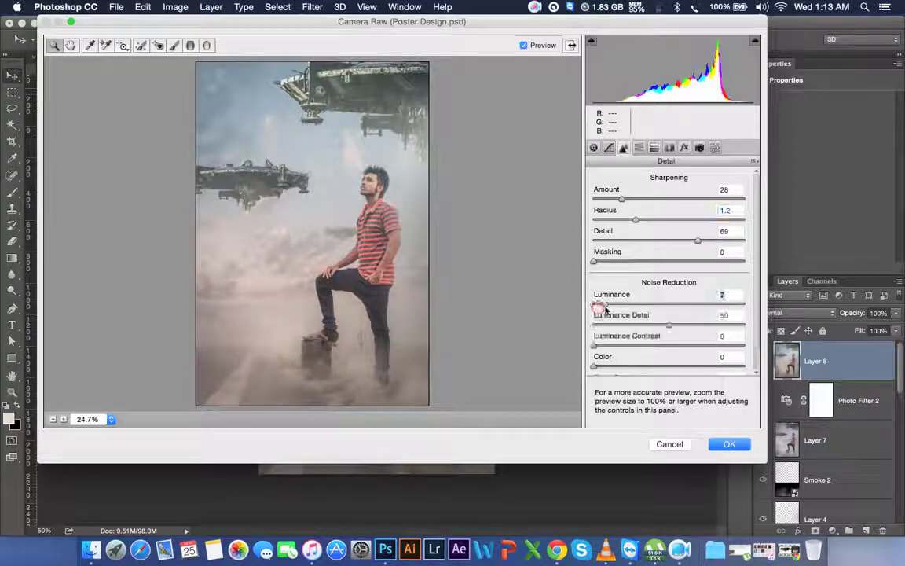
left_click_drag(595, 305, 615, 305)
Set the tone curve to highlights +14, lights +2, darks -7, shadows +11 and apply
left_click(609, 148)
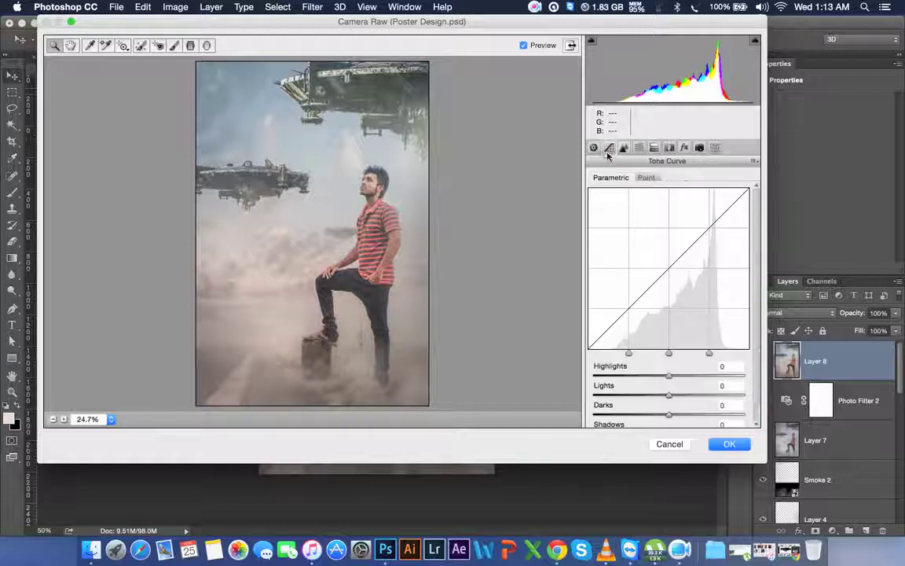
mouse_move(667, 395)
left_mouse_down()
mouse_move(659, 395)
mouse_move(669, 395)
mouse_move(651, 375)
mouse_move(682, 381)
left_mouse_up()
scroll(682, 381, "down", 1)
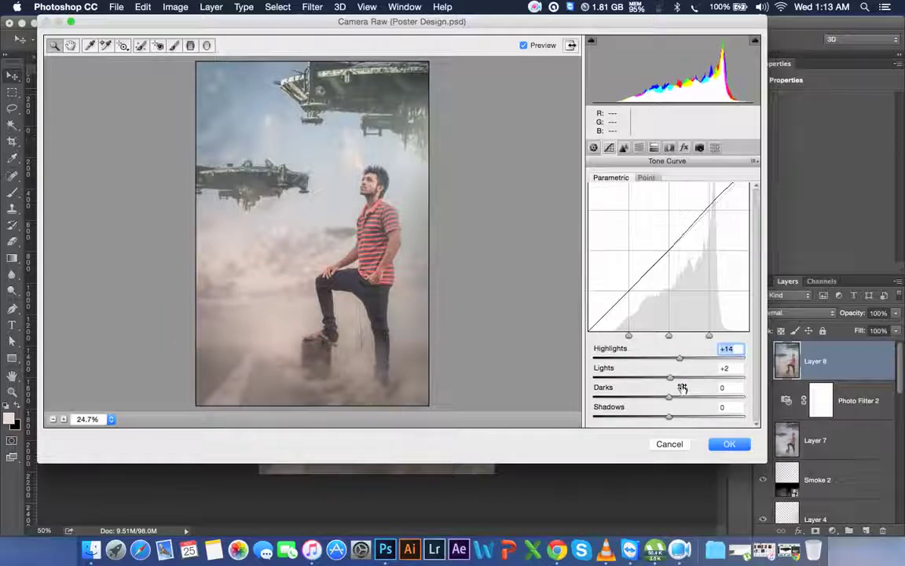
mouse_move(668, 416)
left_mouse_down()
mouse_move(680, 416)
mouse_move(650, 418)
mouse_move(677, 417)
mouse_move(682, 397)
left_mouse_up()
left_click_drag(656, 402, 667, 399)
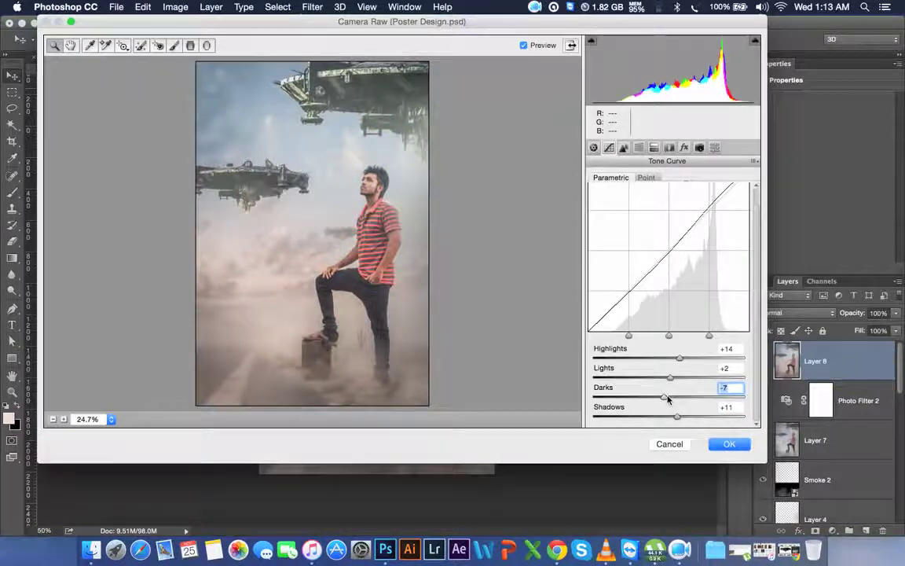
left_click(730, 445)
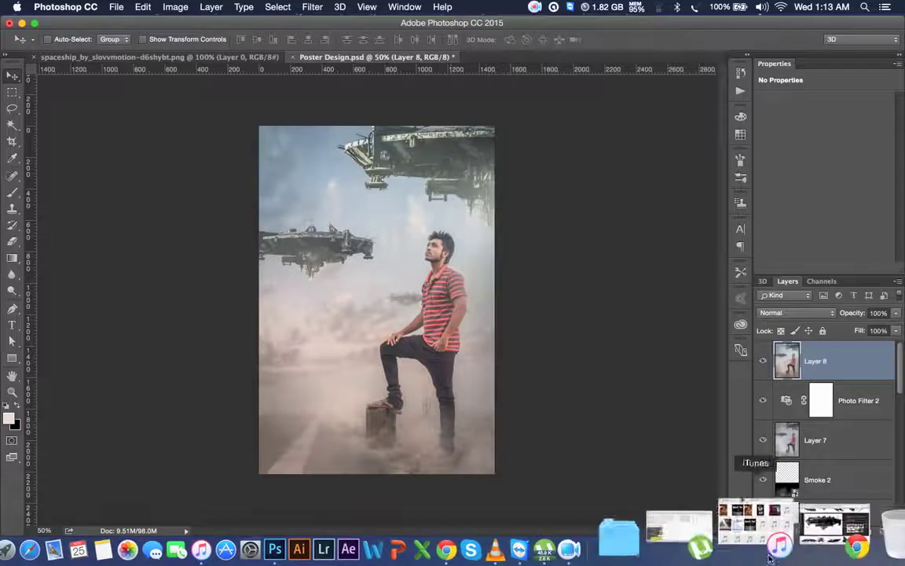
mouse_move(790, 540)
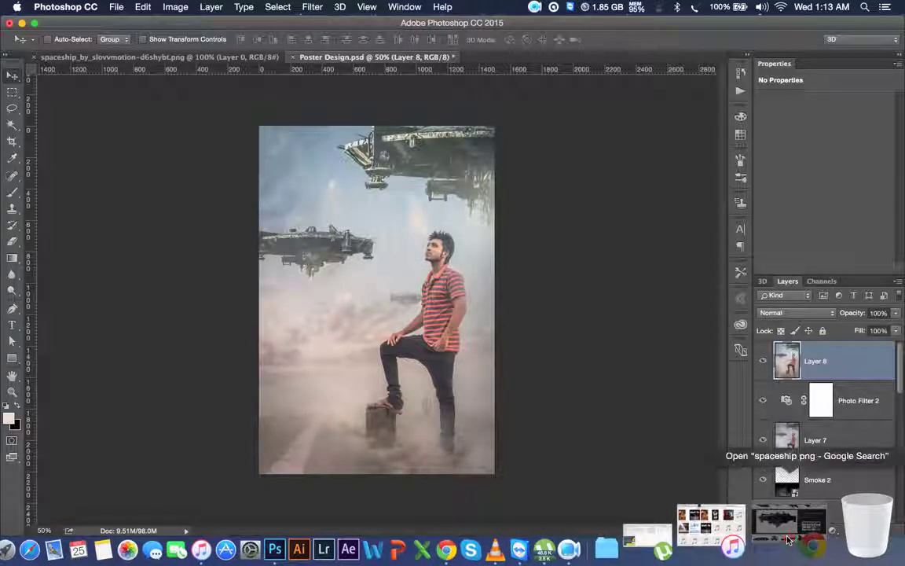
Find Diwali2010-RSI_19_1.JPG in the HELP FILE folder and drag it into the poster
left_click(90, 550)
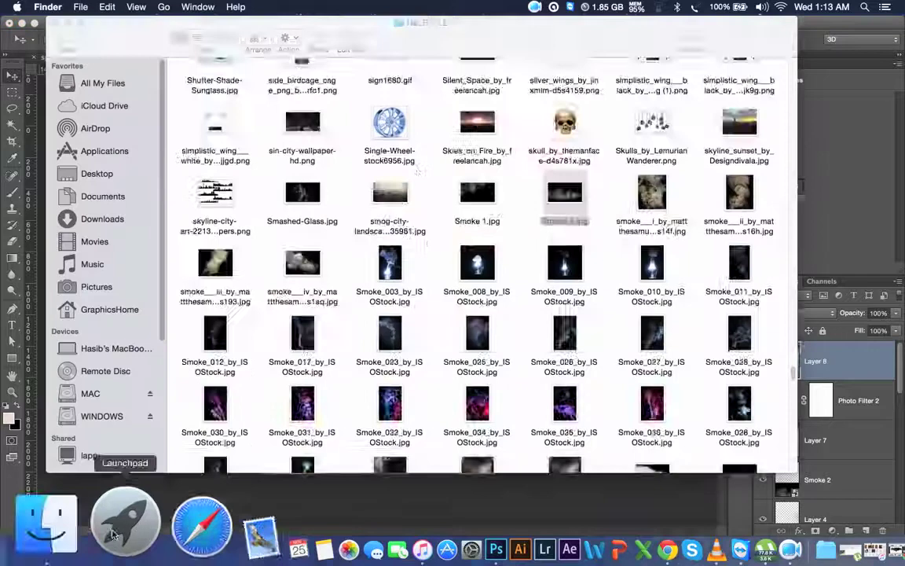
type("d")
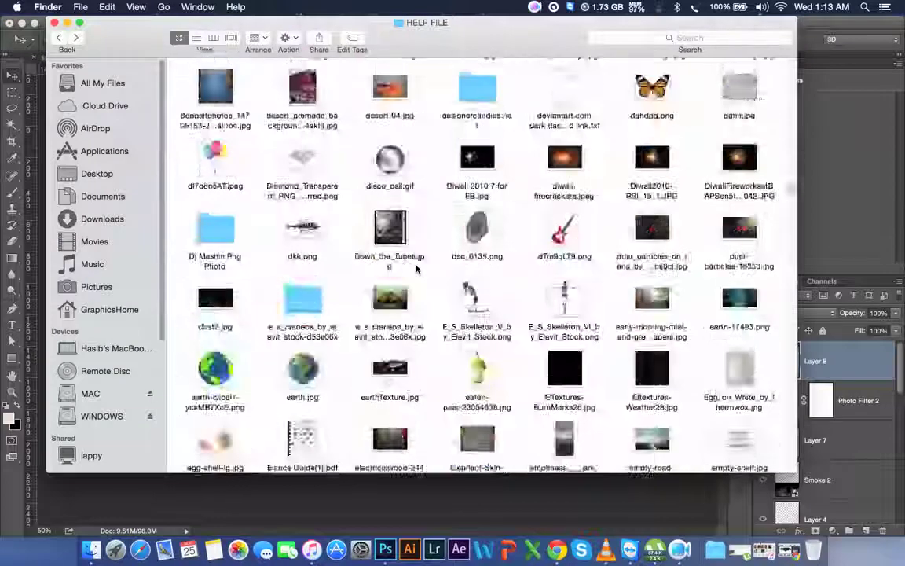
type("e")
scroll(418, 271, "up", 10)
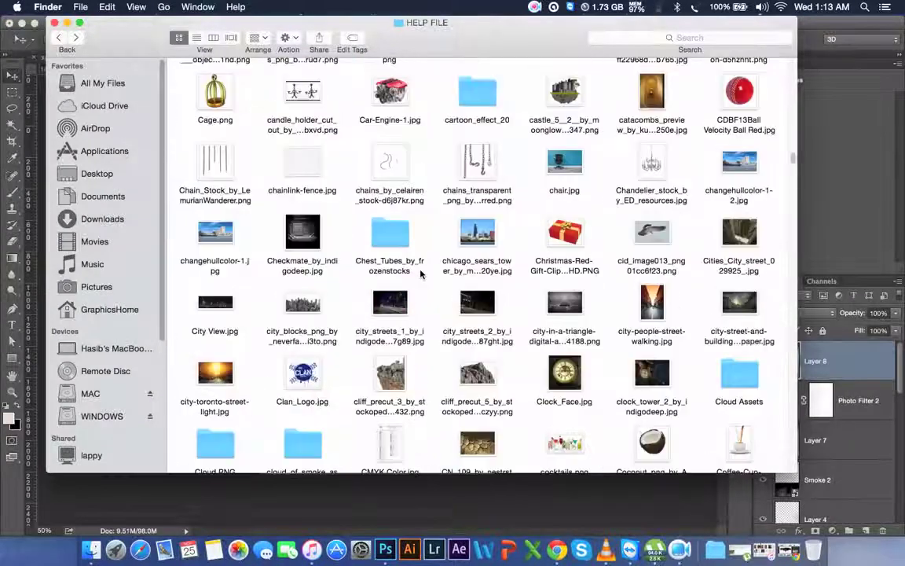
type("dad")
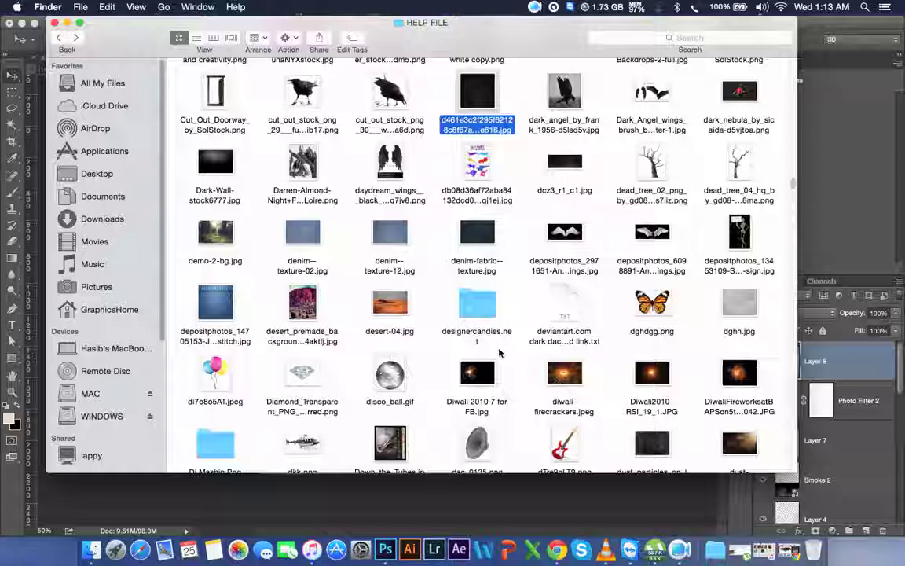
mouse_move(633, 373)
left_mouse_down()
mouse_move(550, 505)
mouse_move(507, 509)
mouse_move(391, 290)
left_mouse_up()
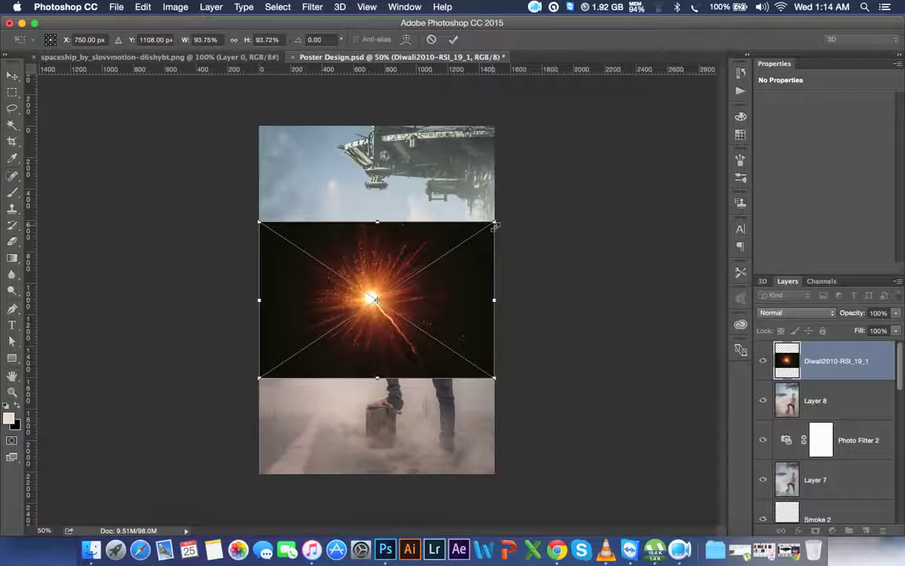
Enlarge the placed fireworks image, blend it as Screen, and shift it to the upper left
left_click_drag(495, 225, 685, 94)
left_click_drag(429, 368, 355, 293)
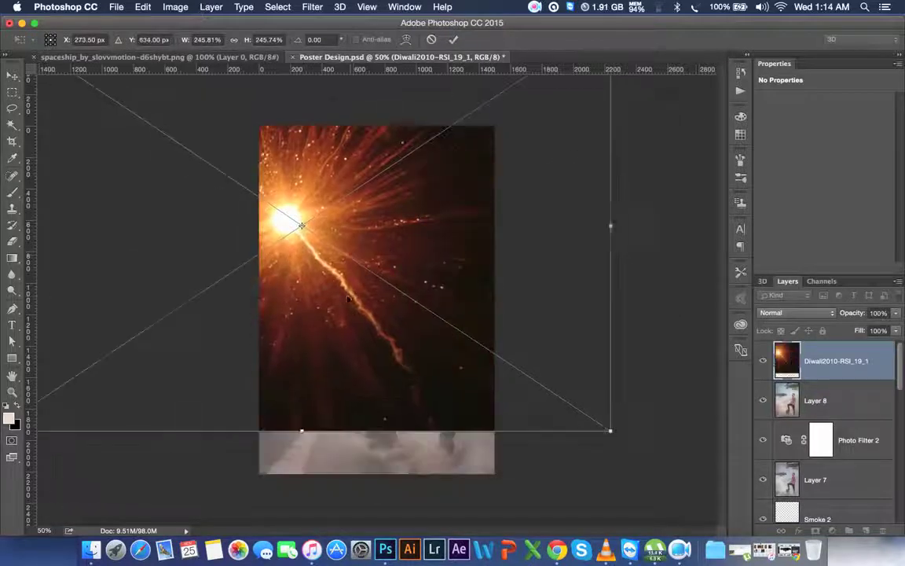
key("Return")
left_click(789, 312)
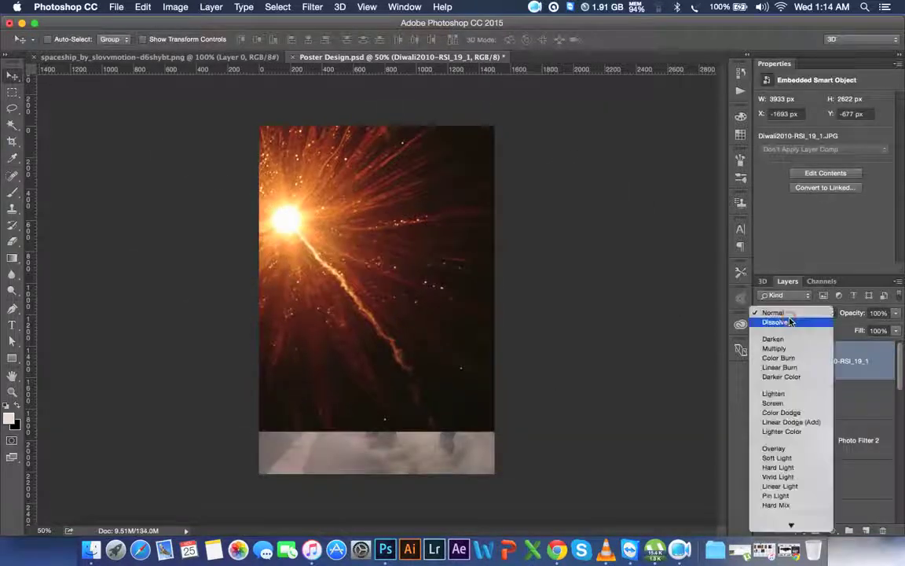
left_click(780, 403)
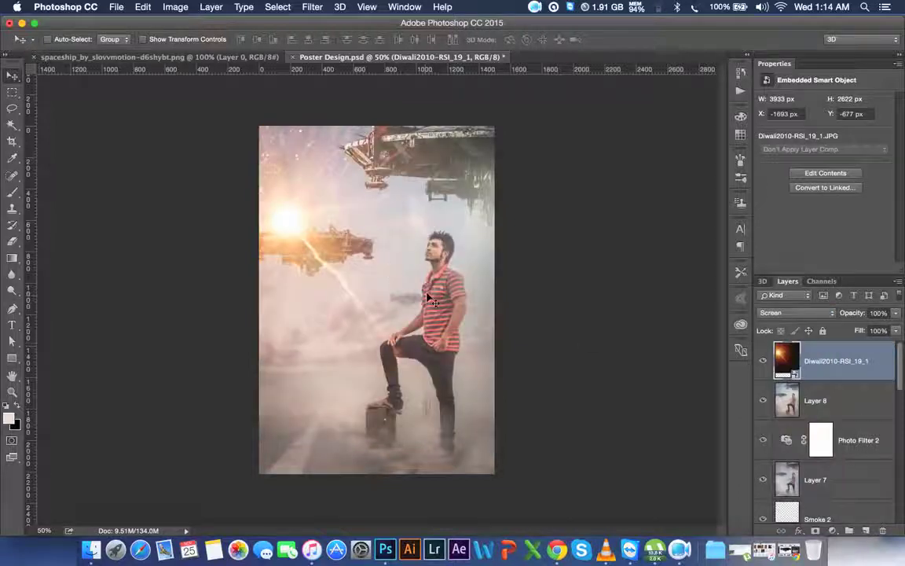
mouse_move(378, 247)
left_mouse_down()
mouse_move(369, 213)
mouse_move(345, 323)
left_mouse_up()
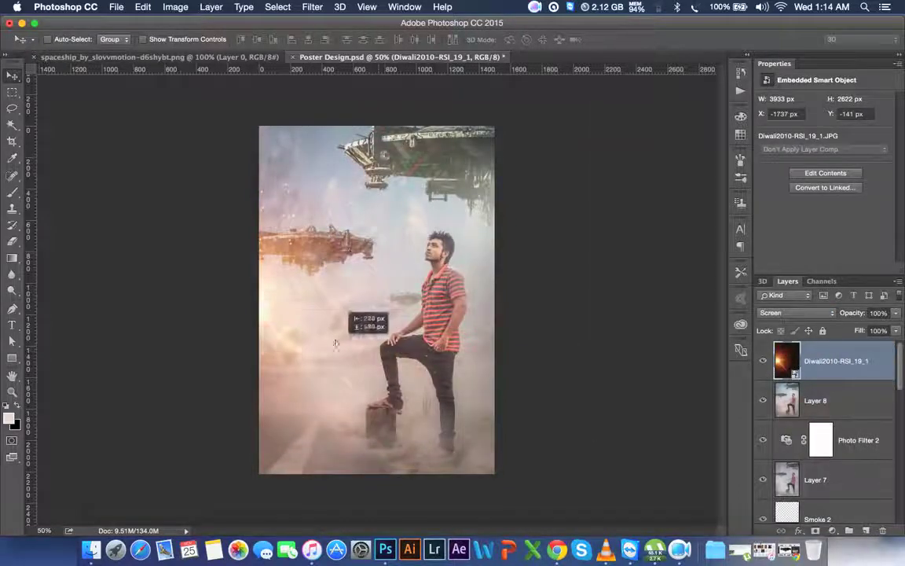
left_click_drag(345, 324, 334, 319)
Soften the fireworks glow with a 33.1-pixel Gaussian Blur and move it upward
left_click(313, 7)
mouse_move(319, 157)
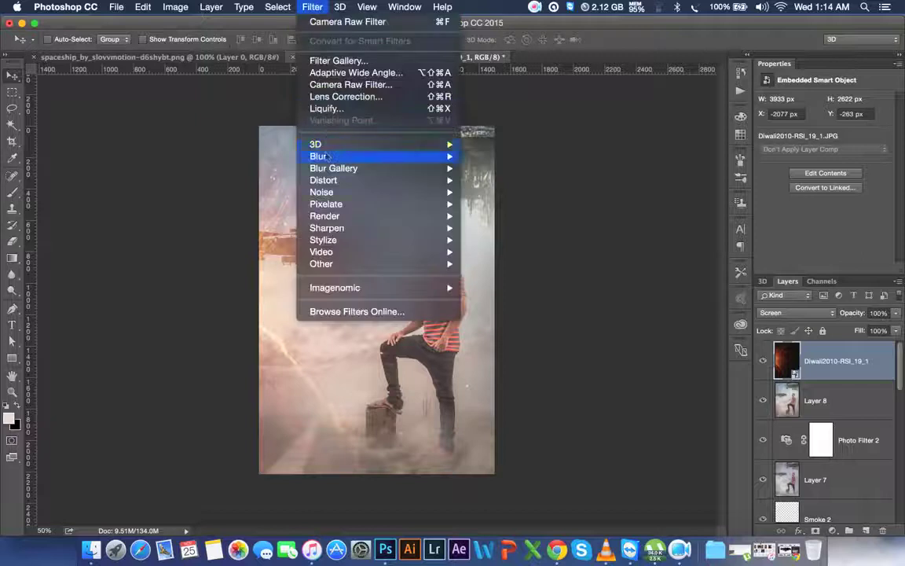
left_click(492, 204)
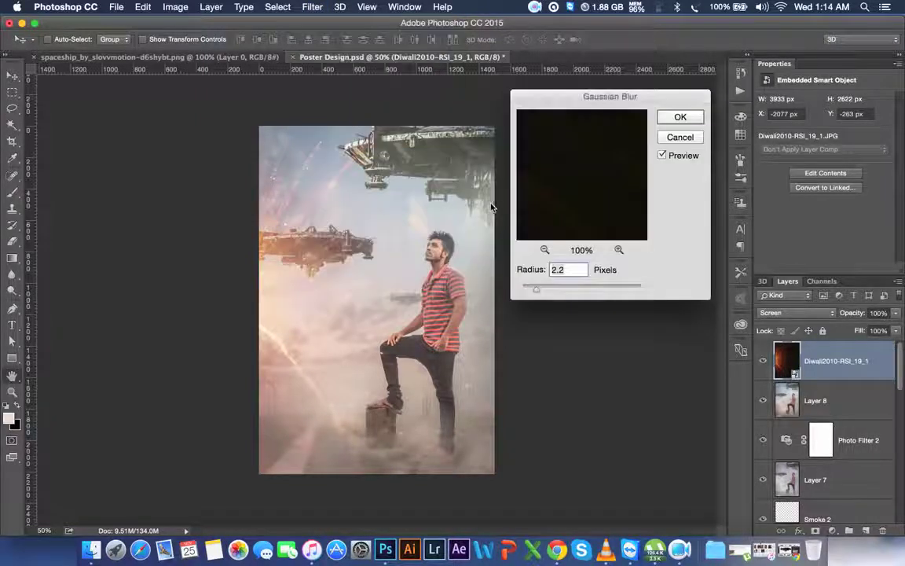
left_click_drag(556, 284, 580, 290)
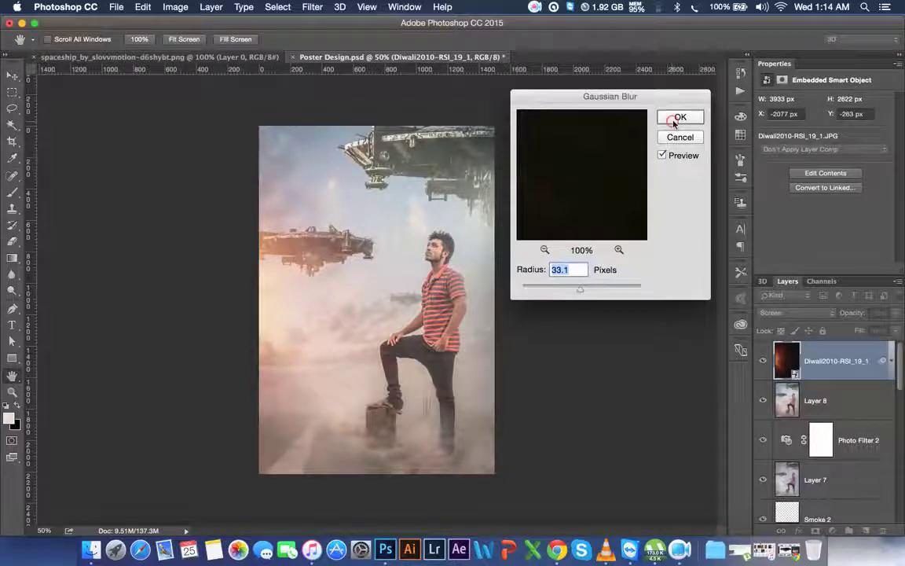
left_click(680, 117)
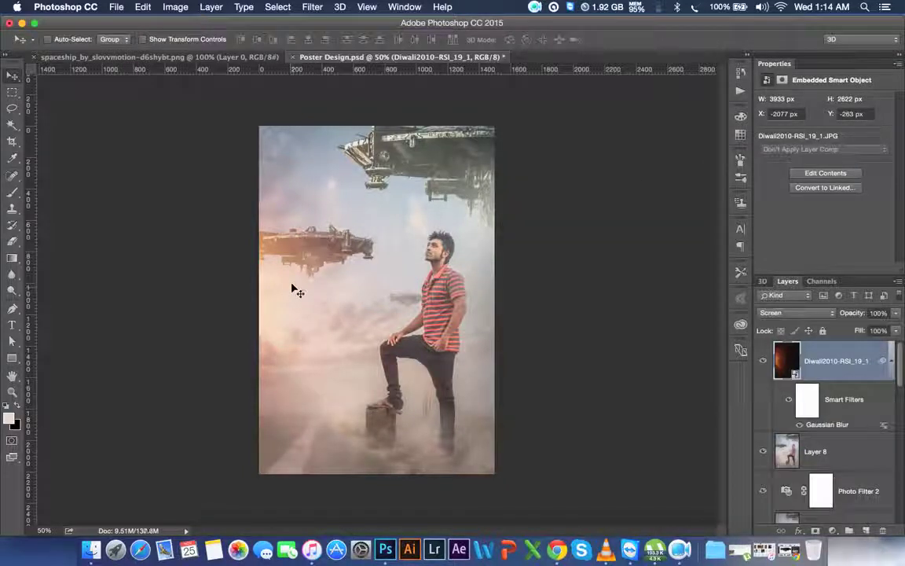
mouse_move(308, 312)
left_mouse_down()
mouse_move(311, 142)
mouse_move(568, 215)
mouse_move(656, 320)
mouse_move(282, 221)
mouse_move(271, 198)
mouse_move(281, 169)
left_mouse_up()
Resize the glow layer to 3933 × 2622 px and shift it left and down
key("ctrl+t")
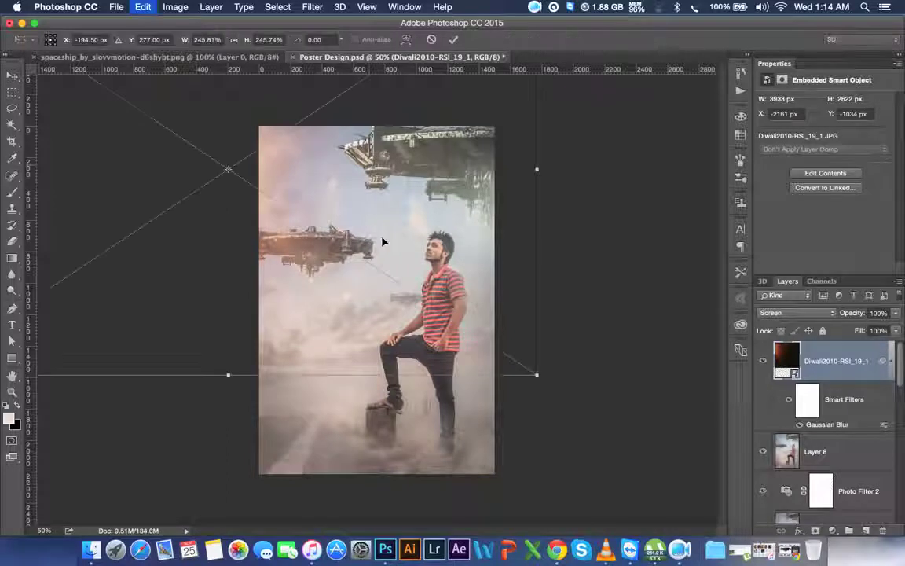
mouse_move(536, 374)
left_mouse_down()
mouse_move(721, 491)
mouse_move(707, 509)
left_mouse_up()
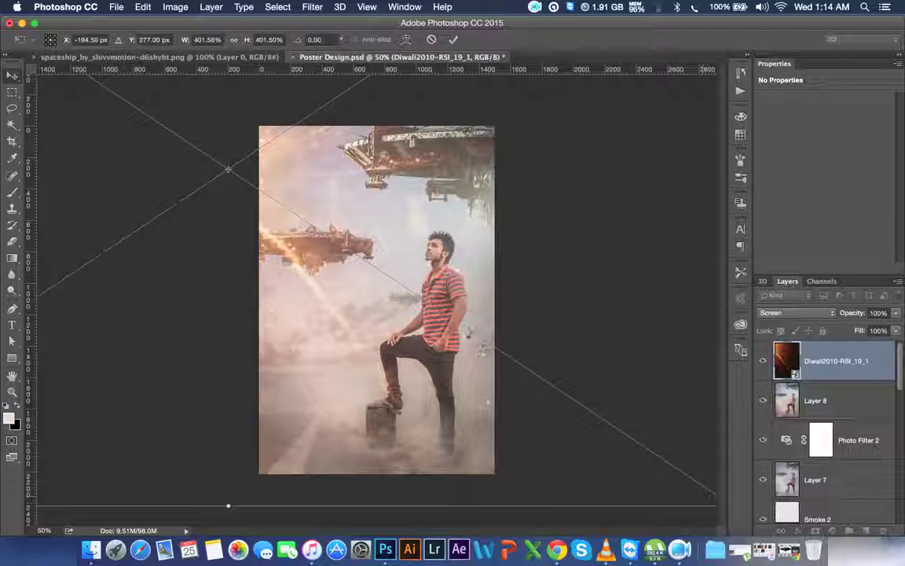
key("Return")
mouse_move(423, 201)
left_mouse_down()
mouse_move(424, 259)
mouse_move(364, 380)
mouse_move(433, 234)
left_mouse_up()
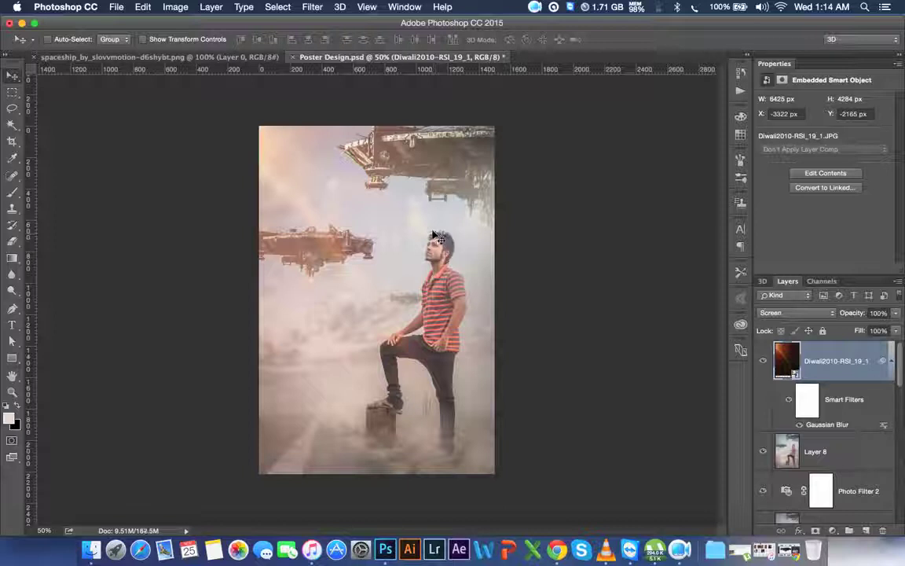
key("super+z")
key("super+z")
left_click_drag(405, 222, 373, 234)
Rasterize the fireworks glow layer, baking in its Gaussian Blur
right_click(869, 353)
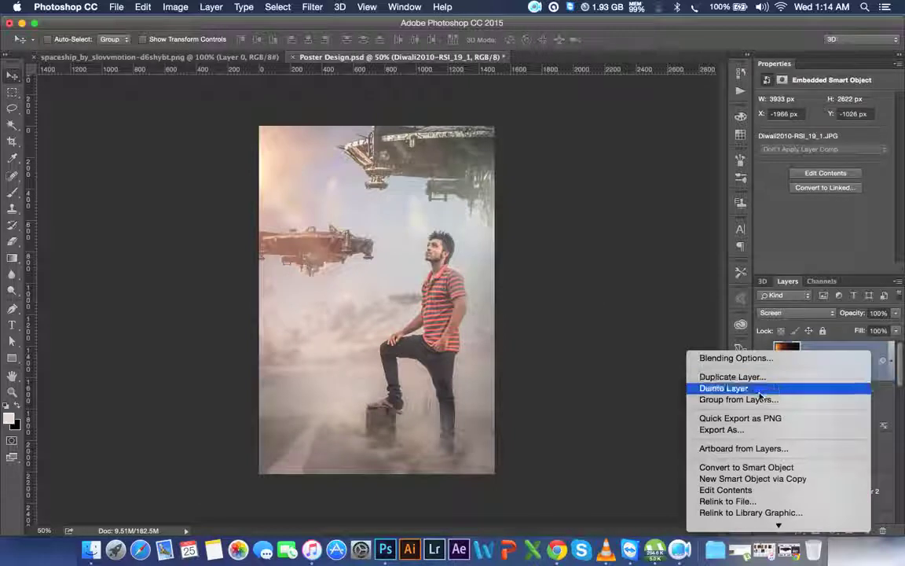
left_click(717, 485)
left_click(174, 7)
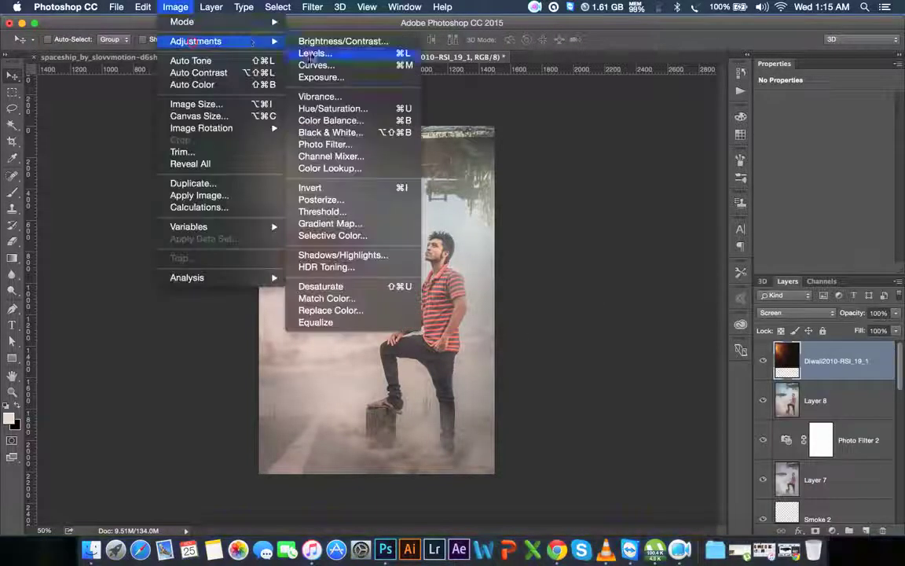
Set the glow's Levels black input to 39, then move it to the poster's left edge
left_click(322, 53)
left_click_drag(609, 179, 631, 181)
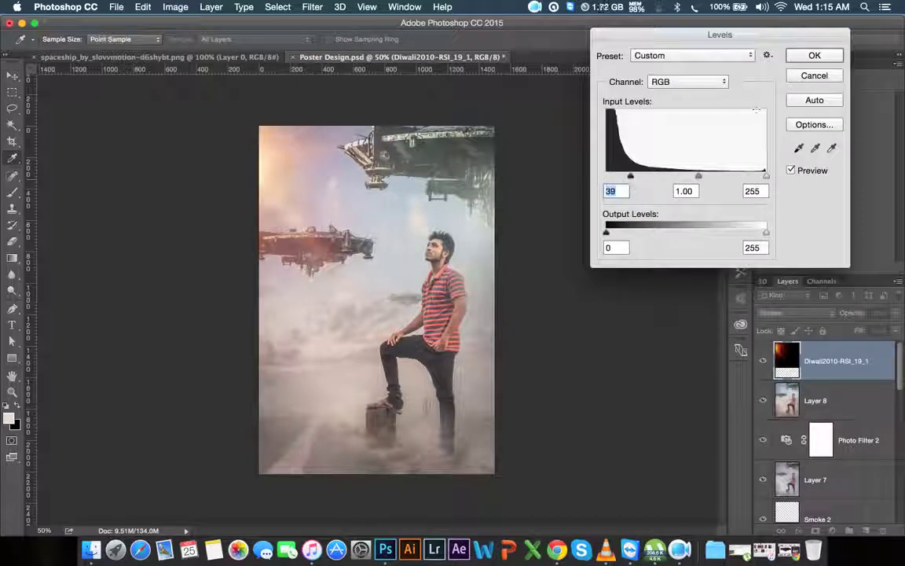
left_click(813, 56)
mouse_move(350, 192)
left_mouse_down()
mouse_move(267, 200)
mouse_move(269, 193)
mouse_move(222, 250)
mouse_move(272, 341)
mouse_move(276, 245)
mouse_move(647, 248)
mouse_move(278, 310)
mouse_move(272, 296)
left_mouse_up()
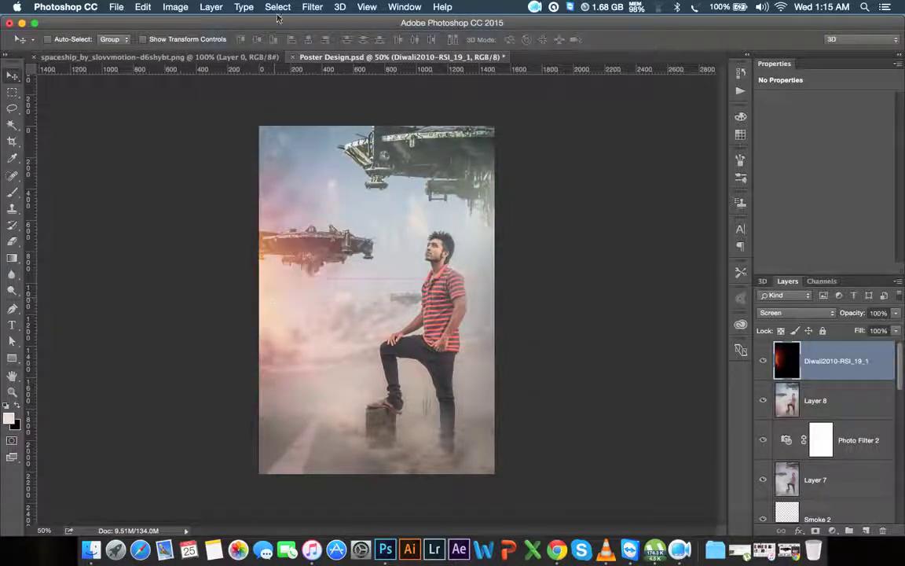
Reapply the Gaussian Blur to the glow and lower Layer 8's opacity
left_click(312, 6)
left_click(314, 22)
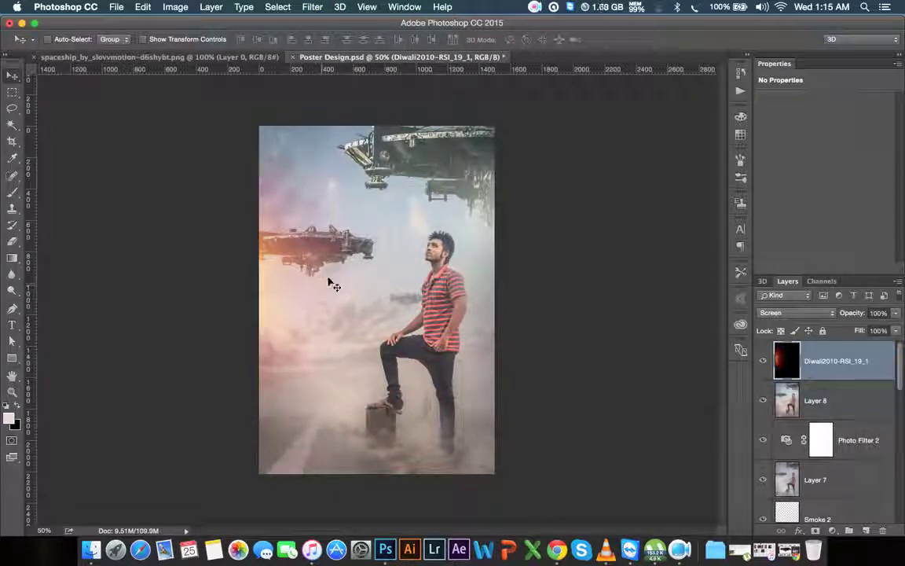
left_click(763, 401)
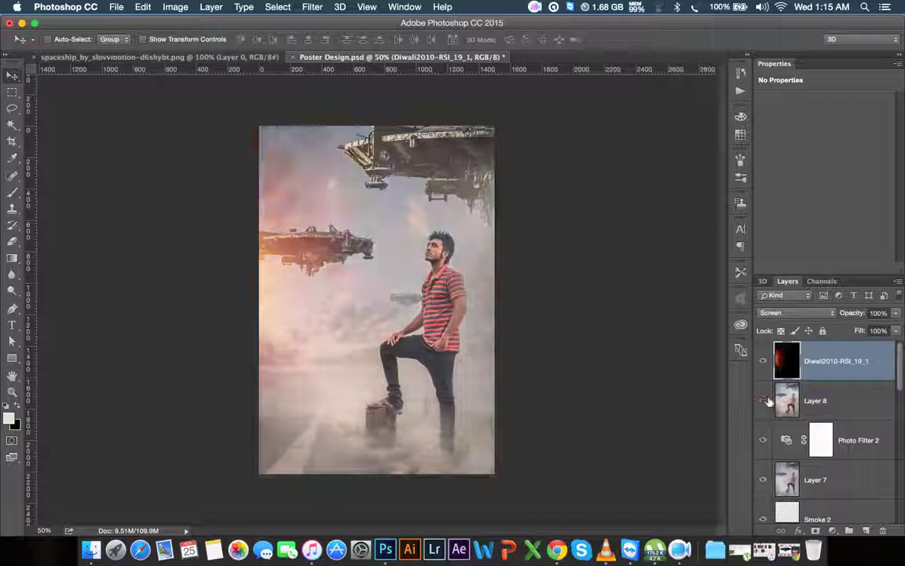
left_click(763, 401)
left_click(813, 400)
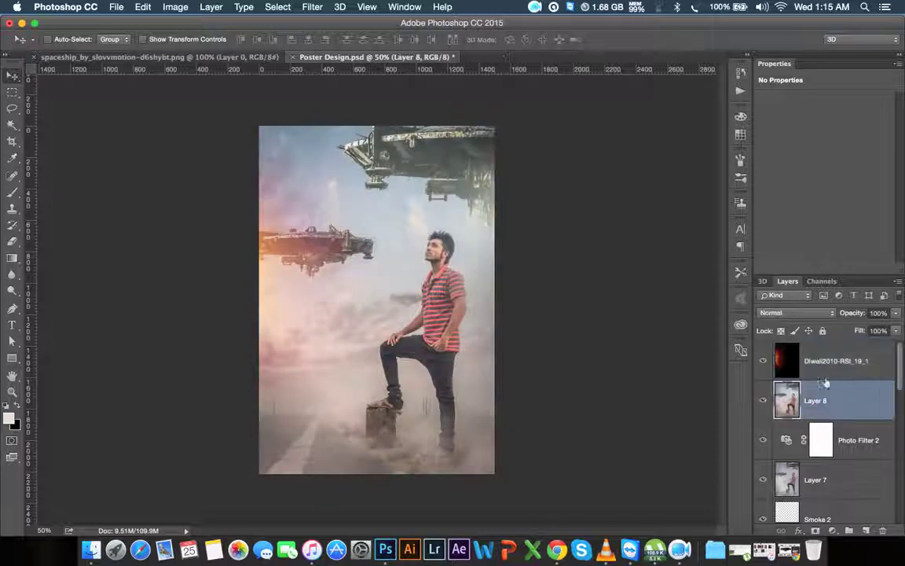
left_click_drag(855, 315, 839, 313)
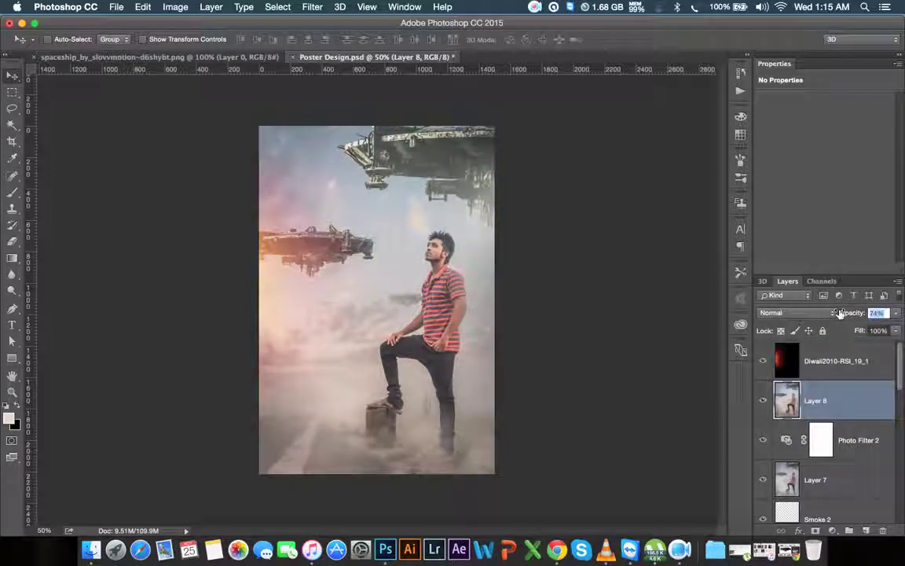
Set the Diwali layer to Screen at 69% opacity and stamp visible layers into Layer 9
left_click(859, 366)
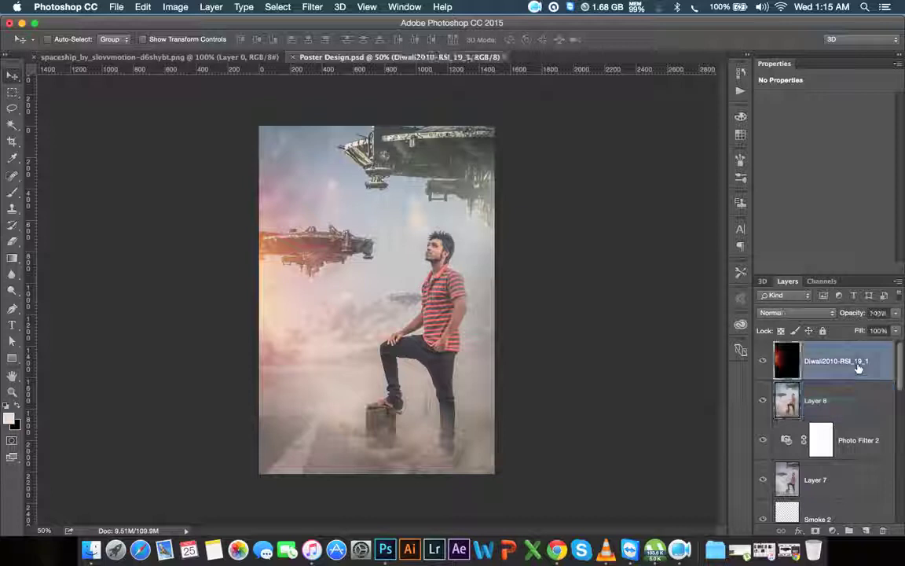
key("alt+shift+s")
left_click_drag(839, 315, 838, 315)
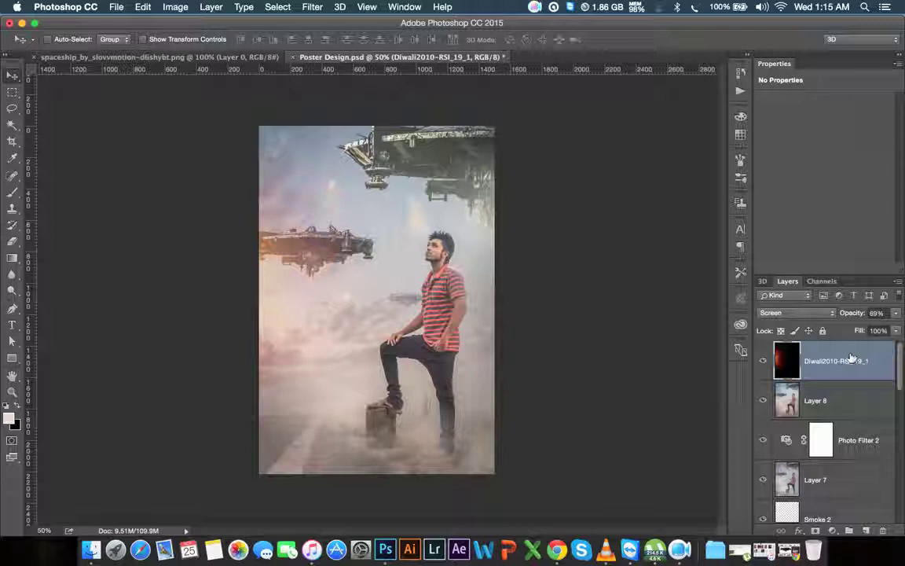
key("ctrl+alt+shift+e")
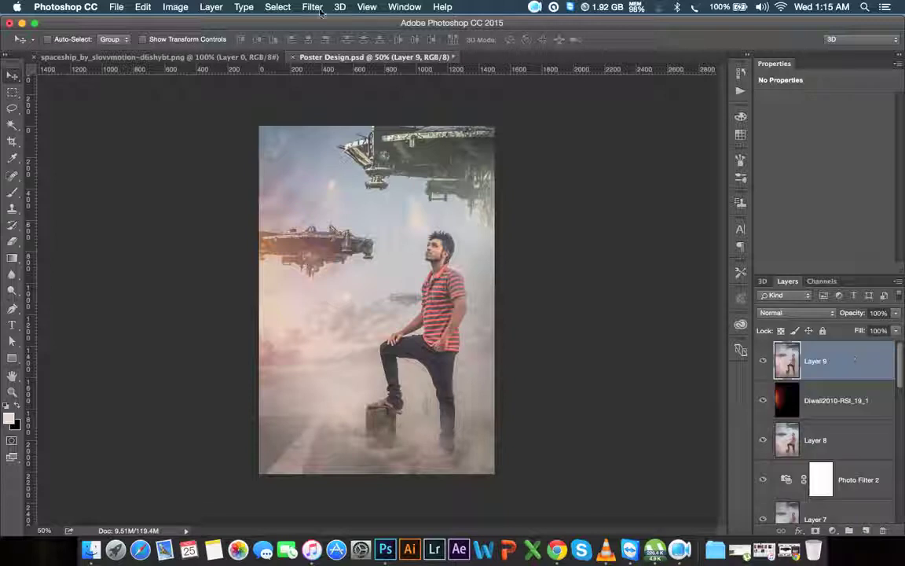
Apply a Lens Correction vignette to Layer 9 with amount -83 and midpoint +23
left_click(317, 10)
left_click(342, 97)
left_click(790, 87)
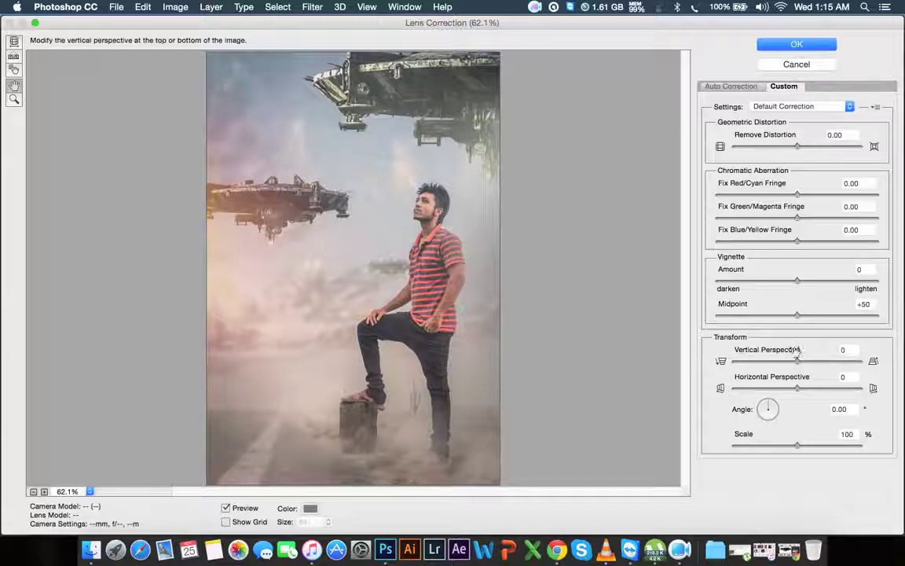
left_click_drag(785, 280, 729, 279)
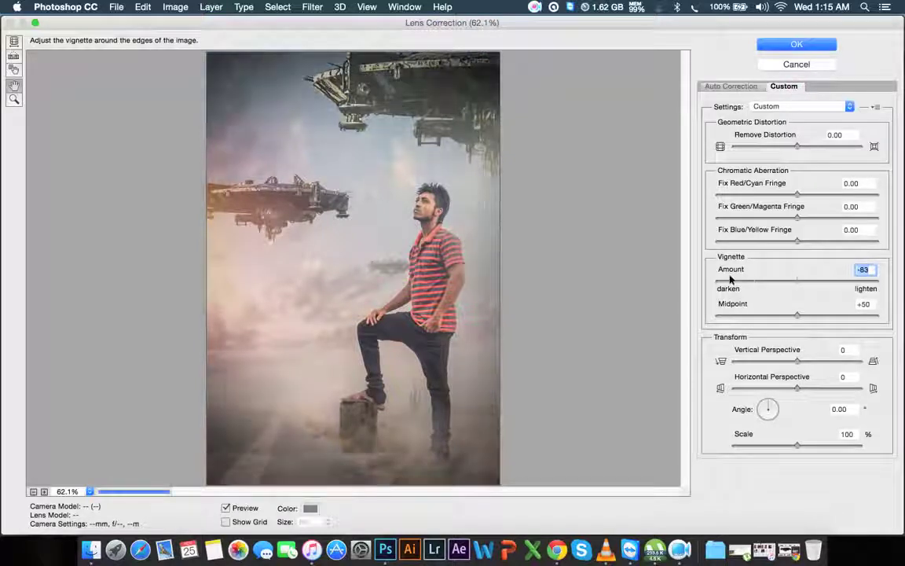
left_click_drag(765, 315, 754, 315)
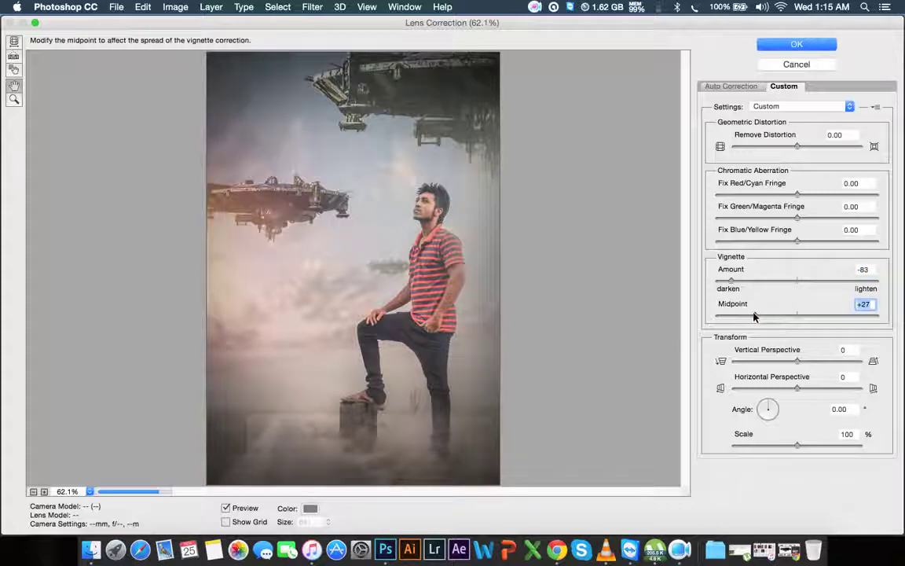
left_click(800, 44)
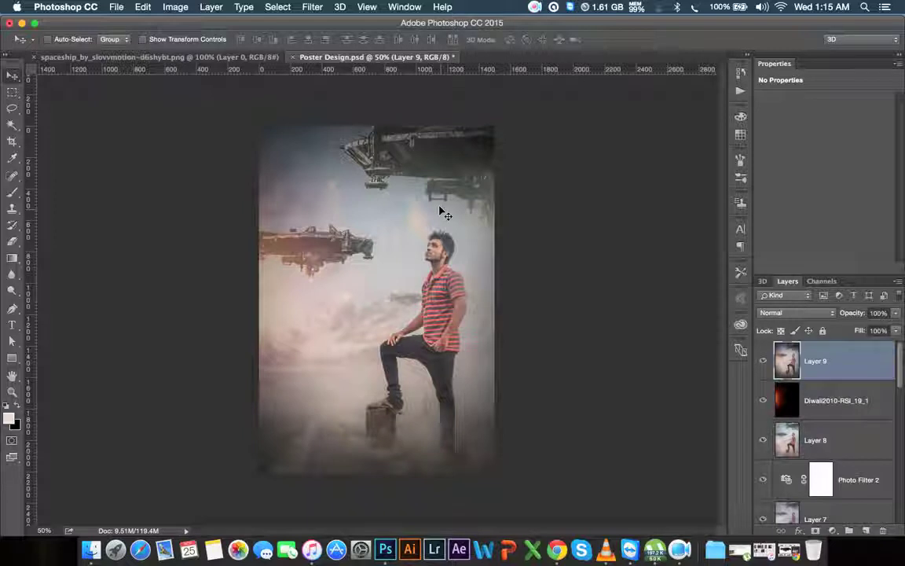
left_click(534, 6)
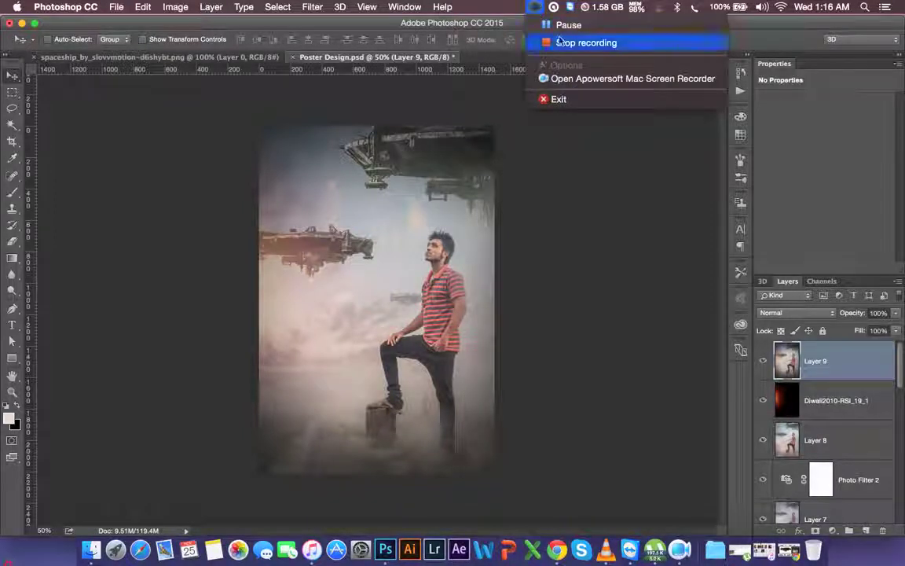